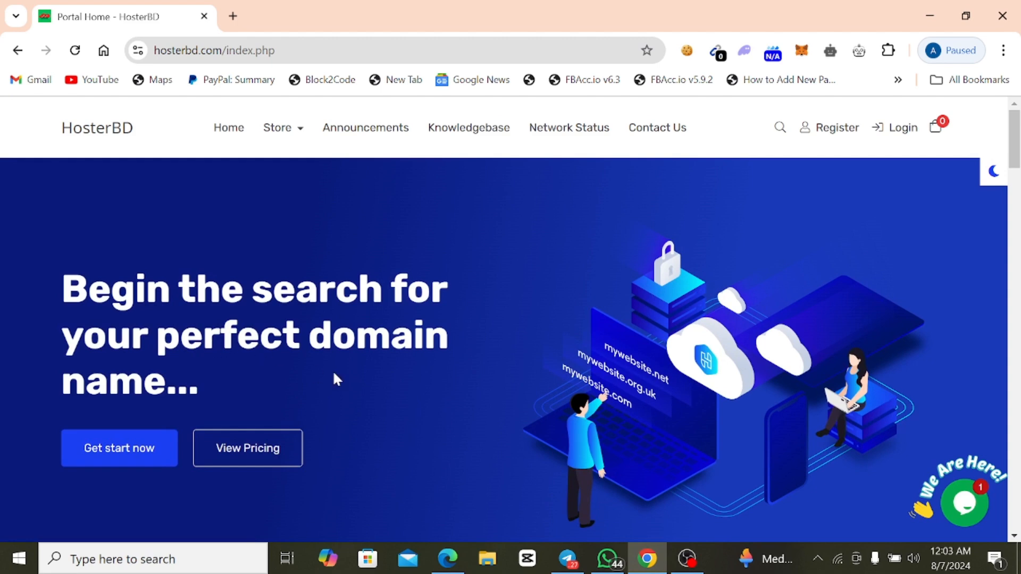
Open the site's live chat, send the "I have a question" reply, and close the chat.
{"action": "left_click", "coordinate": [975, 519]}
{"action": "left_click", "coordinate": [859, 347]}
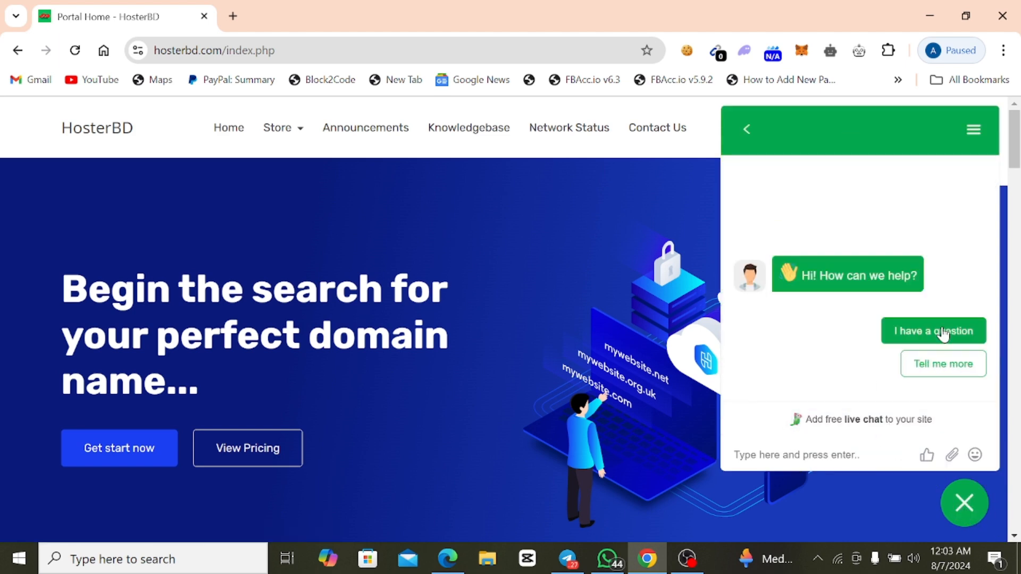
{"action": "left_click", "coordinate": [944, 332]}
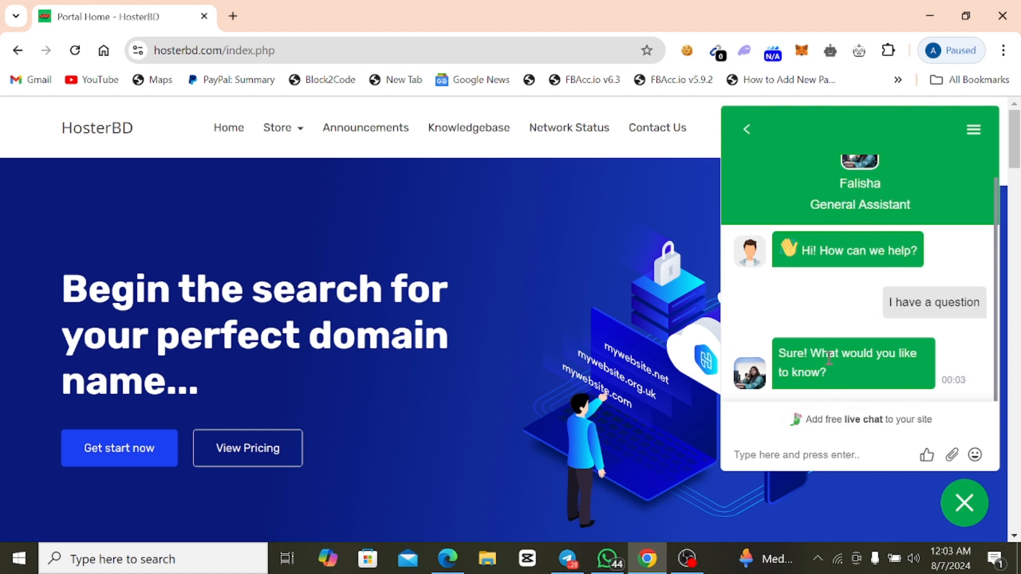
{"action": "left_click", "coordinate": [963, 503]}
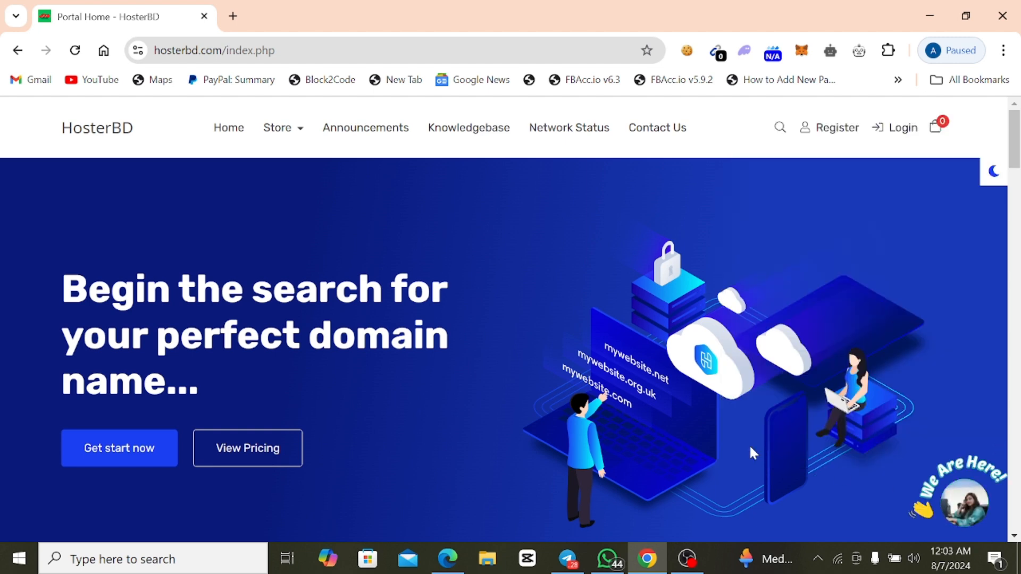
Browse the Shared Hosting products from the home page's Products/Services section.
{"action": "scroll", "coordinate": [349, 351], "scroll_direction": "down", "scroll_amount": 5}
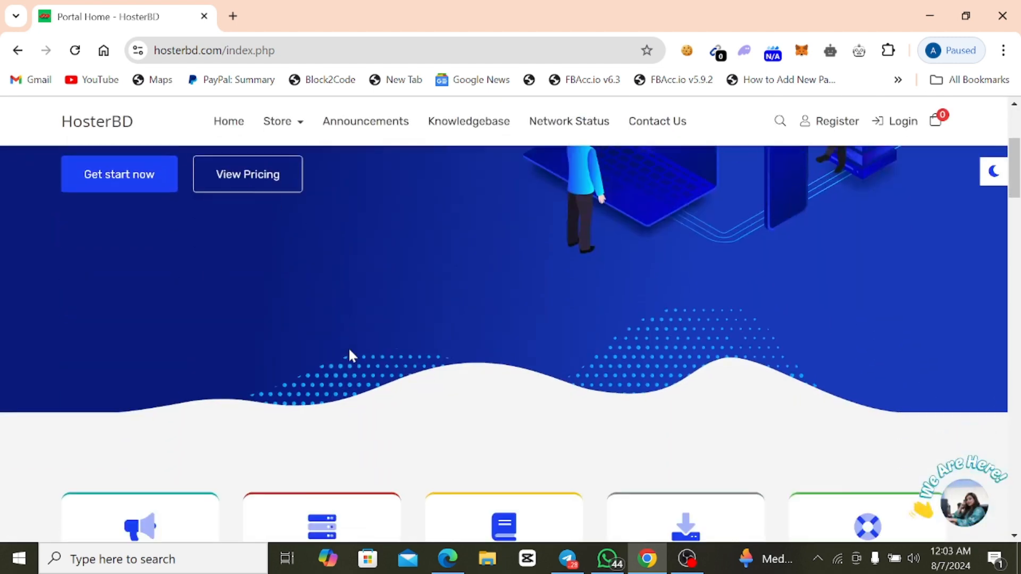
{"action": "scroll", "coordinate": [532, 428], "scroll_direction": "down", "scroll_amount": 5}
{"action": "scroll", "coordinate": [494, 437], "scroll_direction": "down", "scroll_amount": 5}
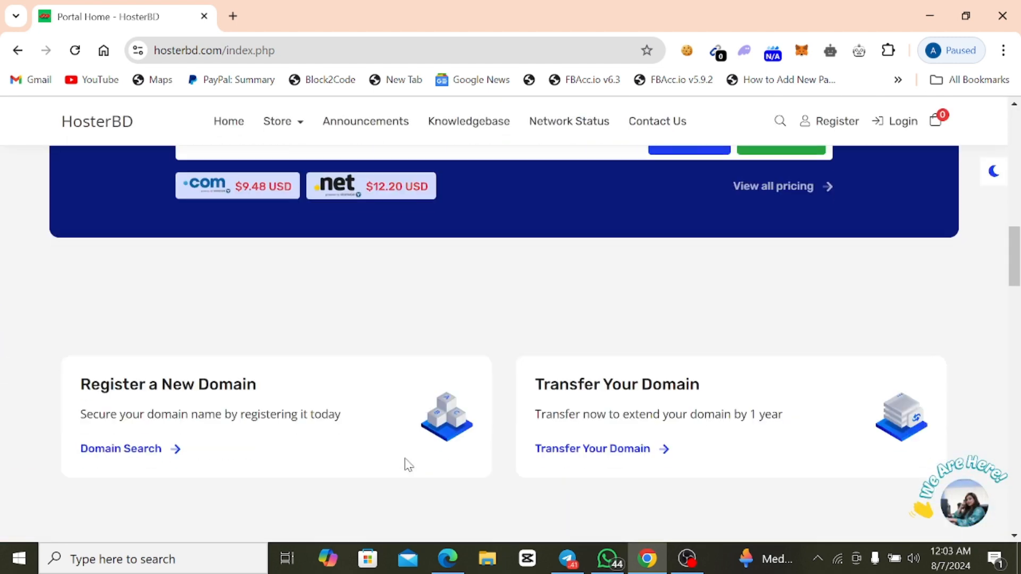
{"action": "scroll", "coordinate": [425, 457], "scroll_direction": "down", "scroll_amount": 4}
{"action": "scroll", "coordinate": [445, 446], "scroll_direction": "down", "scroll_amount": 3}
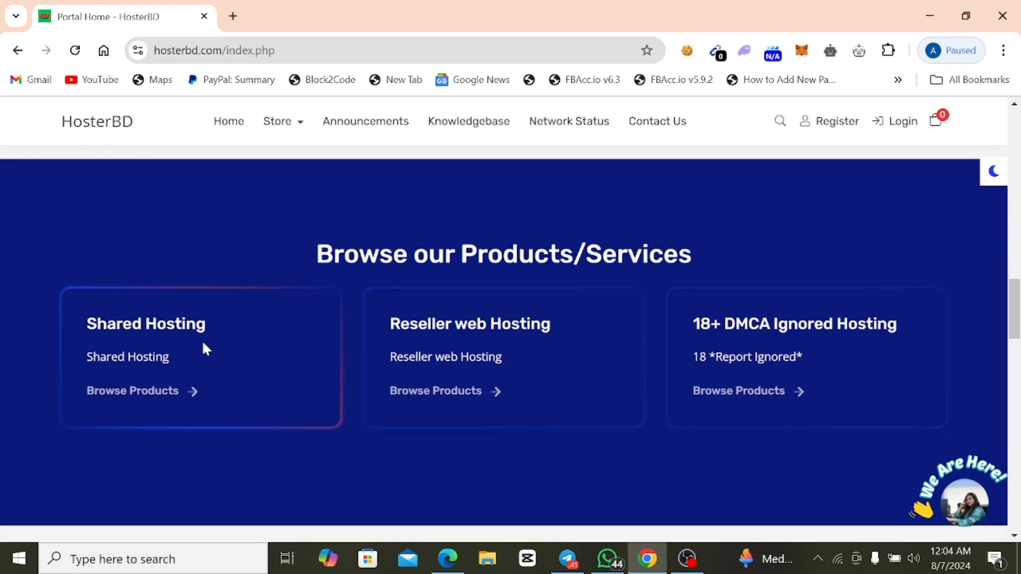
{"action": "left_click", "coordinate": [132, 393]}
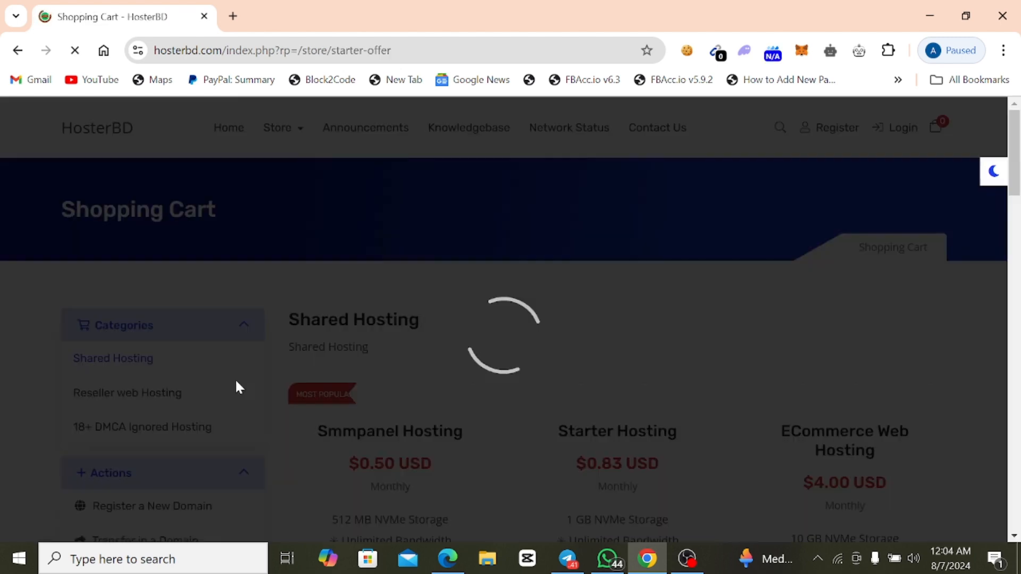
Change the store currency on the Shared Hosting page to BDT.
{"action": "scroll", "coordinate": [340, 376], "scroll_direction": "down", "scroll_amount": 1}
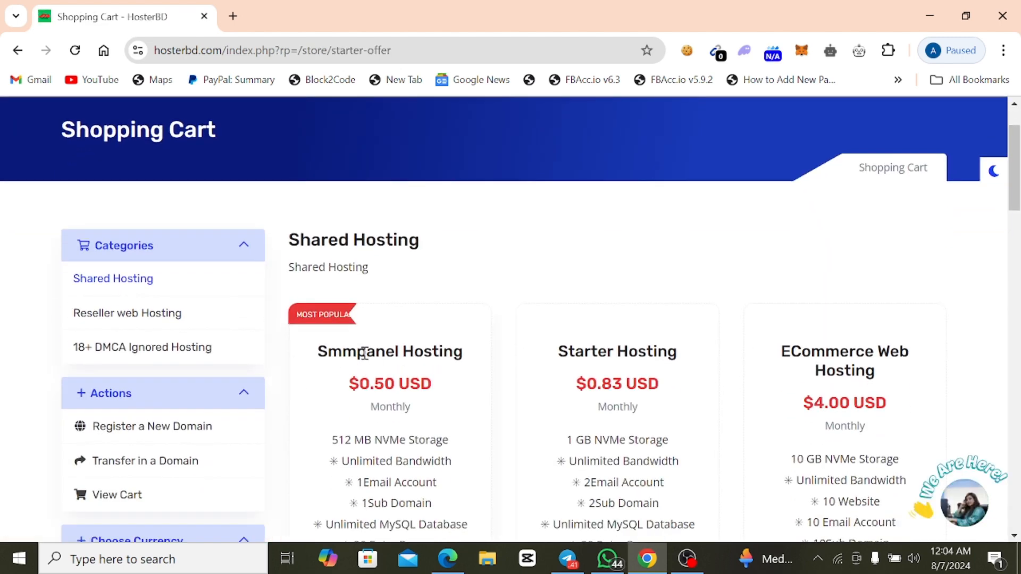
{"action": "scroll", "coordinate": [380, 403], "scroll_direction": "down", "scroll_amount": 5}
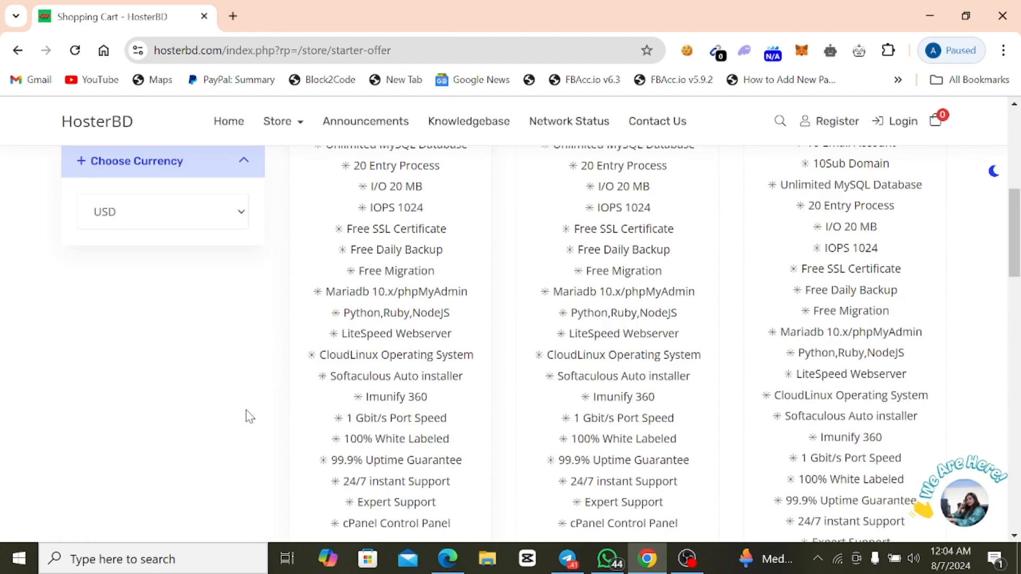
{"action": "scroll", "coordinate": [246, 415], "scroll_direction": "up", "scroll_amount": 2}
{"action": "left_click", "coordinate": [201, 367]}
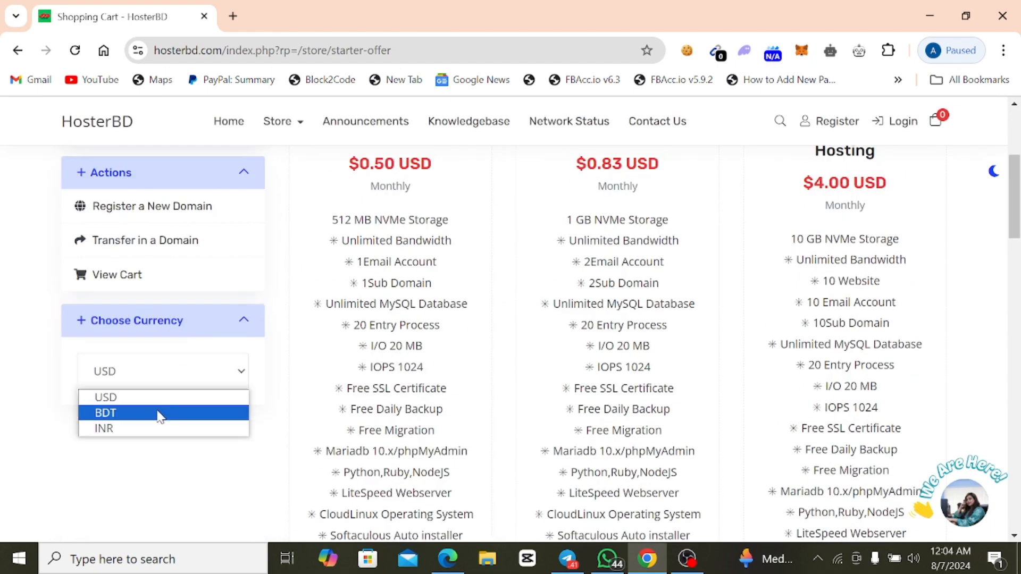
{"action": "left_click", "coordinate": [159, 413]}
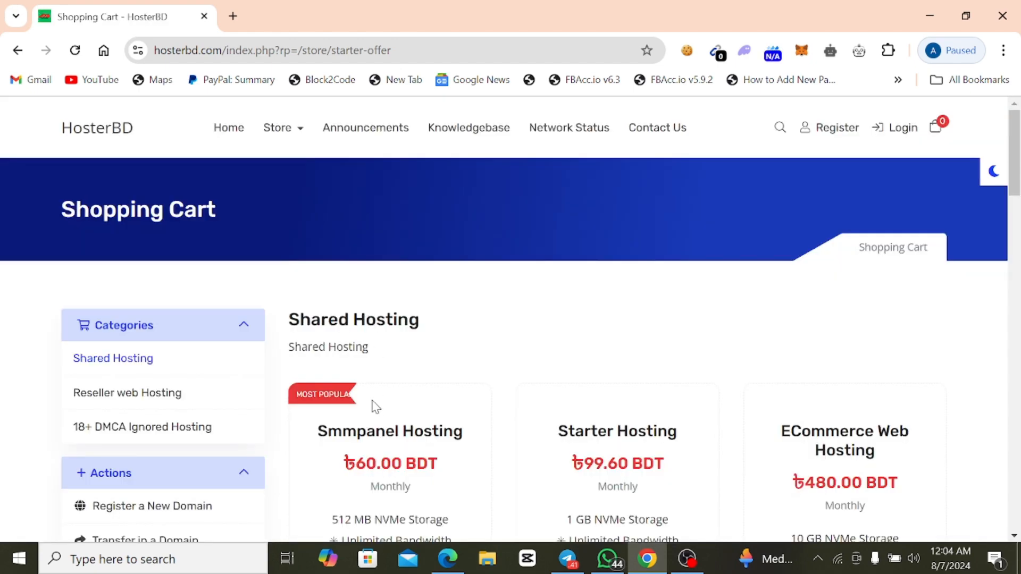
Examine the prices and feature lists of the Shared Hosting plans, especially Smmpanel Hosting.
{"action": "scroll", "coordinate": [366, 409], "scroll_direction": "down", "scroll_amount": 1}
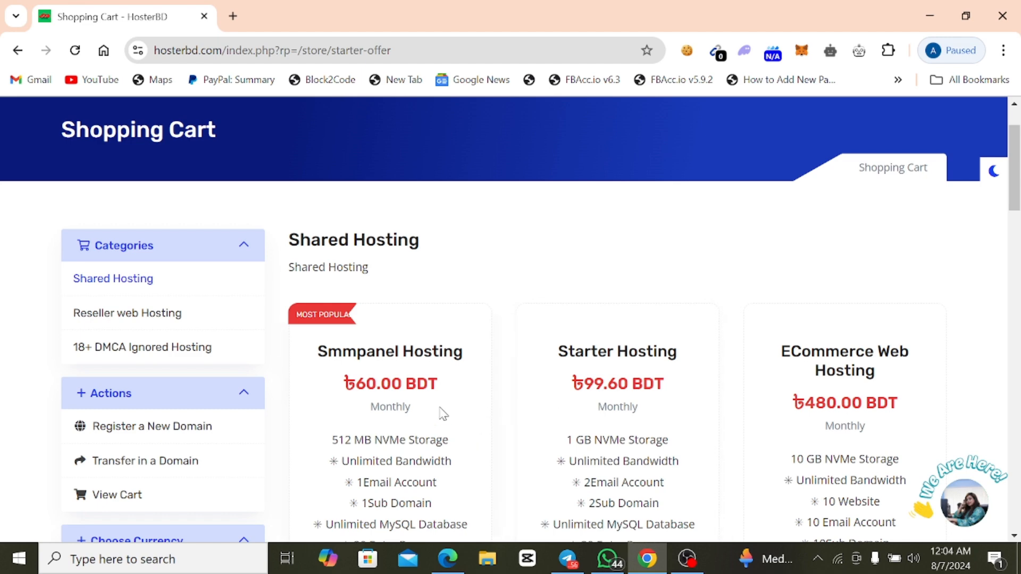
{"action": "scroll", "coordinate": [441, 407], "scroll_direction": "down", "scroll_amount": 2}
{"action": "scroll", "coordinate": [466, 405], "scroll_direction": "up", "scroll_amount": 3}
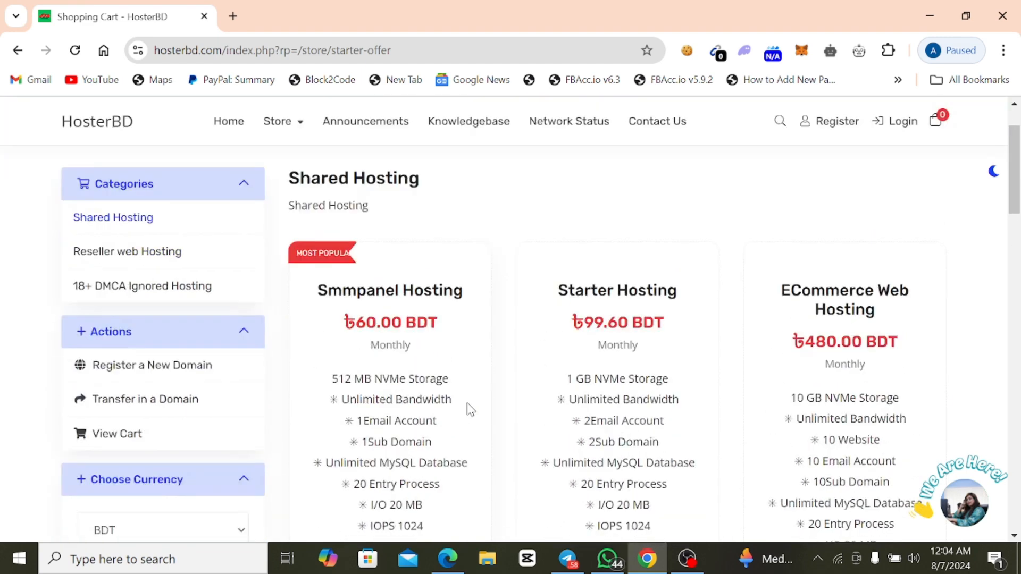
{"action": "scroll", "coordinate": [468, 409], "scroll_direction": "up", "scroll_amount": 1}
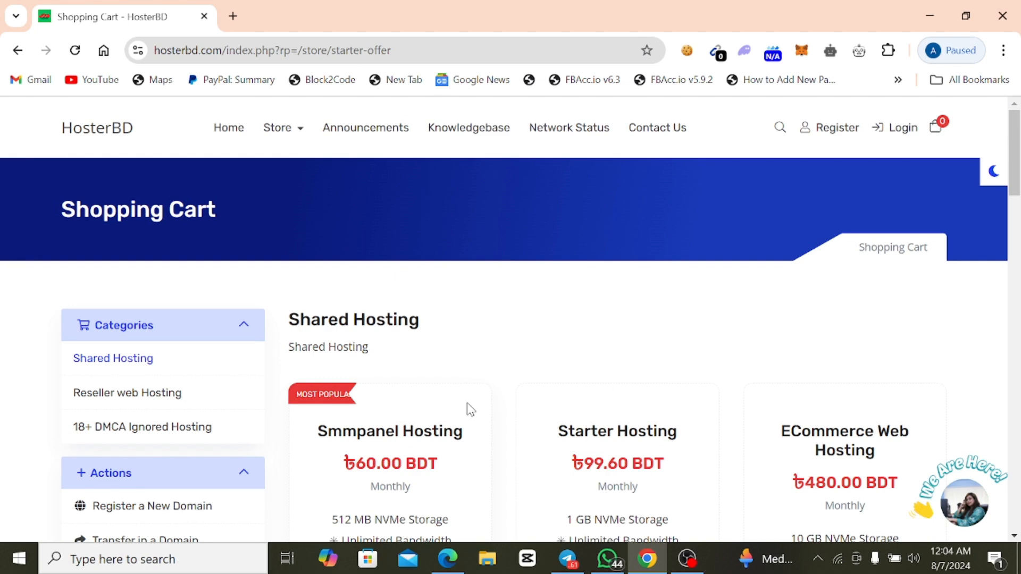
{"action": "mouse_move", "coordinate": [947, 506]}
{"action": "scroll", "coordinate": [416, 424], "scroll_direction": "down", "scroll_amount": 3}
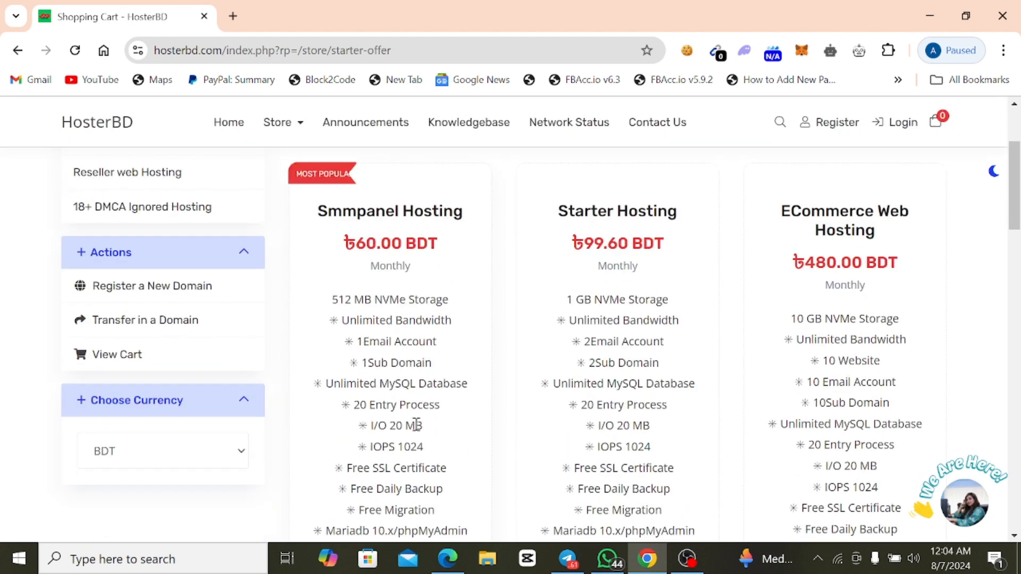
{"action": "scroll", "coordinate": [410, 367], "scroll_direction": "down", "scroll_amount": 3}
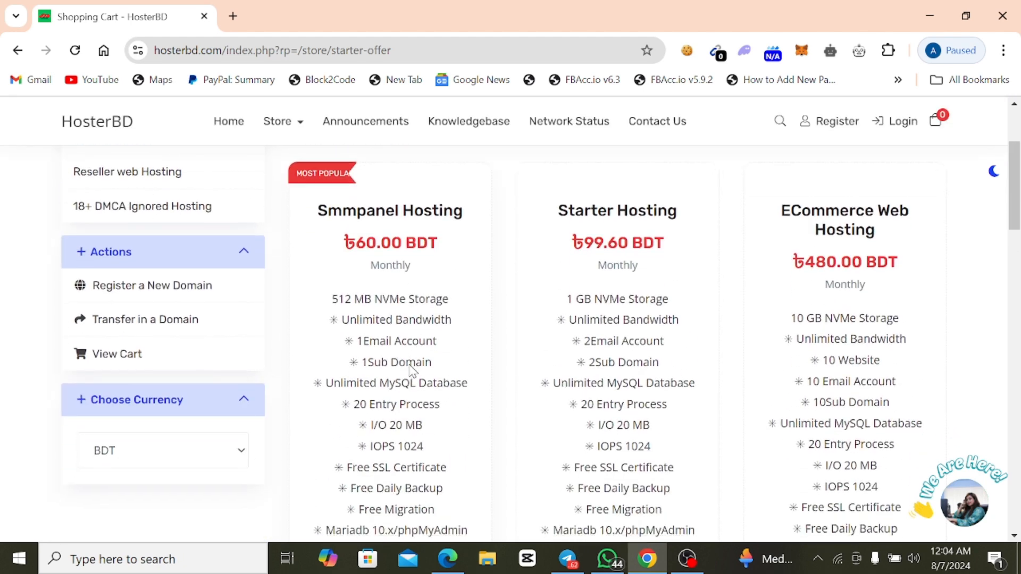
{"action": "scroll", "coordinate": [409, 361], "scroll_direction": "up", "scroll_amount": 3}
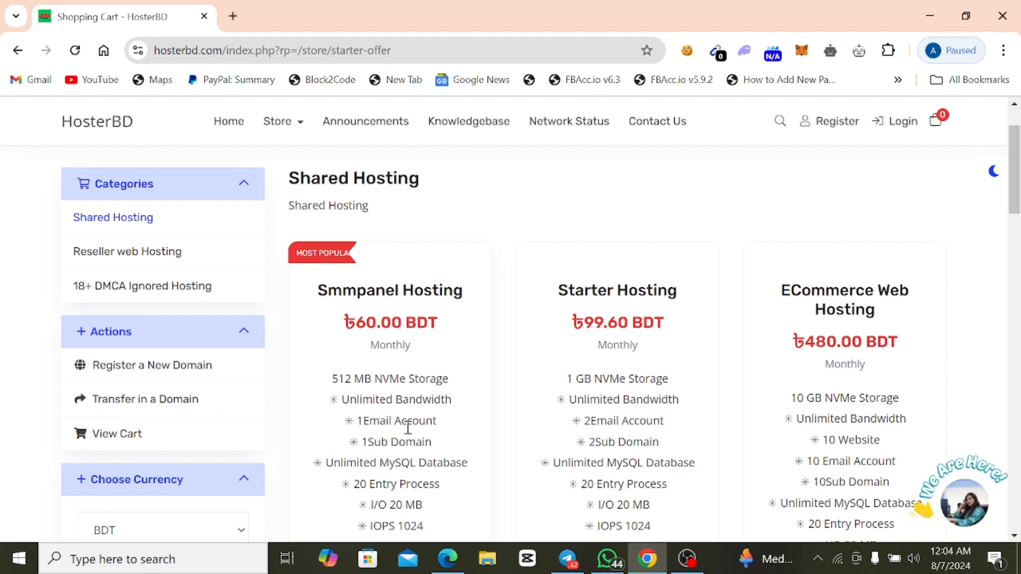
{"action": "scroll", "coordinate": [407, 428], "scroll_direction": "down", "scroll_amount": 2}
{"action": "scroll", "coordinate": [408, 430], "scroll_direction": "down", "scroll_amount": 2}
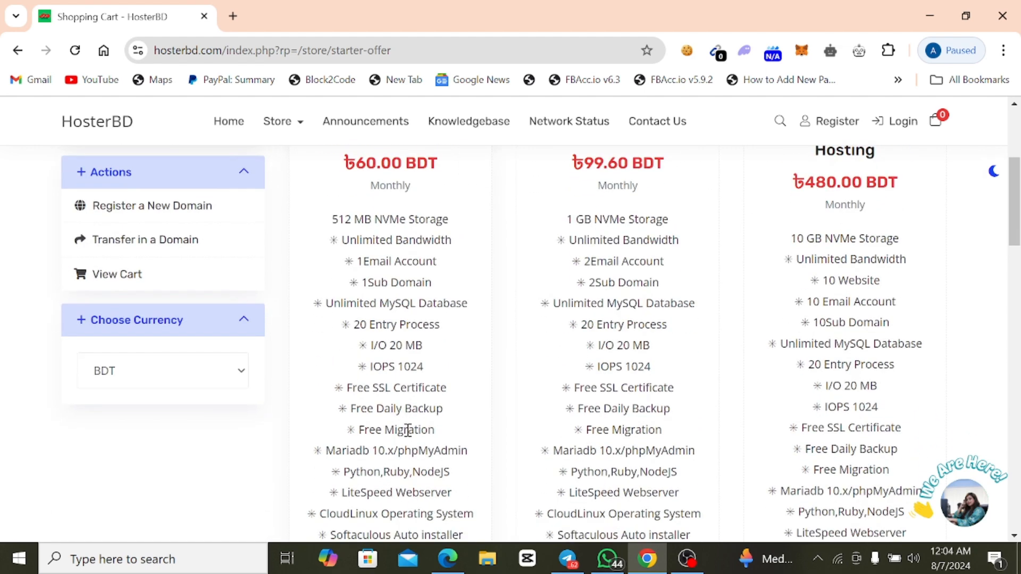
{"action": "scroll", "coordinate": [407, 430], "scroll_direction": "down", "scroll_amount": 6}
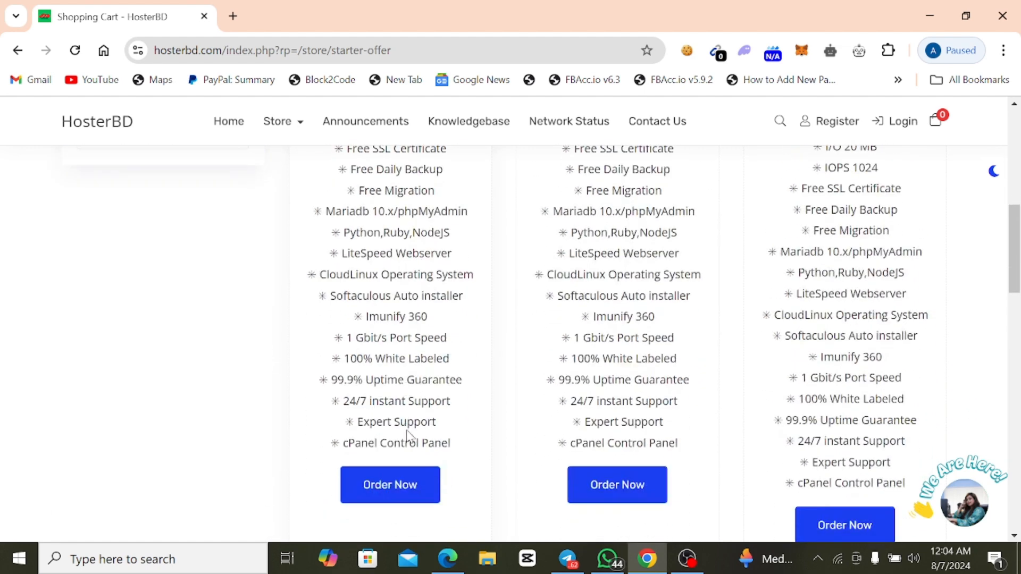
Order the Smmpanel Hosting plan using the existing domain oneanswer.shop with updated nameservers.
{"action": "left_click", "coordinate": [381, 484]}
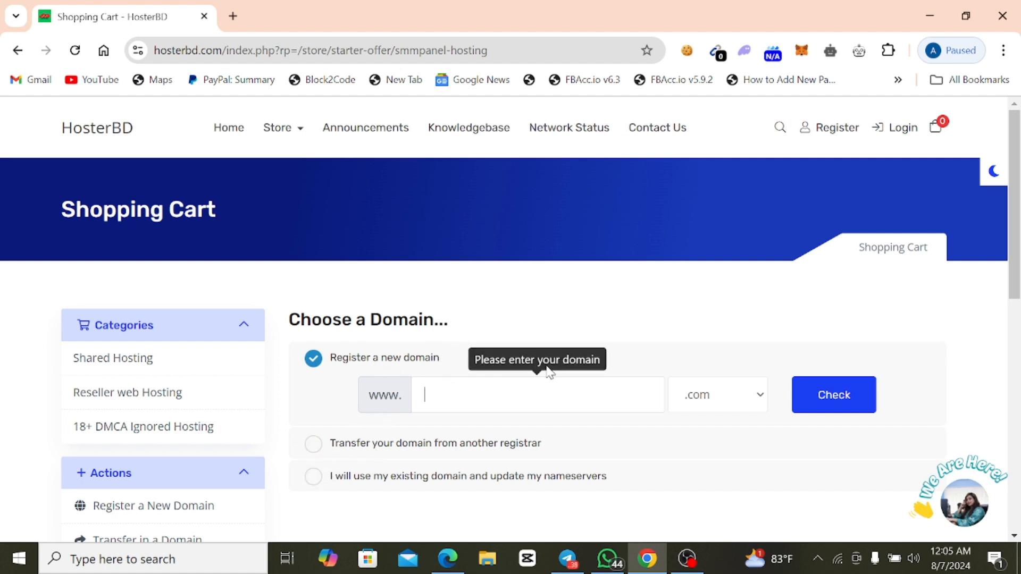
{"action": "left_click", "coordinate": [315, 476]}
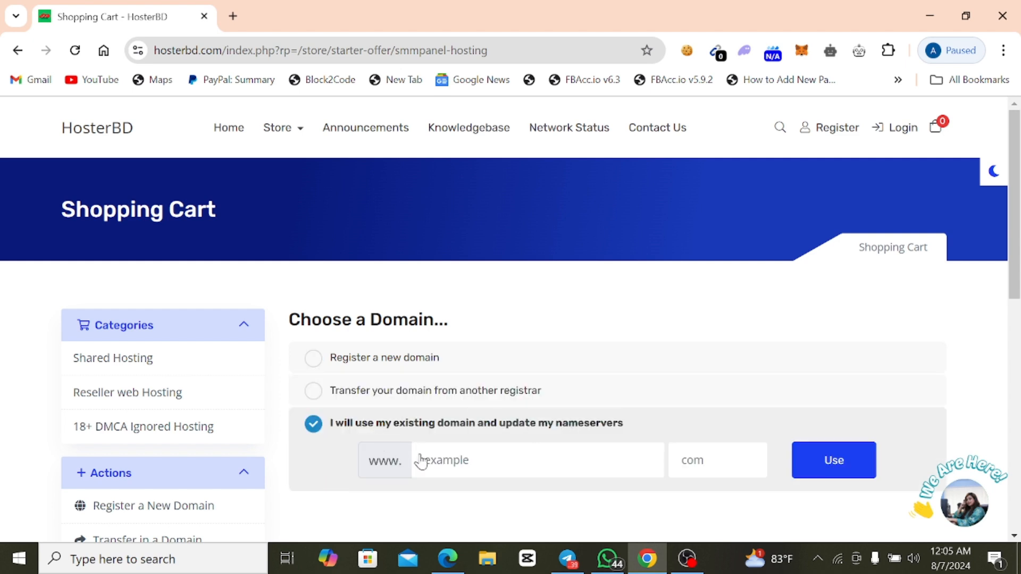
{"action": "left_click", "coordinate": [455, 459]}
{"action": "type", "text": "o"}
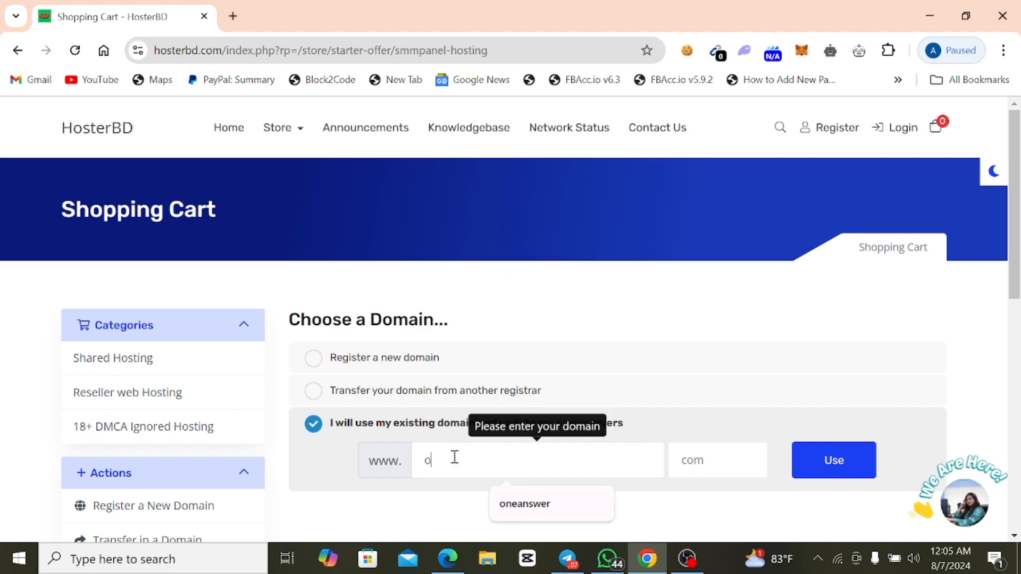
{"action": "type", "text": "neanswer"}
{"action": "left_click", "coordinate": [496, 502]}
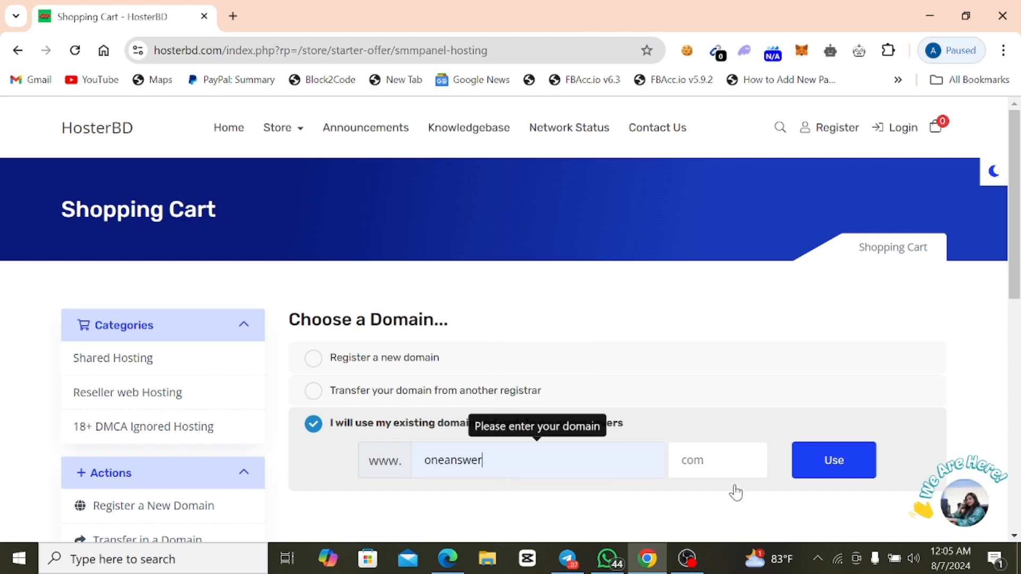
{"action": "left_click", "coordinate": [704, 465]}
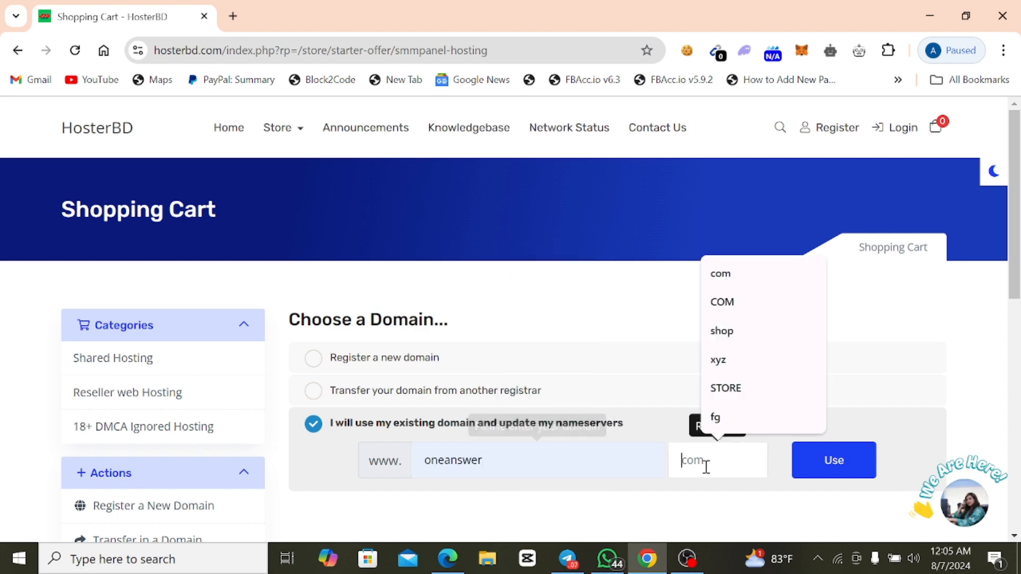
{"action": "left_click", "coordinate": [743, 331]}
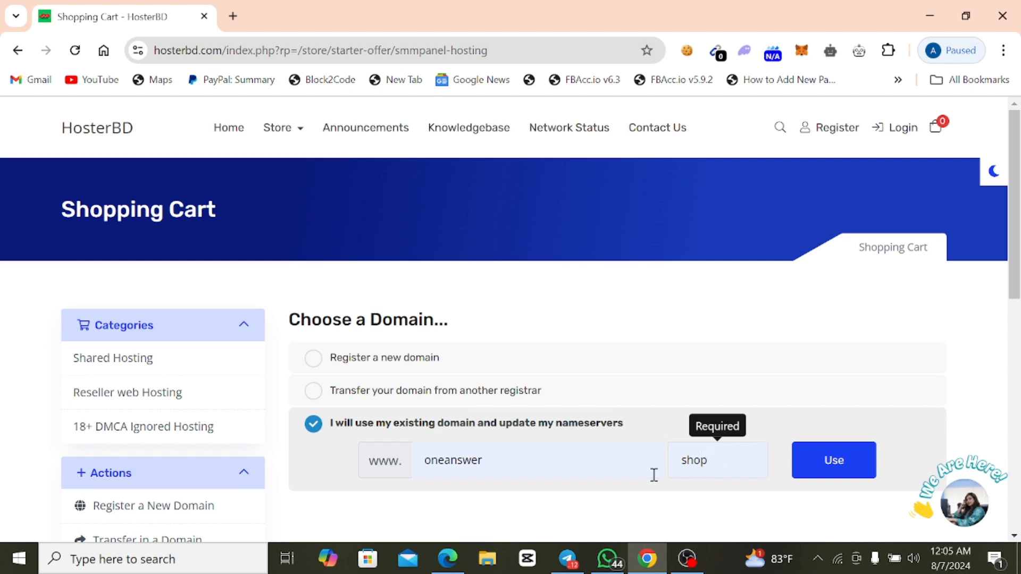
{"action": "left_click", "coordinate": [822, 476]}
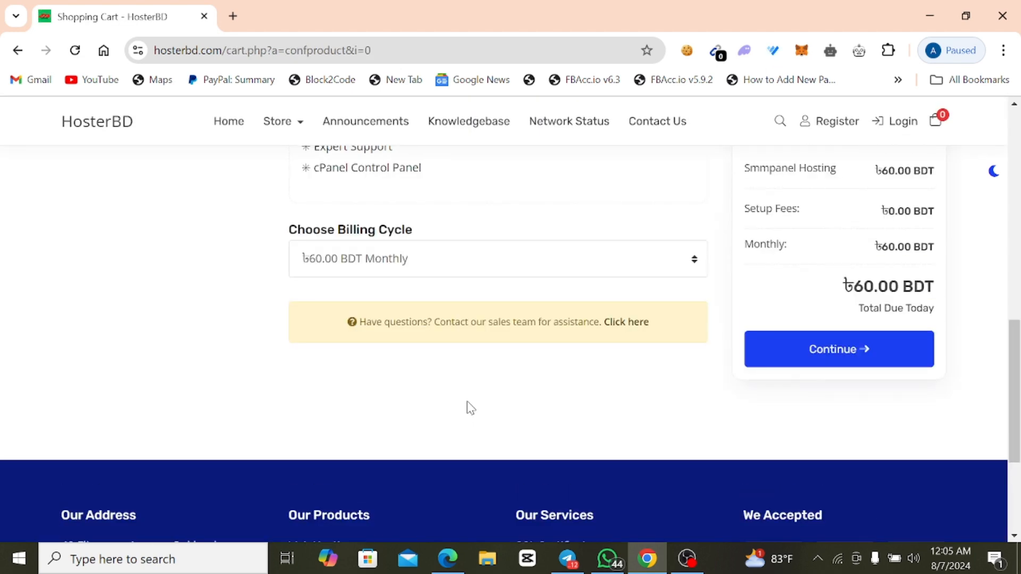
Check the Smmpanel Hosting configuration and continue to the order review without changing its options.
{"action": "scroll", "coordinate": [468, 398], "scroll_direction": "up", "scroll_amount": 7}
{"action": "scroll", "coordinate": [475, 391], "scroll_direction": "up", "scroll_amount": 6}
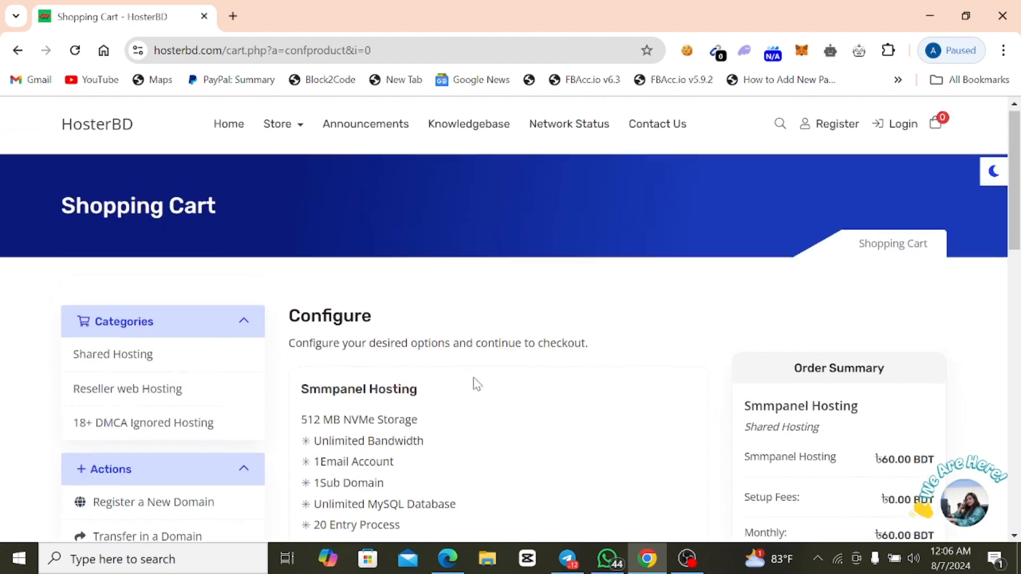
{"action": "scroll", "coordinate": [473, 383], "scroll_direction": "down", "scroll_amount": 4}
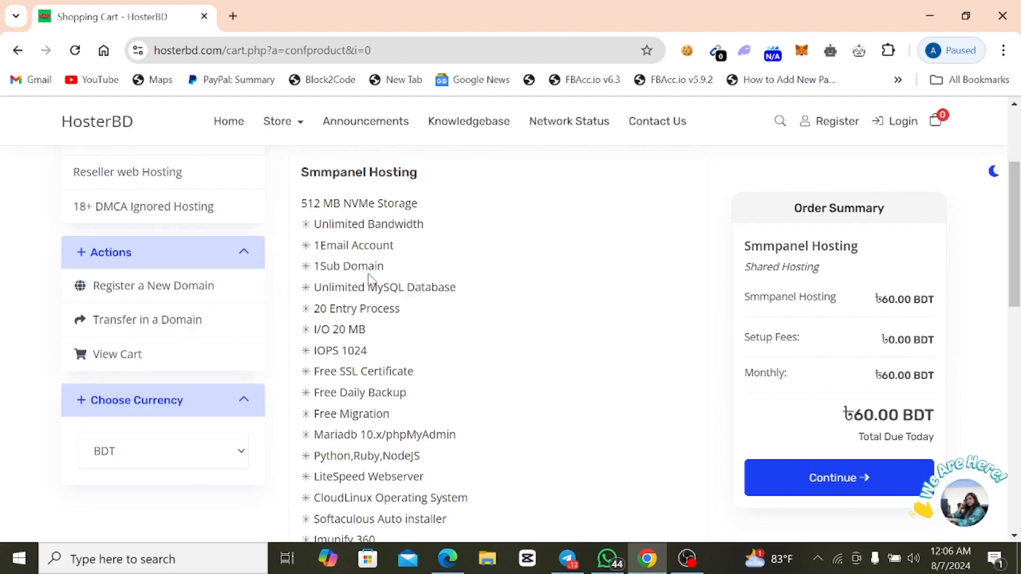
{"action": "scroll", "coordinate": [371, 280], "scroll_direction": "up", "scroll_amount": 4}
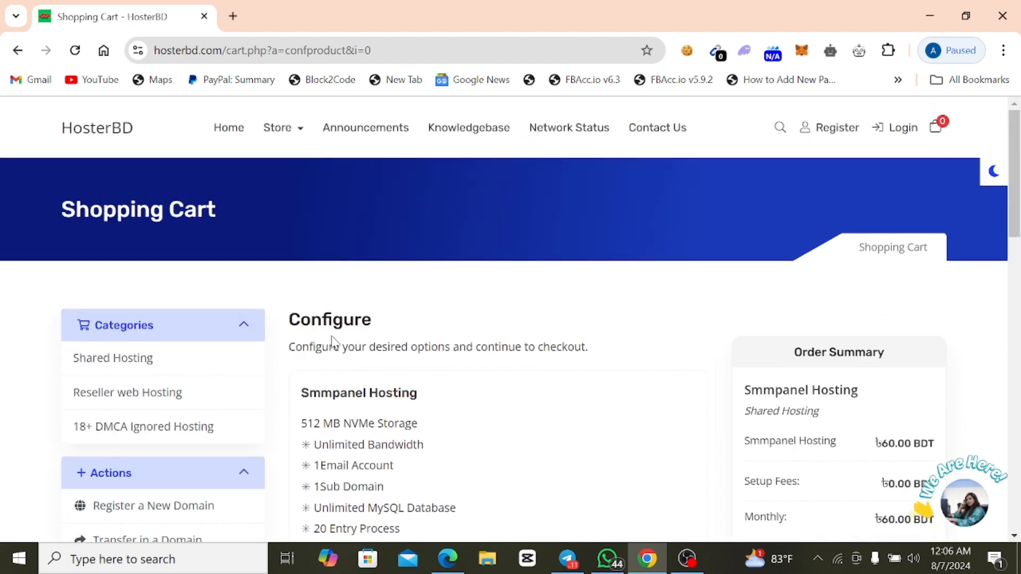
{"action": "scroll", "coordinate": [326, 353], "scroll_direction": "down", "scroll_amount": 1}
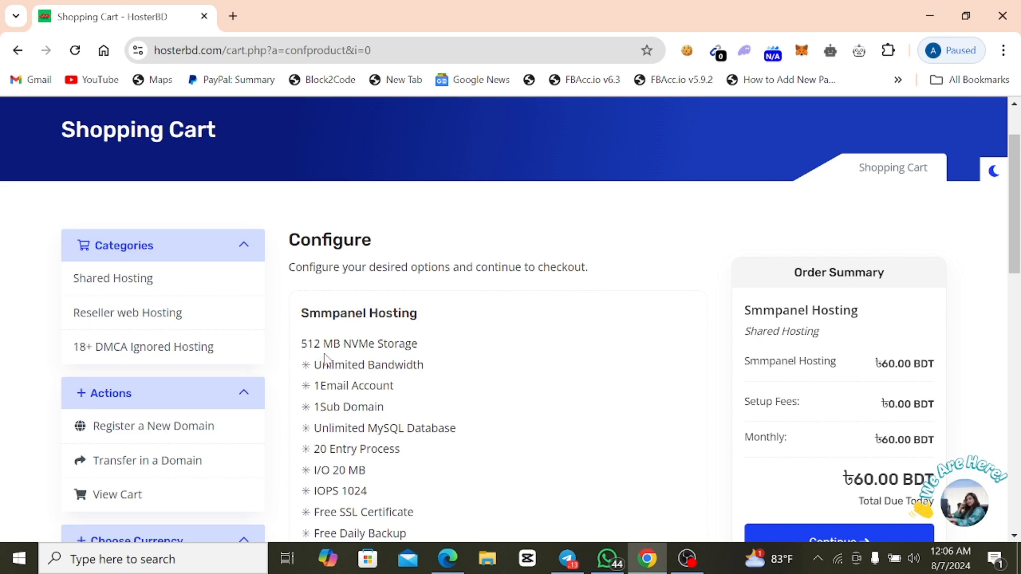
{"action": "scroll", "coordinate": [640, 429], "scroll_direction": "down", "scroll_amount": 2}
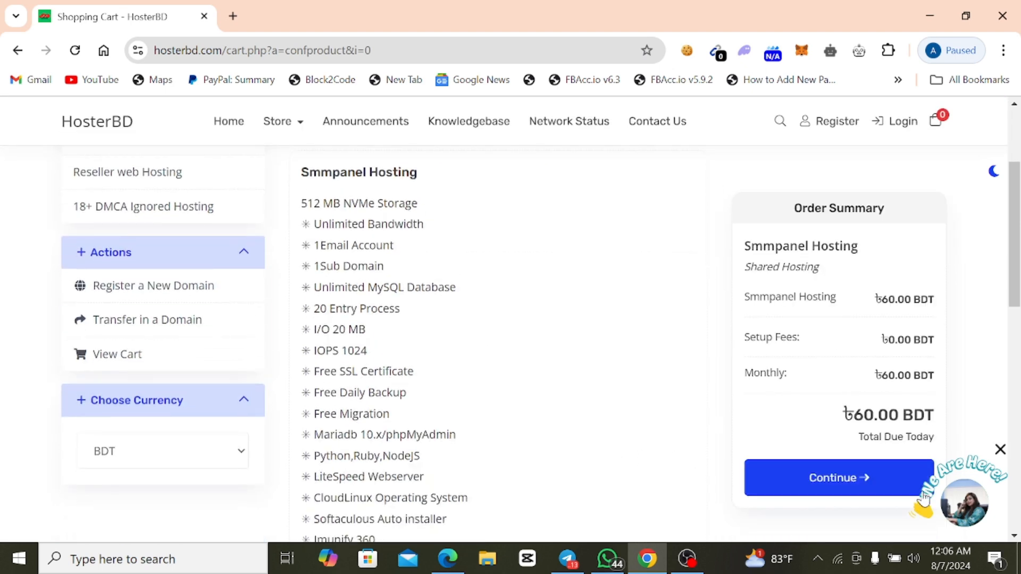
{"action": "scroll", "coordinate": [612, 434], "scroll_direction": "down", "scroll_amount": 1}
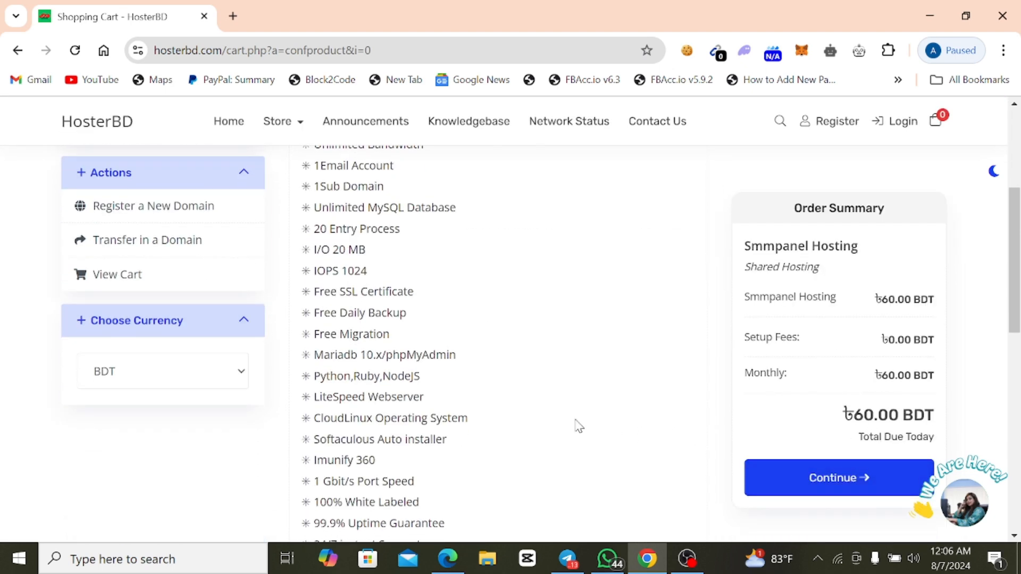
{"action": "left_click", "coordinate": [812, 491]}
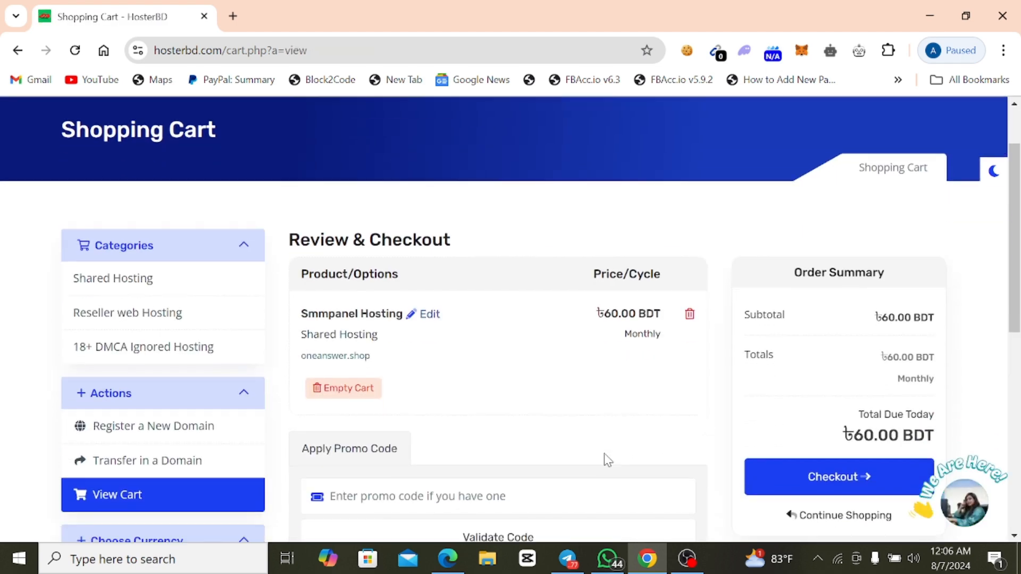
Review the cart's hosting item, its domain and the order summary before checkout.
{"action": "scroll", "coordinate": [498, 404], "scroll_direction": "up", "scroll_amount": 2}
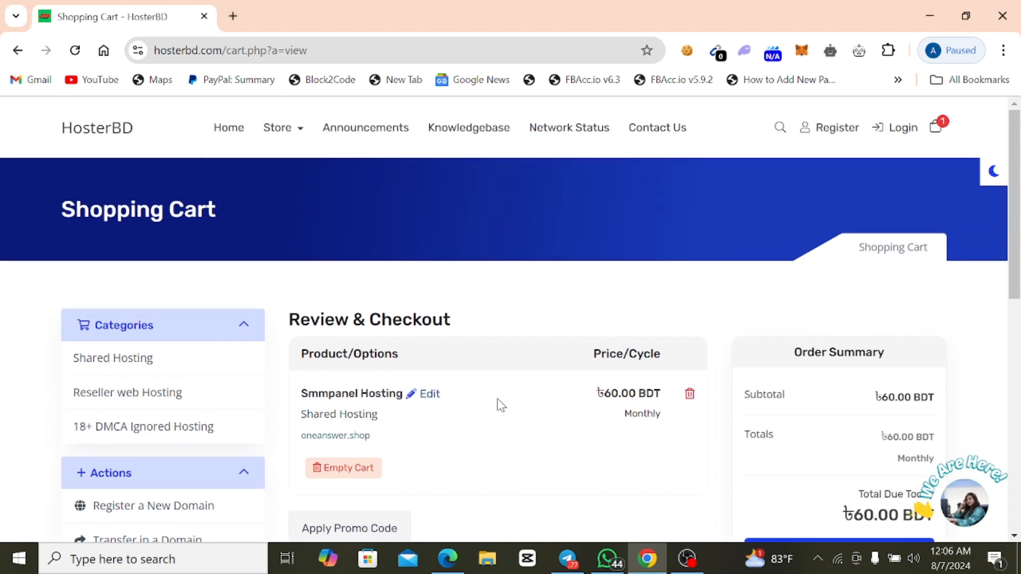
{"action": "scroll", "coordinate": [498, 404], "scroll_direction": "down", "scroll_amount": 5}
{"action": "scroll", "coordinate": [535, 359], "scroll_direction": "up", "scroll_amount": 3}
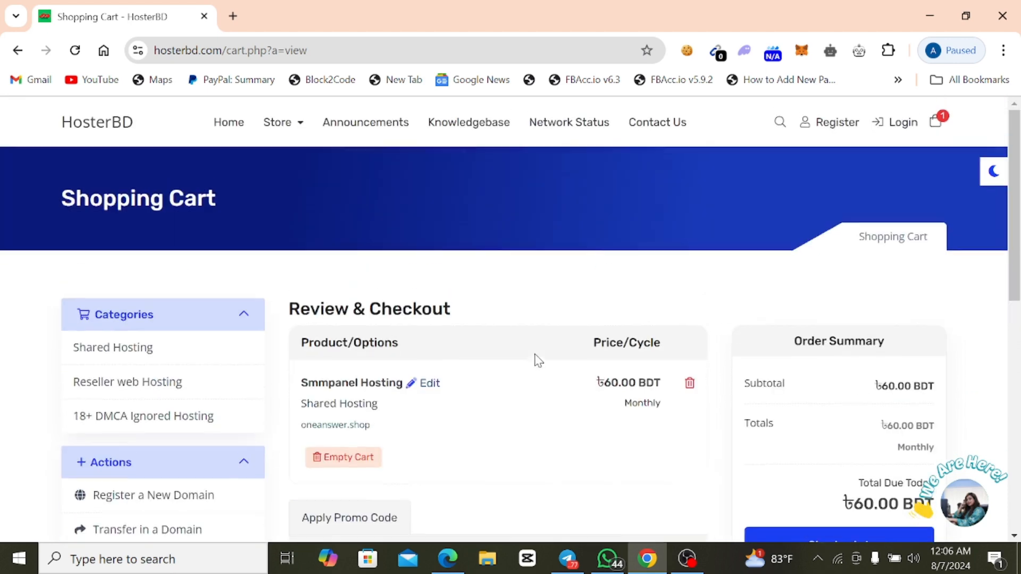
Proceed from the cart review to checkout for the Smmpanel Hosting order without applying a promo code.
{"action": "scroll", "coordinate": [537, 359], "scroll_direction": "down", "scroll_amount": 1}
{"action": "scroll", "coordinate": [567, 435], "scroll_direction": "down", "scroll_amount": 2}
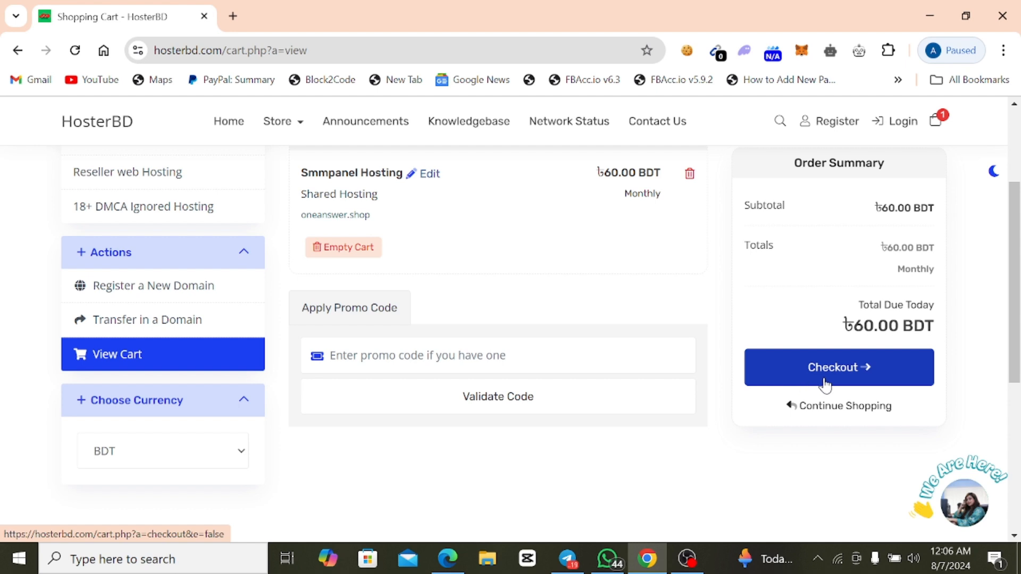
{"action": "left_click", "coordinate": [436, 351]}
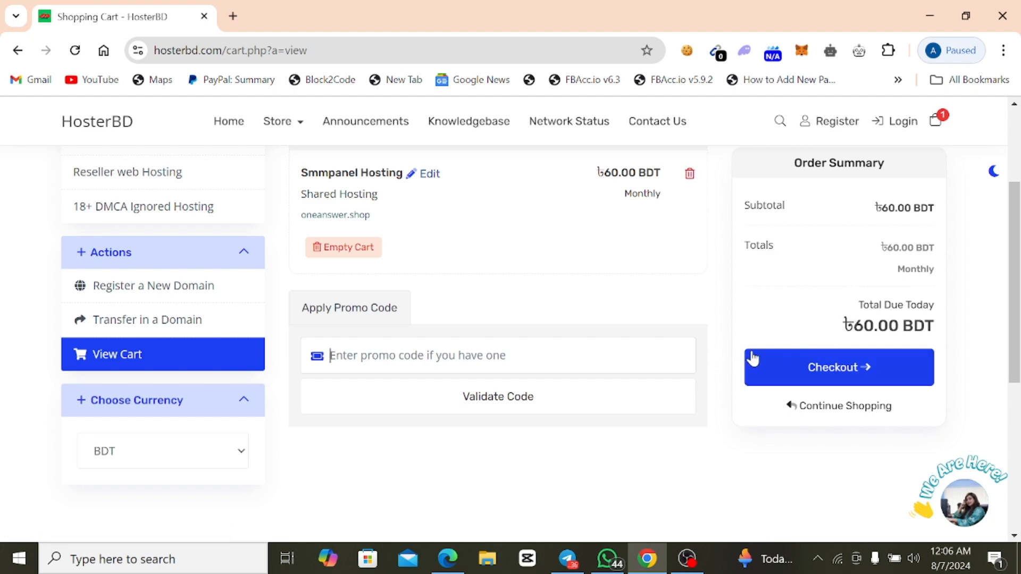
{"action": "left_click", "coordinate": [791, 376]}
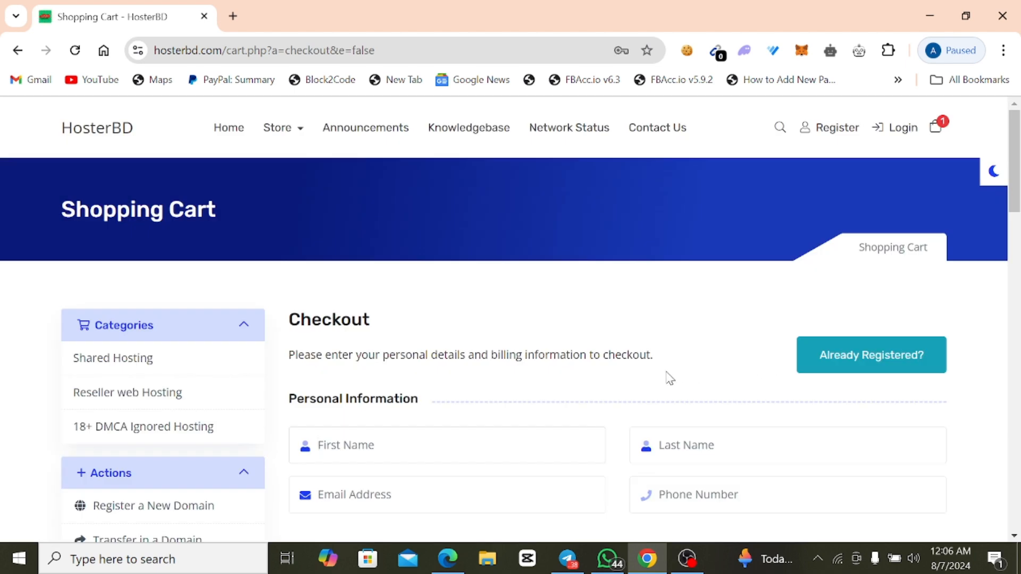
Examine the new-customer checkout form from the personal information and billing address down to the mailing list and order completion.
{"action": "scroll", "coordinate": [555, 398], "scroll_direction": "down", "scroll_amount": 1}
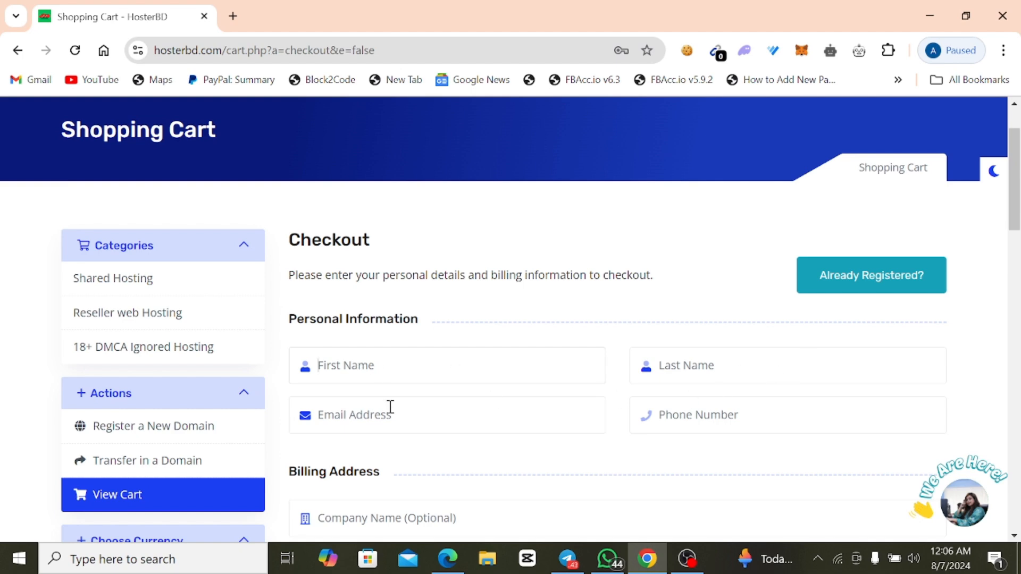
{"action": "scroll", "coordinate": [597, 429], "scroll_direction": "down", "scroll_amount": 4}
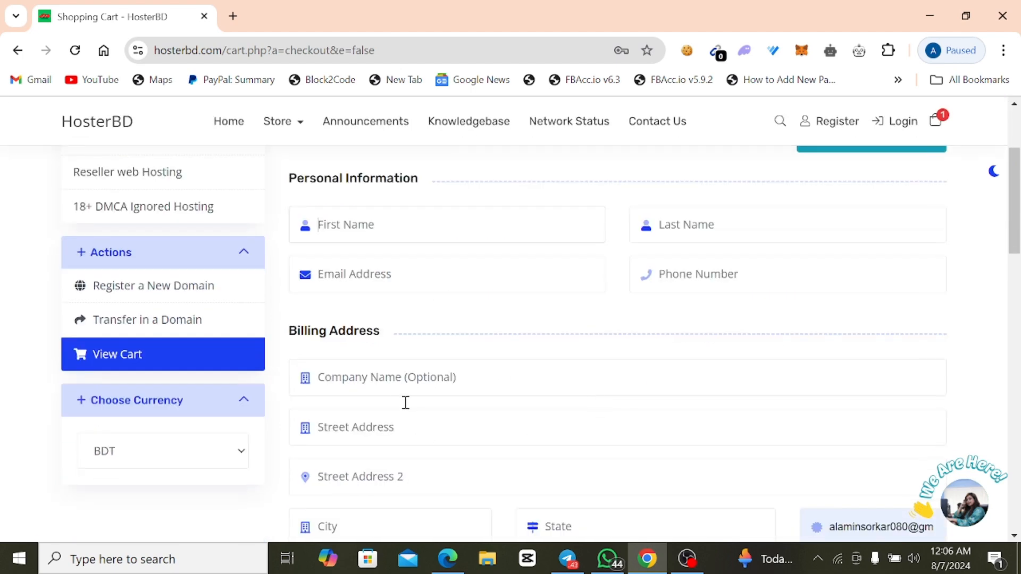
{"action": "scroll", "coordinate": [467, 413], "scroll_direction": "down", "scroll_amount": 3}
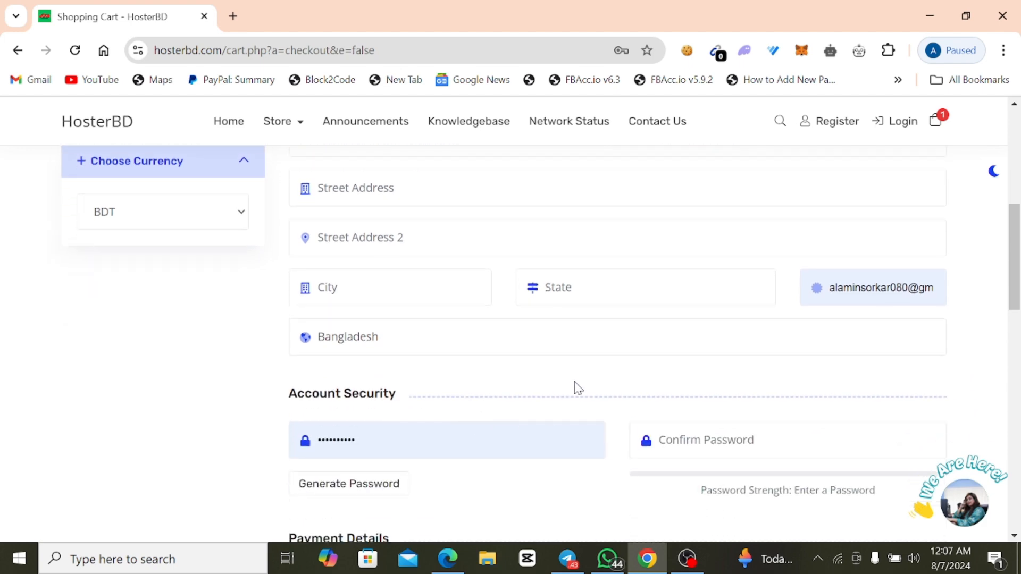
{"action": "scroll", "coordinate": [575, 388], "scroll_direction": "down", "scroll_amount": 3}
{"action": "scroll", "coordinate": [581, 394], "scroll_direction": "down", "scroll_amount": 9}
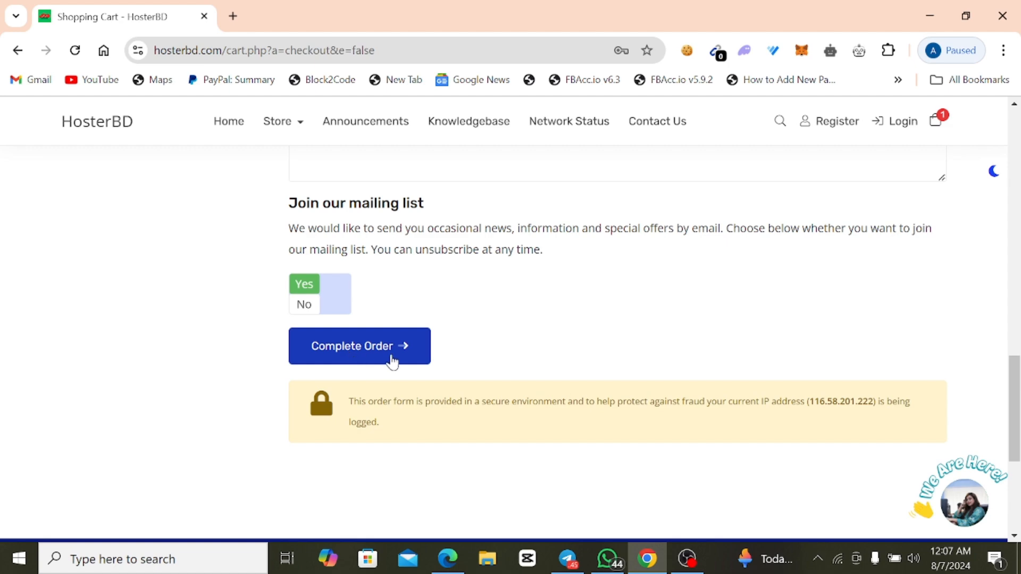
{"action": "scroll", "coordinate": [487, 358], "scroll_direction": "up", "scroll_amount": 1}
{"action": "scroll", "coordinate": [487, 358], "scroll_direction": "up", "scroll_amount": 12}
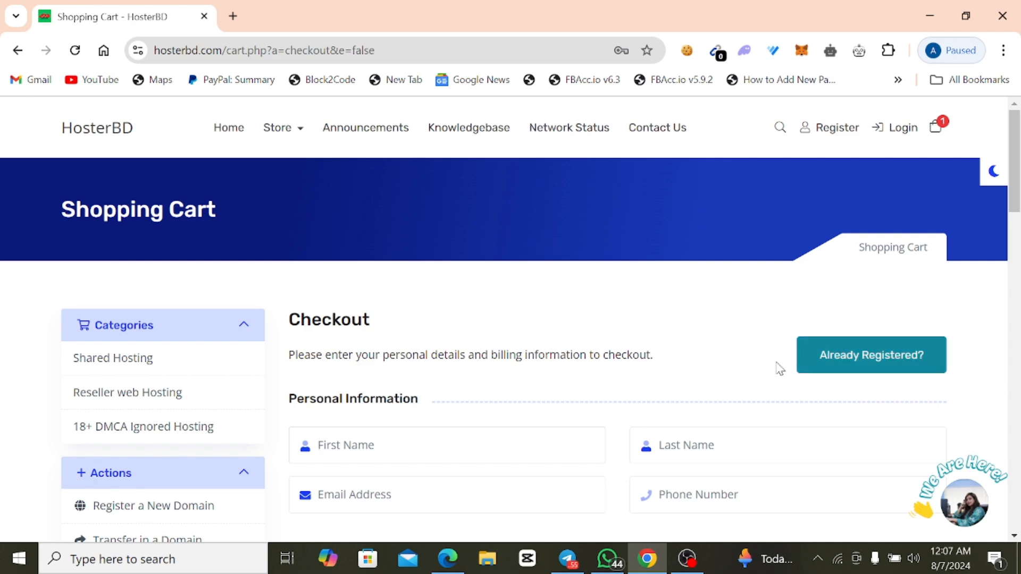
Log in at checkout as an existing customer with the saved account e-mail and account password.
{"action": "left_click", "coordinate": [831, 370]}
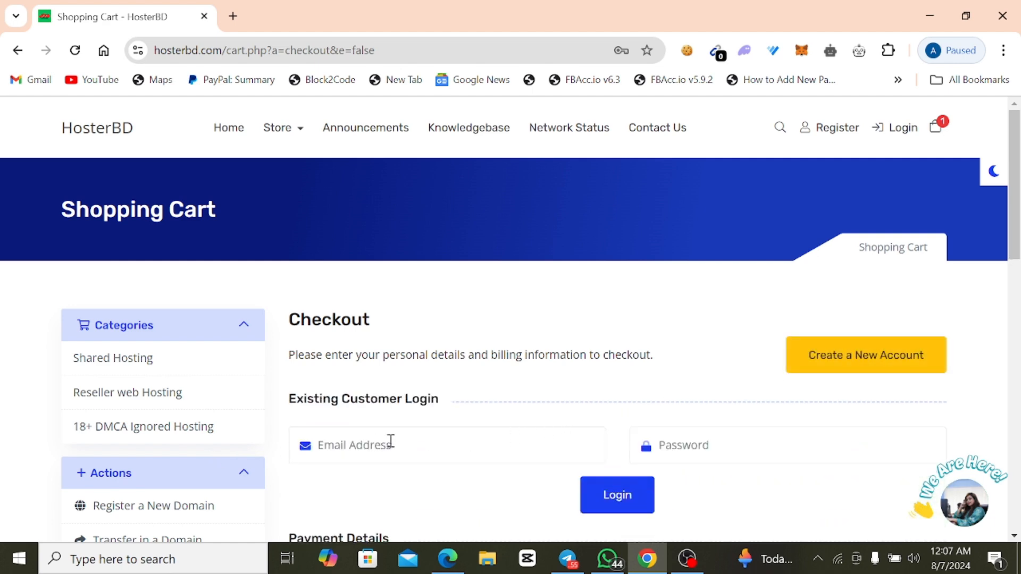
{"action": "left_click", "coordinate": [554, 460]}
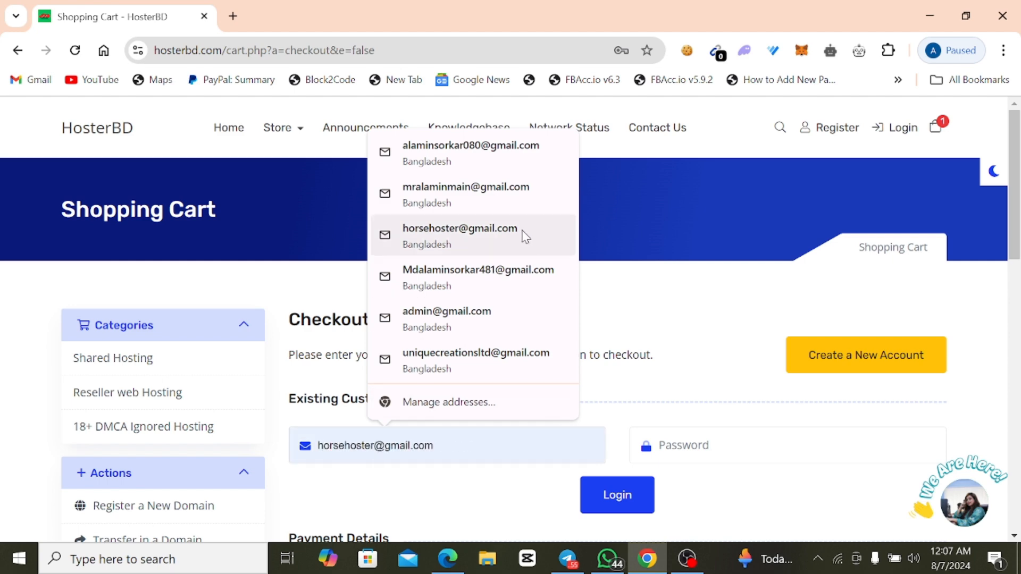
{"action": "left_click", "coordinate": [467, 170]}
{"action": "left_click", "coordinate": [734, 456]}
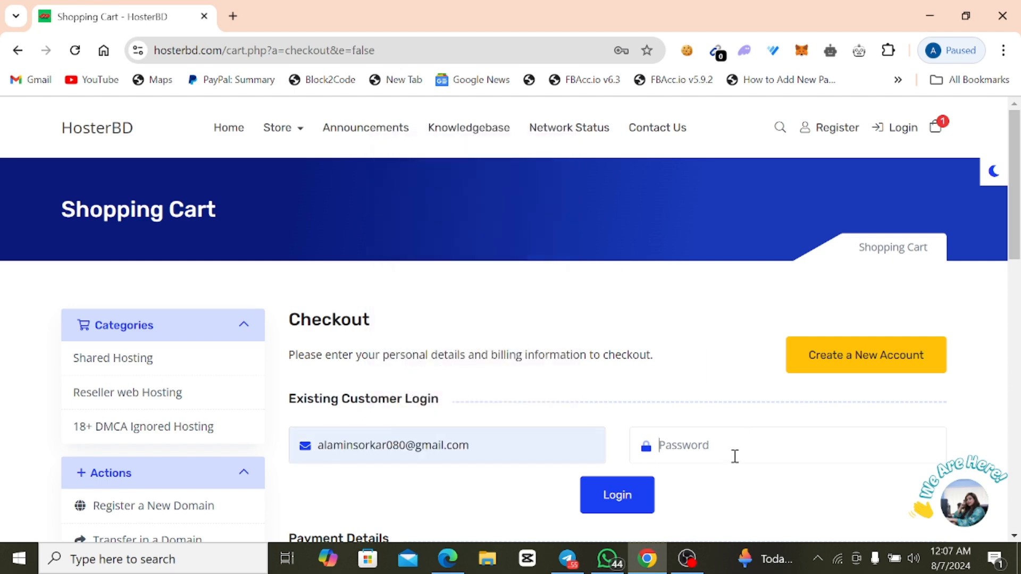
{"action": "left_click", "coordinate": [755, 355]}
{"action": "left_click", "coordinate": [627, 496]}
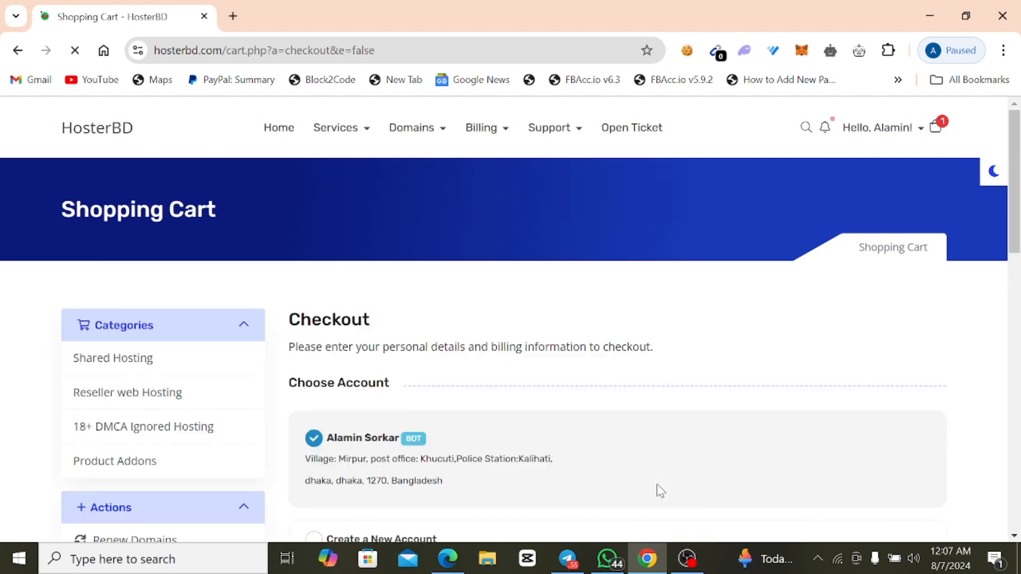
Complete the order under the existing BDT account with Bkash,Nagod,Roket as the payment method.
{"action": "scroll", "coordinate": [575, 445], "scroll_direction": "down", "scroll_amount": 4}
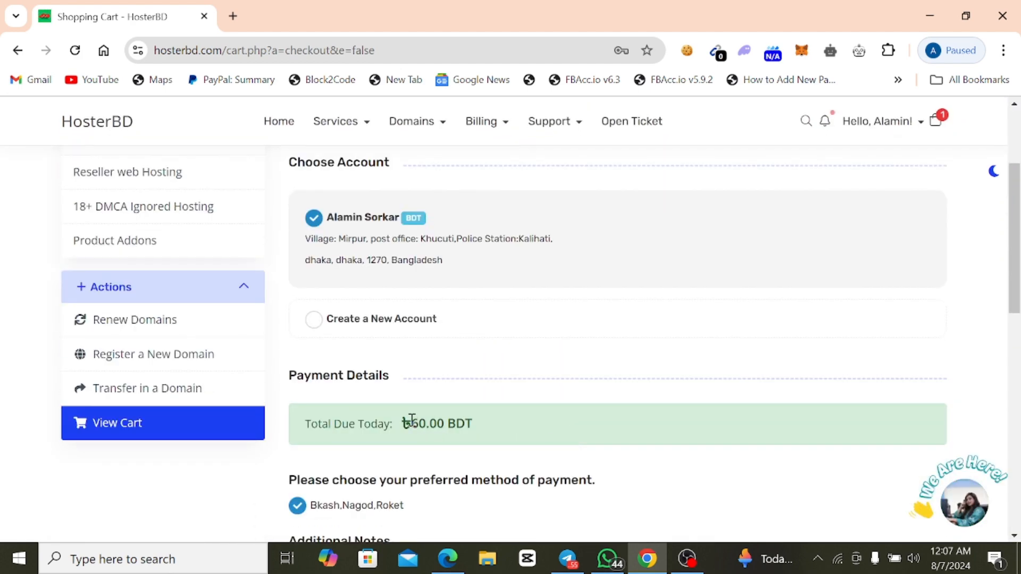
{"action": "scroll", "coordinate": [426, 427], "scroll_direction": "down", "scroll_amount": 1}
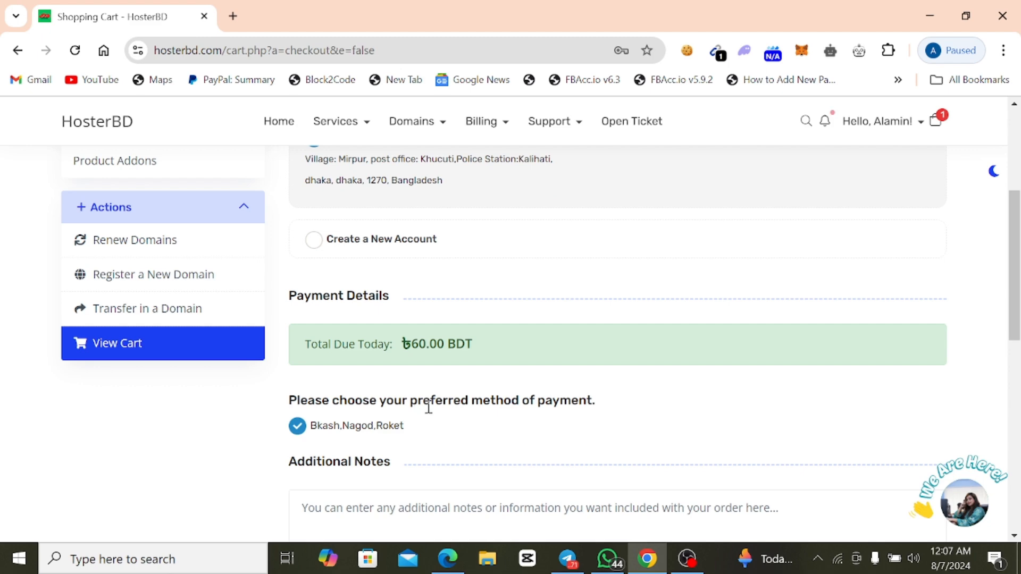
{"action": "scroll", "coordinate": [427, 407], "scroll_direction": "down", "scroll_amount": 2}
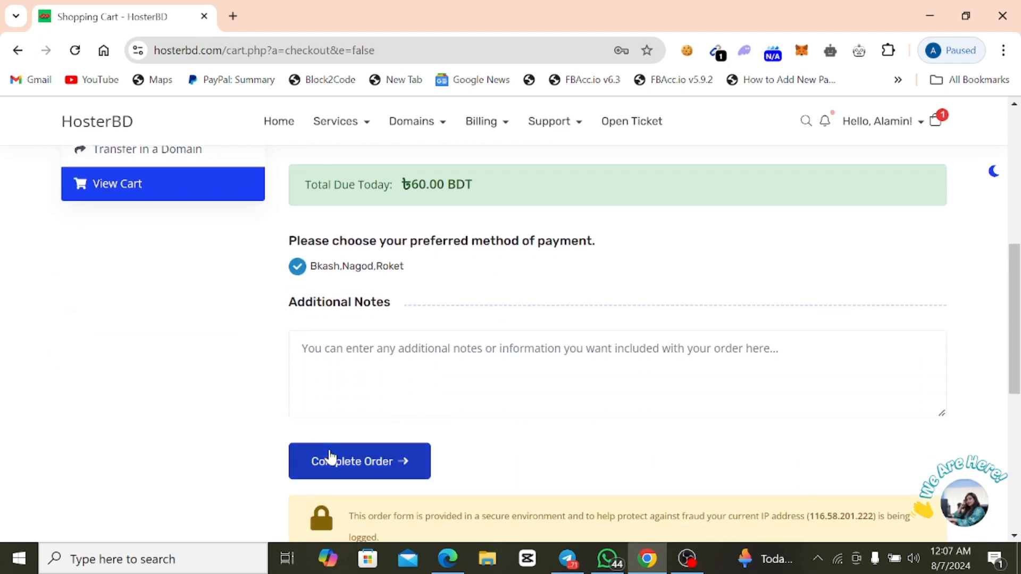
{"action": "left_click", "coordinate": [378, 464]}
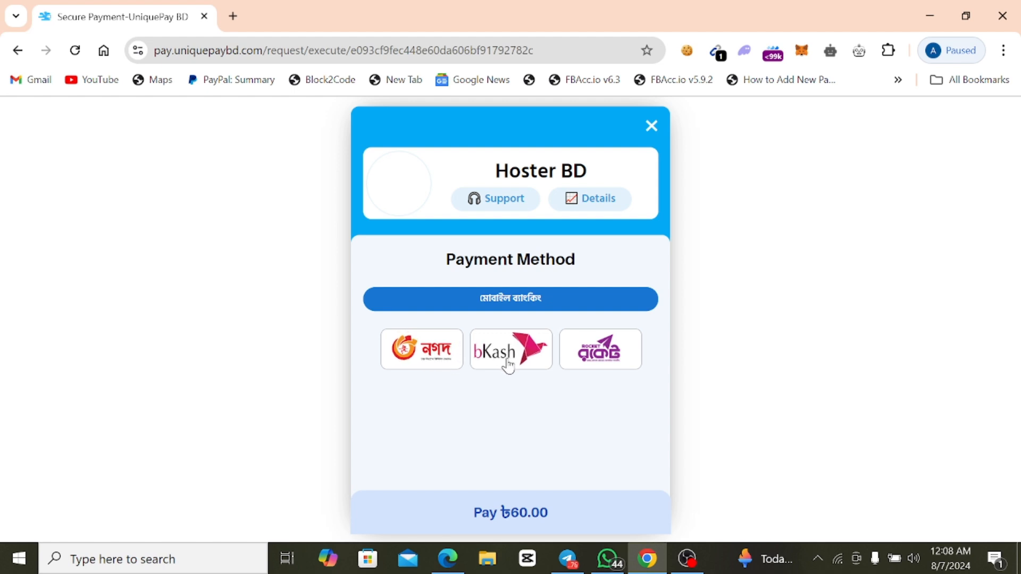
Examine the Nagad payment instructions and the bKash payment options, returning from each to the payment method choices.
{"action": "left_click", "coordinate": [397, 366]}
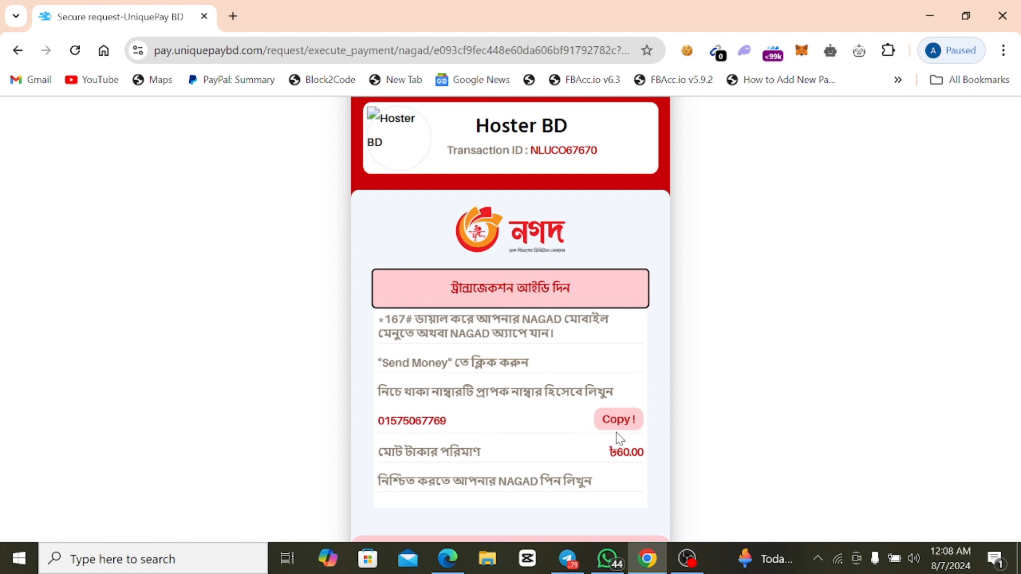
{"action": "scroll", "coordinate": [547, 294], "scroll_direction": "down", "scroll_amount": 1}
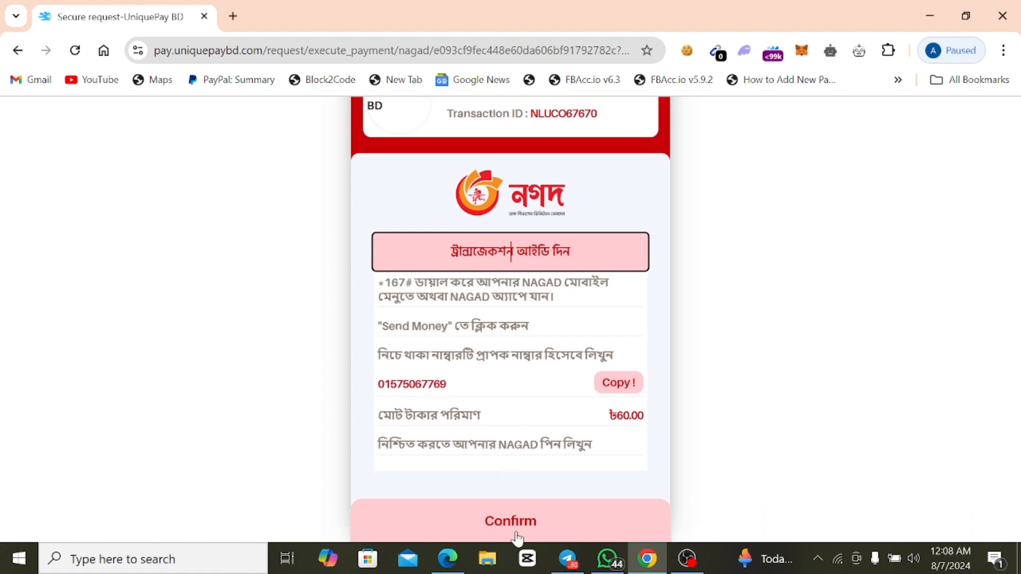
{"action": "scroll", "coordinate": [383, 324], "scroll_direction": "up", "scroll_amount": 1}
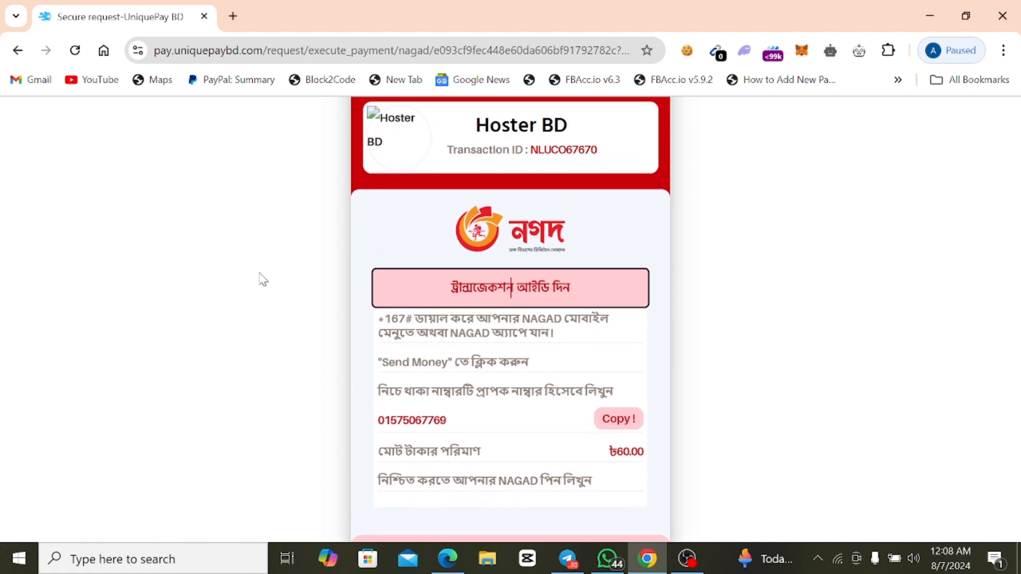
{"action": "left_click", "coordinate": [19, 52]}
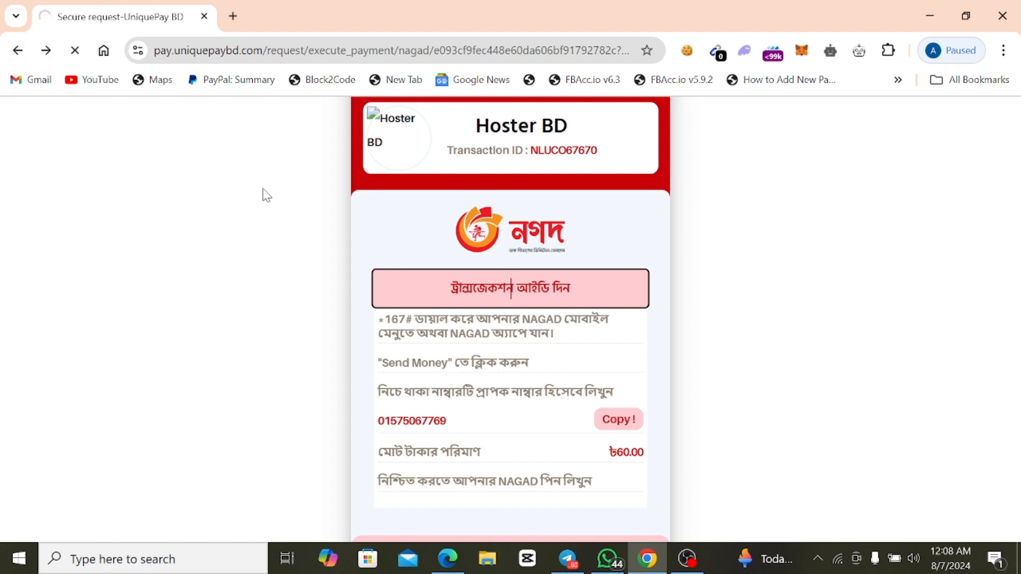
{"action": "left_click", "coordinate": [538, 291]}
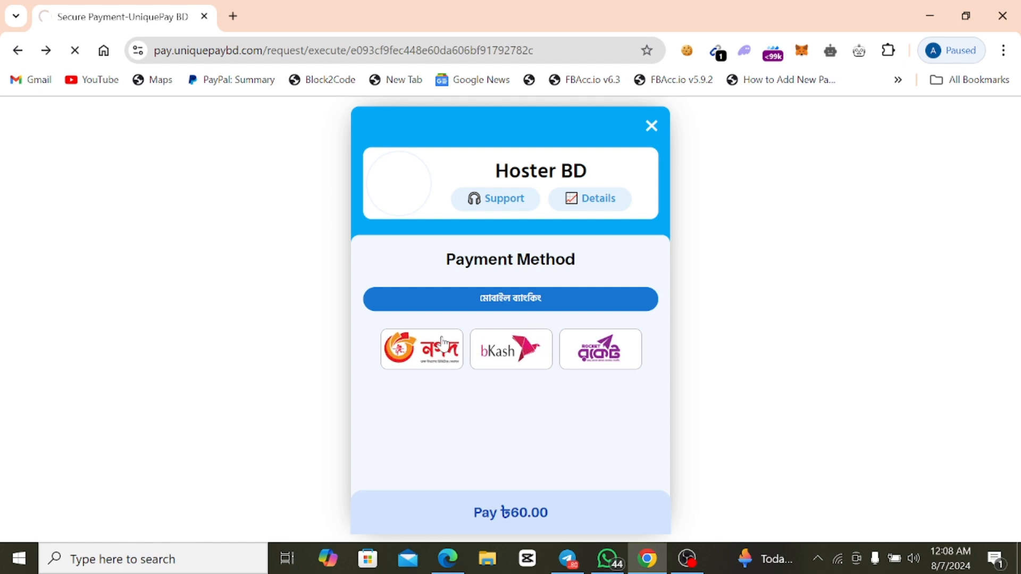
{"action": "left_click", "coordinate": [514, 362]}
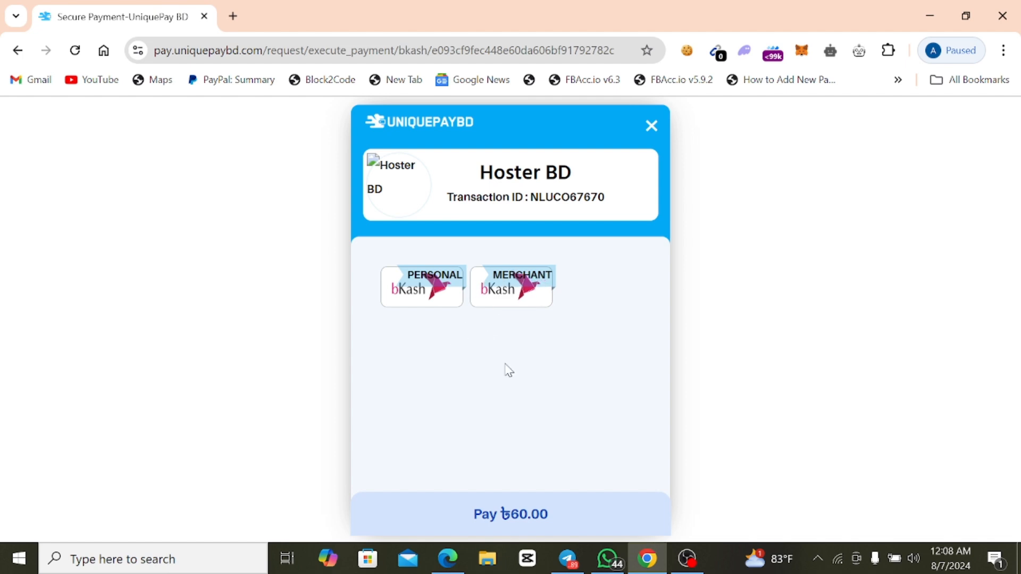
{"action": "left_click", "coordinate": [18, 50]}
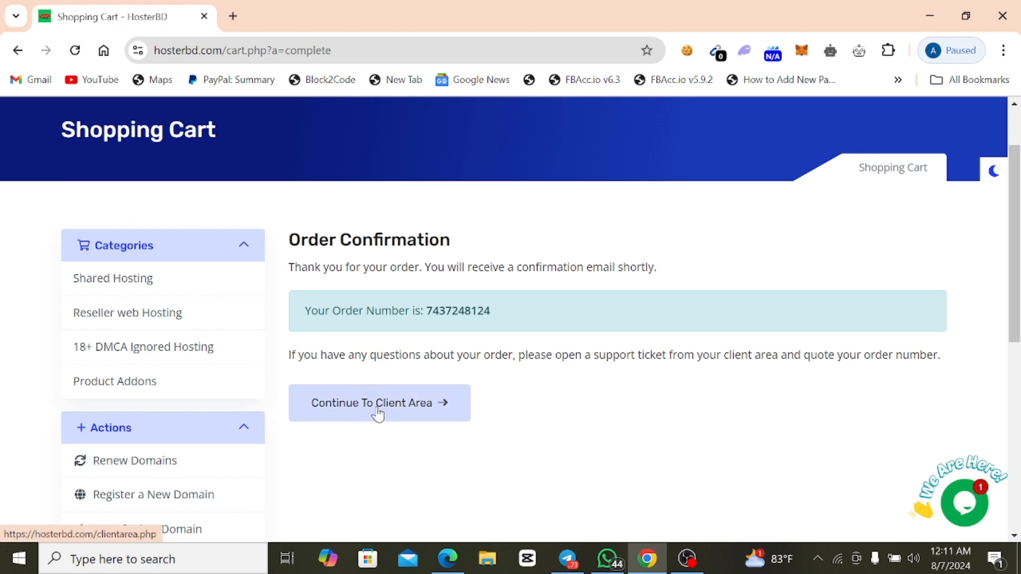
Sign in to the client area with the account e-mail and password and open cPanel for the Smmpanel Hosting service.
{"action": "left_click", "coordinate": [418, 405]}
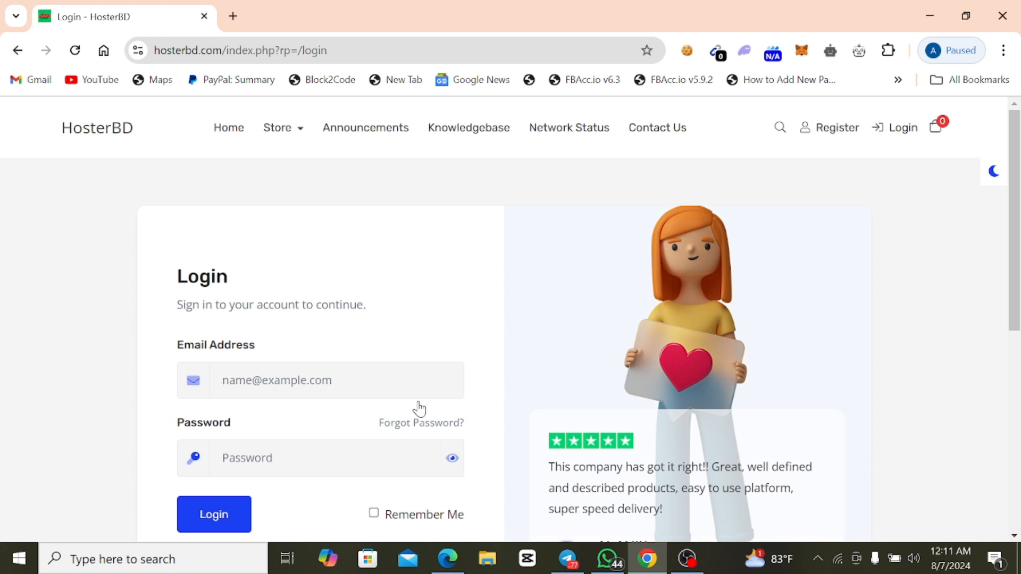
{"action": "left_click", "coordinate": [228, 513]}
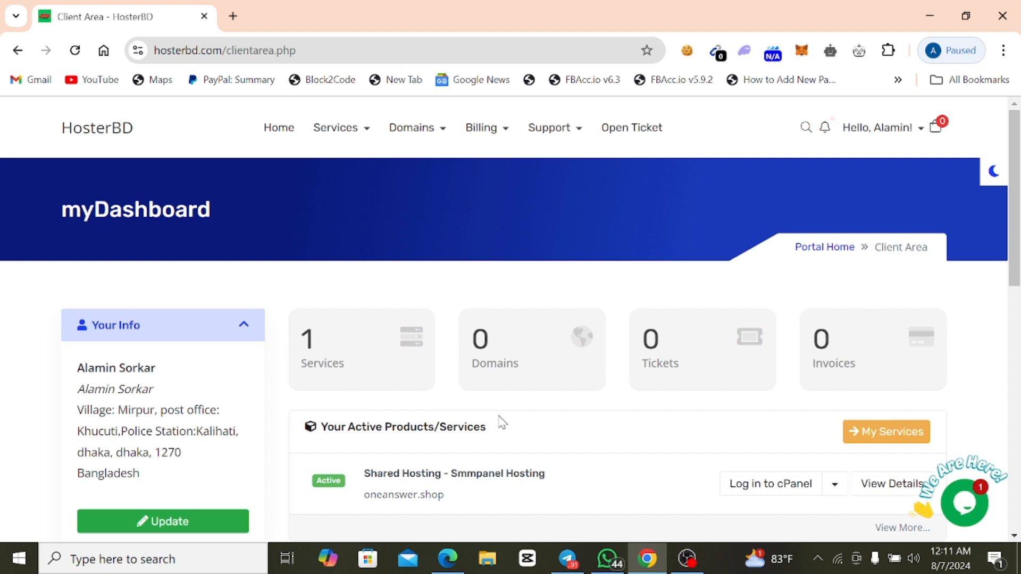
{"action": "scroll", "coordinate": [502, 423], "scroll_direction": "down", "scroll_amount": 1}
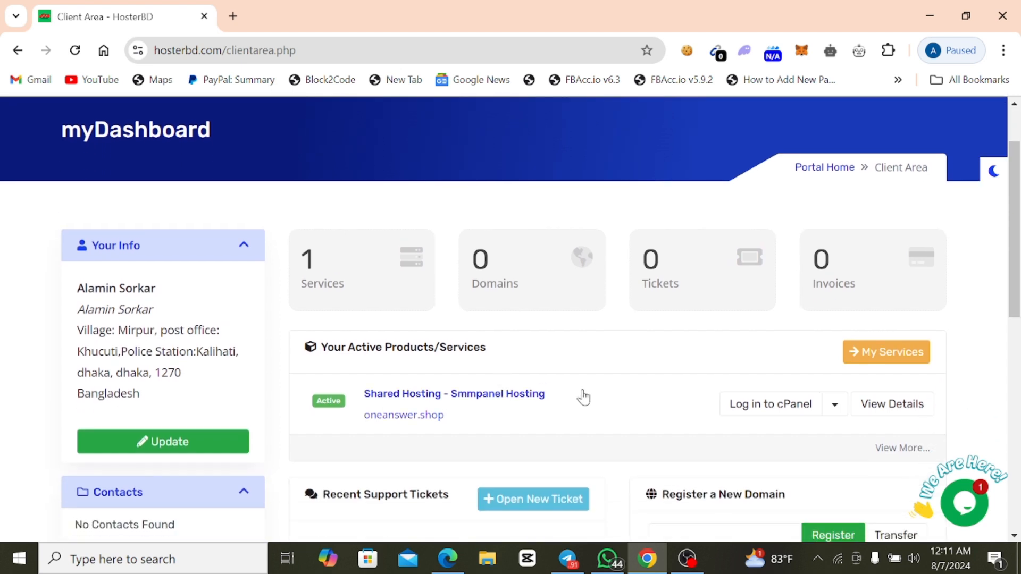
{"action": "left_click", "coordinate": [751, 404]}
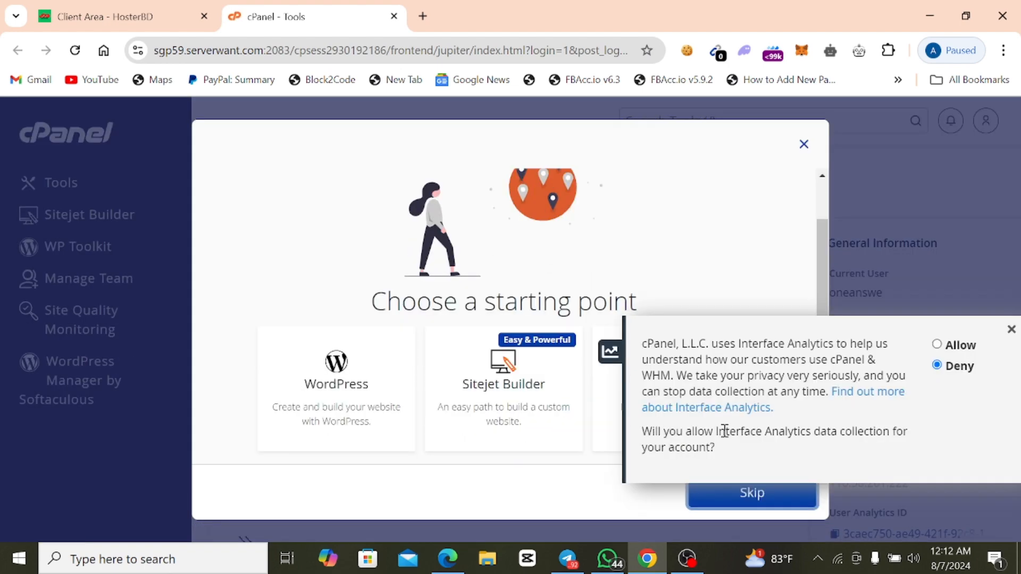
Allow Interface Analytics data collection in cPanel and skip choosing a starting point.
{"action": "left_click", "coordinate": [962, 347]}
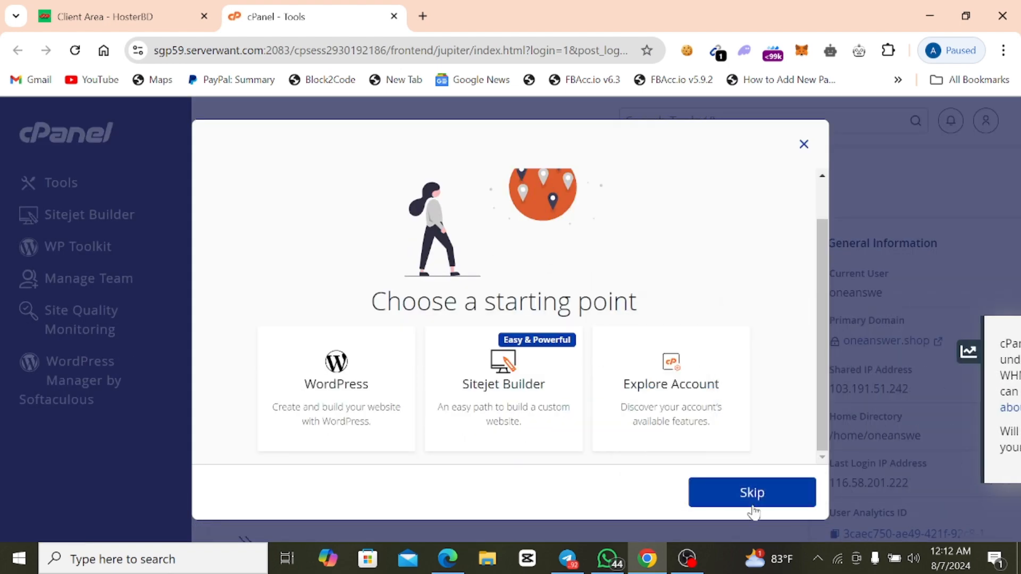
{"action": "left_click", "coordinate": [752, 494]}
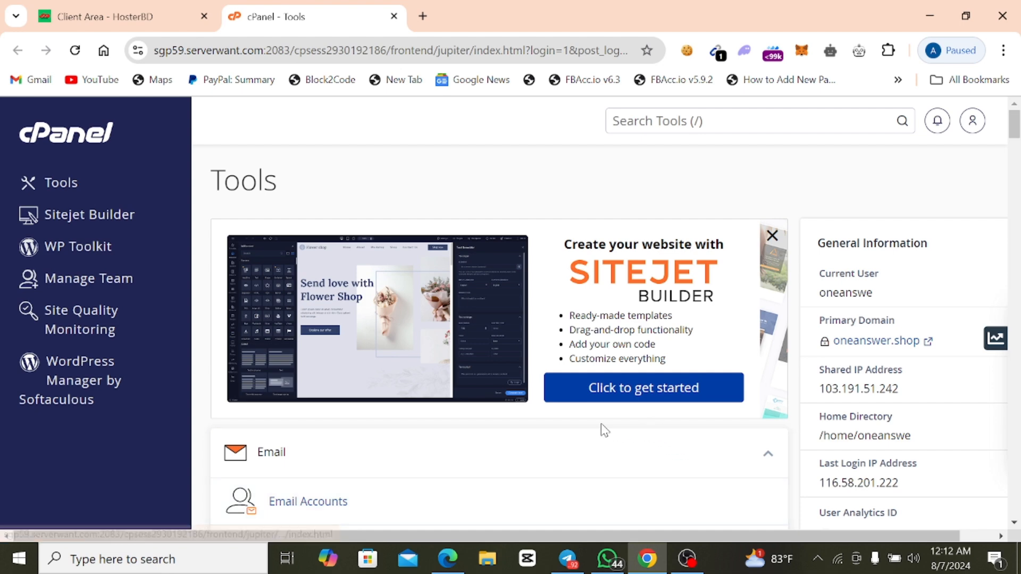
{"action": "left_click", "coordinate": [171, 23]}
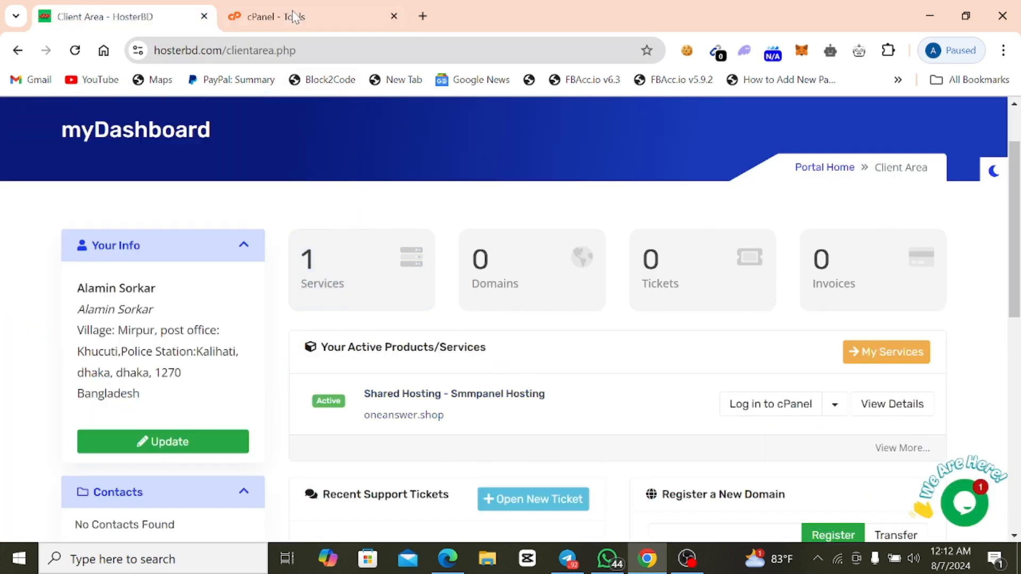
{"action": "left_click", "coordinate": [294, 17]}
Search the cPanel tools for "file" and open File Manager.
{"action": "scroll", "coordinate": [519, 423], "scroll_direction": "down", "scroll_amount": 3}
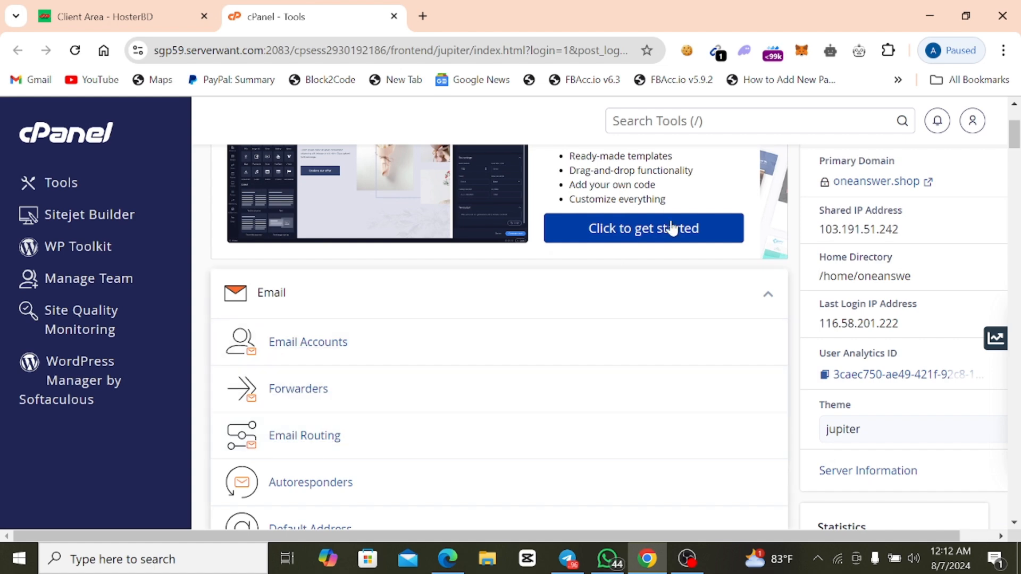
{"action": "left_click", "coordinate": [704, 123]}
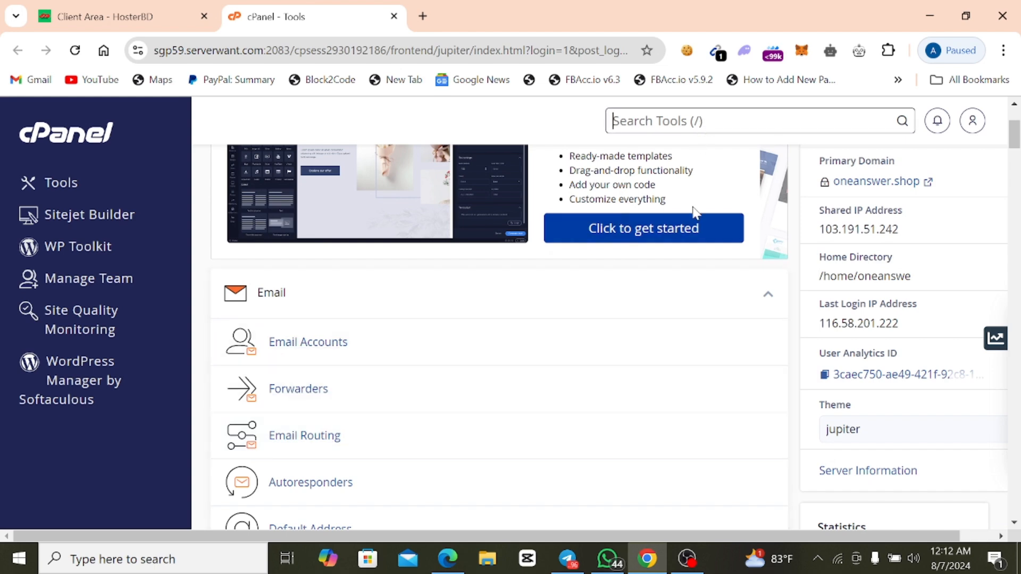
{"action": "type", "text": "file"}
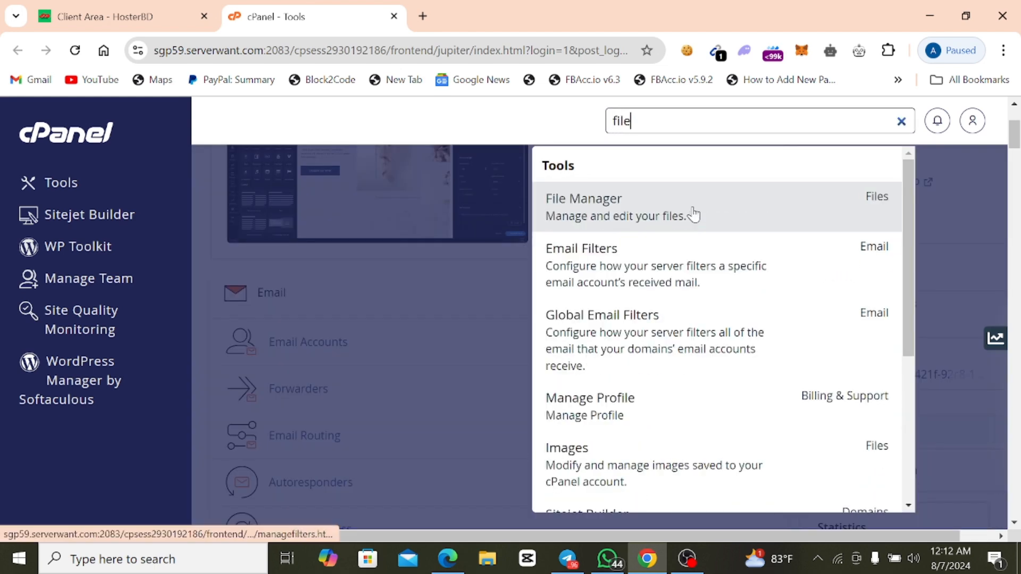
{"action": "left_click", "coordinate": [694, 214]}
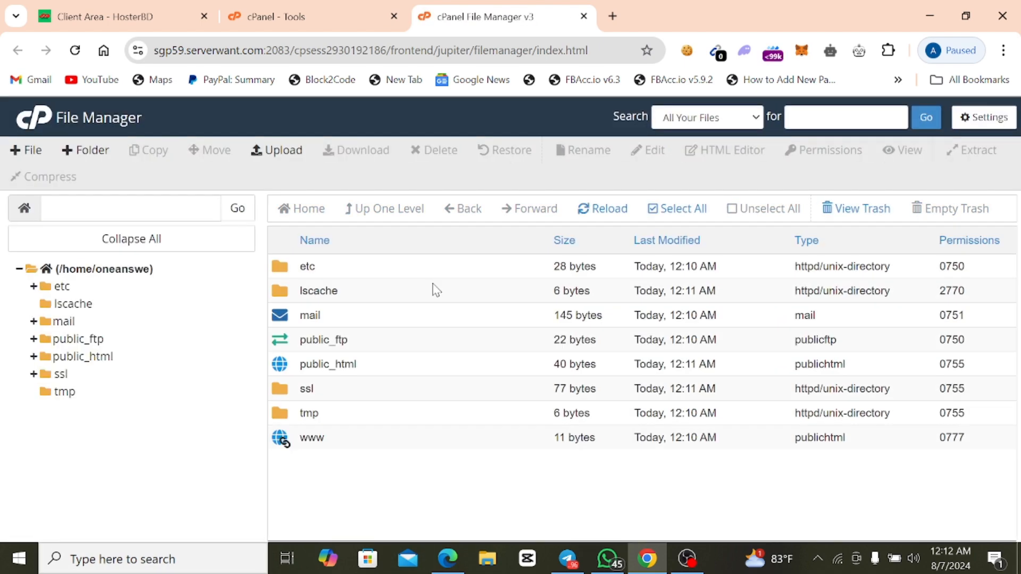
Upload upload.zip from the desktop's official Rantel folder into public_html and return to that folder's file listing.
{"action": "left_click", "coordinate": [95, 360]}
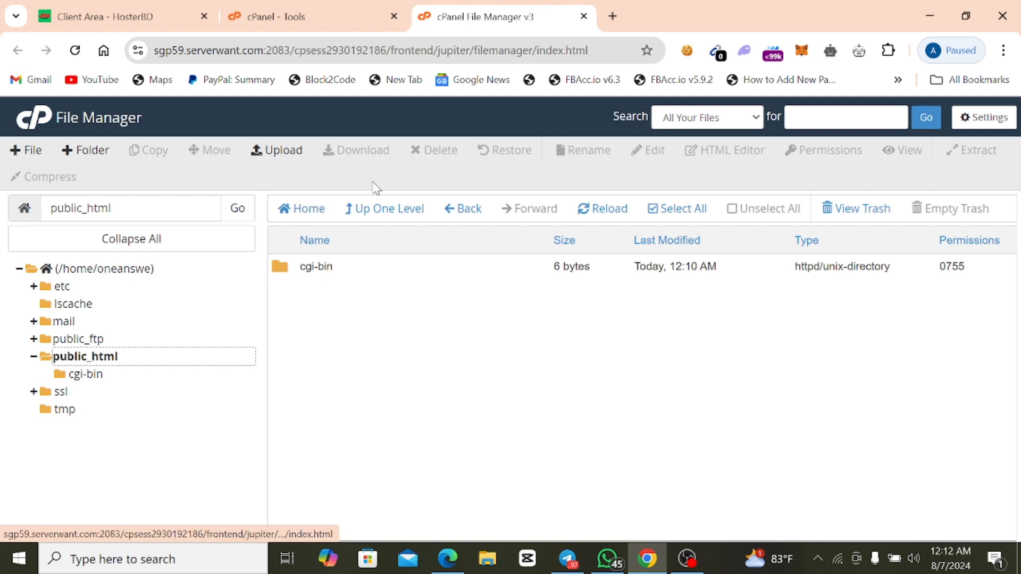
{"action": "left_click", "coordinate": [277, 152]}
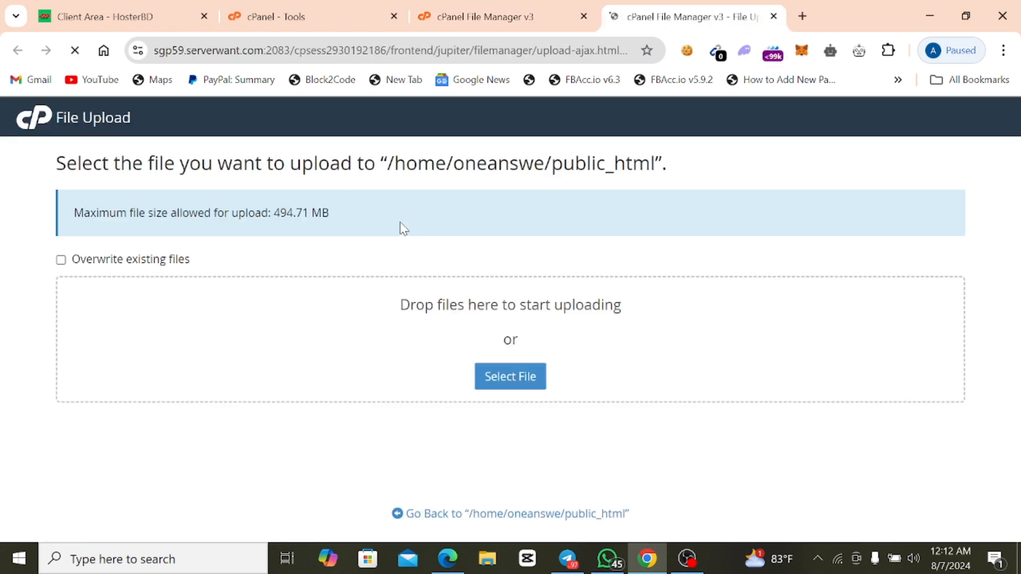
{"action": "left_click", "coordinate": [513, 379]}
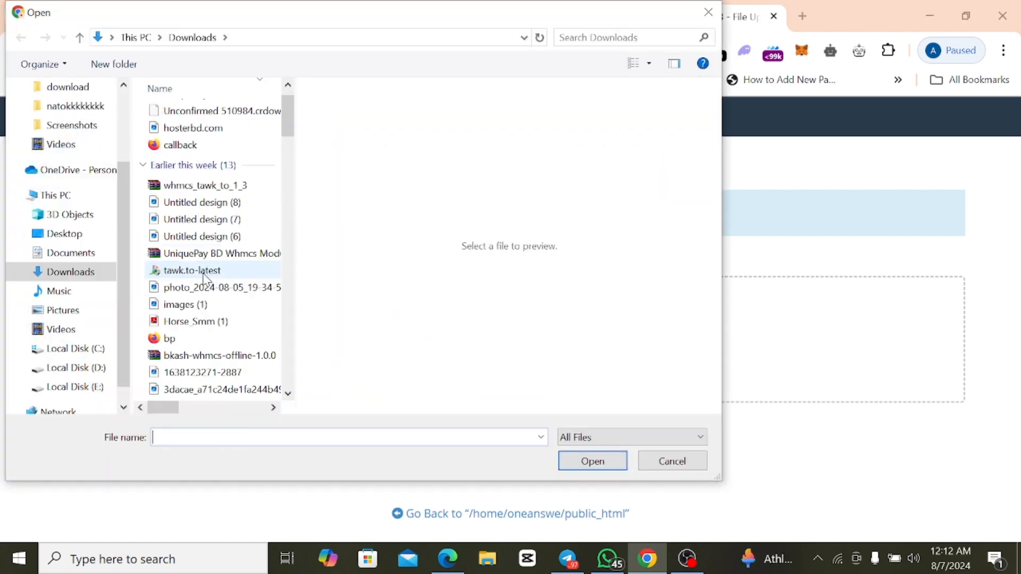
{"action": "scroll", "coordinate": [202, 277], "scroll_direction": "down", "scroll_amount": 1}
{"action": "scroll", "coordinate": [55, 343], "scroll_direction": "up", "scroll_amount": 3}
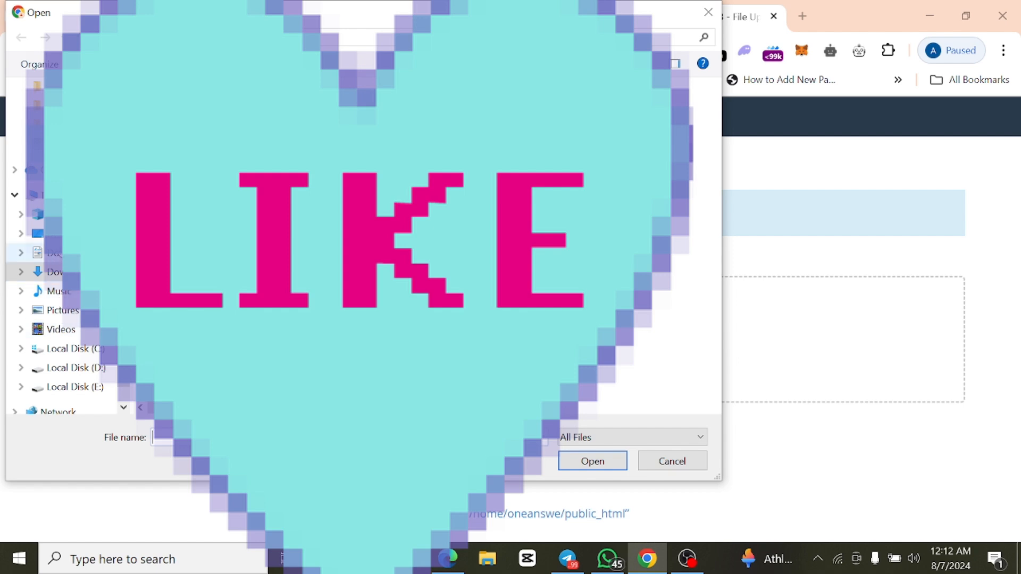
{"action": "scroll", "coordinate": [70, 164], "scroll_direction": "up", "scroll_amount": 3}
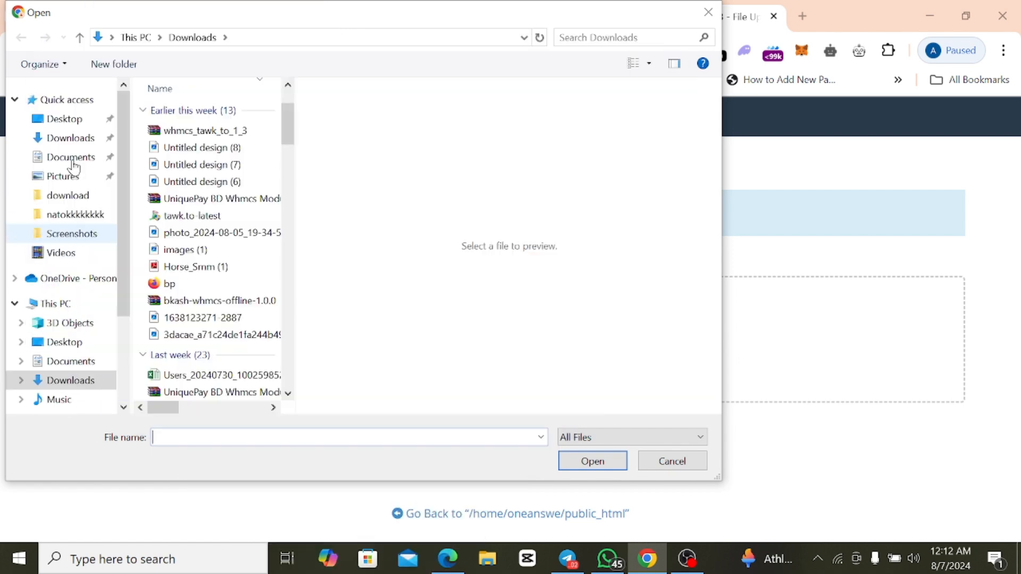
{"action": "left_click", "coordinate": [89, 345]}
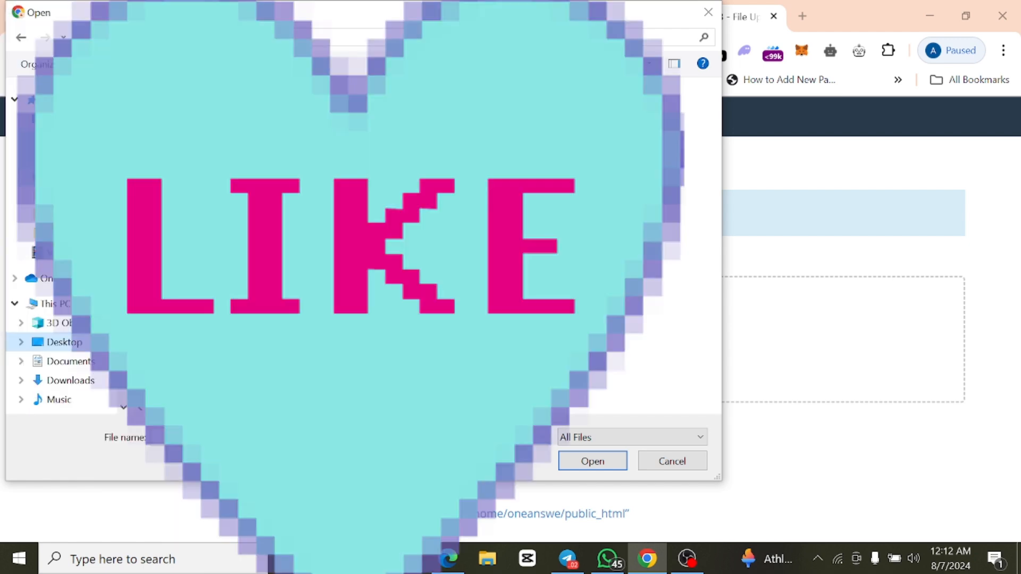
{"action": "scroll", "coordinate": [197, 345], "scroll_direction": "down", "scroll_amount": 2}
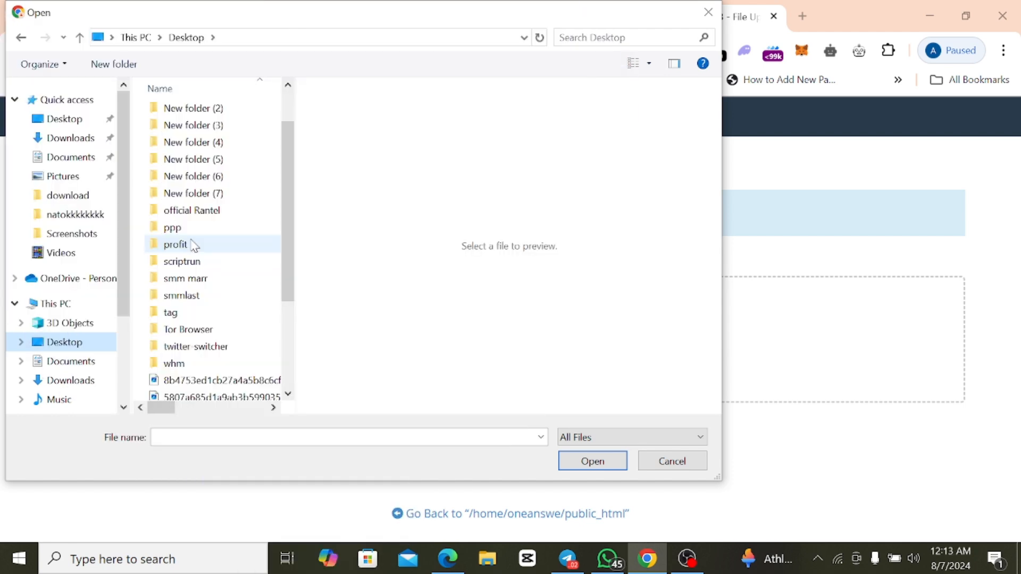
{"action": "double_click", "coordinate": [194, 212]}
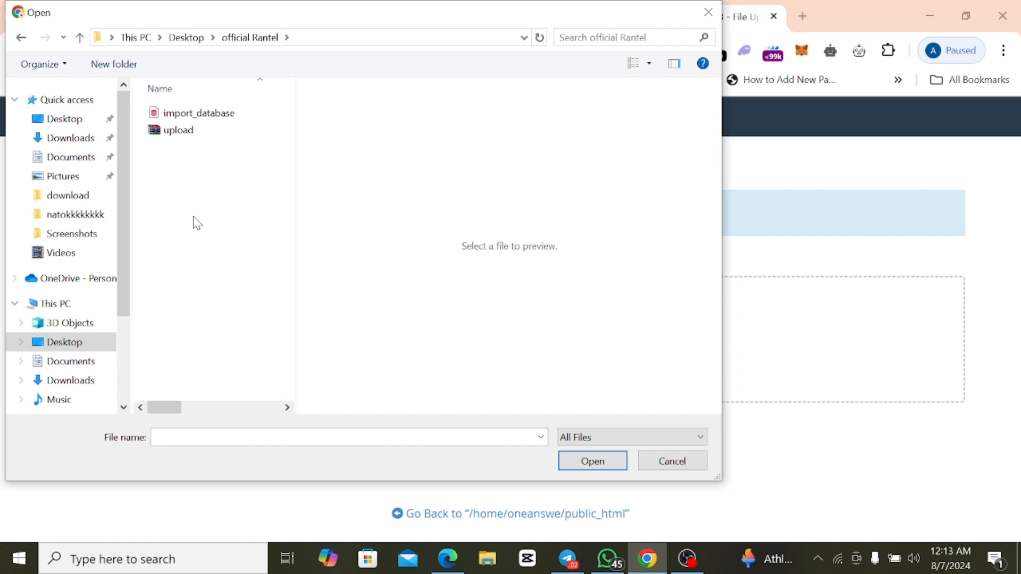
{"action": "left_click", "coordinate": [199, 130]}
{"action": "left_click", "coordinate": [593, 464]}
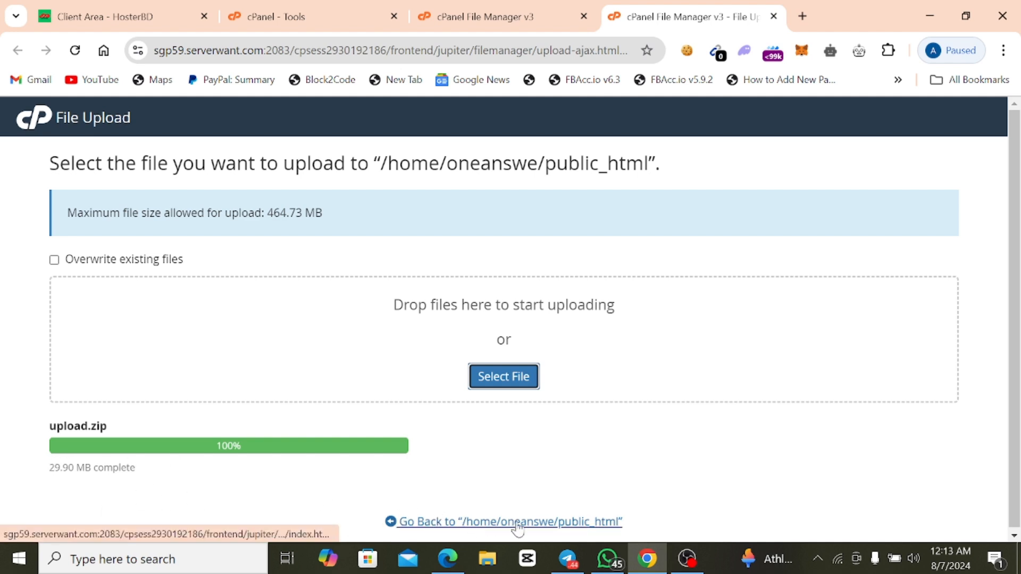
{"action": "left_click", "coordinate": [492, 524]}
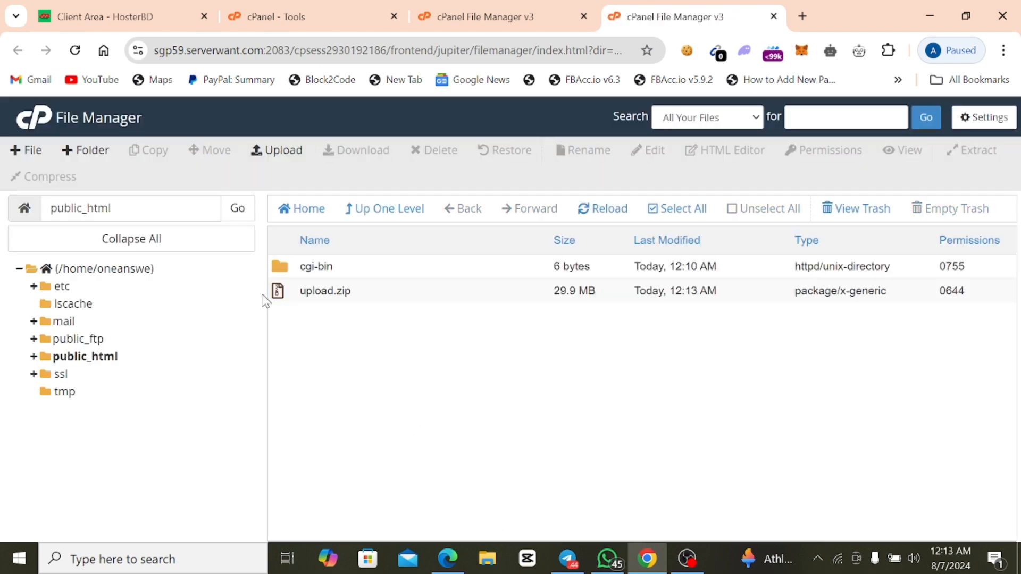
Extract upload.zip into /public_html and dismiss the extraction results.
{"action": "right_click", "coordinate": [323, 292]}
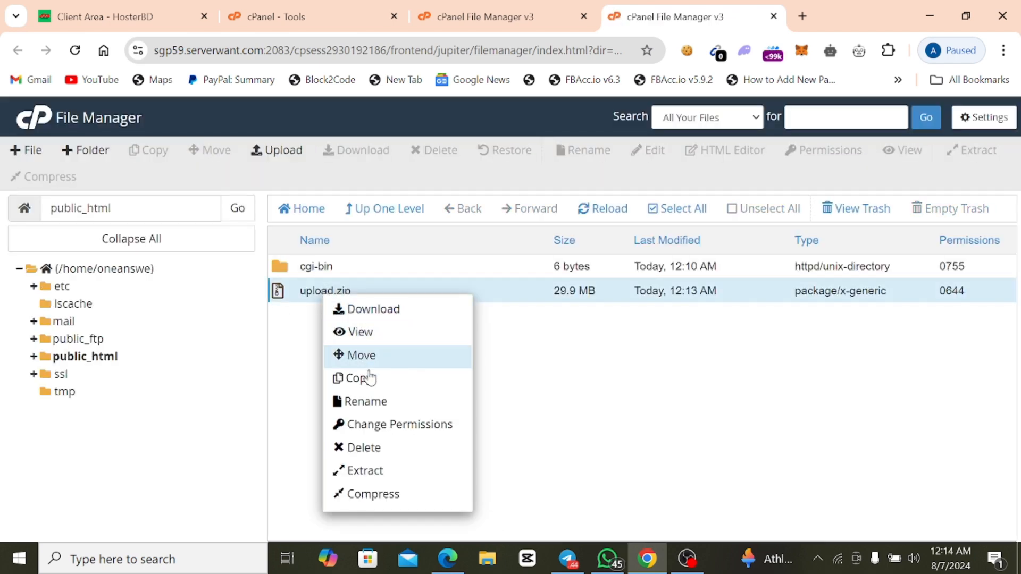
{"action": "left_click", "coordinate": [409, 471]}
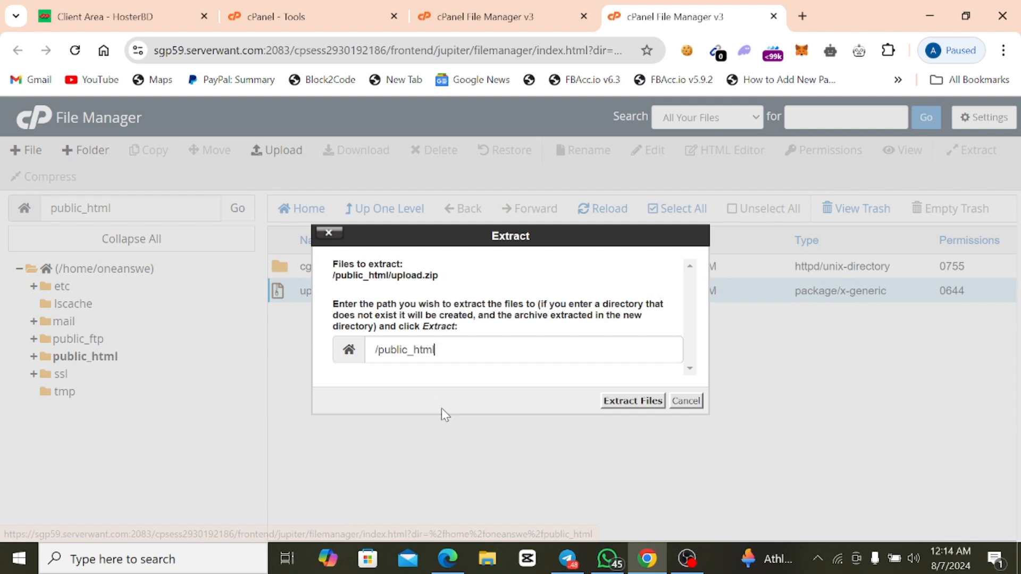
{"action": "left_click", "coordinate": [631, 407]}
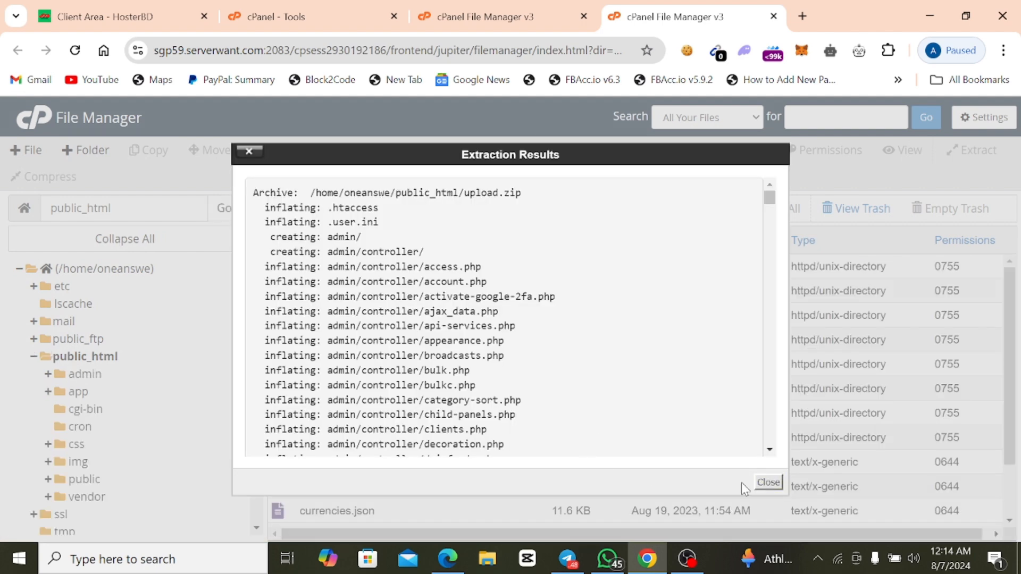
{"action": "left_click", "coordinate": [766, 483]}
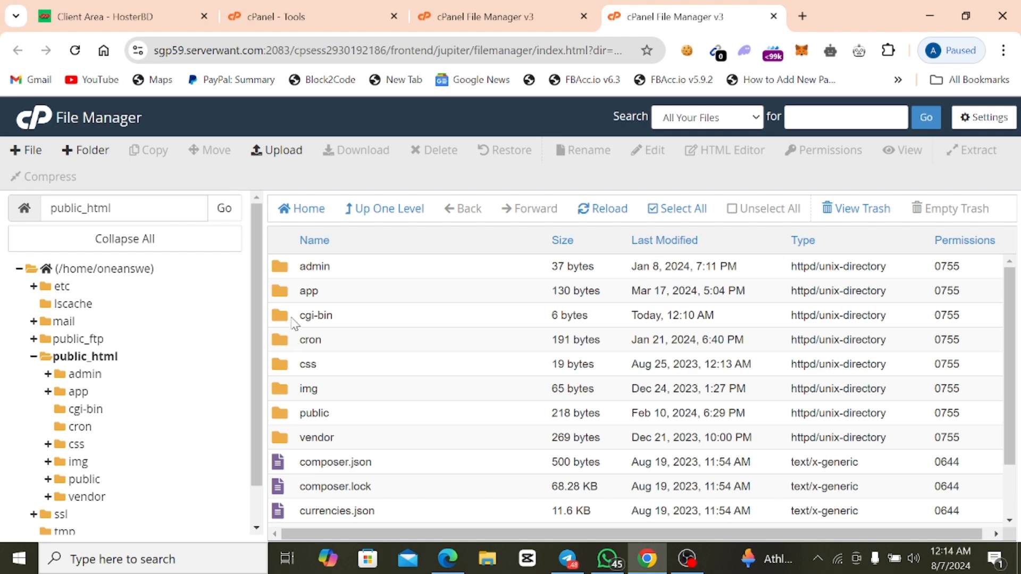
Move the upload.zip archive in public_html to the trash.
{"action": "scroll", "coordinate": [342, 385], "scroll_direction": "down", "scroll_amount": 2}
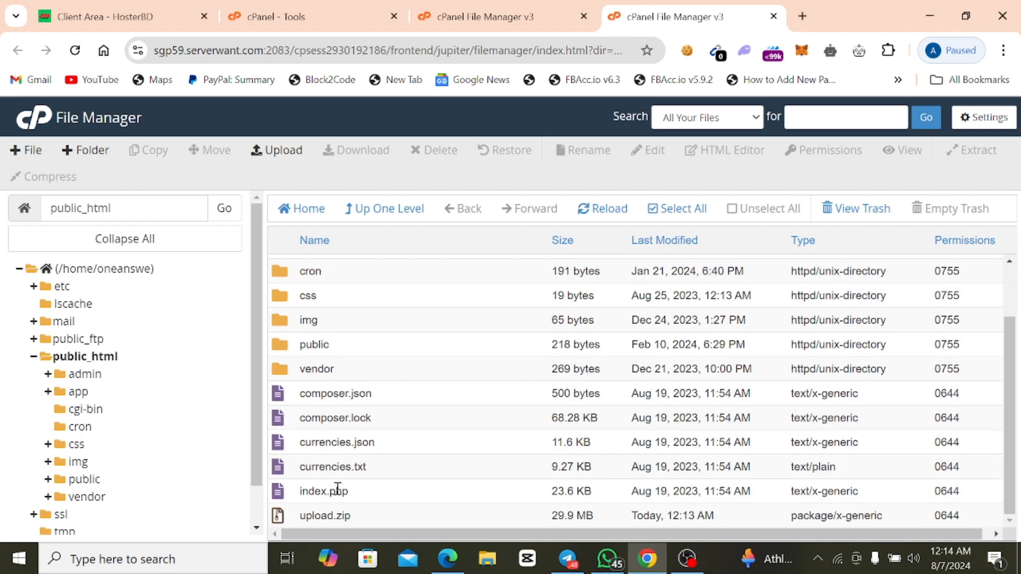
{"action": "right_click", "coordinate": [342, 516]}
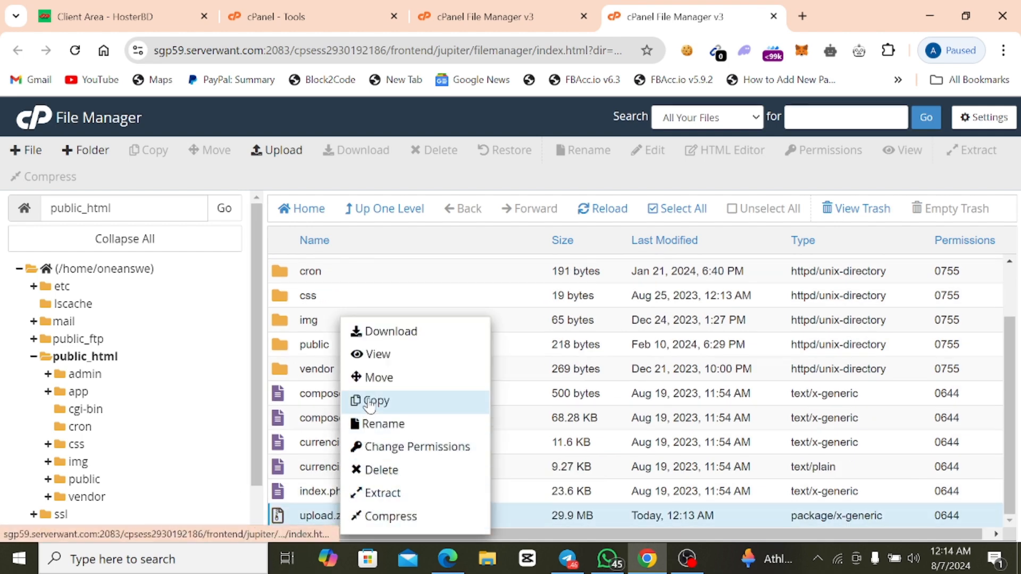
{"action": "left_click", "coordinate": [372, 471]}
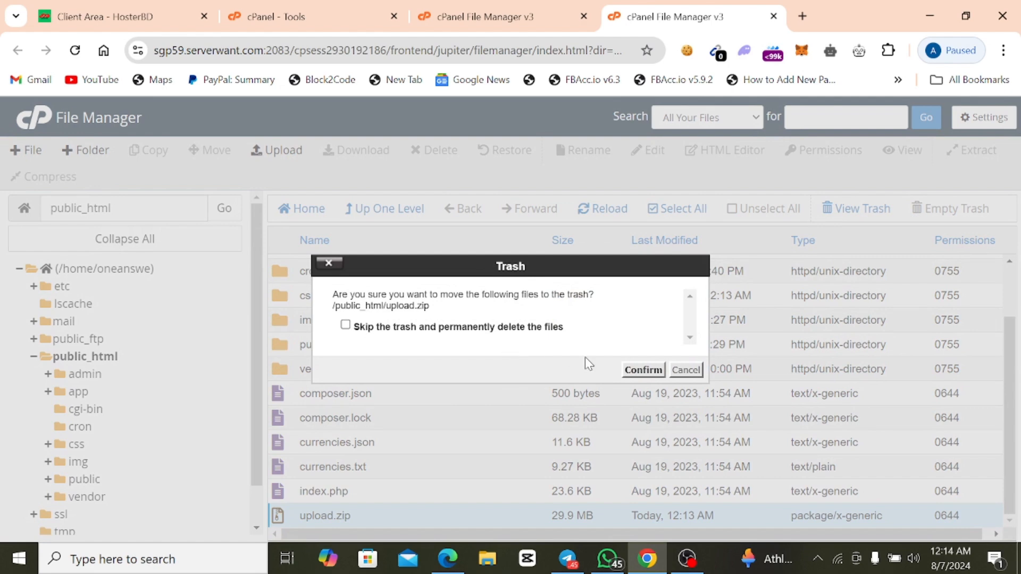
{"action": "left_click", "coordinate": [632, 370]}
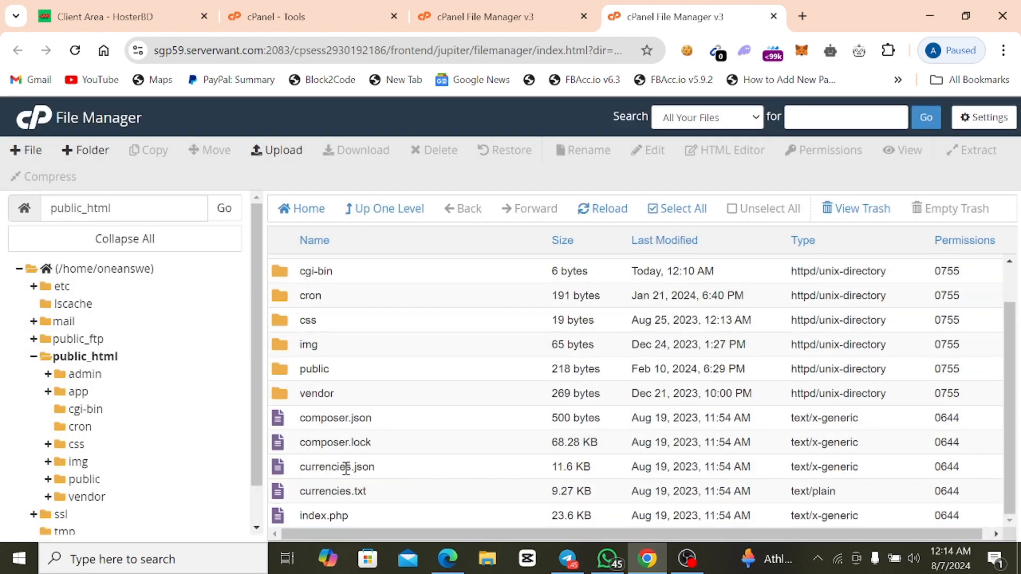
Open config.php from public_html's app folder for editing and examine its database name, user and password entries.
{"action": "scroll", "coordinate": [346, 468], "scroll_direction": "up", "scroll_amount": 1}
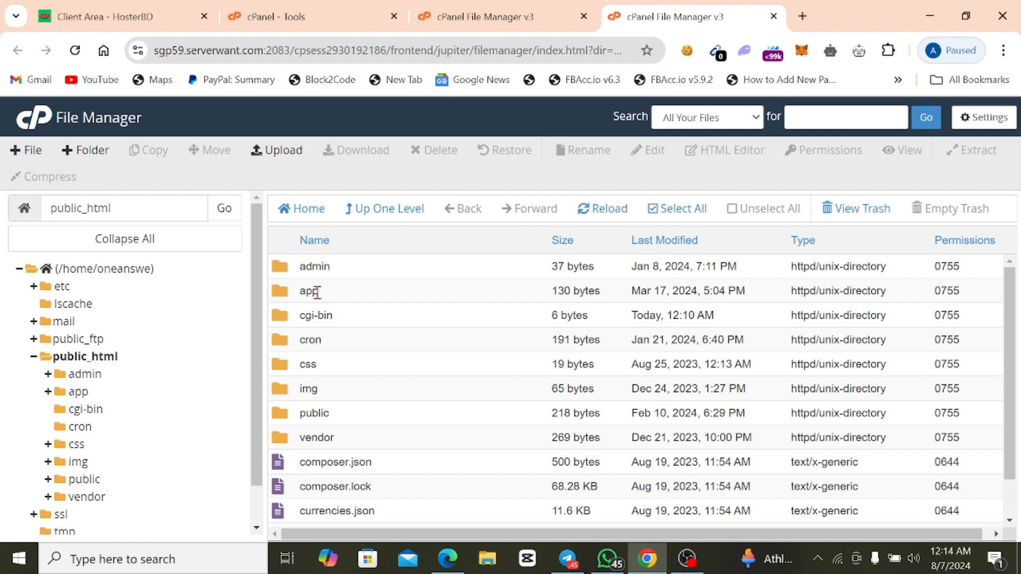
{"action": "double_click", "coordinate": [281, 297]}
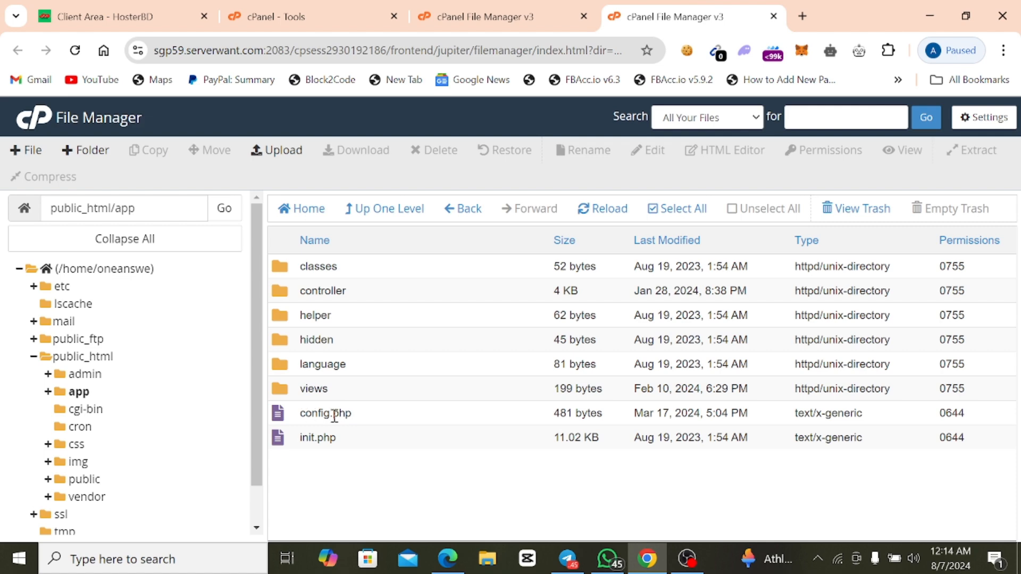
{"action": "right_click", "coordinate": [359, 420]}
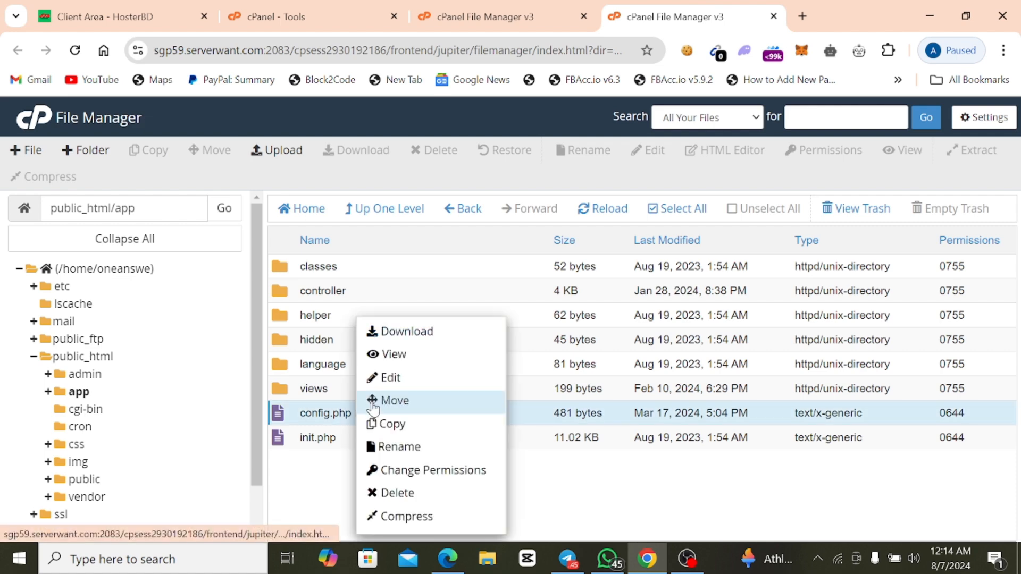
{"action": "left_click", "coordinate": [414, 378]}
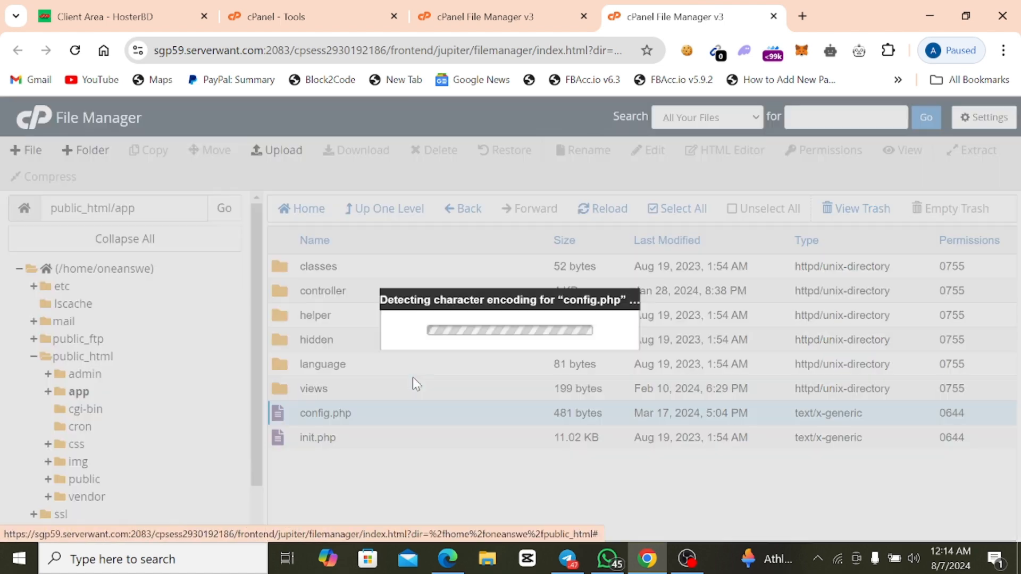
{"action": "left_click", "coordinate": [653, 442]}
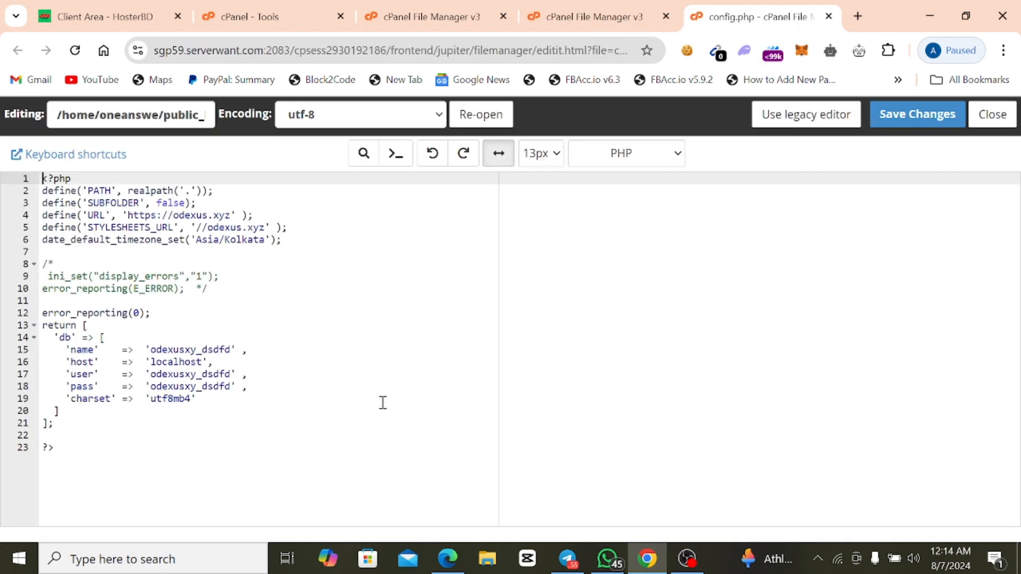
{"action": "double_click", "coordinate": [197, 350]}
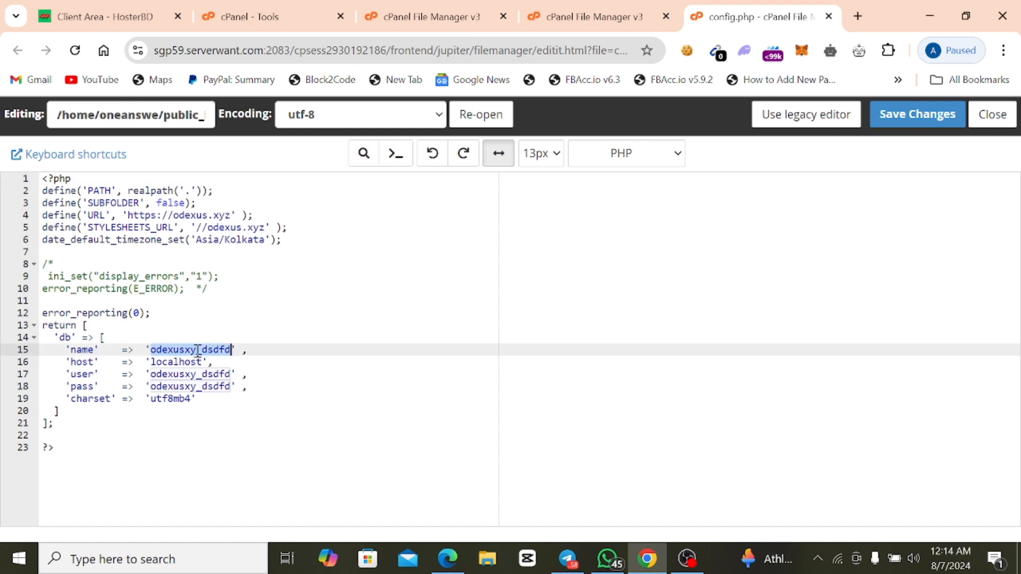
{"action": "left_click", "coordinate": [216, 379]}
{"action": "left_click", "coordinate": [273, 375]}
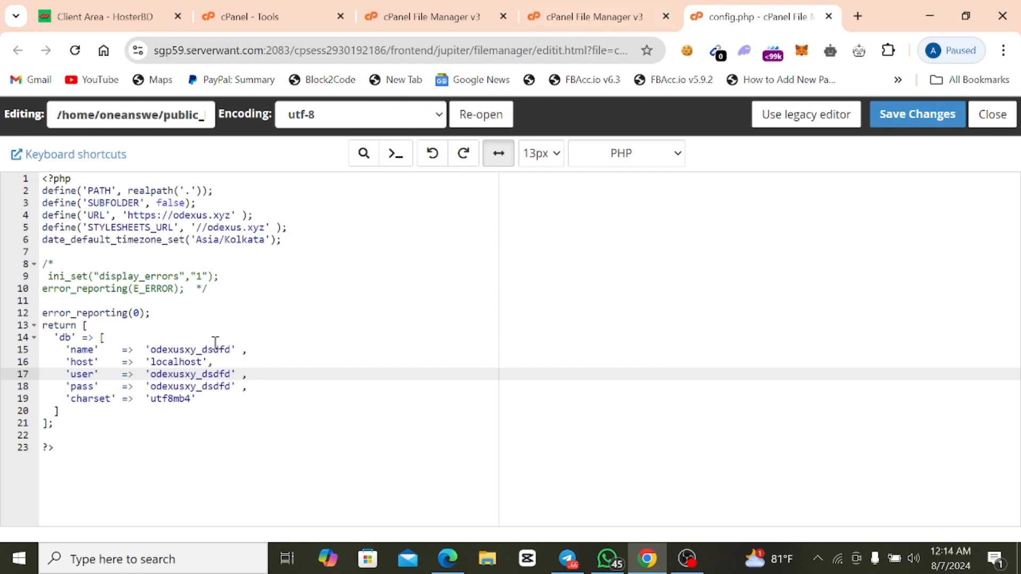
Return to the cPanel tools, search for "sql" and open the Database Wizard.
{"action": "left_click", "coordinate": [579, 26]}
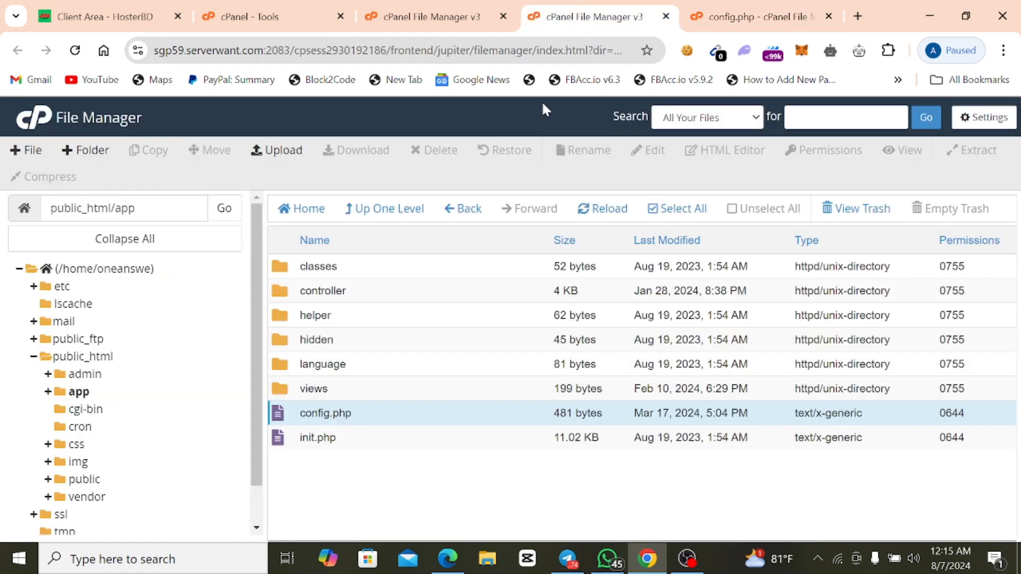
{"action": "left_click", "coordinate": [472, 8]}
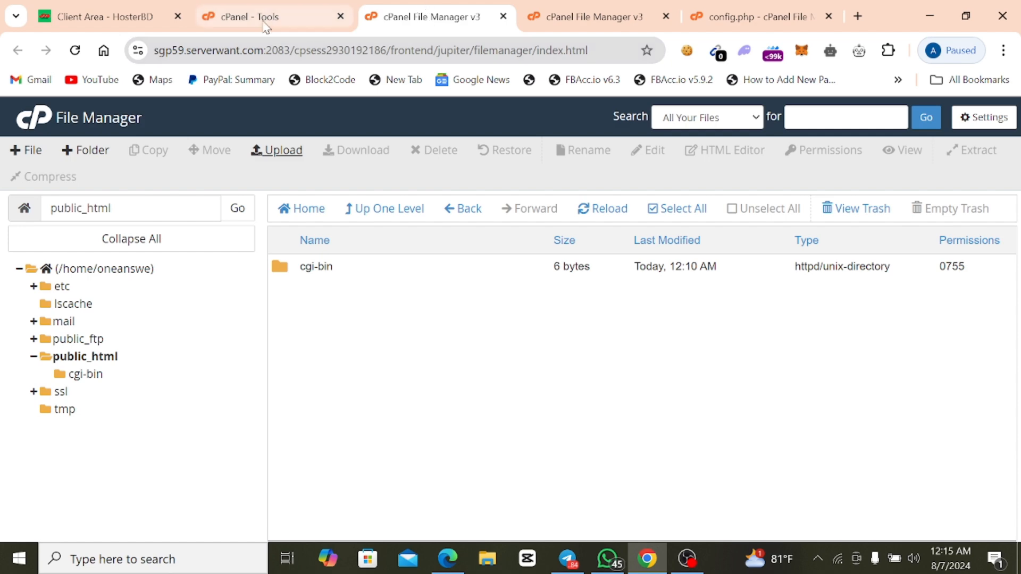
{"action": "left_click", "coordinate": [244, 16]}
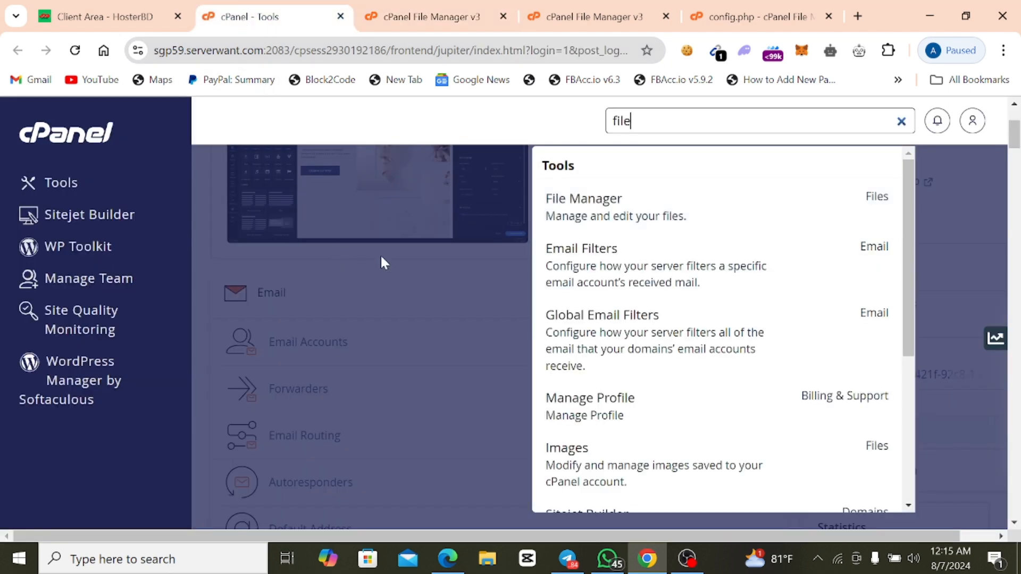
{"action": "left_click", "coordinate": [394, 260]}
{"action": "left_click", "coordinate": [668, 125]}
{"action": "type", "text": "s"}
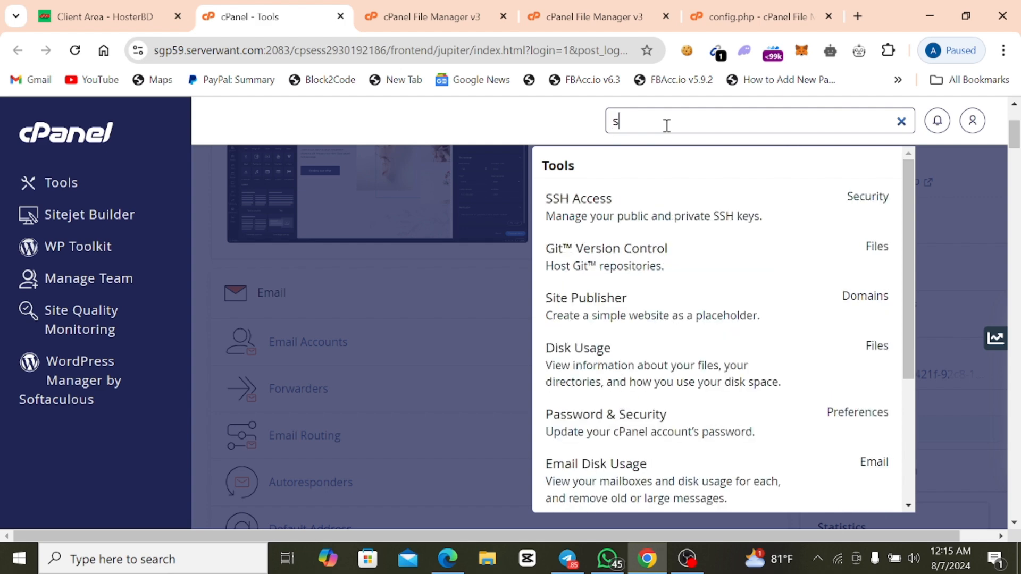
{"action": "type", "text": "q"}
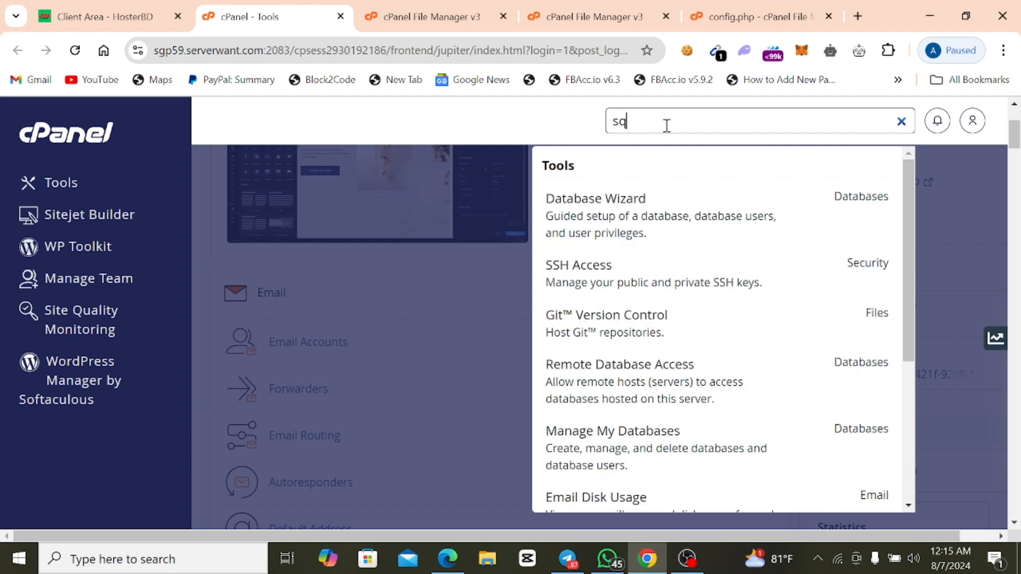
{"action": "type", "text": "l"}
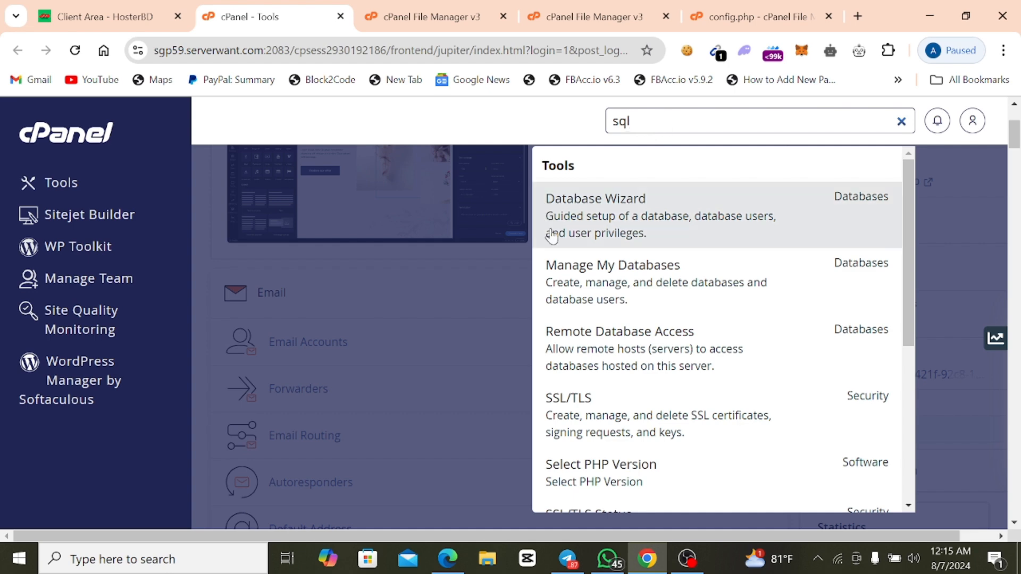
{"action": "left_click", "coordinate": [599, 228]}
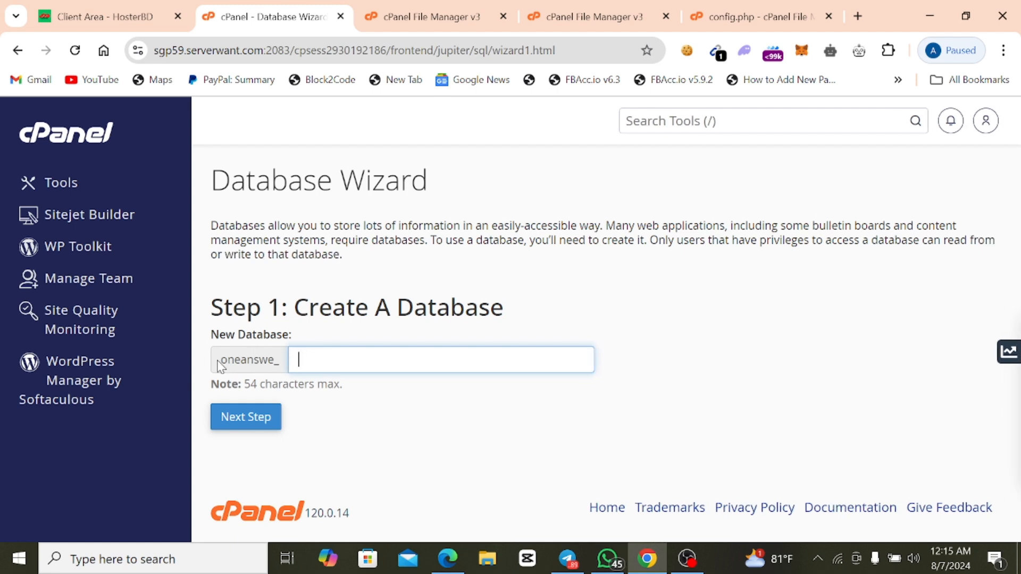
Create a new database named smmpanel after the oneanswe_ prefix and proceed to creating its user.
{"action": "double_click", "coordinate": [248, 360]}
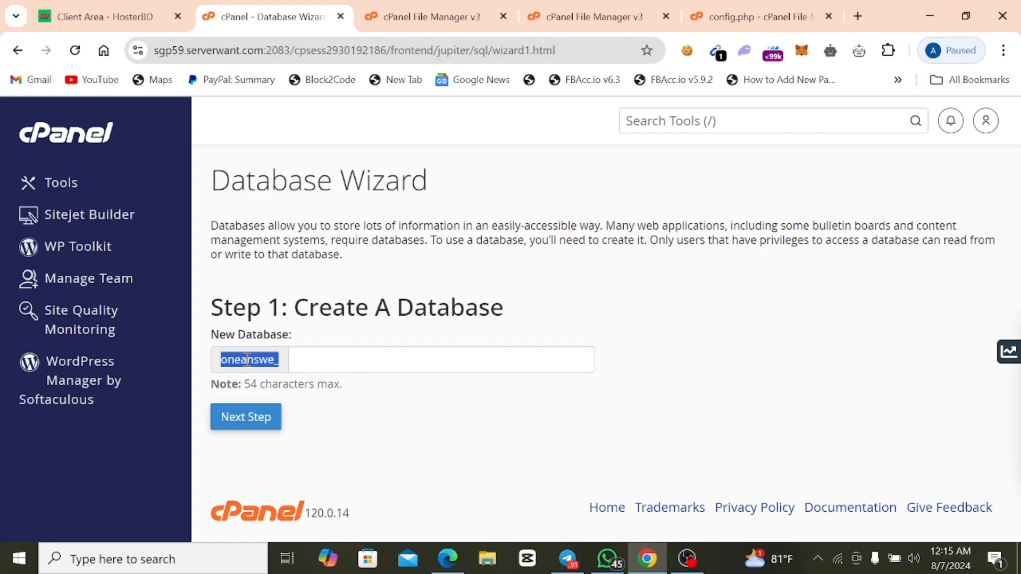
{"action": "left_click", "coordinate": [308, 365]}
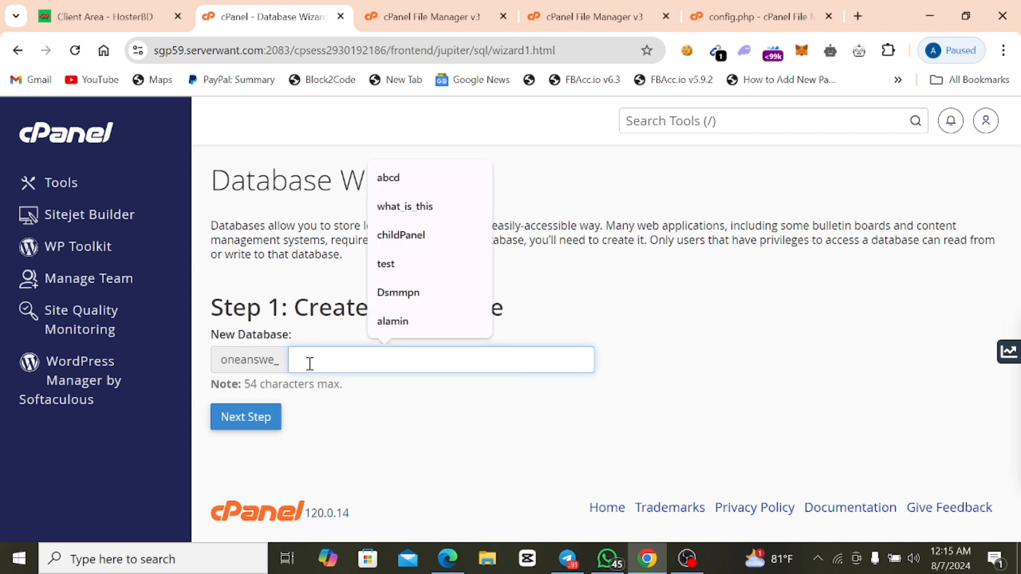
{"action": "left_click", "coordinate": [318, 382]}
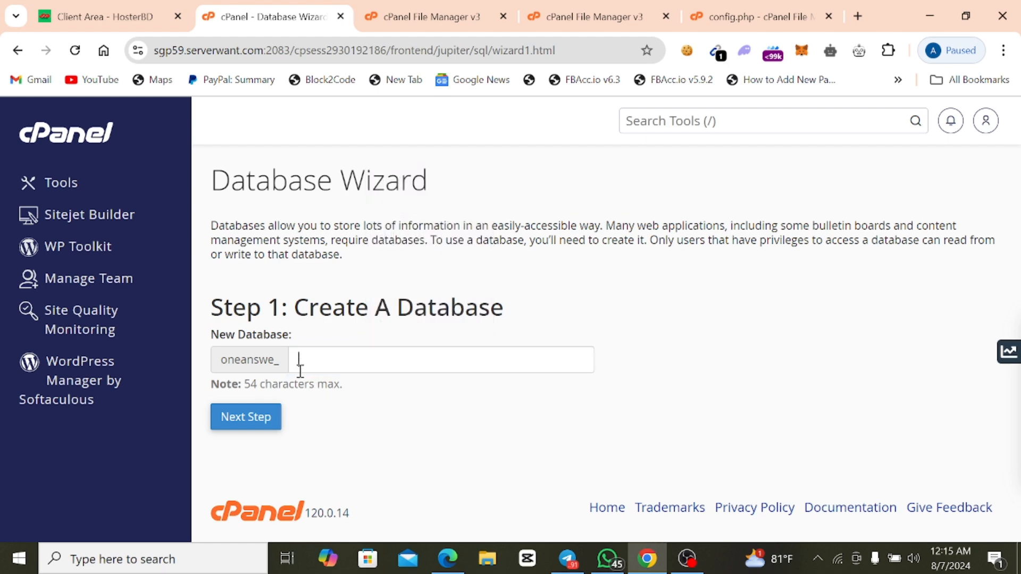
{"action": "left_click", "coordinate": [300, 368]}
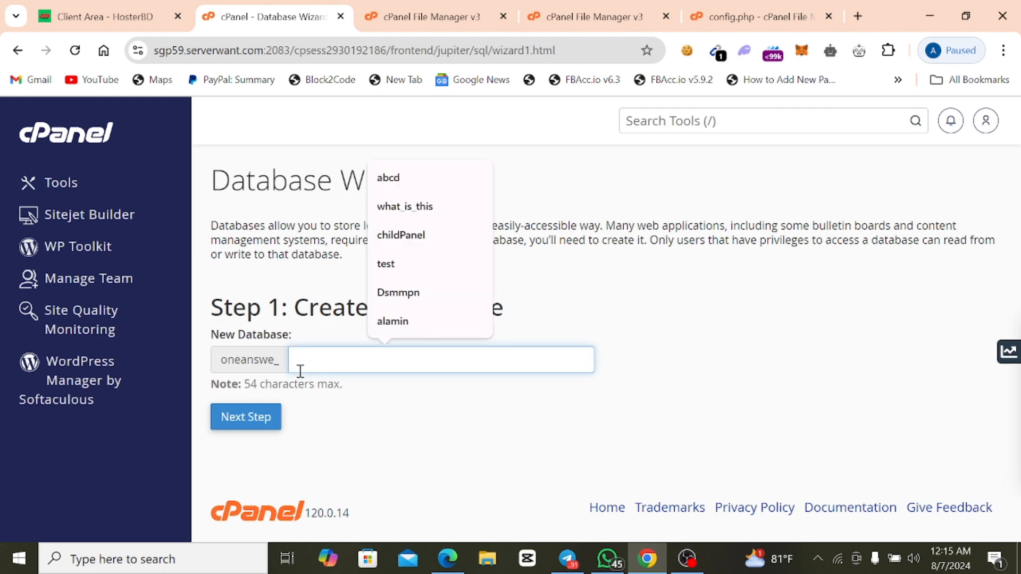
{"action": "type", "text": "smm"}
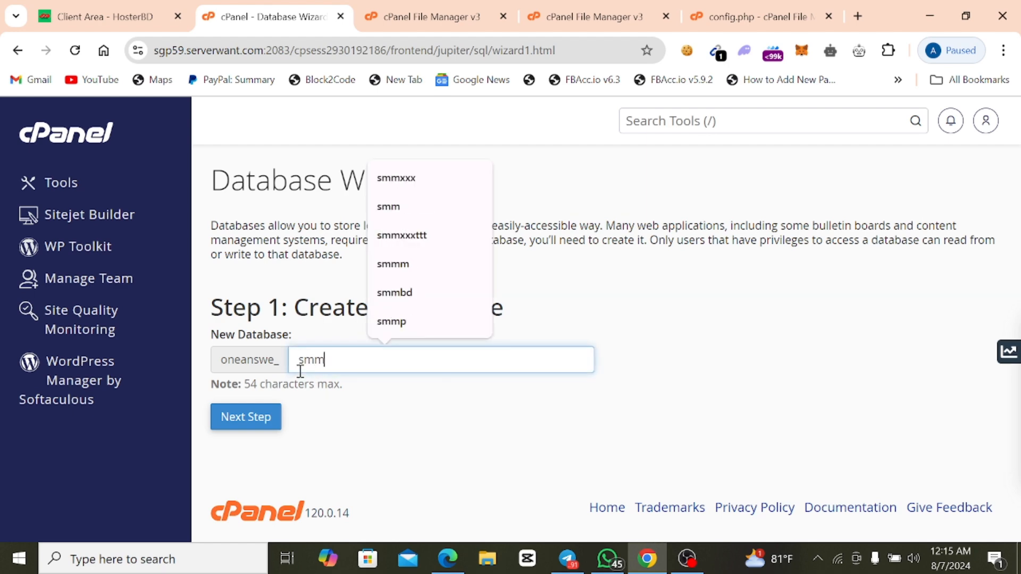
{"action": "type", "text": "panel"}
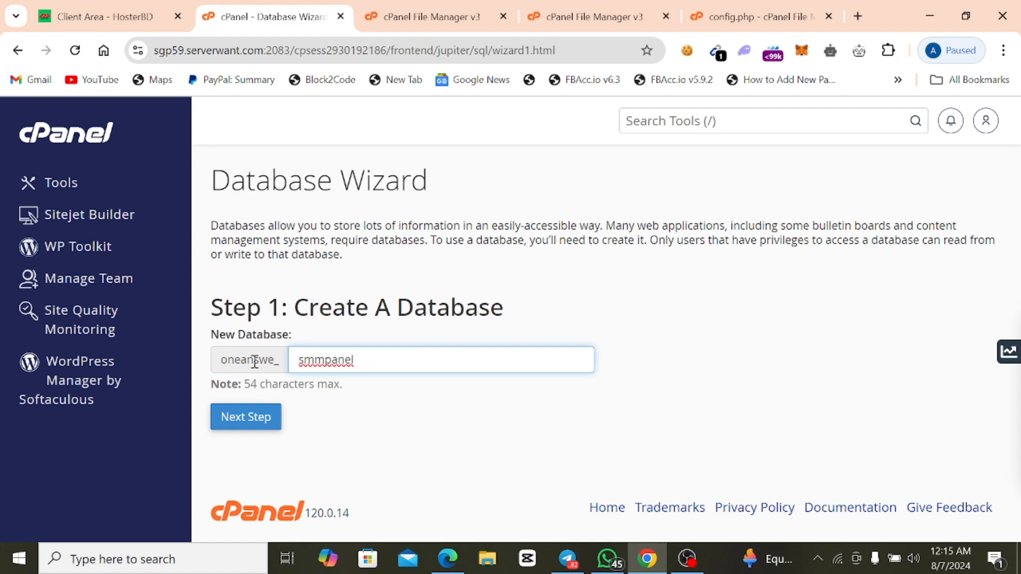
{"action": "left_click", "coordinate": [266, 421]}
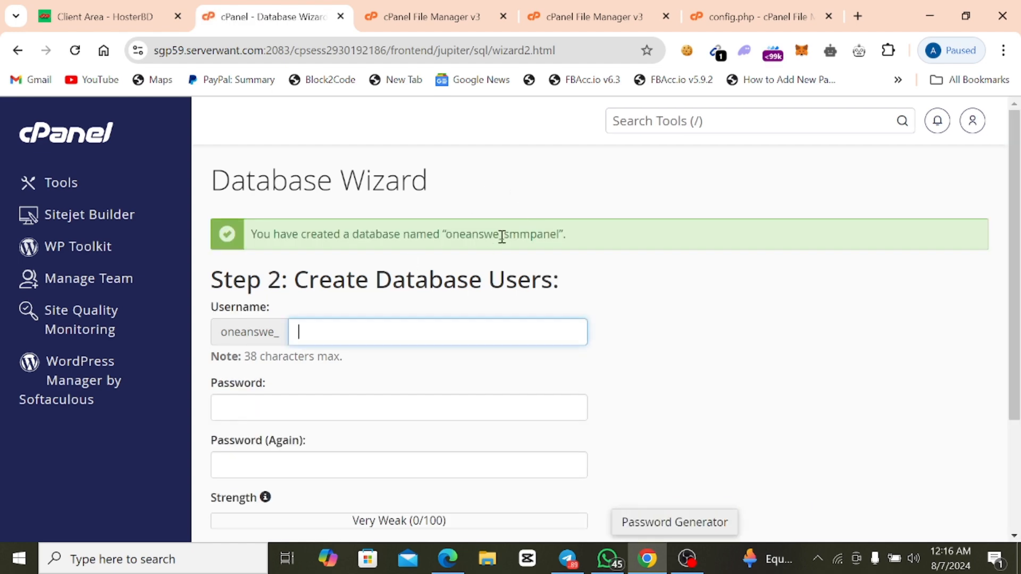
Copy smmpanel from the new database's name and enter it as the database username.
{"action": "left_click_drag", "start_coordinate": [504, 235], "coordinate": [561, 240]}
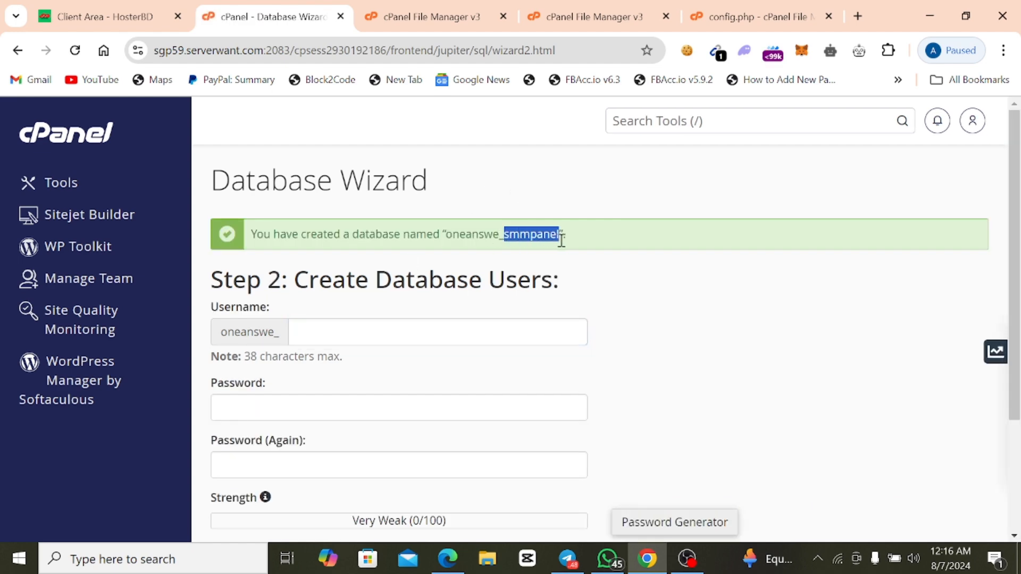
{"action": "right_click", "coordinate": [544, 237]}
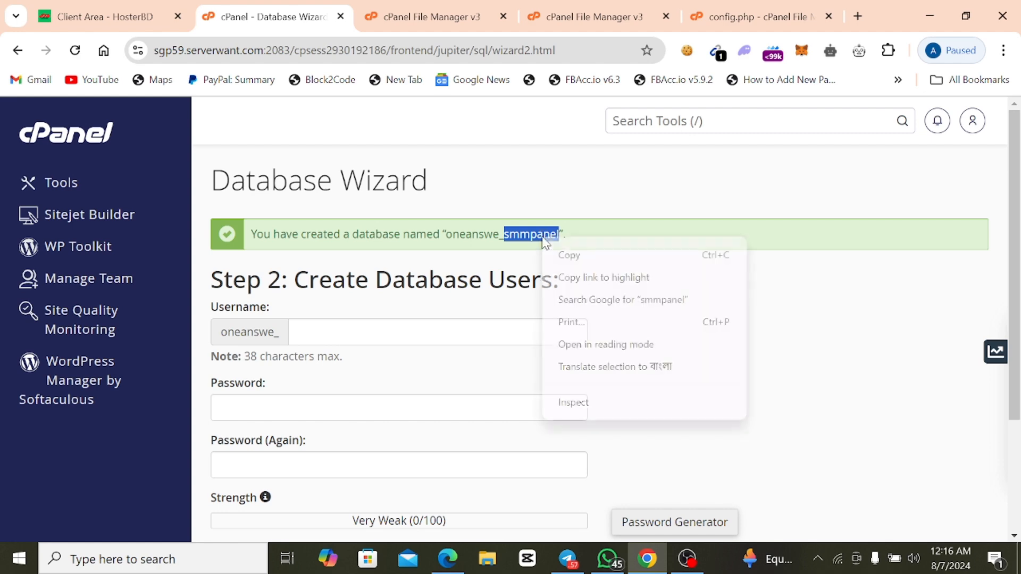
{"action": "left_click", "coordinate": [579, 257]}
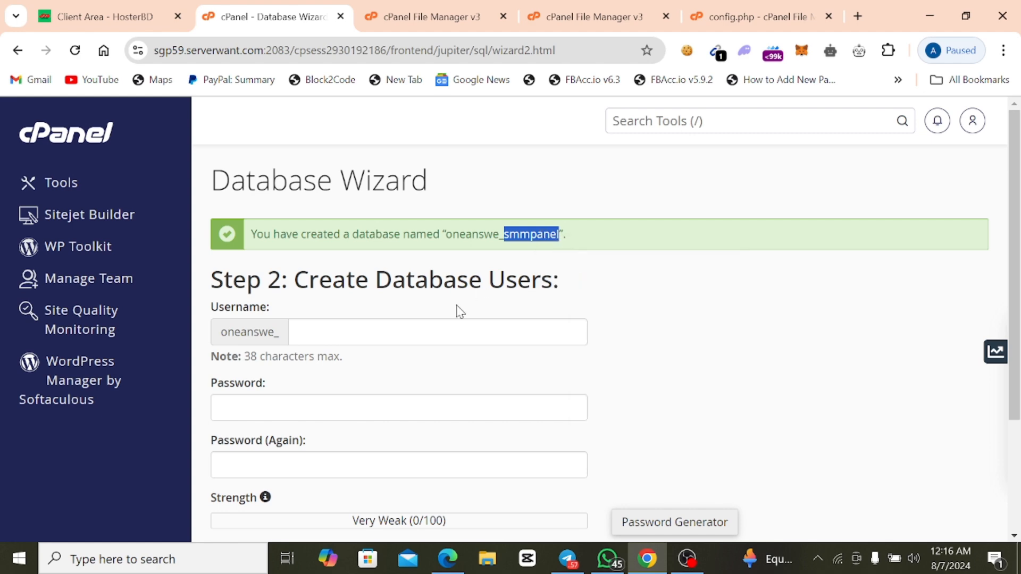
{"action": "right_click", "coordinate": [358, 334]}
{"action": "left_click", "coordinate": [415, 216]}
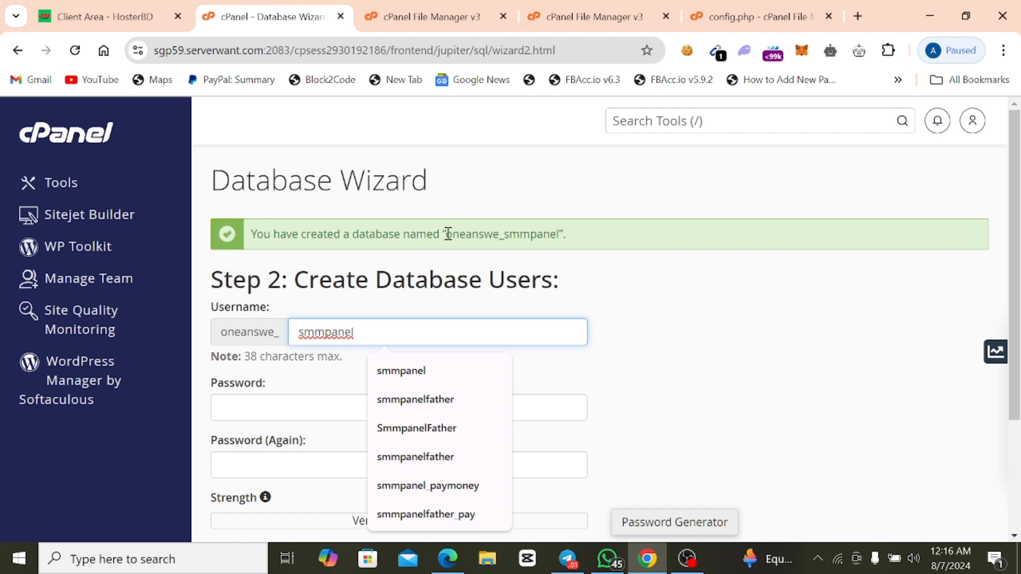
Fill in the password for the new database user.
{"action": "left_click_drag", "start_coordinate": [447, 234], "coordinate": [560, 234]}
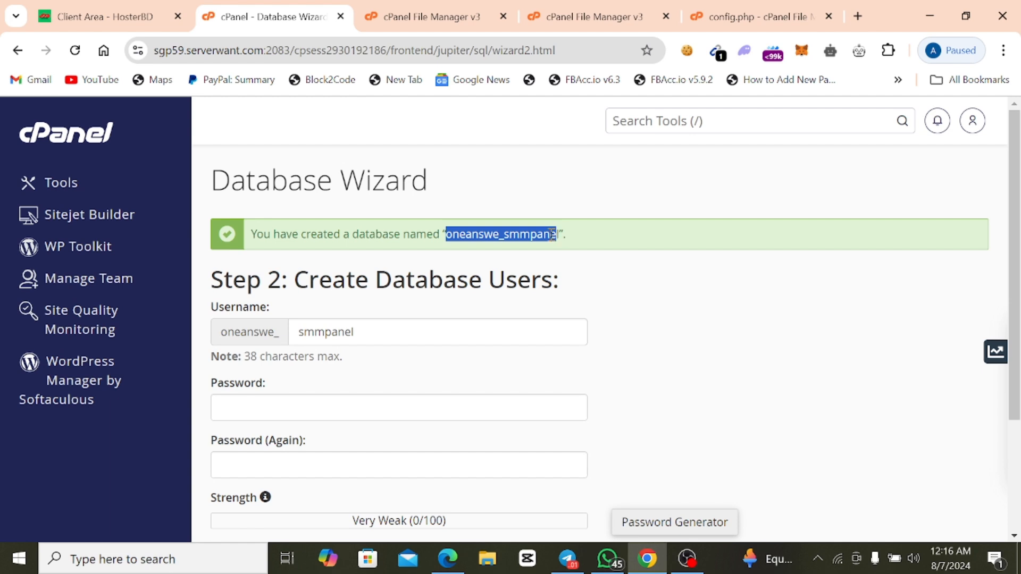
{"action": "left_click", "coordinate": [551, 234]}
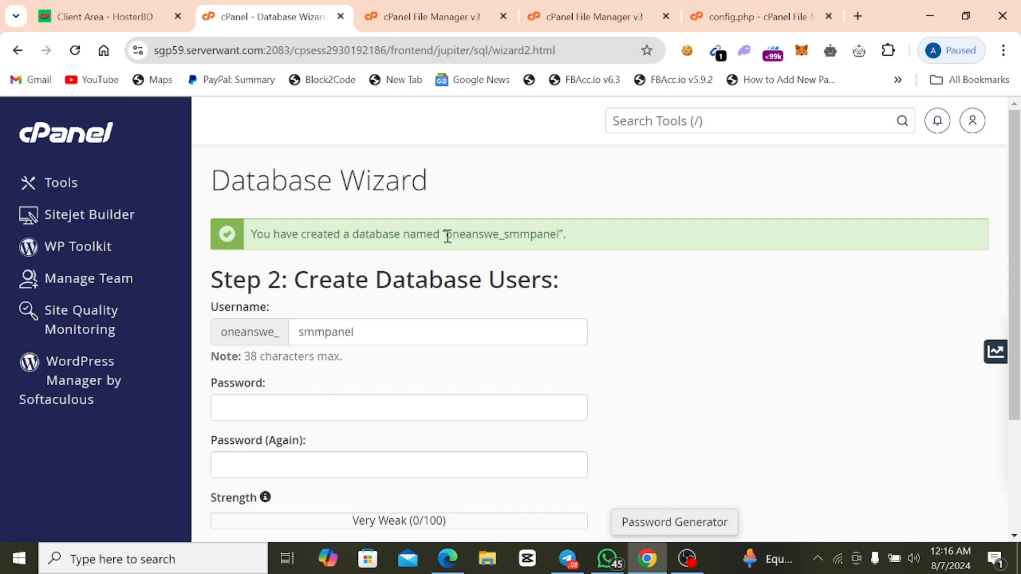
{"action": "left_click_drag", "start_coordinate": [448, 236], "coordinate": [562, 250]}
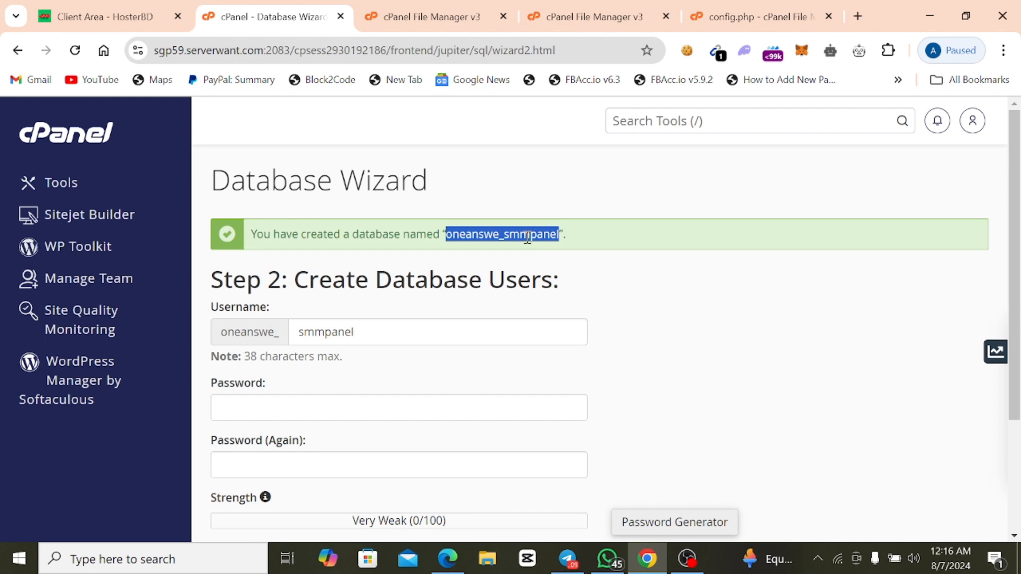
{"action": "right_click", "coordinate": [528, 238]}
{"action": "left_click", "coordinate": [560, 250]}
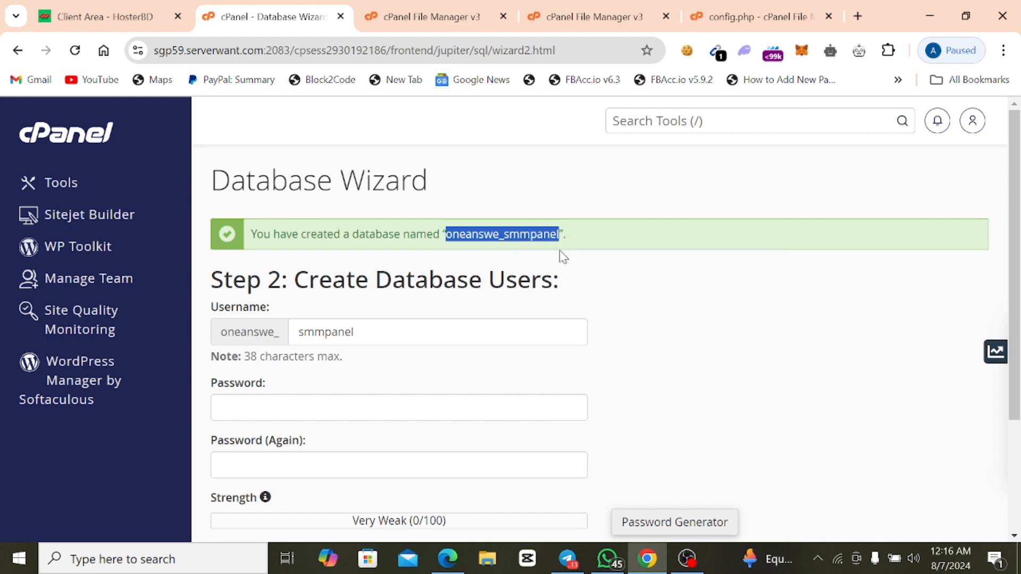
{"action": "left_click", "coordinate": [365, 410]}
{"action": "right_click", "coordinate": [365, 410]}
{"action": "left_click", "coordinate": [421, 232]}
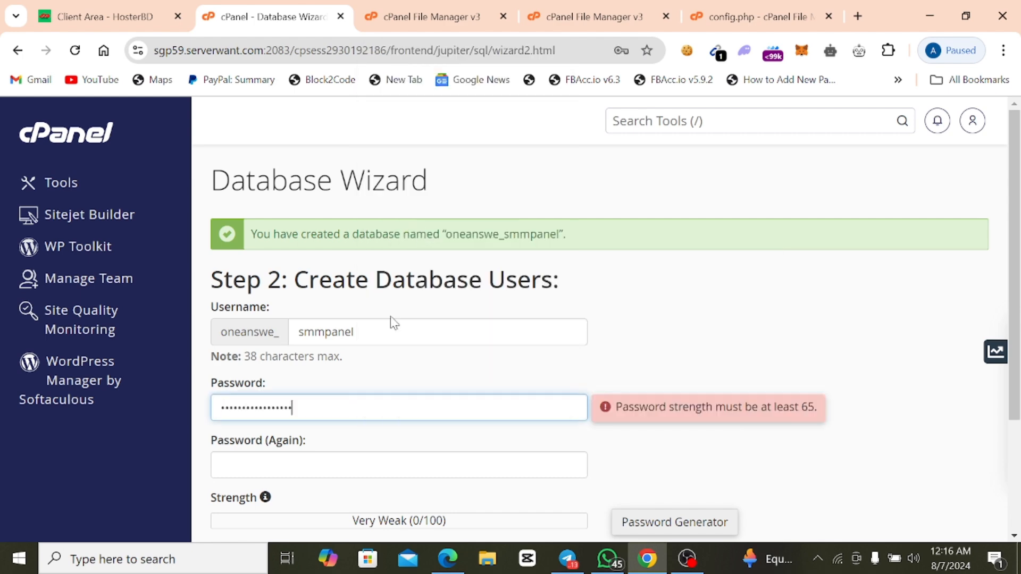
Repeat the database user's password for confirmation and create the user.
{"action": "left_click", "coordinate": [326, 465]}
{"action": "right_click", "coordinate": [327, 466]}
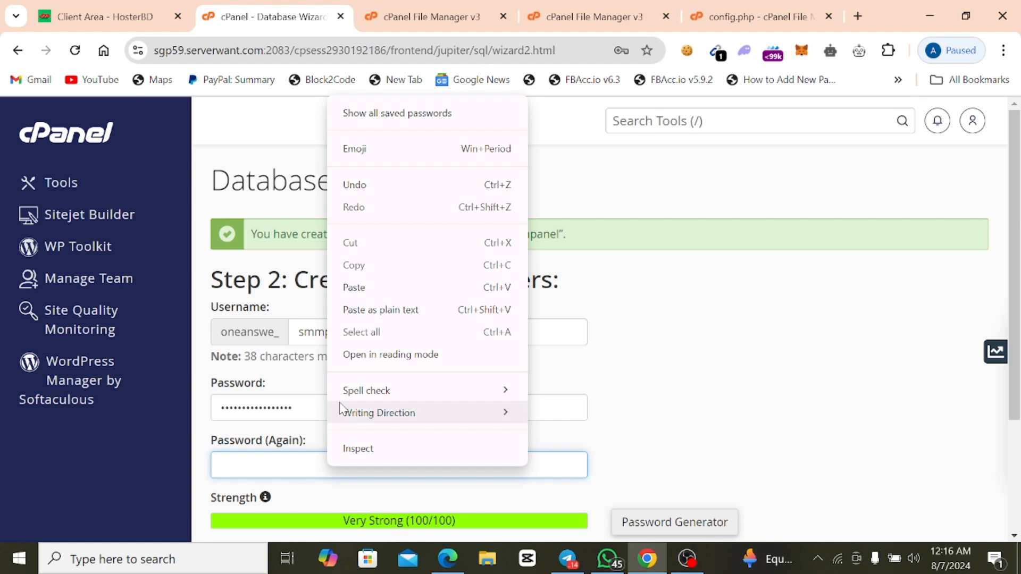
{"action": "left_click", "coordinate": [393, 286]}
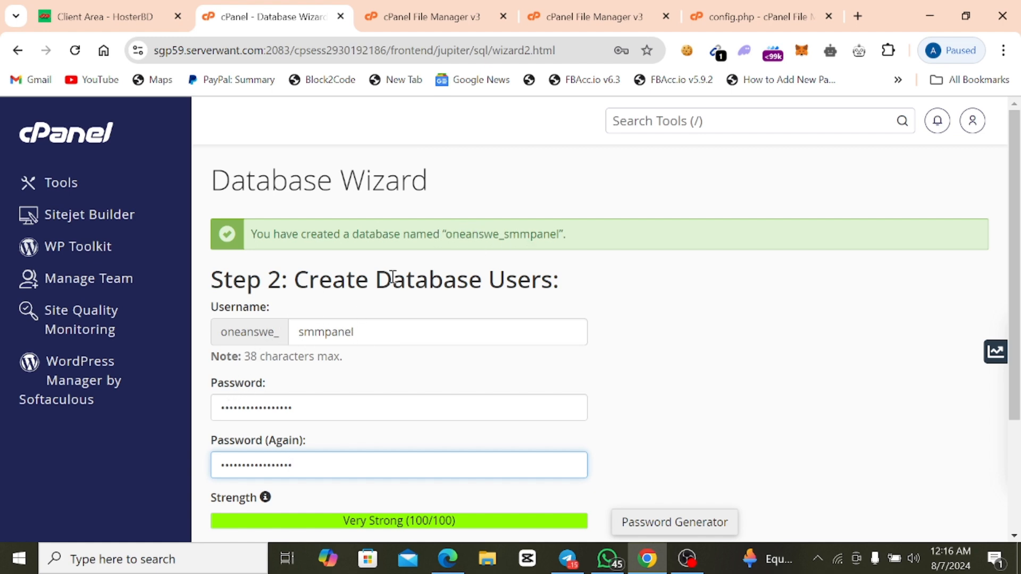
{"action": "scroll", "coordinate": [298, 442], "scroll_direction": "down", "scroll_amount": 1}
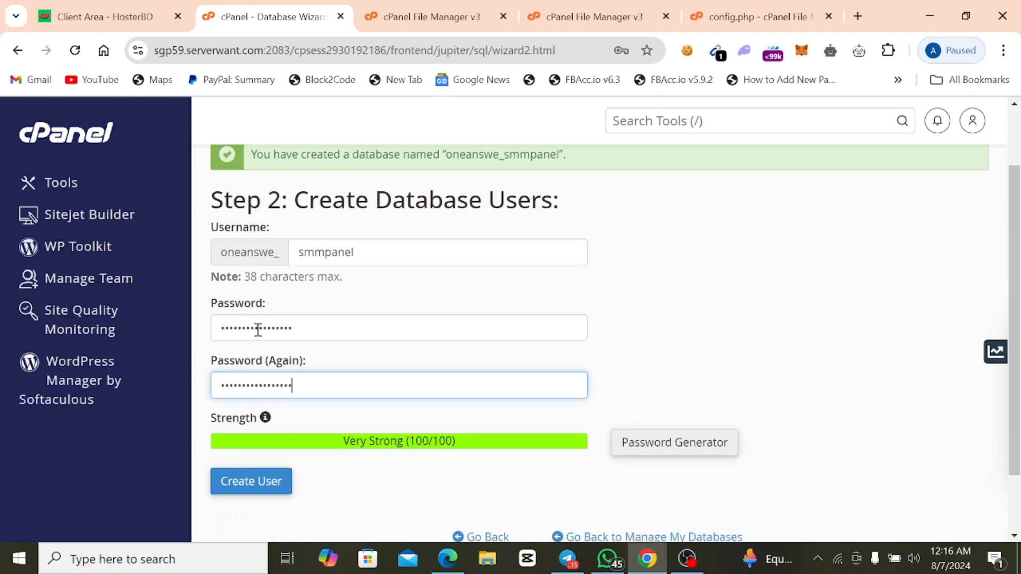
{"action": "left_click", "coordinate": [243, 493]}
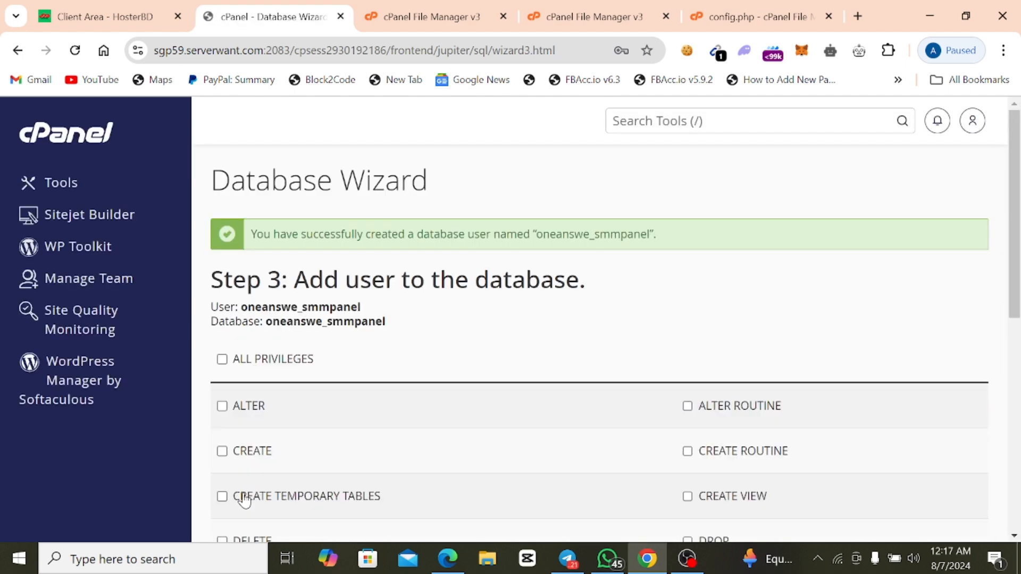
Grant the new user ALL PRIVILEGES on the oneanswe_smmpanel database and apply the changes.
{"action": "left_click", "coordinate": [223, 362]}
{"action": "scroll", "coordinate": [225, 361], "scroll_direction": "down", "scroll_amount": 3}
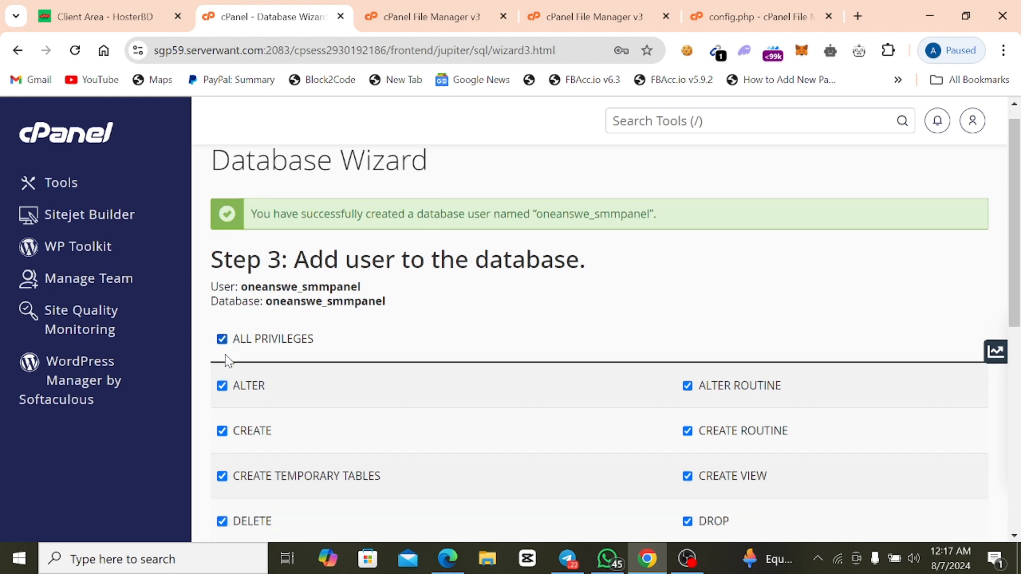
{"action": "scroll", "coordinate": [353, 446], "scroll_direction": "down", "scroll_amount": 3}
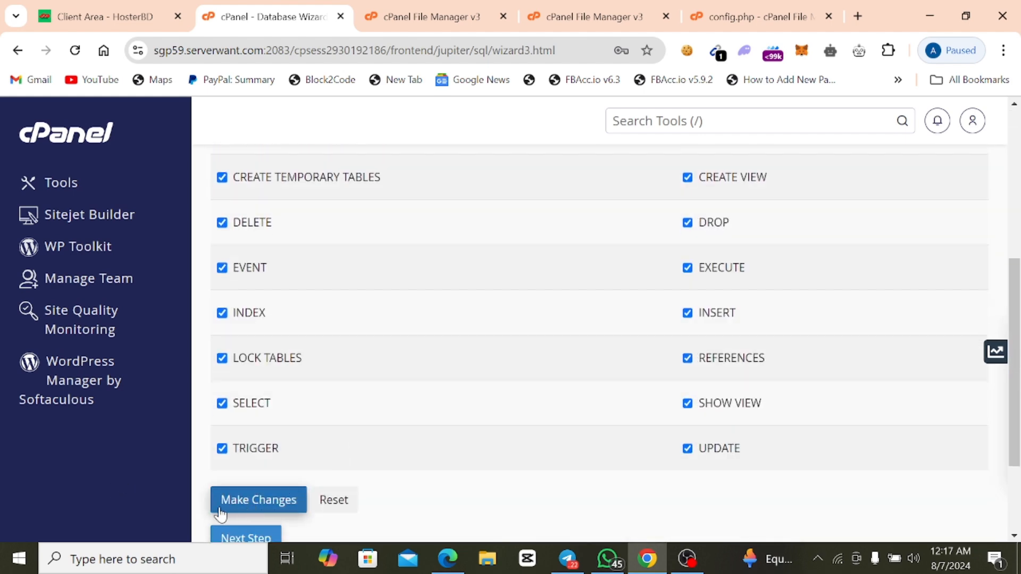
{"action": "left_click", "coordinate": [259, 506]}
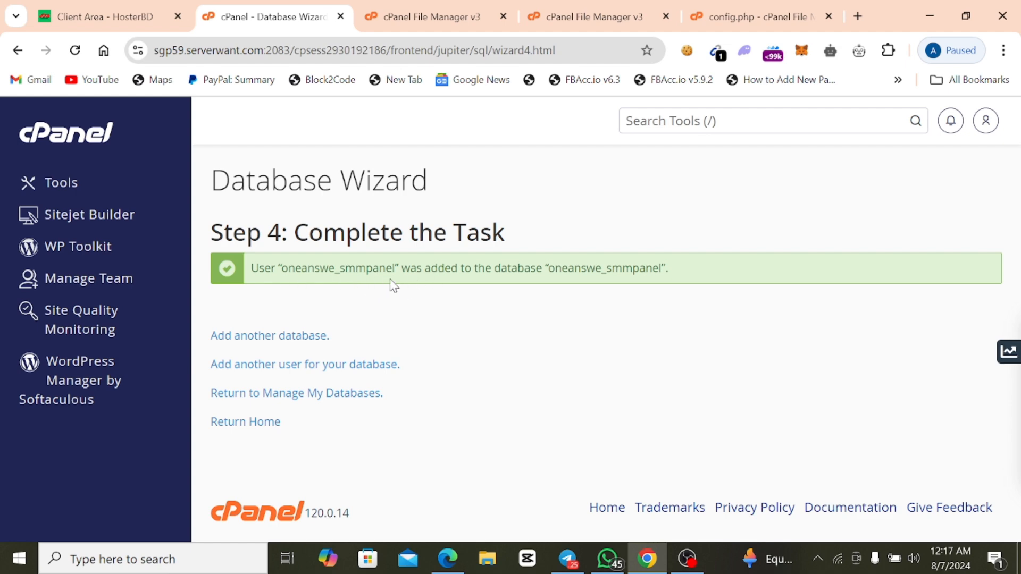
Reload the public_html listing in the File Manager and look through its folders and files.
{"action": "left_click", "coordinate": [400, 27]}
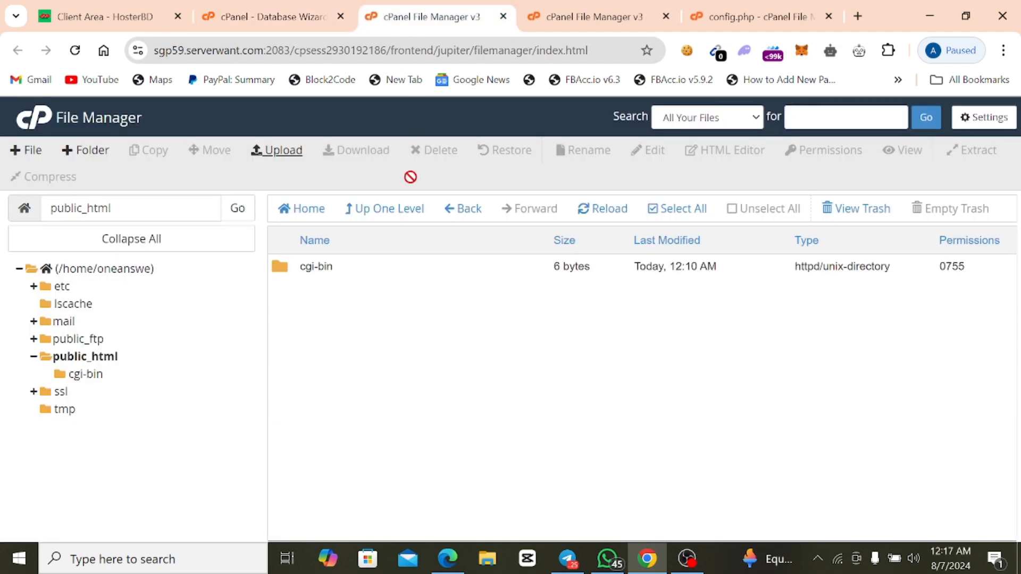
{"action": "left_click", "coordinate": [593, 214]}
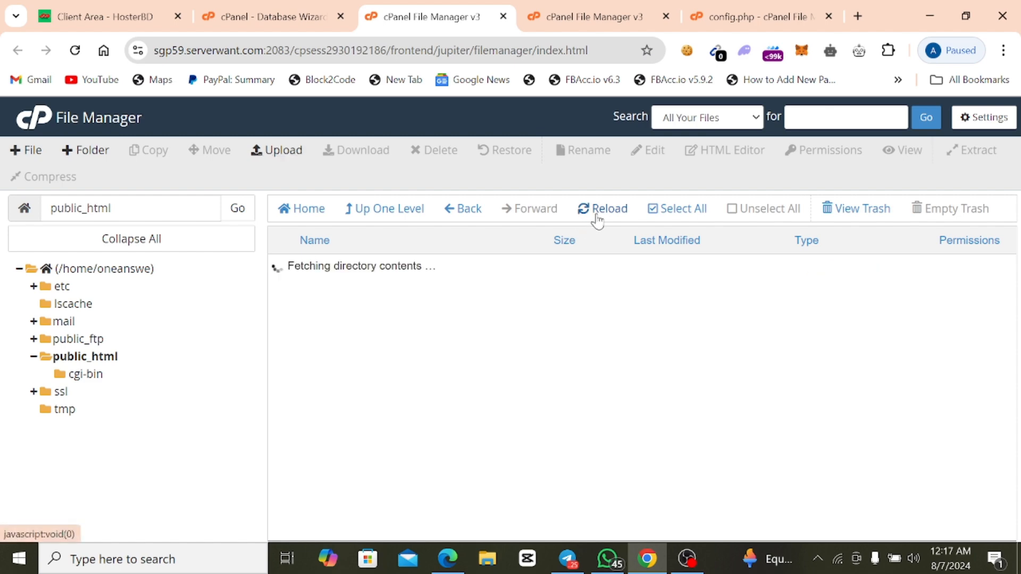
{"action": "scroll", "coordinate": [404, 422], "scroll_direction": "down", "scroll_amount": 1}
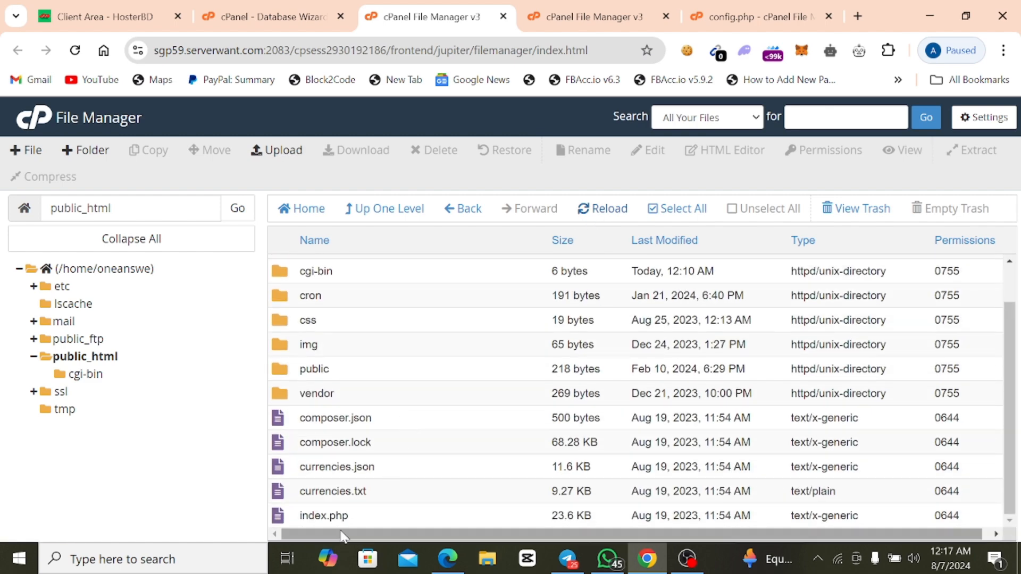
{"action": "scroll", "coordinate": [367, 508], "scroll_direction": "up", "scroll_amount": 1}
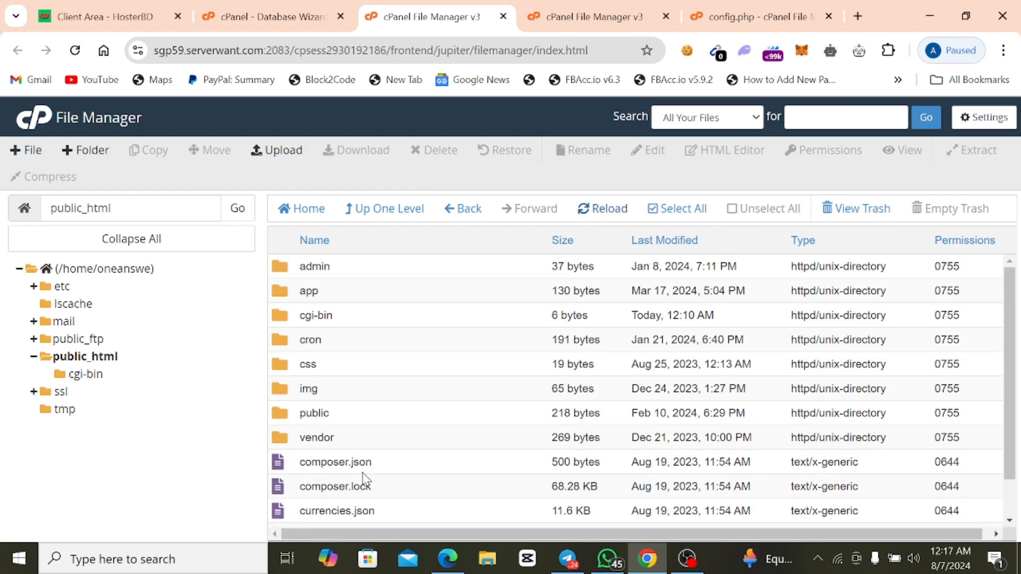
{"action": "scroll", "coordinate": [354, 351], "scroll_direction": "down", "scroll_amount": 1}
{"action": "scroll", "coordinate": [351, 344], "scroll_direction": "down", "scroll_amount": 1}
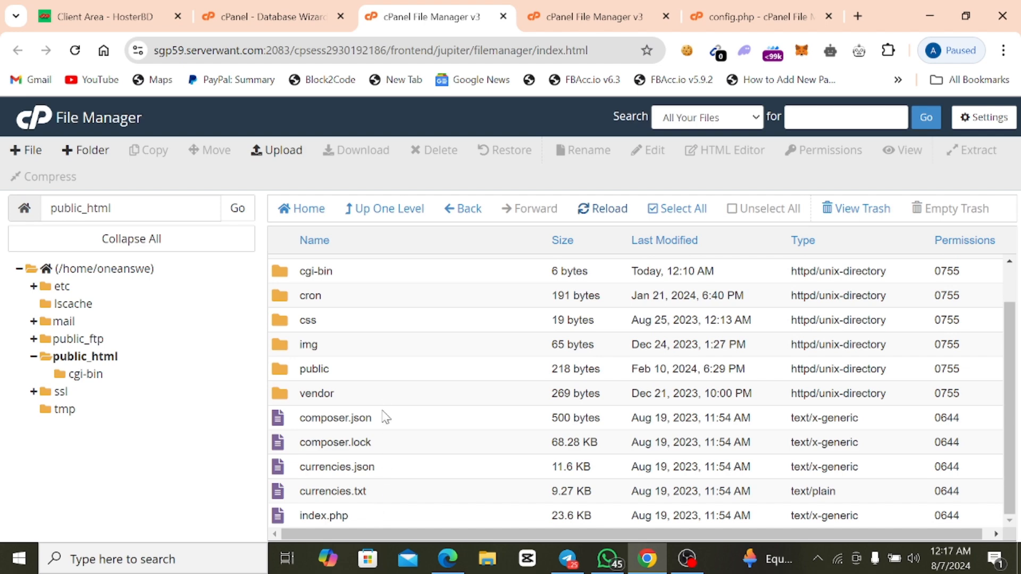
{"action": "scroll", "coordinate": [368, 420], "scroll_direction": "up", "scroll_amount": 1}
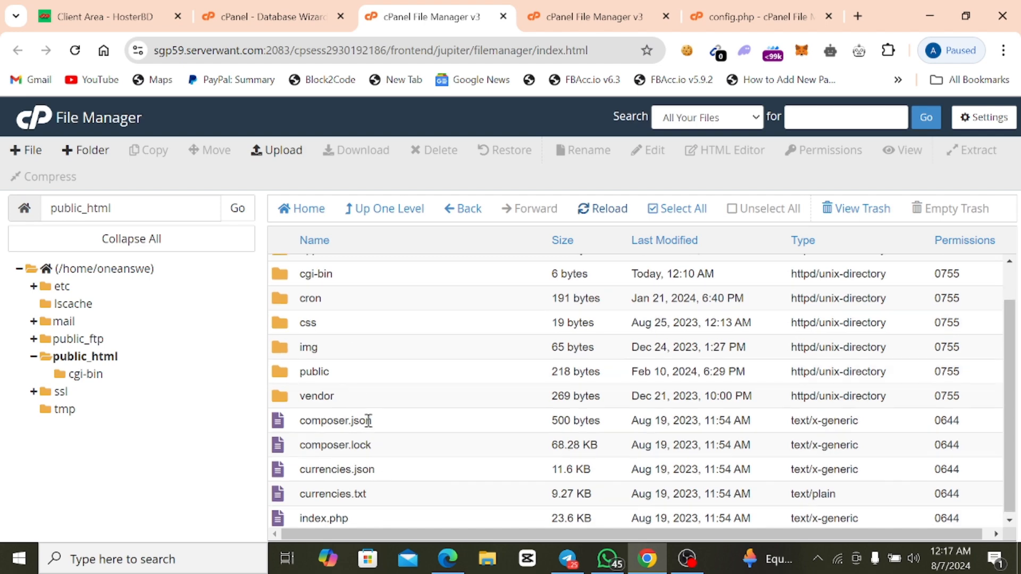
{"action": "scroll", "coordinate": [368, 420], "scroll_direction": "up", "scroll_amount": 1}
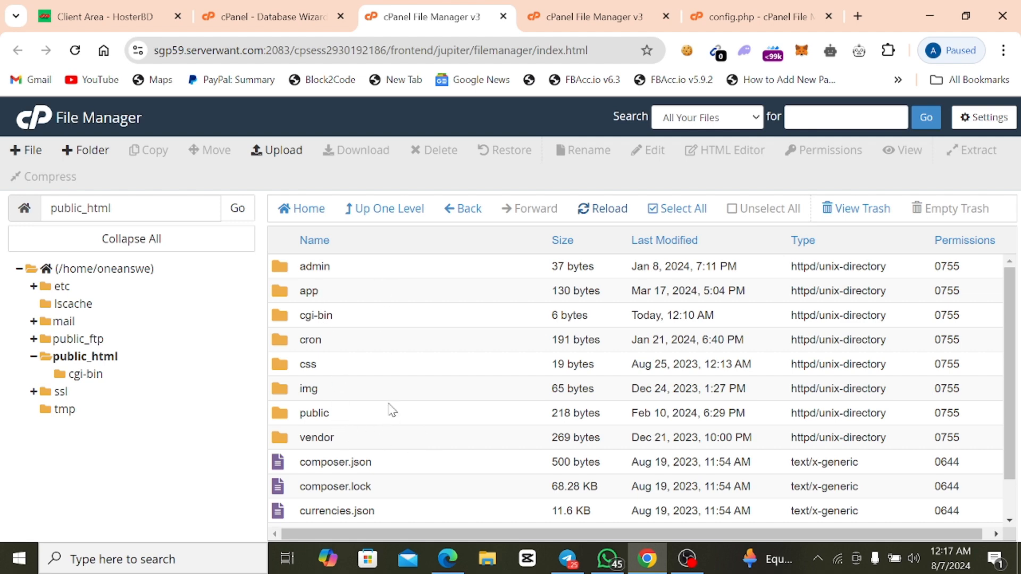
{"action": "scroll", "coordinate": [390, 379], "scroll_direction": "down", "scroll_amount": 1}
{"action": "scroll", "coordinate": [396, 404], "scroll_direction": "up", "scroll_amount": 1}
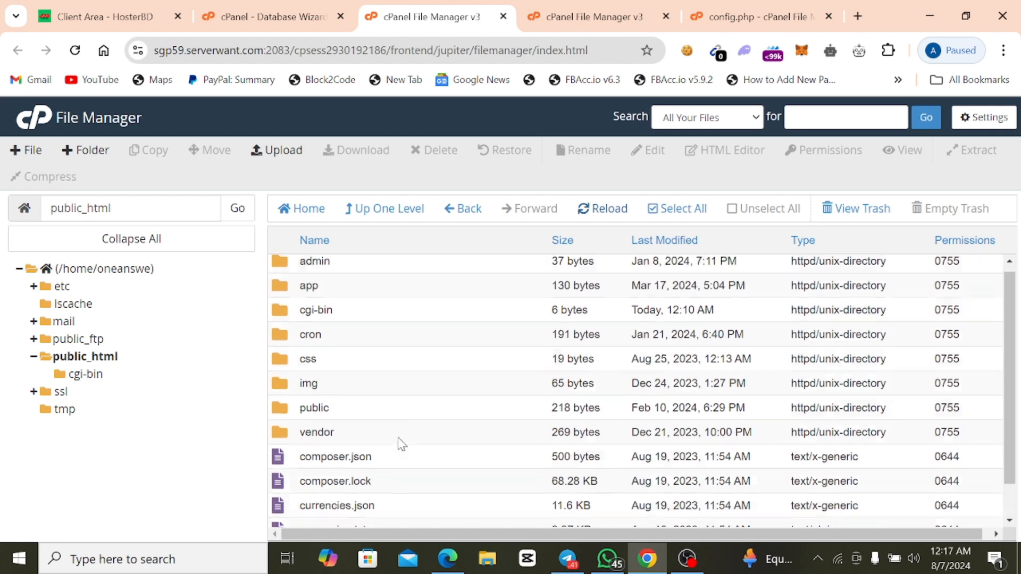
{"action": "scroll", "coordinate": [402, 408], "scroll_direction": "down", "scroll_amount": 1}
{"action": "scroll", "coordinate": [402, 408], "scroll_direction": "down", "scroll_amount": 1}
{"action": "scroll", "coordinate": [396, 464], "scroll_direction": "up", "scroll_amount": 2}
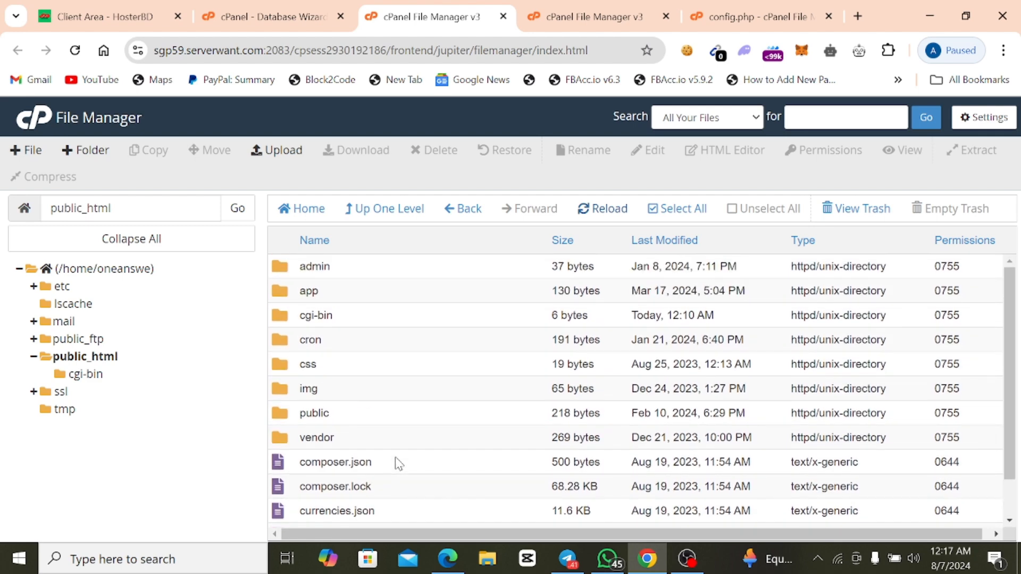
{"action": "scroll", "coordinate": [399, 464], "scroll_direction": "down", "scroll_amount": 2}
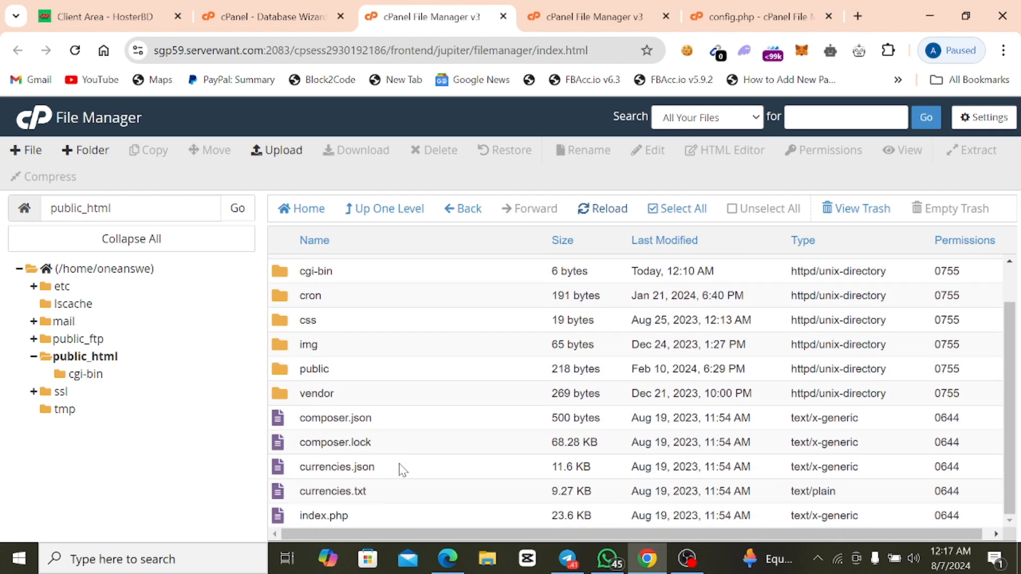
{"action": "scroll", "coordinate": [402, 469], "scroll_direction": "up", "scroll_amount": 2}
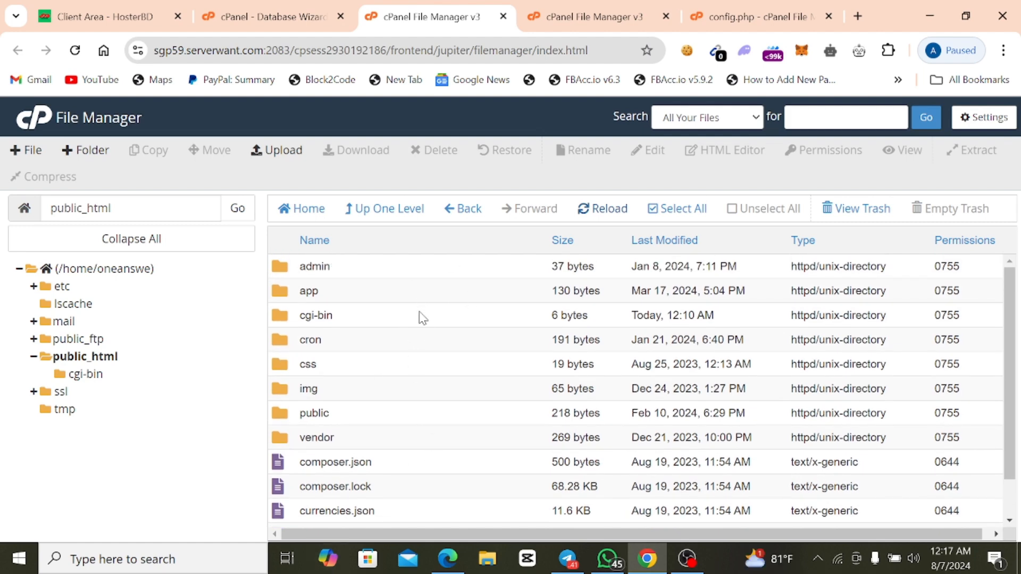
{"action": "scroll", "coordinate": [428, 351], "scroll_direction": "down", "scroll_amount": 2}
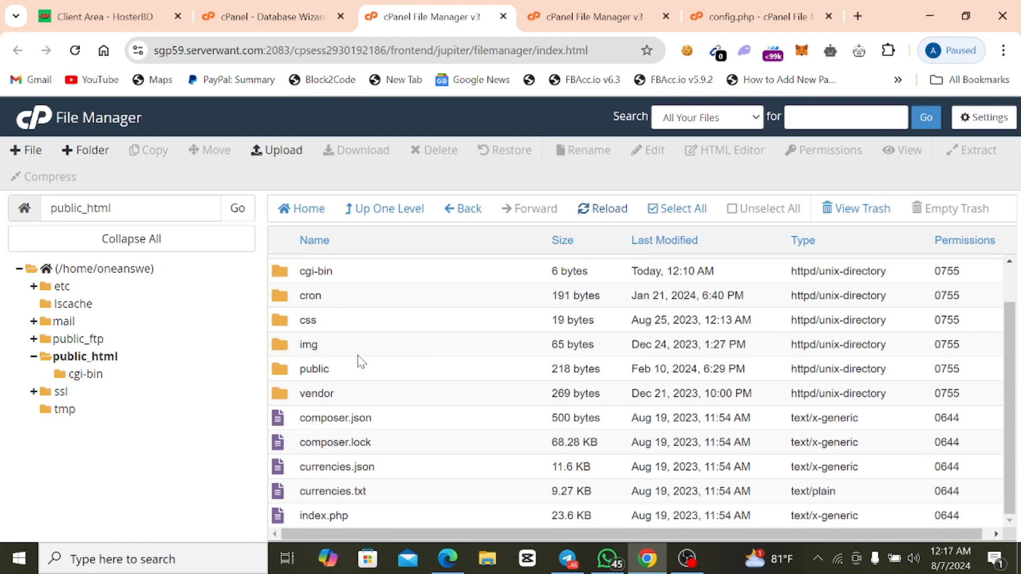
In config.php, set both the database name and the database user to oneanswe_smmpanel.
{"action": "left_click", "coordinate": [277, 17]}
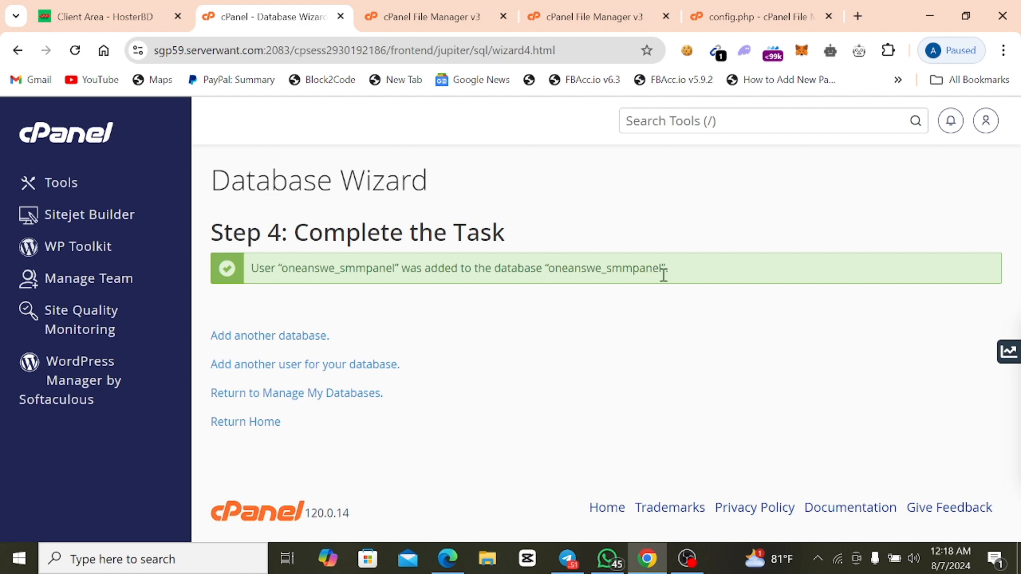
{"action": "left_click", "coordinate": [719, 11]}
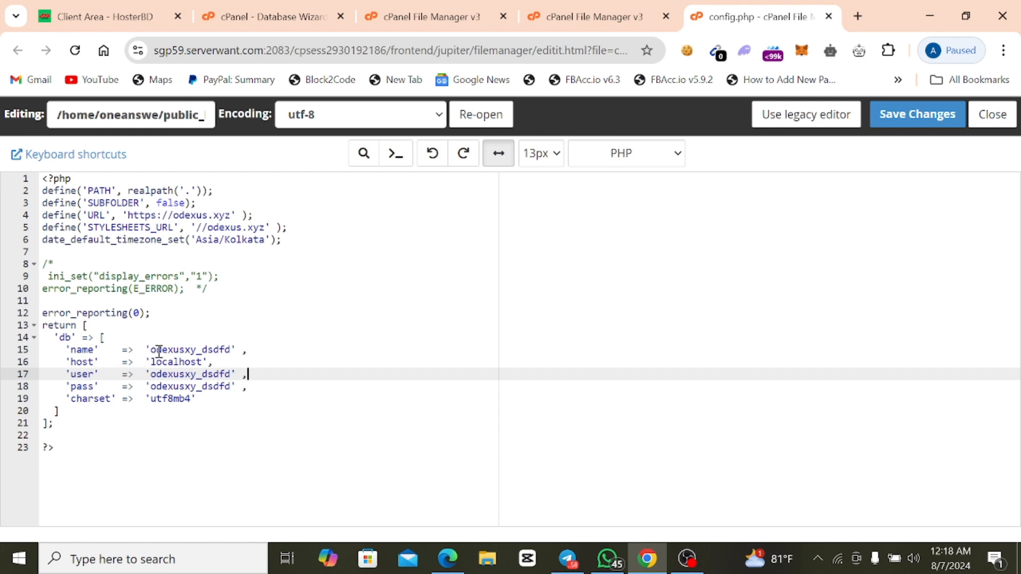
{"action": "left_click_drag", "start_coordinate": [150, 352], "coordinate": [231, 355]}
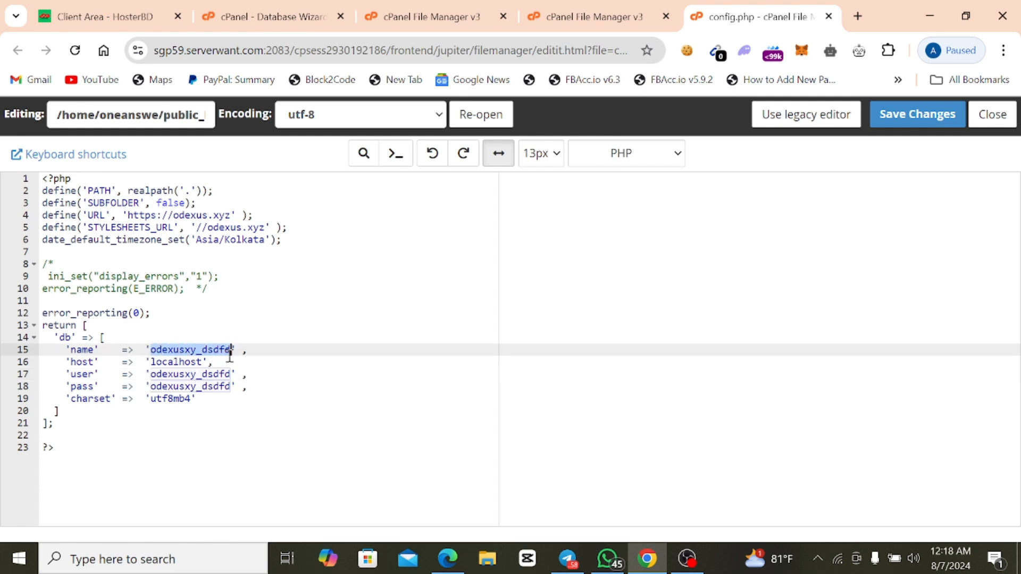
{"action": "right_click", "coordinate": [205, 347]}
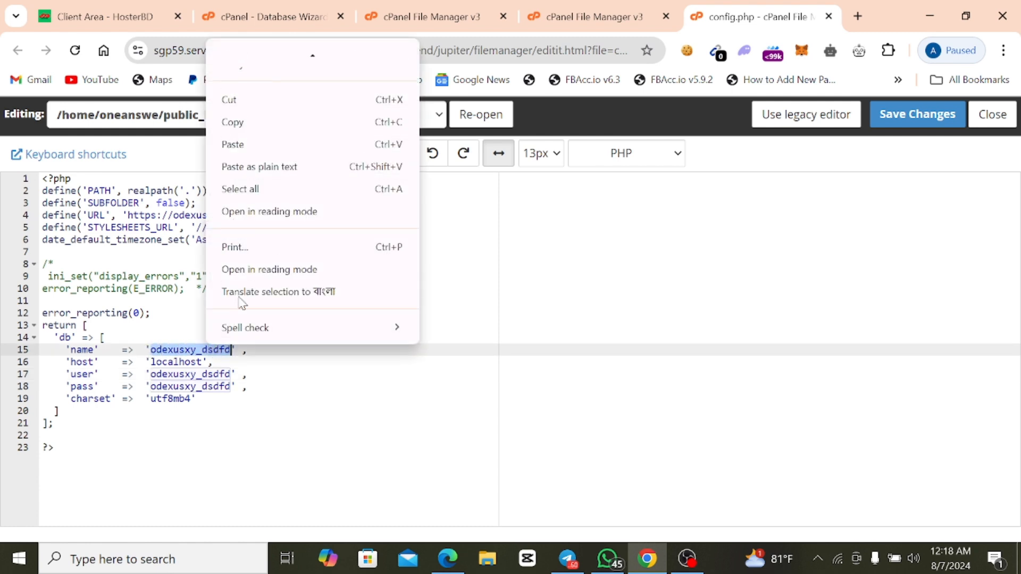
{"action": "left_click", "coordinate": [264, 149]}
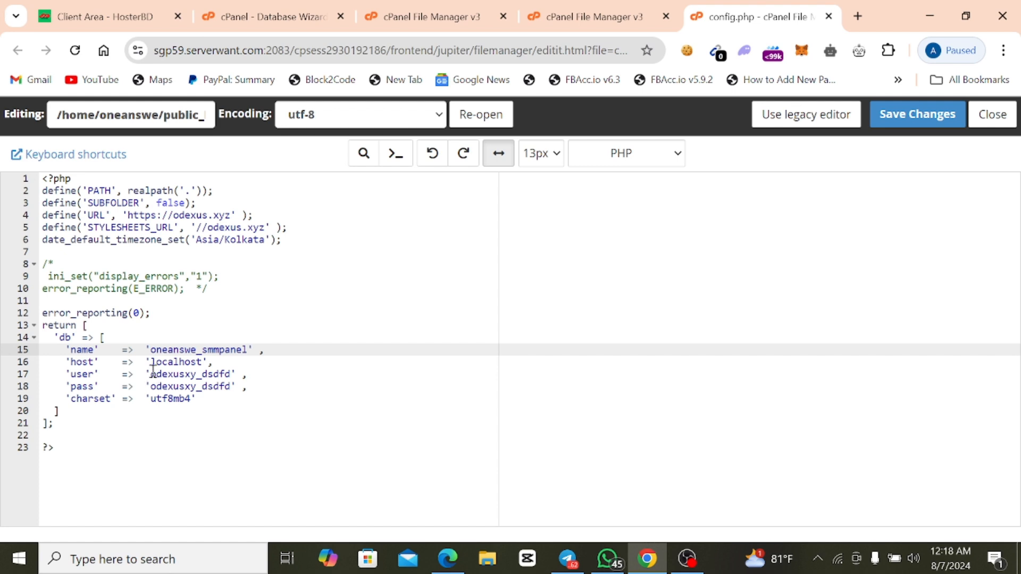
{"action": "left_click_drag", "start_coordinate": [151, 373], "coordinate": [231, 375]}
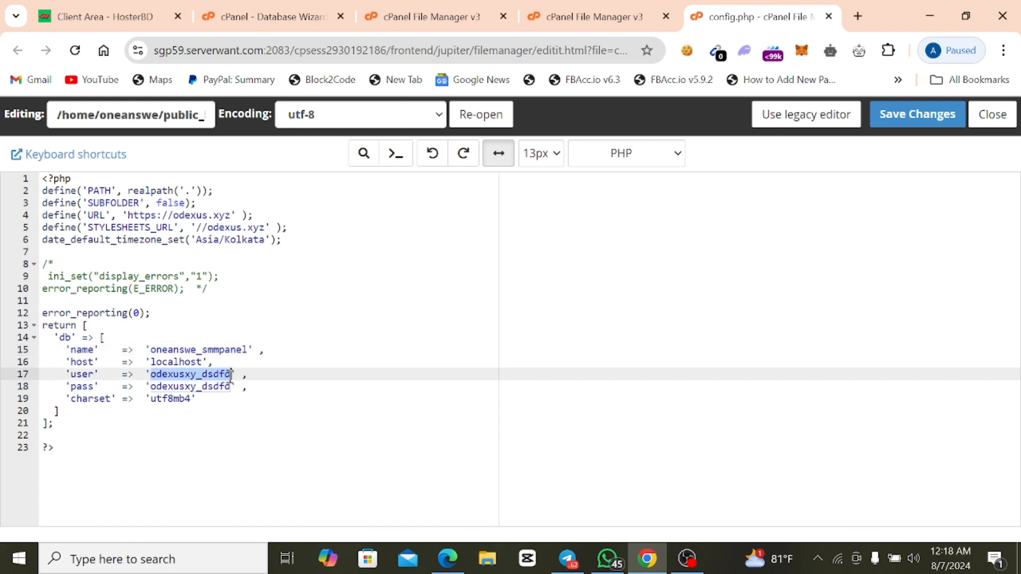
{"action": "right_click", "coordinate": [232, 375]}
{"action": "left_click", "coordinate": [296, 156]}
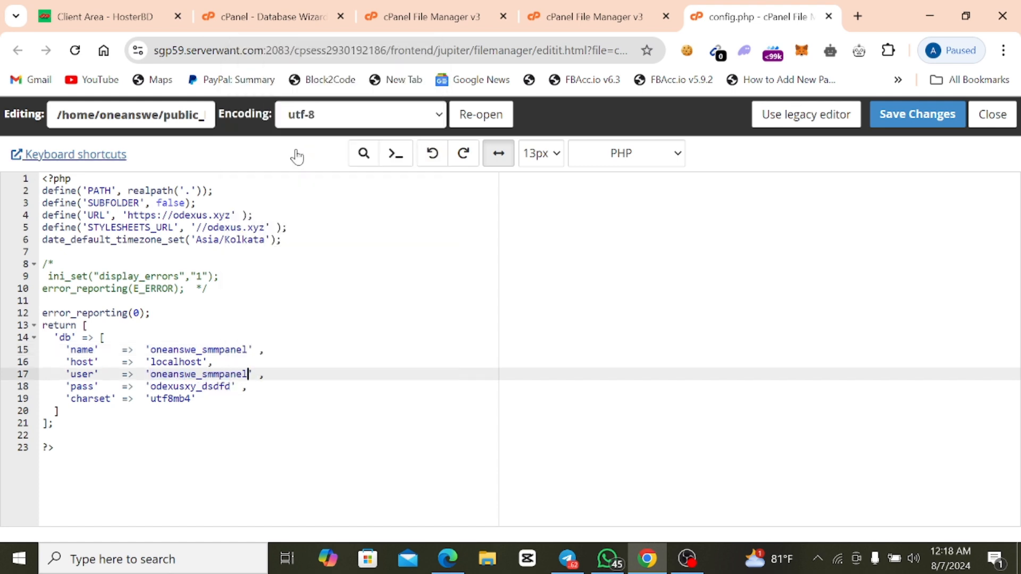
Replace the database password value in config.php with the new database user's password.
{"action": "left_click_drag", "start_coordinate": [153, 387], "coordinate": [231, 386]}
{"action": "right_click", "coordinate": [231, 387]}
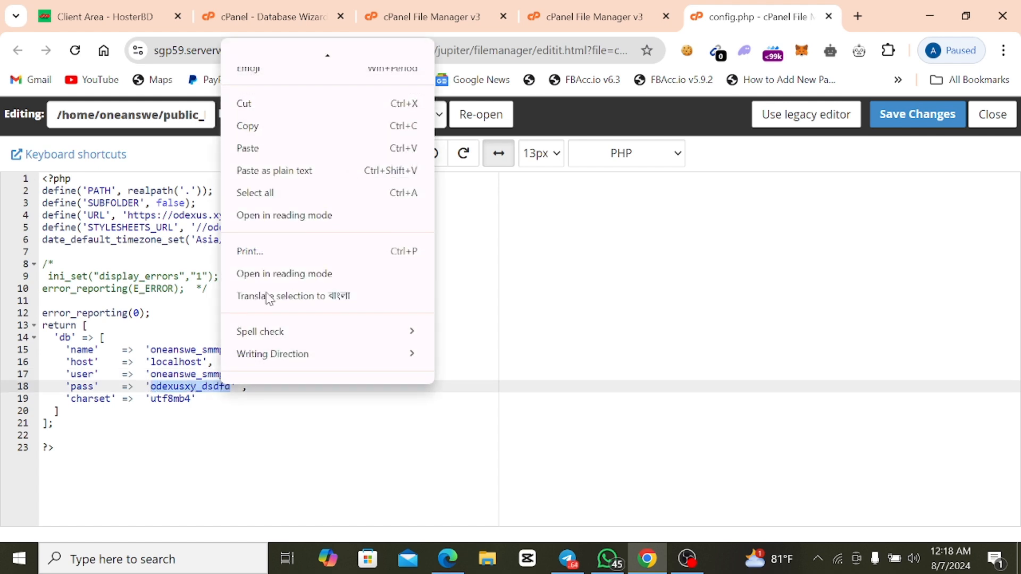
{"action": "left_click", "coordinate": [255, 148]}
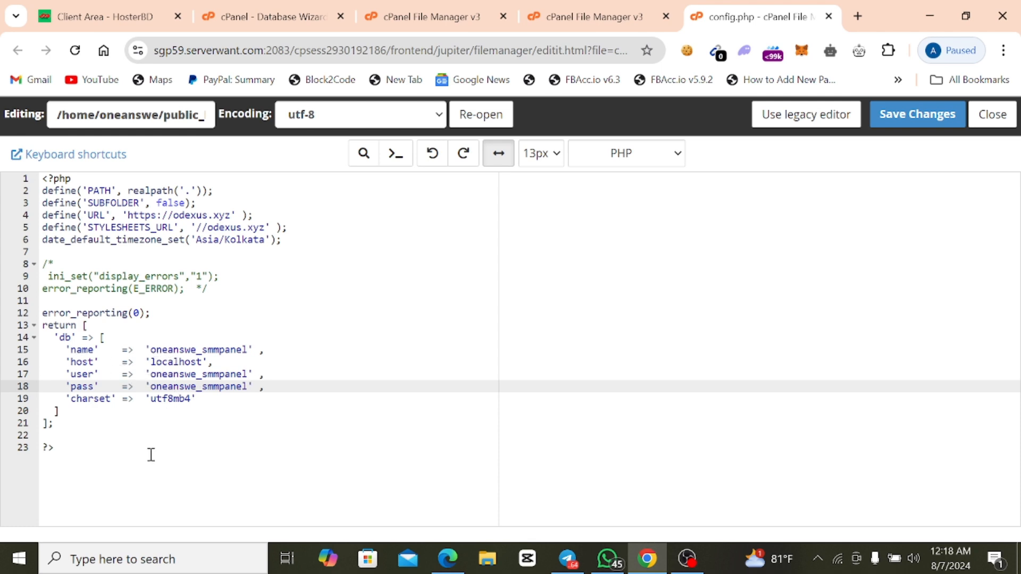
Set the default timezone in config.php to Asia/Dhaka.
{"action": "left_click", "coordinate": [264, 249]}
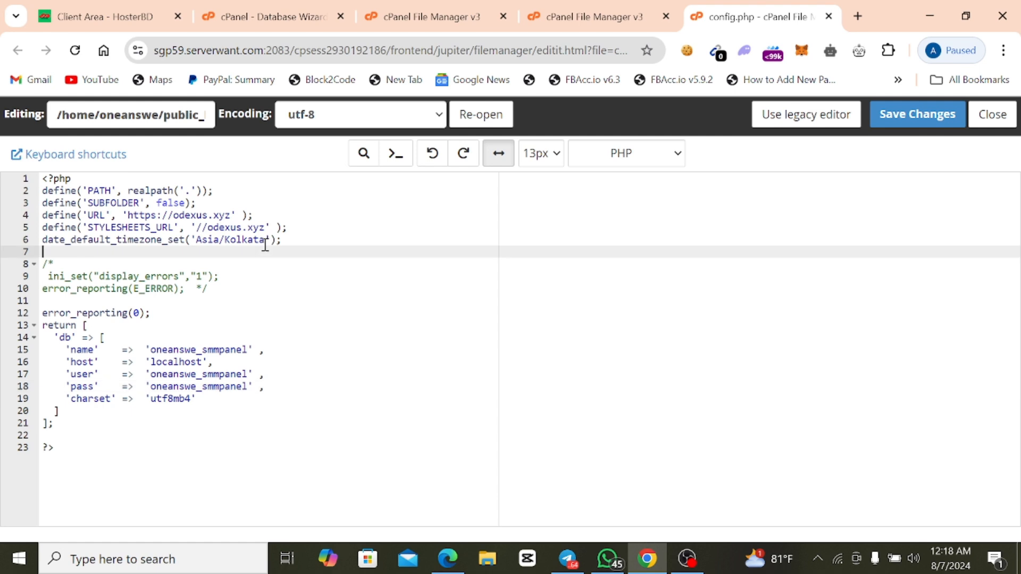
{"action": "left_click", "coordinate": [265, 244]}
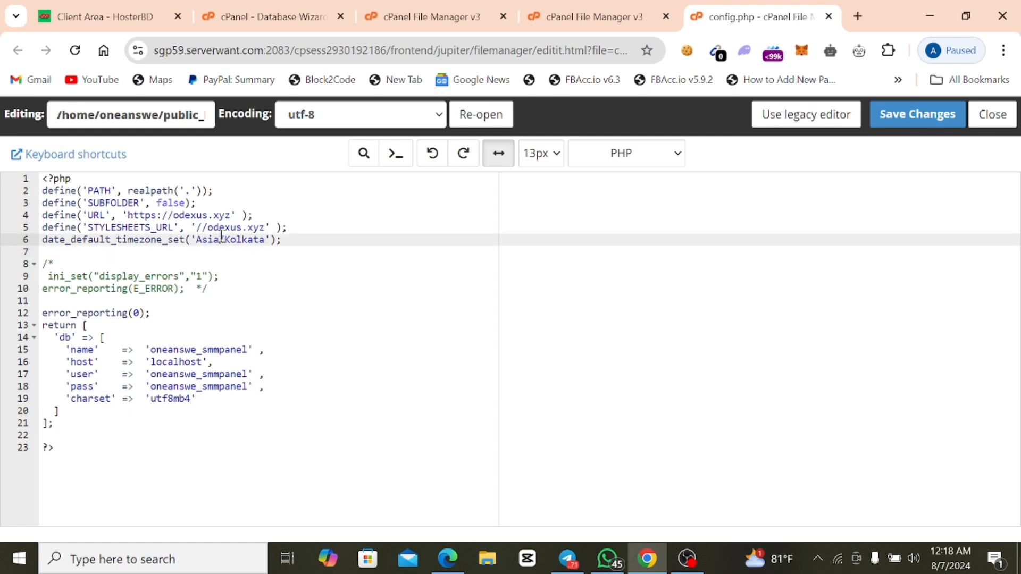
{"action": "left_click_drag", "start_coordinate": [224, 240], "coordinate": [266, 241]}
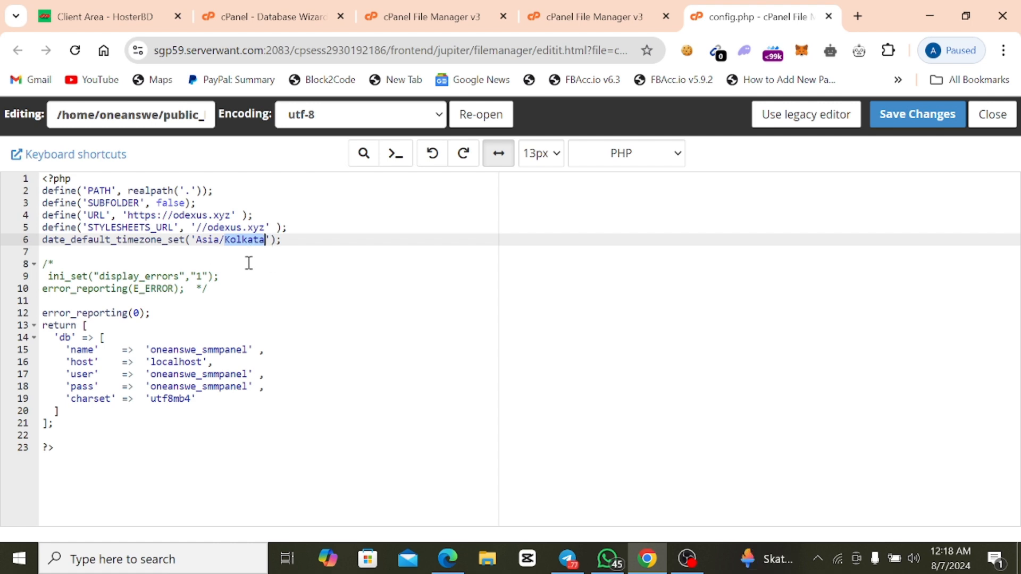
{"action": "type", "text": "Dhak"}
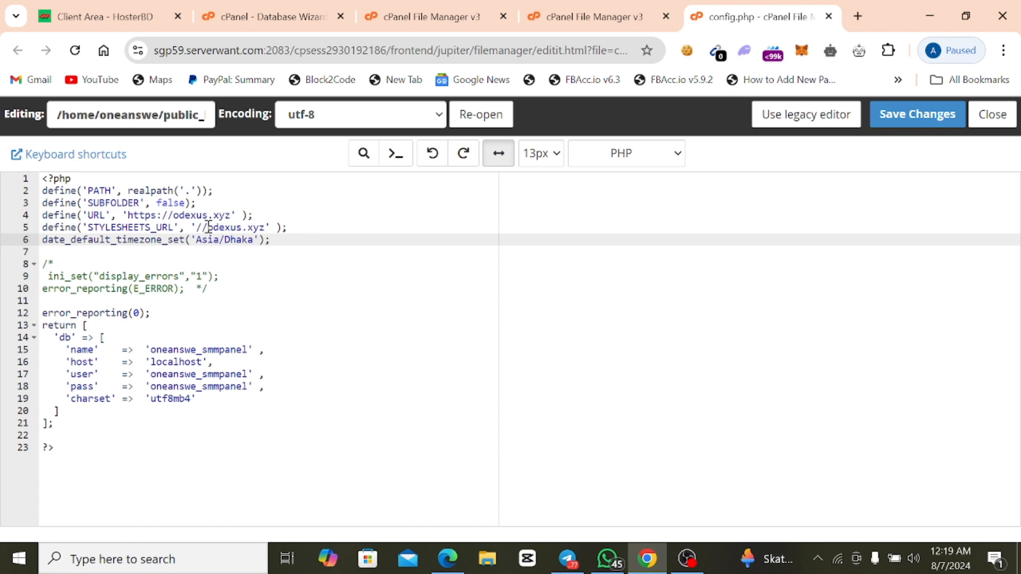
Change the STYLESHEETS_URL value in config.php to //oneanswer.shop.
{"action": "left_click_drag", "start_coordinate": [208, 227], "coordinate": [266, 227]}
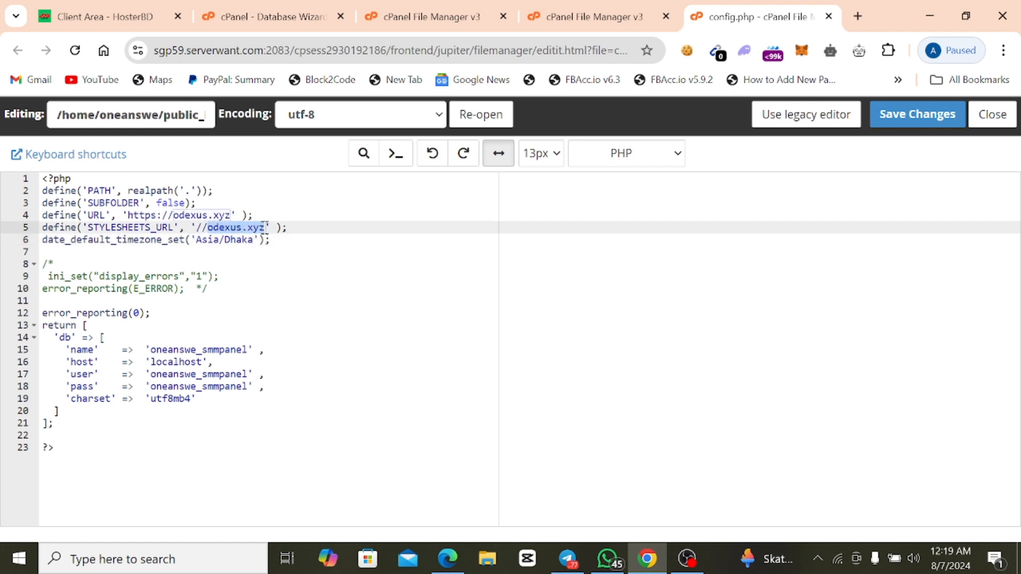
{"action": "right_click", "coordinate": [262, 229]}
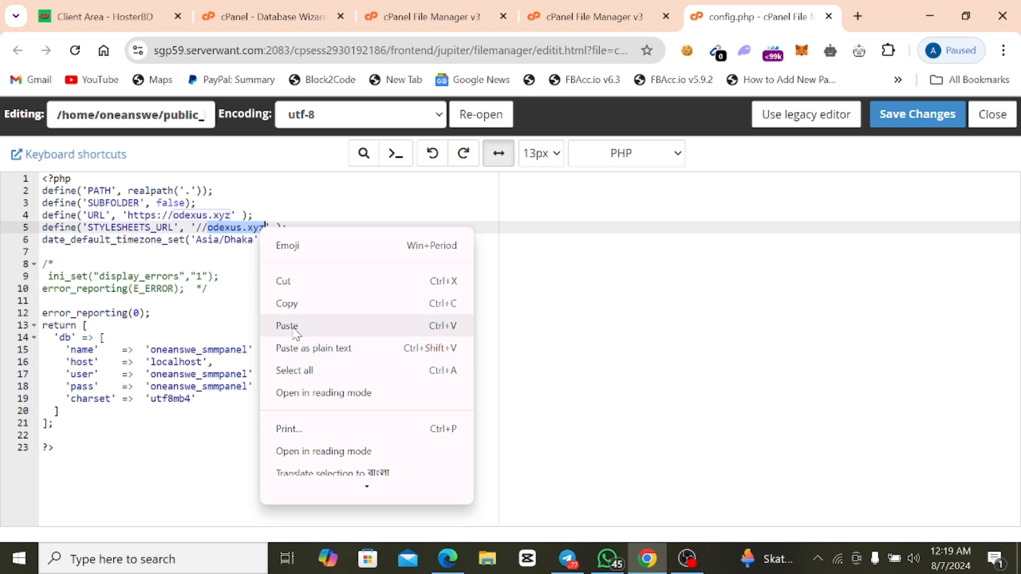
{"action": "left_click", "coordinate": [285, 326]}
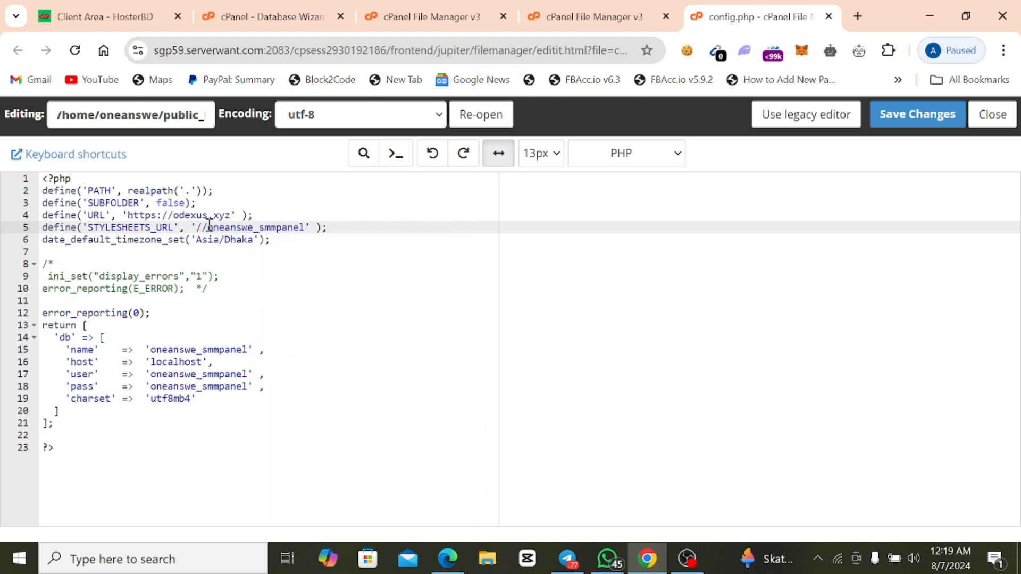
{"action": "left_click_drag", "start_coordinate": [255, 227], "coordinate": [306, 229]}
{"action": "key", "text": "BackSpace"}
{"action": "key", "text": "BackSpace"}
{"action": "key", "text": "BackSpace"}
{"action": "key", "text": "BackSpace"}
{"action": "key", "text": "BackSpace"}
{"action": "key", "text": "BackSpace"}
{"action": "key", "text": "BackSpace"}
{"action": "key", "text": "BackSpace"}
{"action": "key", "text": "BackSpace"}
{"action": "left_click_drag", "start_coordinate": [219, 229], "coordinate": [285, 230]}
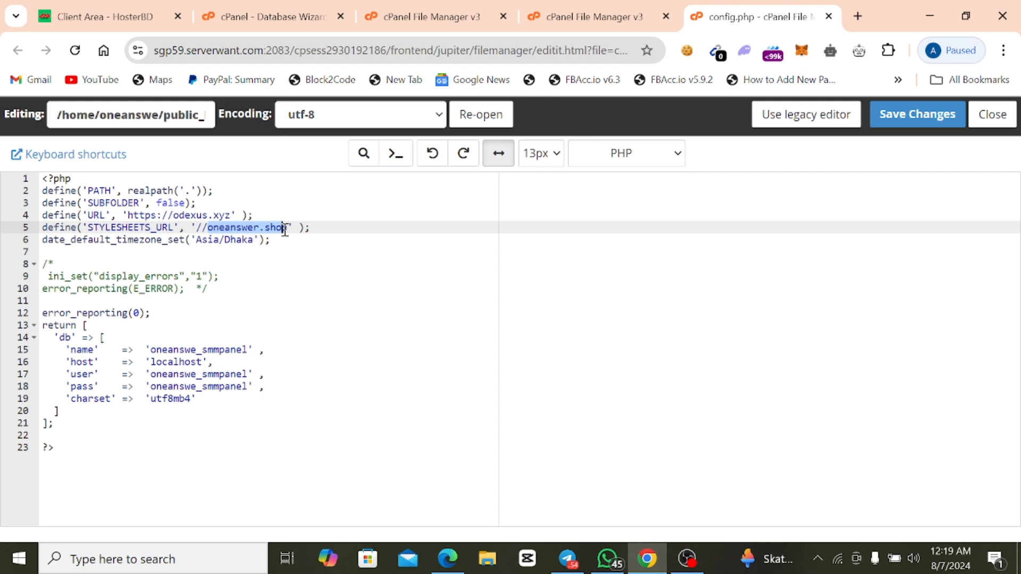
{"action": "right_click", "coordinate": [270, 229]}
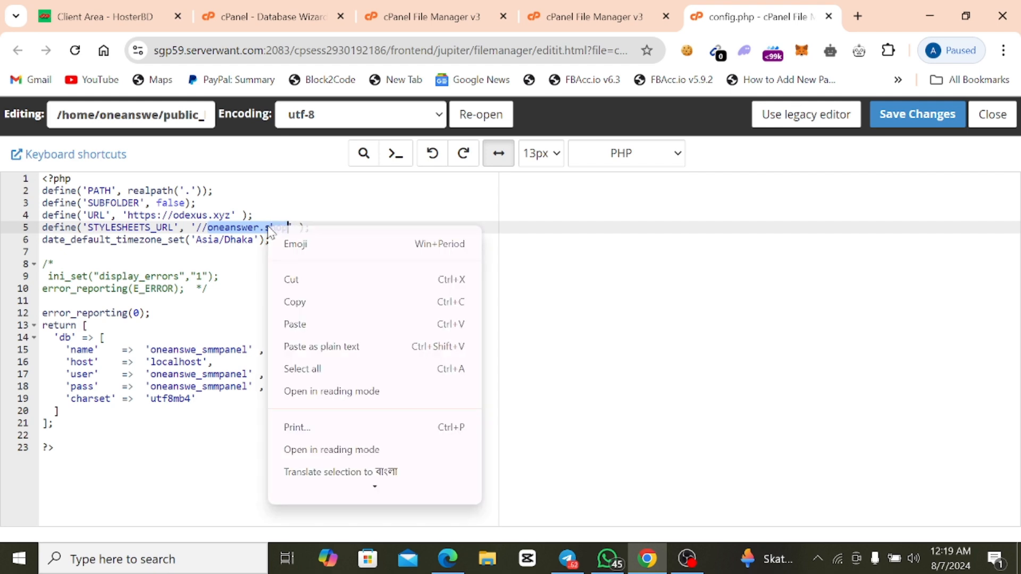
{"action": "left_click", "coordinate": [295, 304]}
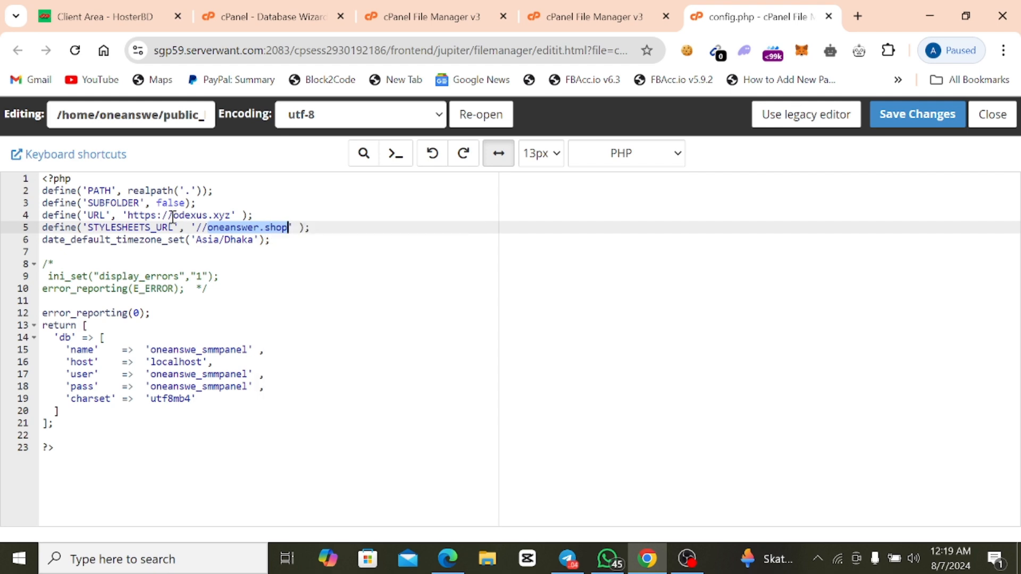
{"action": "left_click_drag", "start_coordinate": [173, 216], "coordinate": [239, 219]}
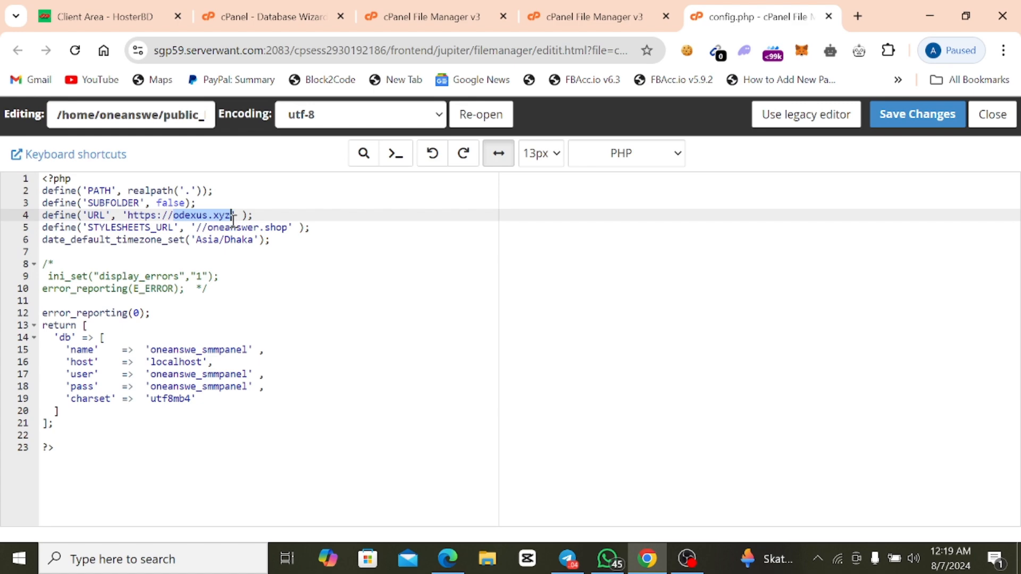
{"action": "right_click", "coordinate": [221, 220]}
{"action": "left_click", "coordinate": [261, 314]}
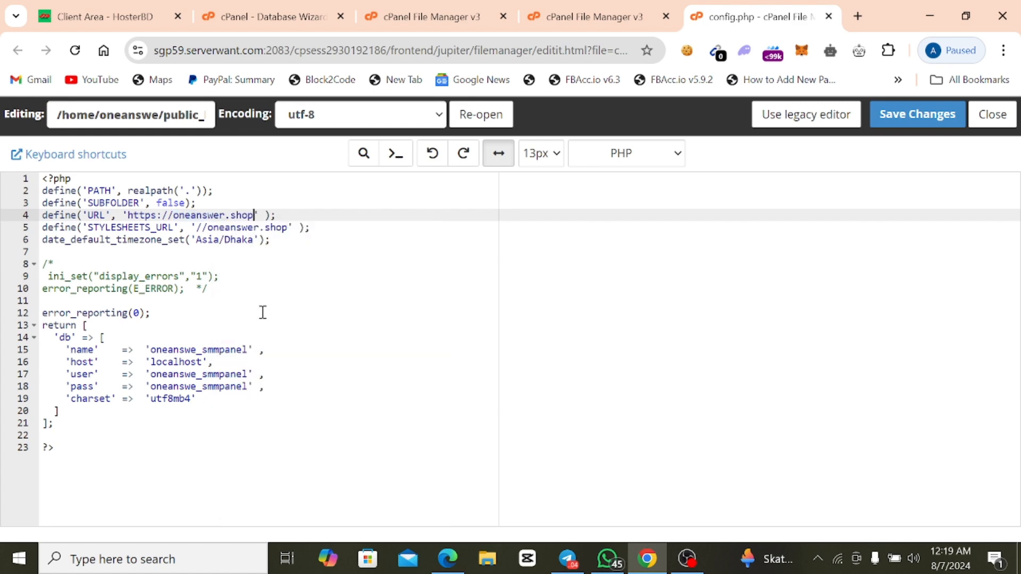
{"action": "left_click", "coordinate": [275, 303]}
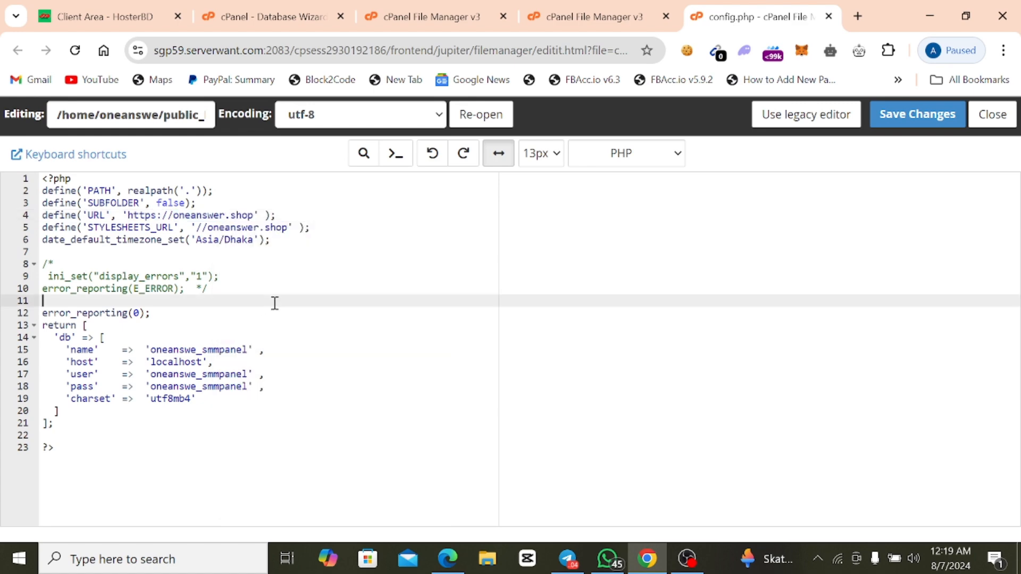
{"action": "left_click", "coordinate": [916, 118]}
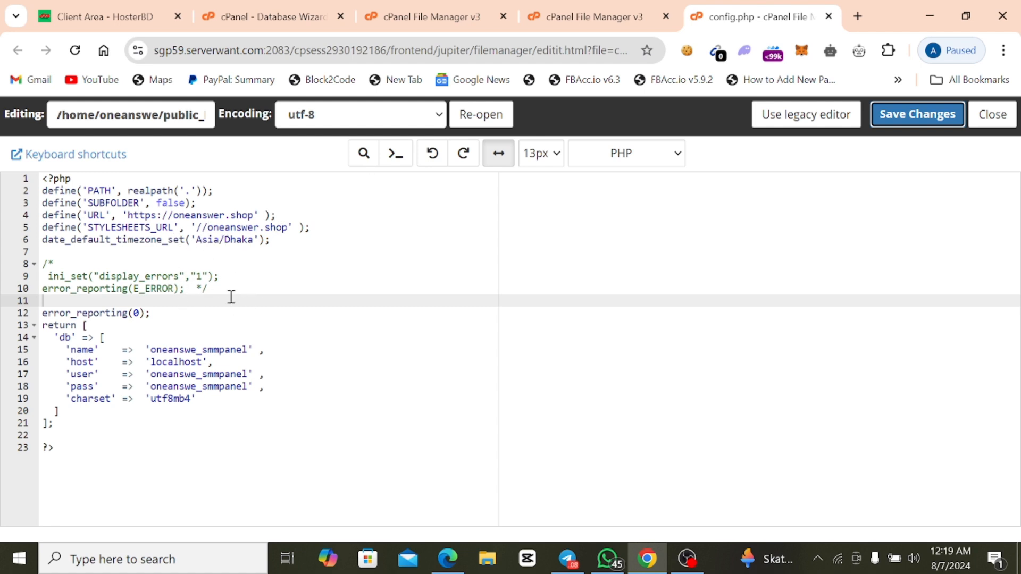
Open oneanswer.shop in a new browser tab to check the website.
{"action": "left_click", "coordinate": [857, 16]}
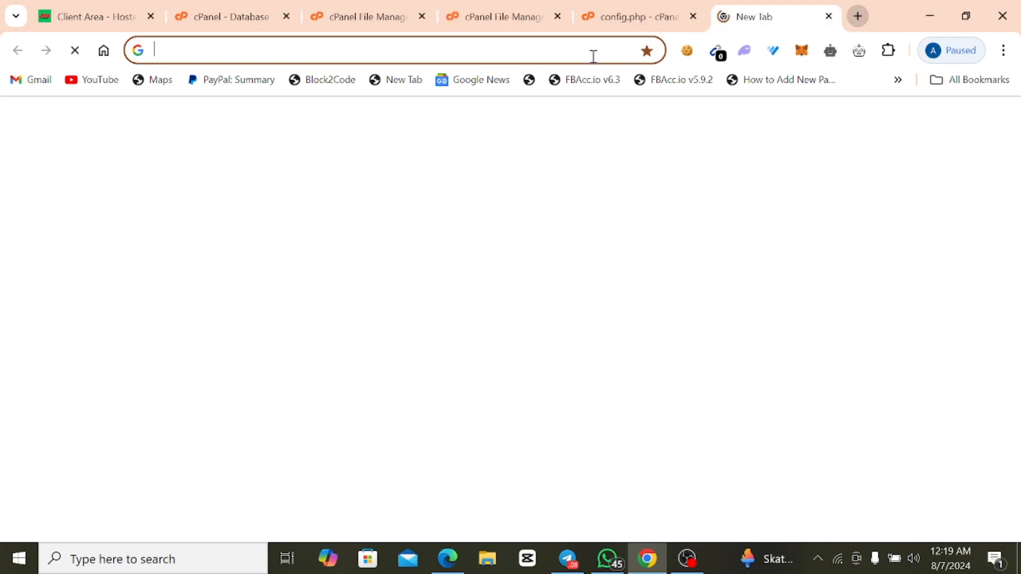
{"action": "type", "text": "s"}
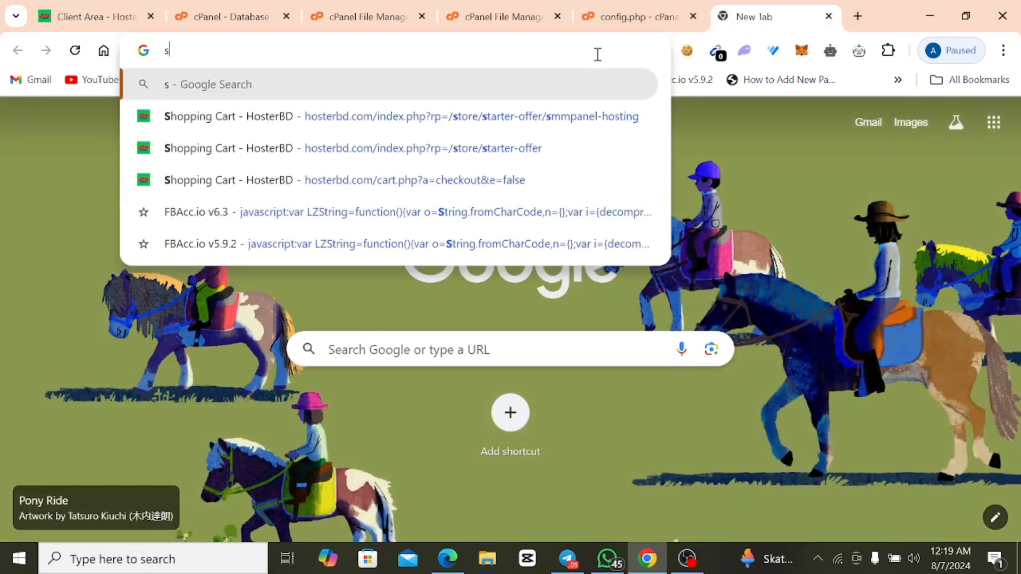
{"action": "key", "text": "Escape"}
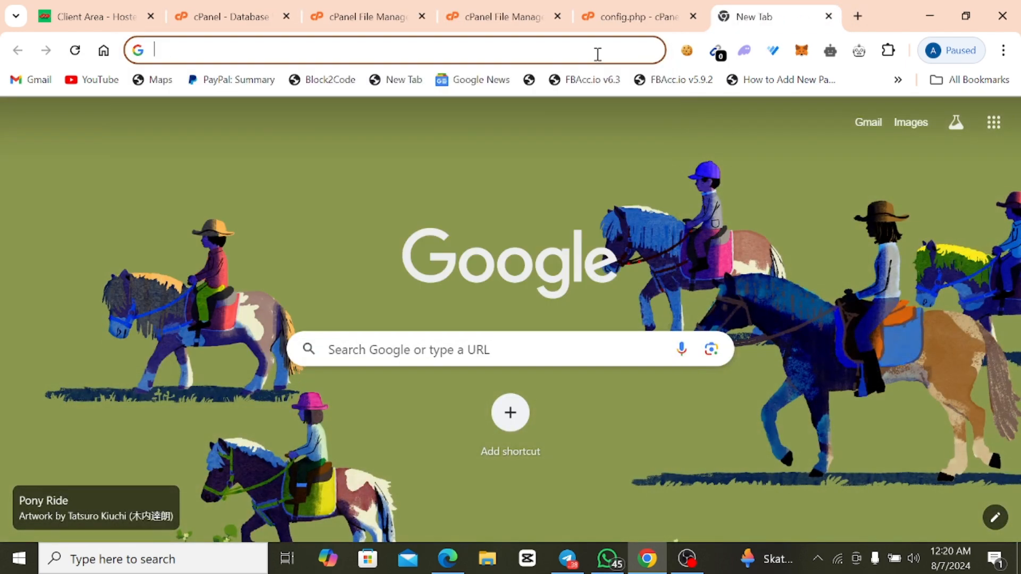
{"action": "type", "text": "one"}
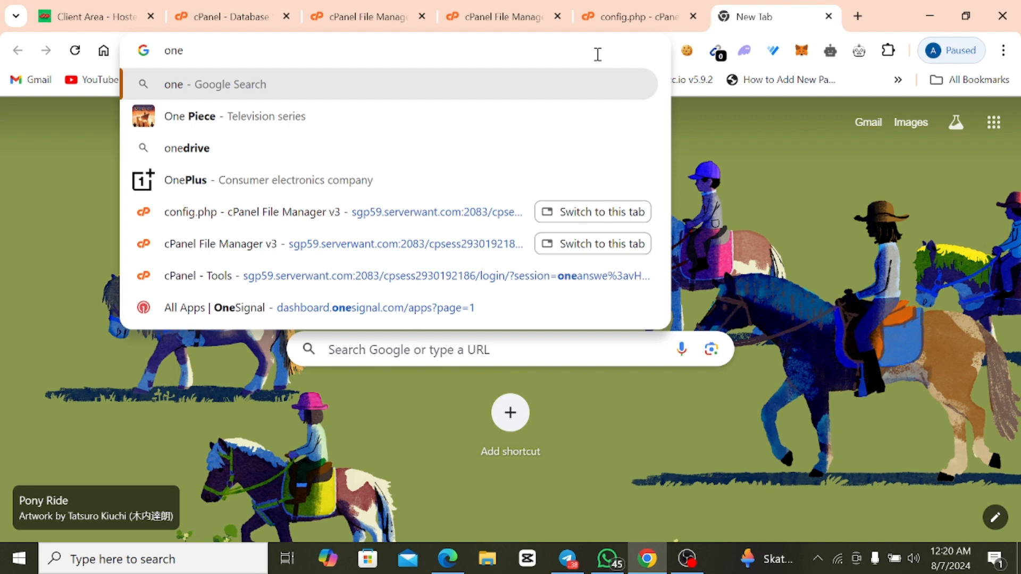
{"action": "type", "text": "ans"}
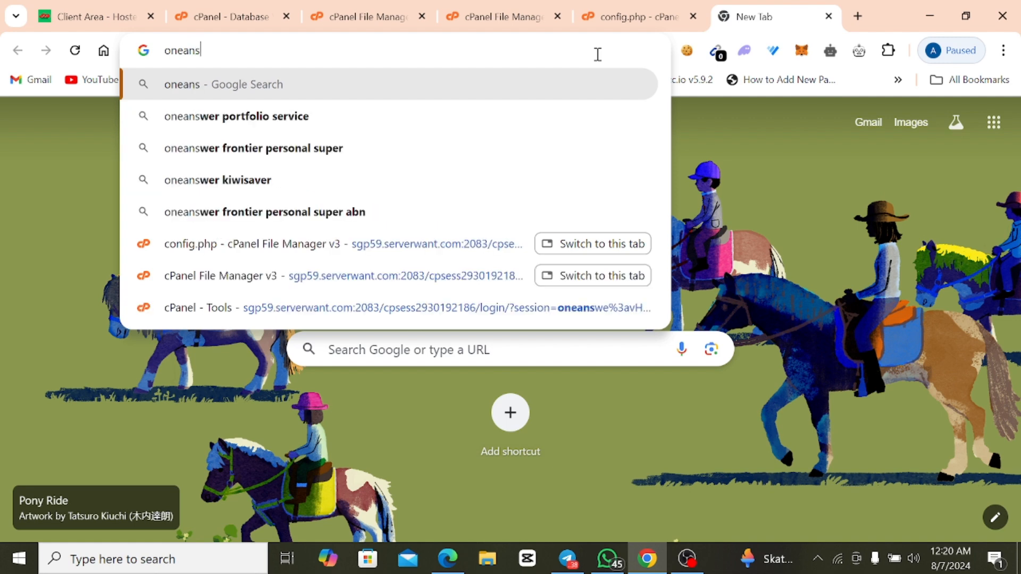
{"action": "type", "text": "wer"}
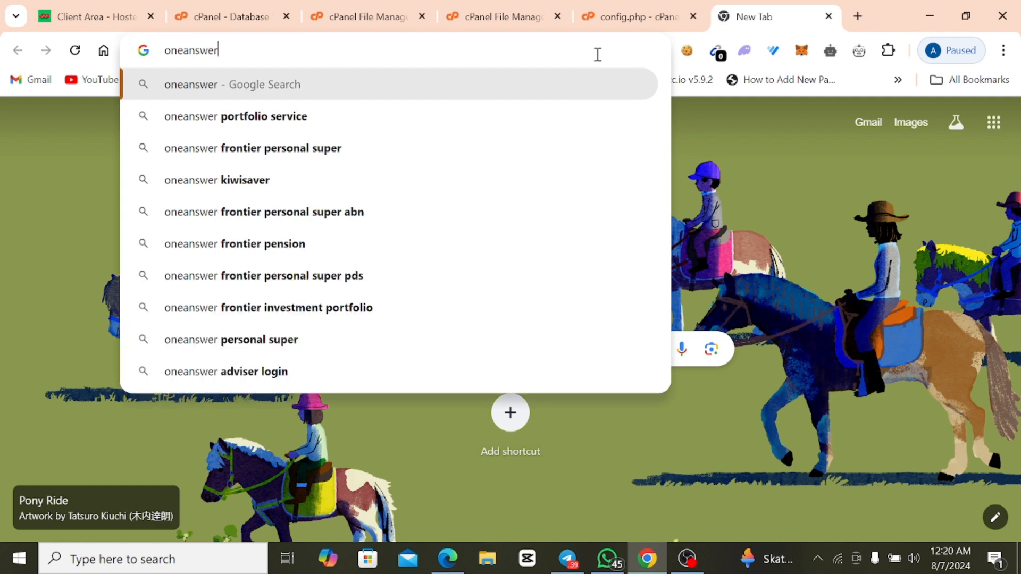
{"action": "type", "text": ".shop["}
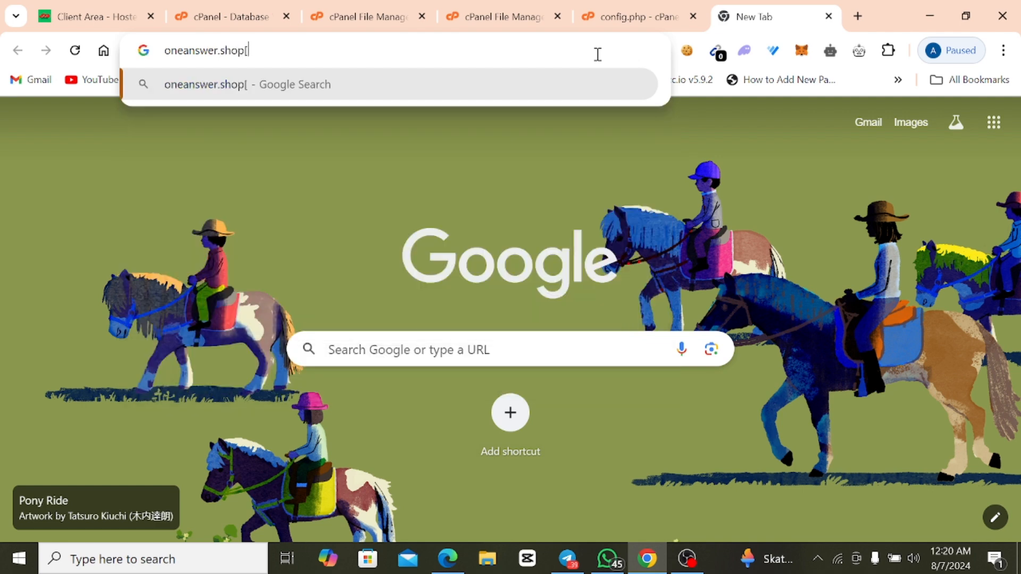
{"action": "key", "text": "BackSpace"}
{"action": "key", "text": "Return"}
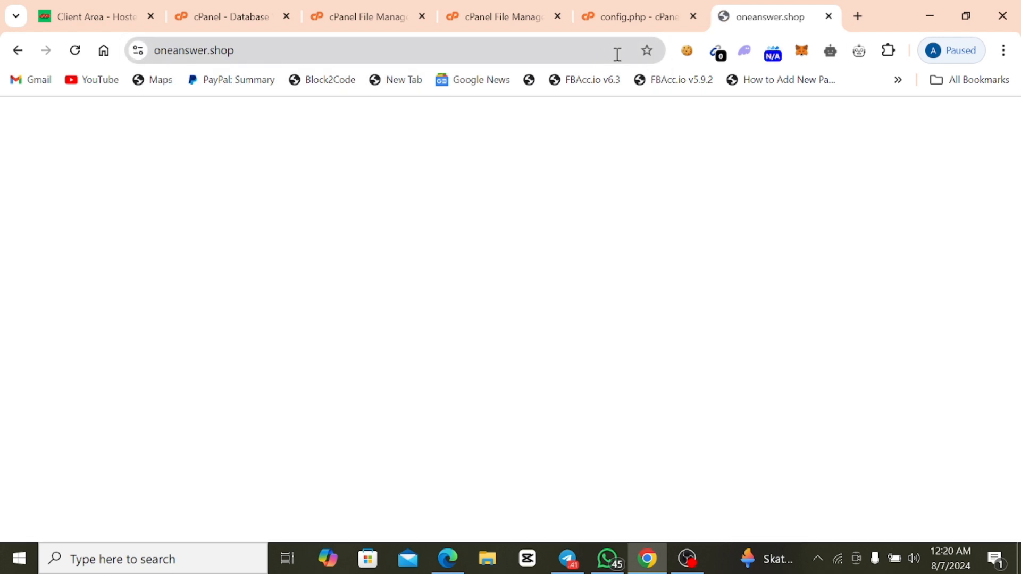
Reload the oneanswer.shop page to check it again.
{"action": "right_click", "coordinate": [317, 166]}
{"action": "left_click", "coordinate": [369, 222]}
{"action": "right_click", "coordinate": [376, 215]}
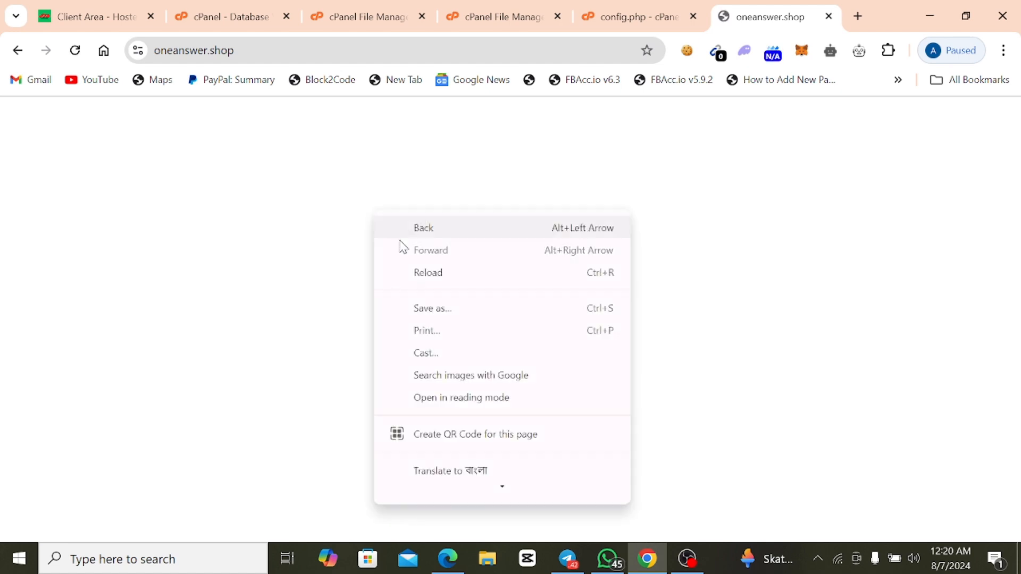
{"action": "left_click", "coordinate": [423, 270]}
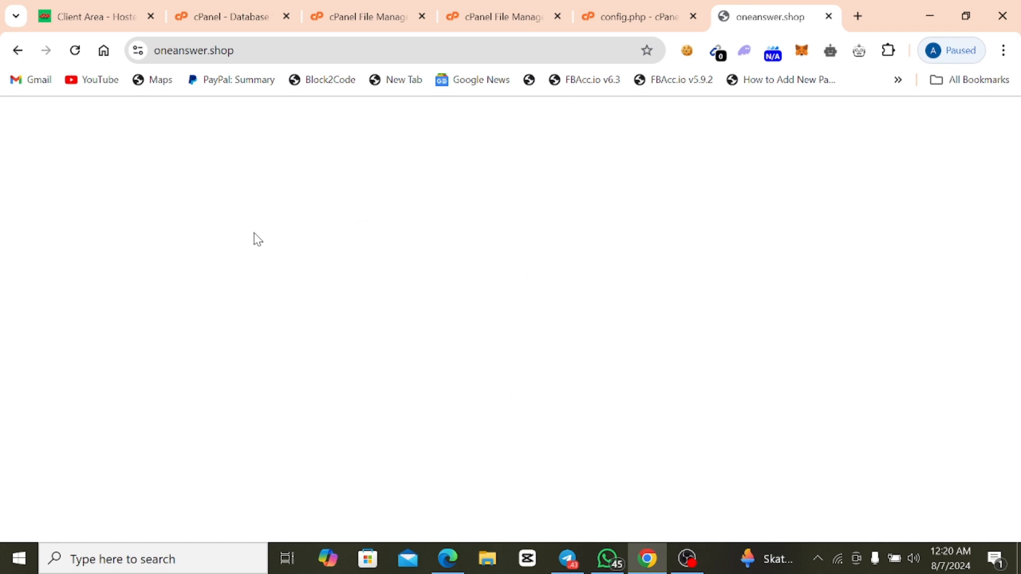
Go back to the cPanel tools overview and open phpMyAdmin from the database tools.
{"action": "left_click", "coordinate": [200, 12]}
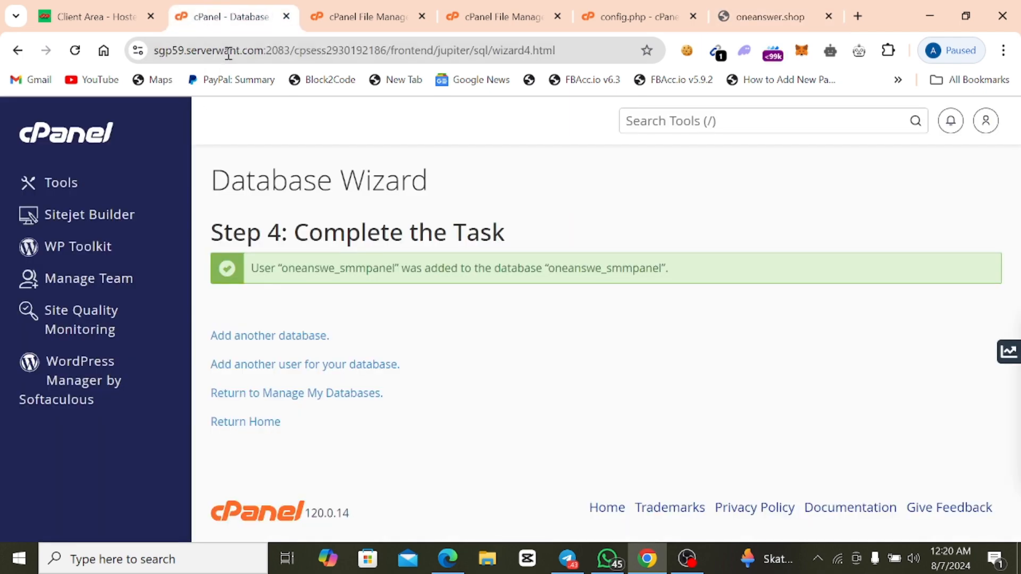
{"action": "left_click", "coordinate": [46, 185]}
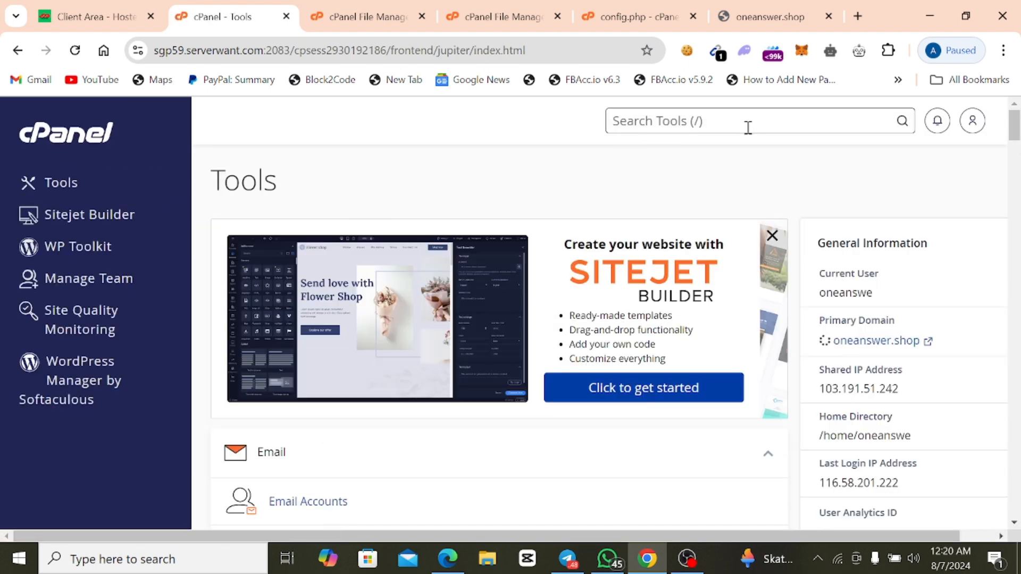
{"action": "scroll", "coordinate": [415, 351], "scroll_direction": "down", "scroll_amount": 20}
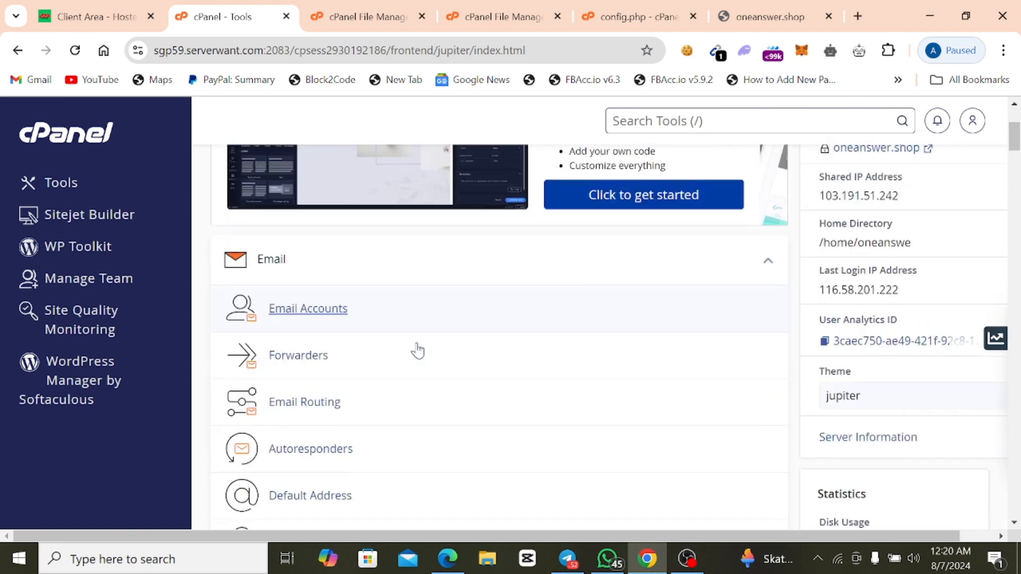
{"action": "scroll", "coordinate": [415, 361], "scroll_direction": "down", "scroll_amount": 15}
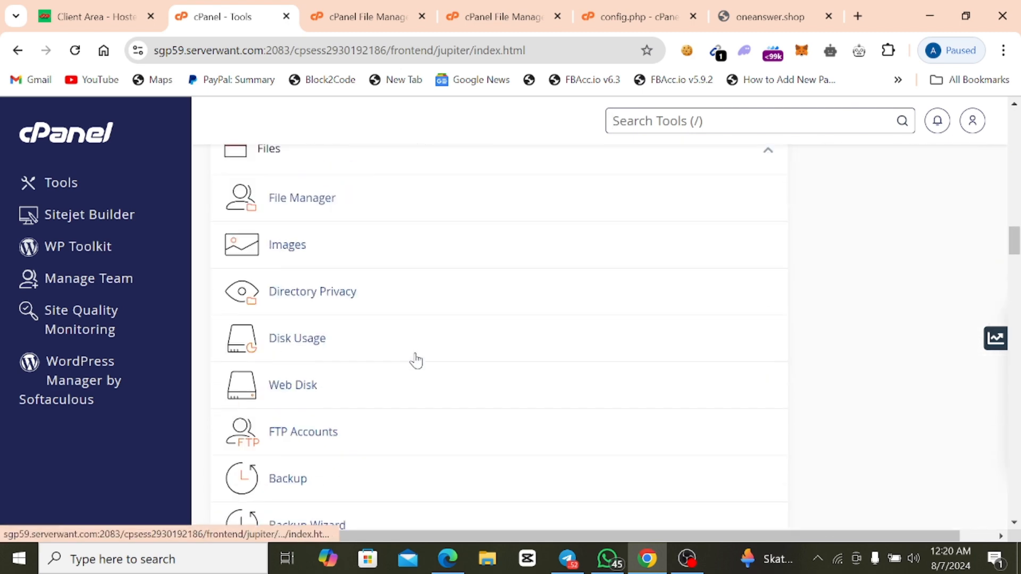
{"action": "scroll", "coordinate": [366, 365], "scroll_direction": "up", "scroll_amount": 4}
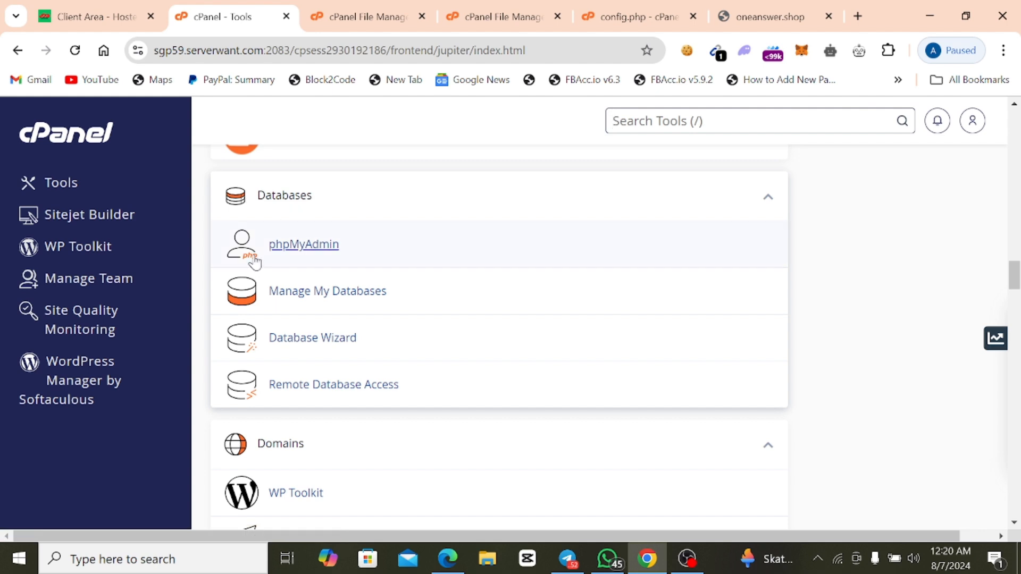
{"action": "scroll", "coordinate": [269, 258], "scroll_direction": "up", "scroll_amount": 1}
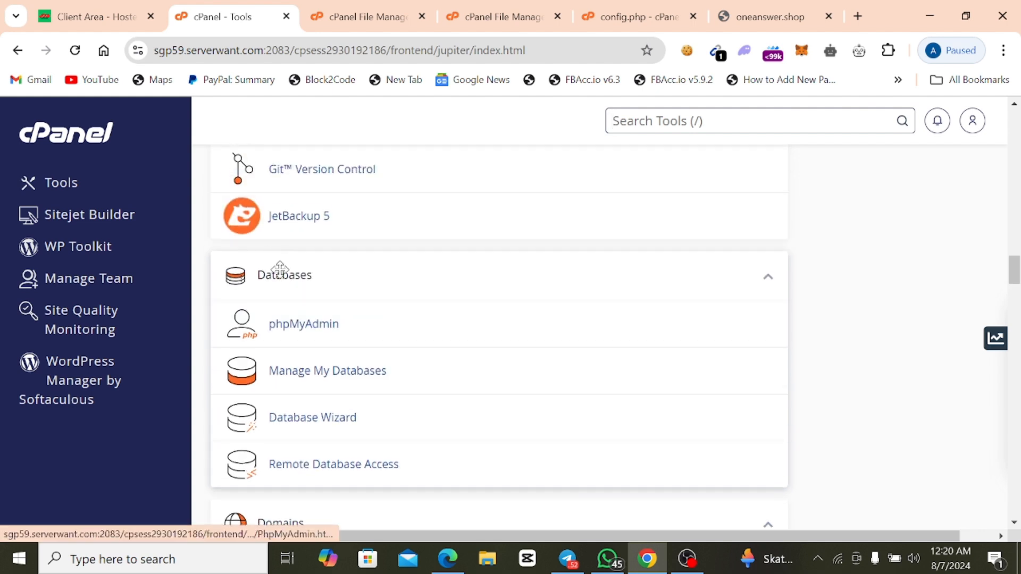
{"action": "left_click", "coordinate": [304, 325]}
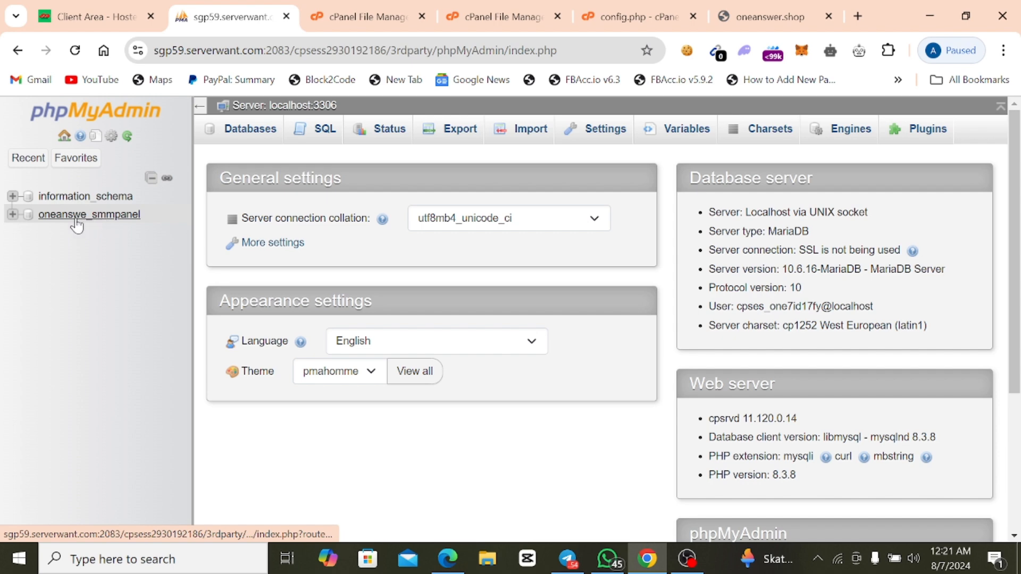
Import the import_database.sql file into the oneanswe_smmpanel database, keeping the SQL format and default options.
{"action": "left_click", "coordinate": [113, 217]}
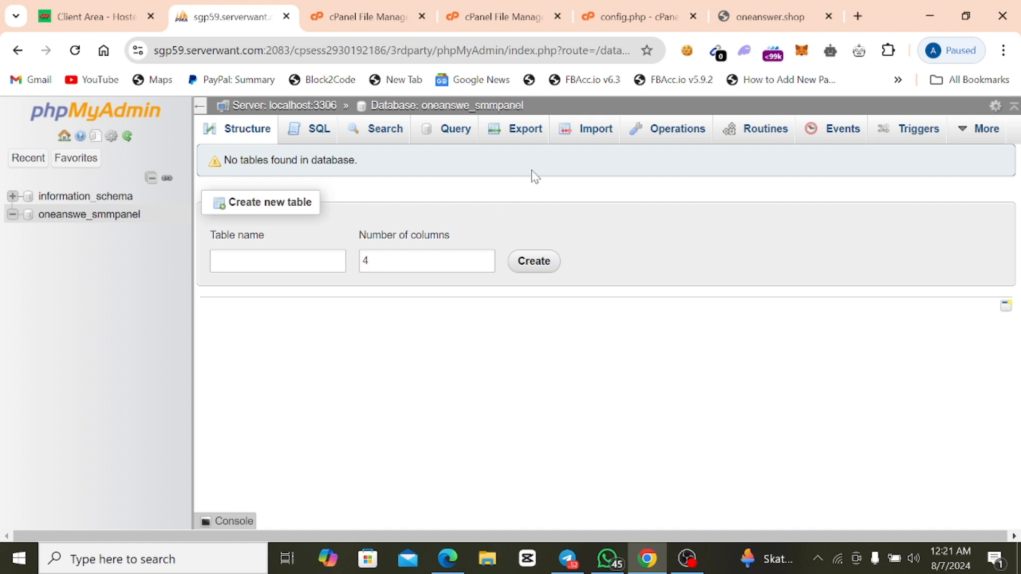
{"action": "left_click", "coordinate": [588, 138]}
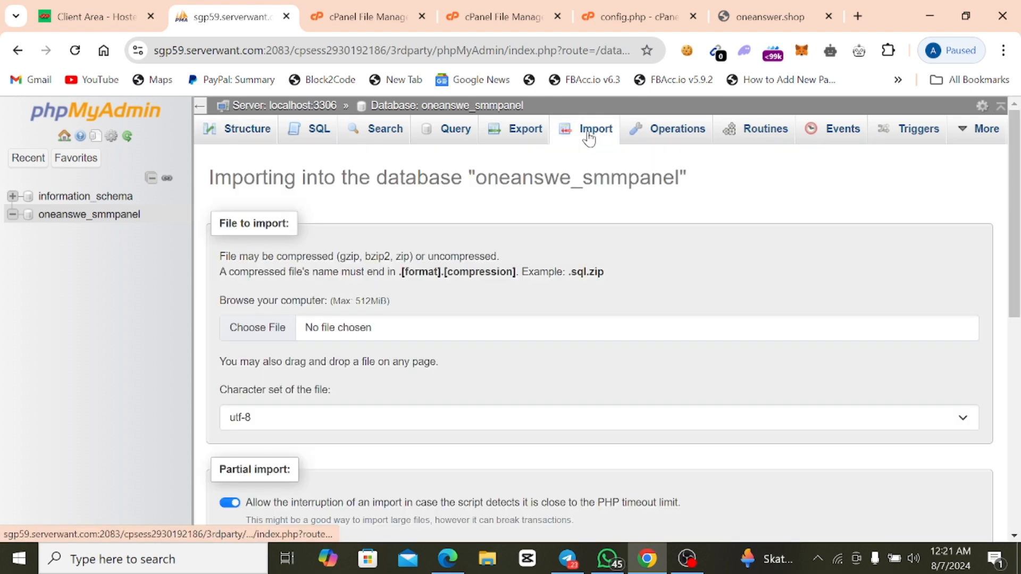
{"action": "left_click", "coordinate": [258, 328]}
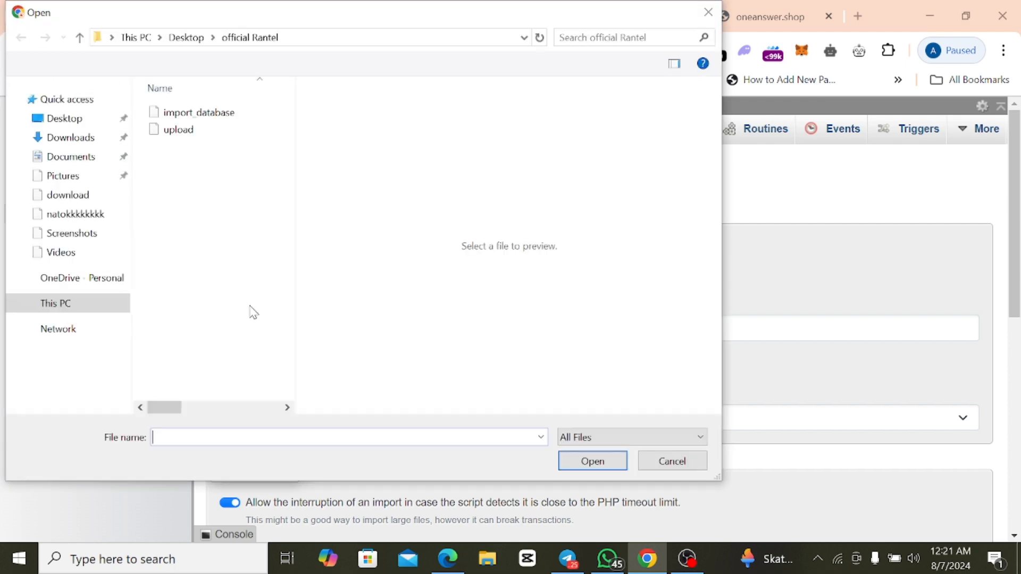
{"action": "left_click", "coordinate": [185, 113]}
{"action": "left_click", "coordinate": [591, 462]}
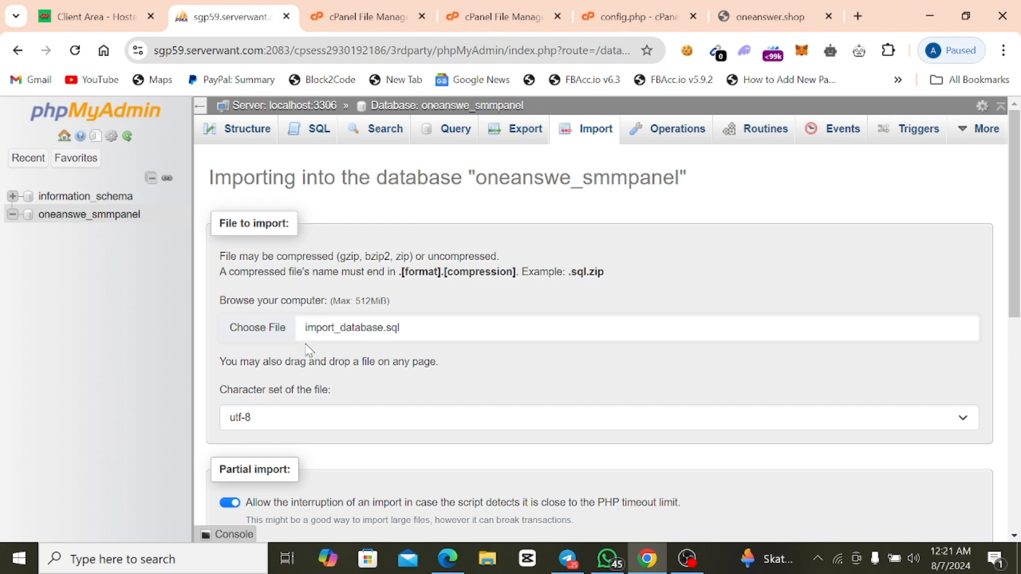
{"action": "scroll", "coordinate": [266, 420], "scroll_direction": "down", "scroll_amount": 8}
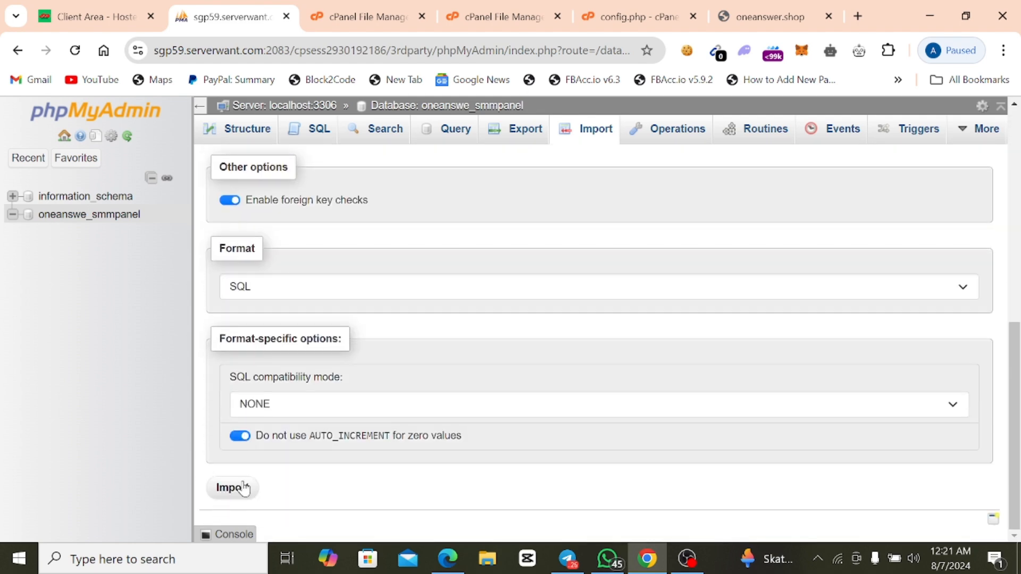
{"action": "left_click", "coordinate": [244, 488]}
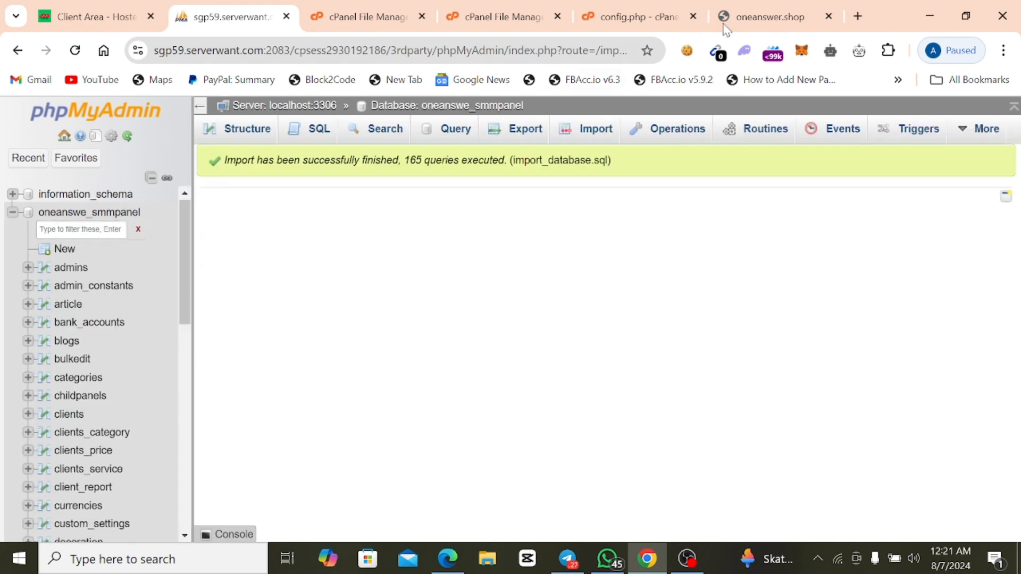
Return to the open oneanswer.shop page and reload it to test the site with the imported database.
{"action": "left_click", "coordinate": [755, 21]}
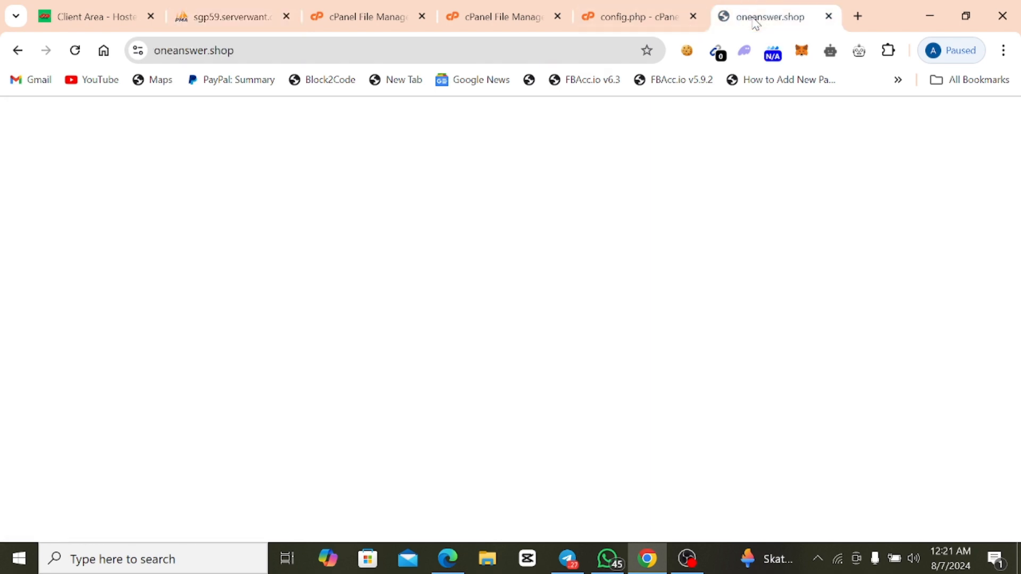
{"action": "right_click", "coordinate": [286, 198]}
{"action": "left_click", "coordinate": [336, 248]}
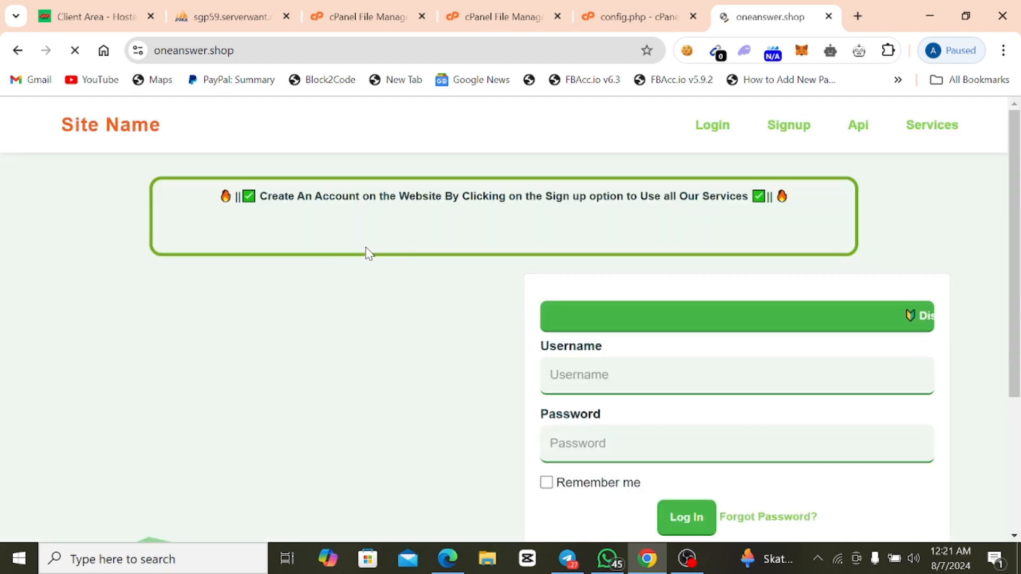
Examine the oneanswer.shop home page from the announcement box through the login form to the page end.
{"action": "scroll", "coordinate": [415, 248], "scroll_direction": "down", "scroll_amount": 1}
{"action": "scroll", "coordinate": [416, 248], "scroll_direction": "up", "scroll_amount": 1}
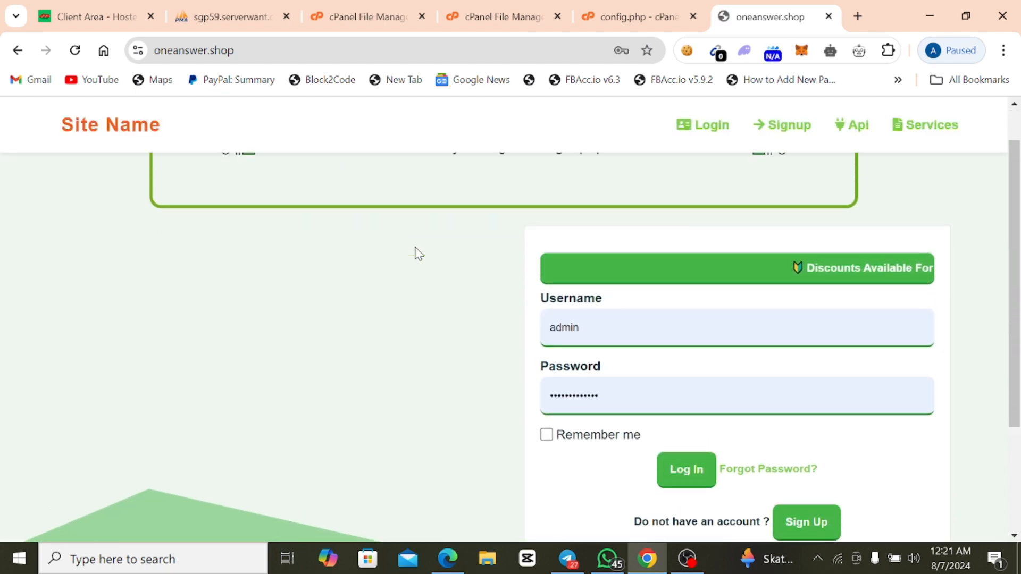
{"action": "scroll", "coordinate": [466, 230], "scroll_direction": "down", "scroll_amount": 1}
{"action": "scroll", "coordinate": [466, 235], "scroll_direction": "down", "scroll_amount": 3}
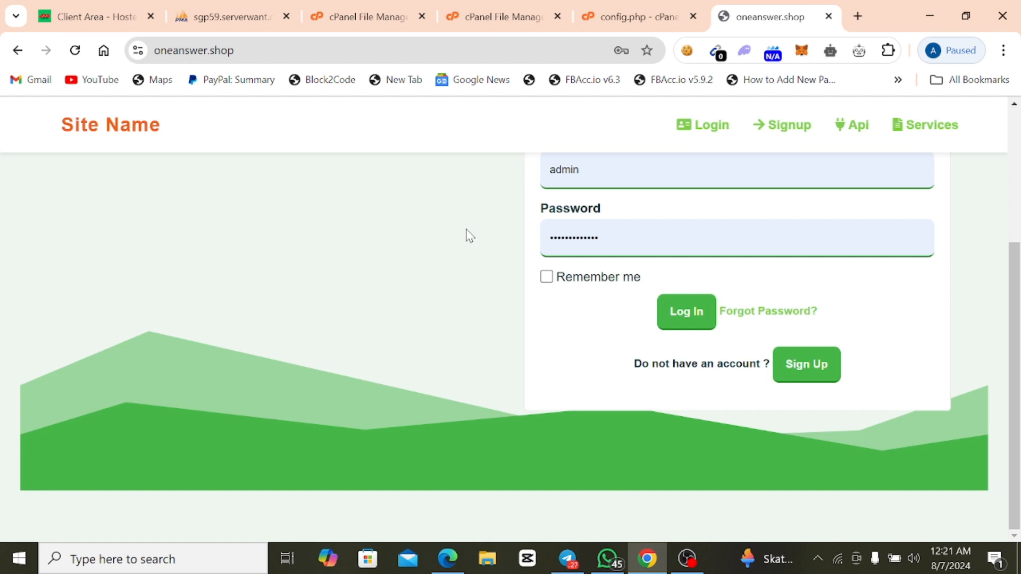
{"action": "scroll", "coordinate": [468, 235], "scroll_direction": "up", "scroll_amount": 3}
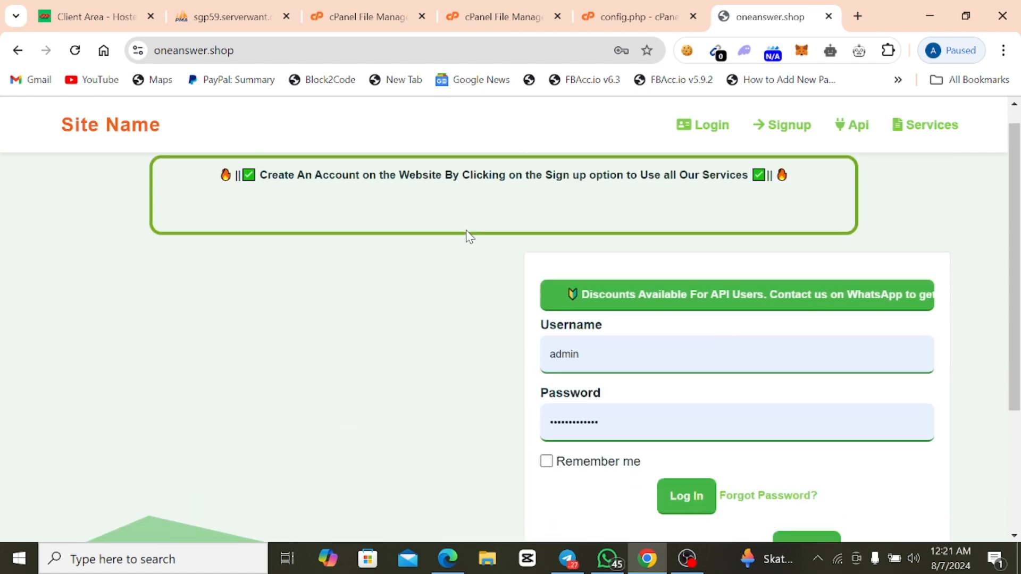
{"action": "scroll", "coordinate": [468, 236], "scroll_direction": "down", "scroll_amount": 3}
{"action": "scroll", "coordinate": [467, 234], "scroll_direction": "up", "scroll_amount": 3}
{"action": "scroll", "coordinate": [467, 234], "scroll_direction": "down", "scroll_amount": 3}
{"action": "scroll", "coordinate": [467, 234], "scroll_direction": "up", "scroll_amount": 3}
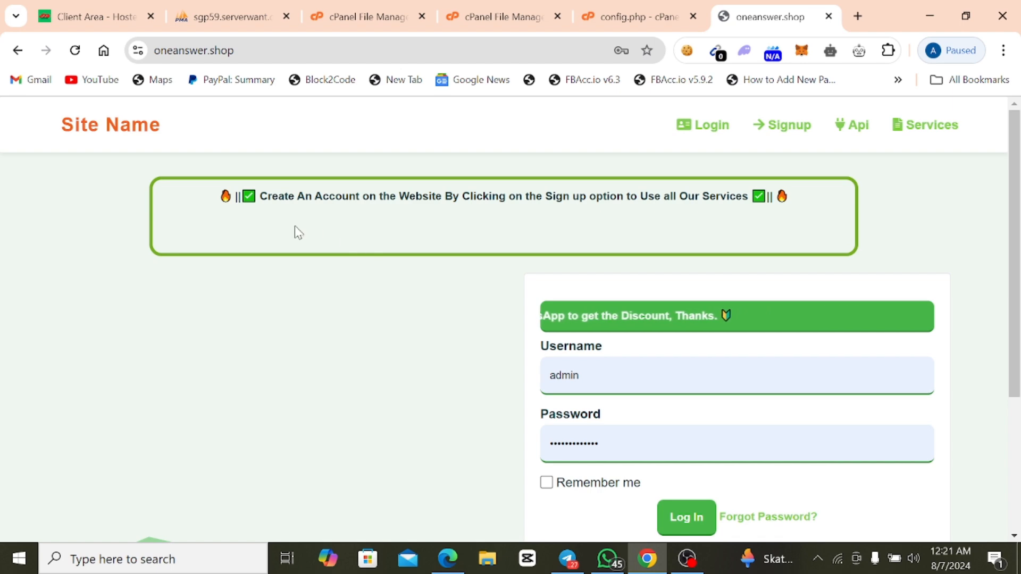
{"action": "scroll", "coordinate": [296, 230], "scroll_direction": "down", "scroll_amount": 3}
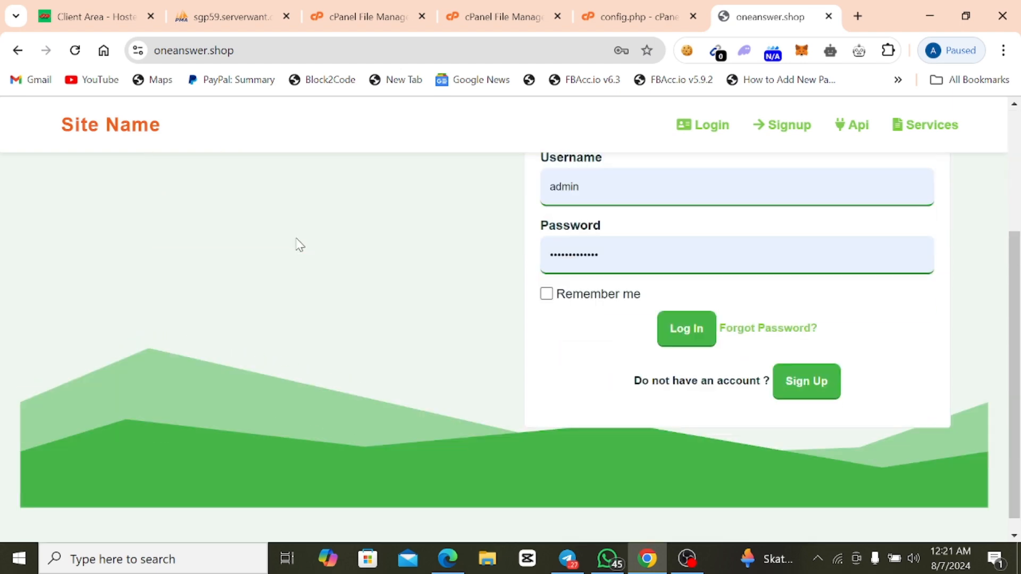
{"action": "scroll", "coordinate": [299, 246], "scroll_direction": "up", "scroll_amount": 1}
{"action": "scroll", "coordinate": [300, 247], "scroll_direction": "down", "scroll_amount": 1}
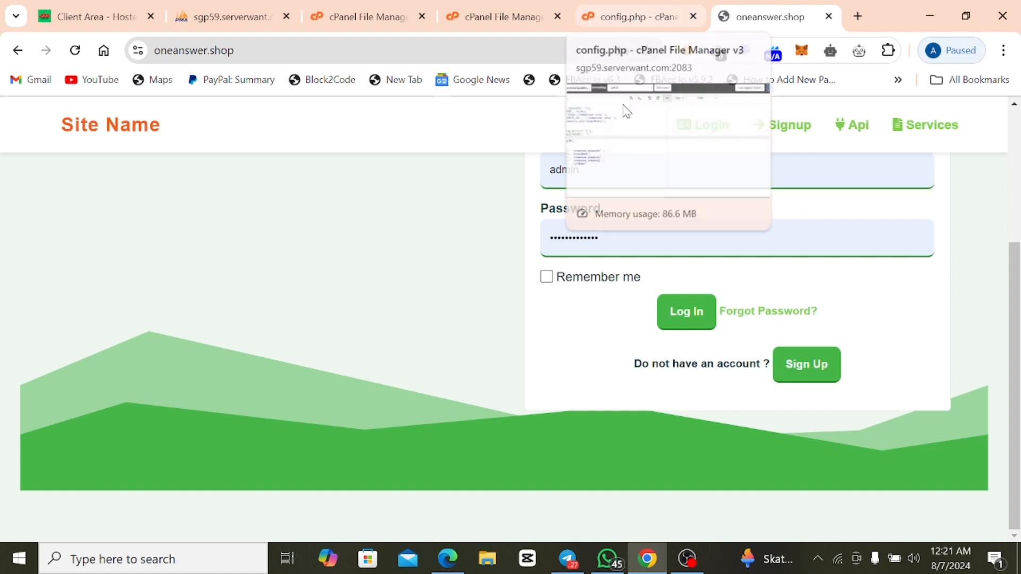
{"action": "scroll", "coordinate": [506, 240], "scroll_direction": "up", "scroll_amount": 1}
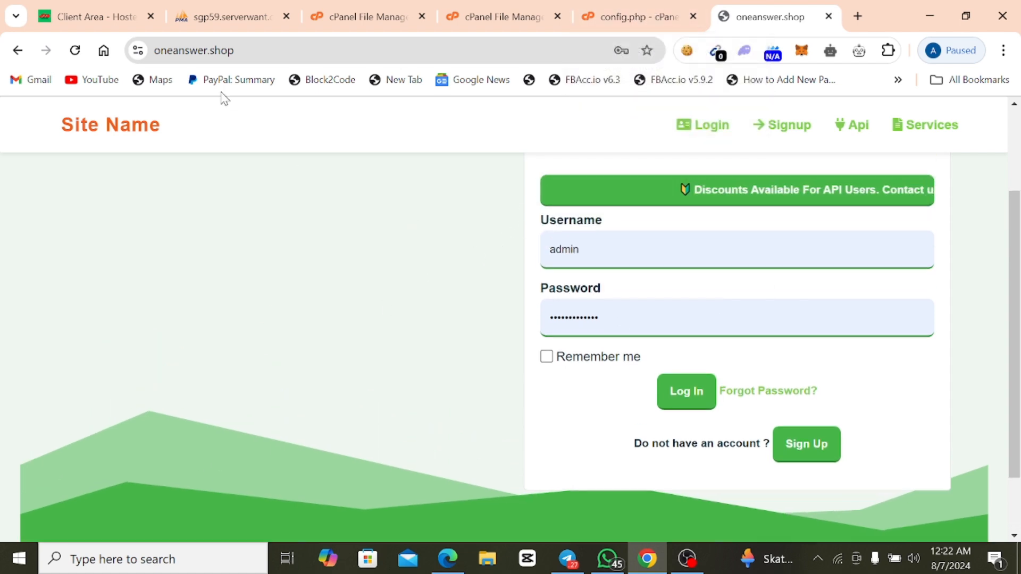
Open the site's admin login page at oneanswer.shop/admin.
{"action": "left_click", "coordinate": [247, 51]}
{"action": "left_click", "coordinate": [267, 50]}
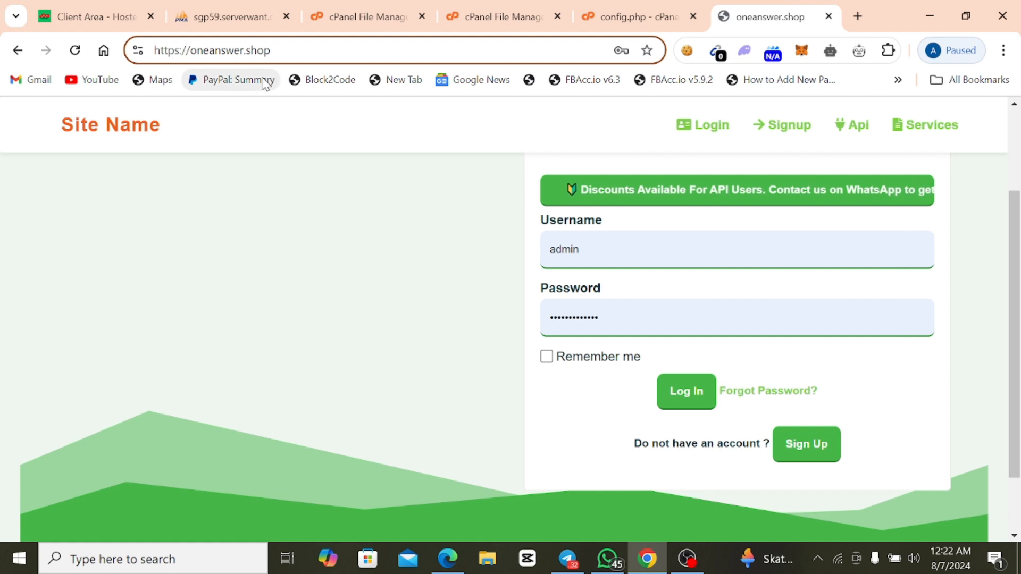
{"action": "type", "text": "/admin"}
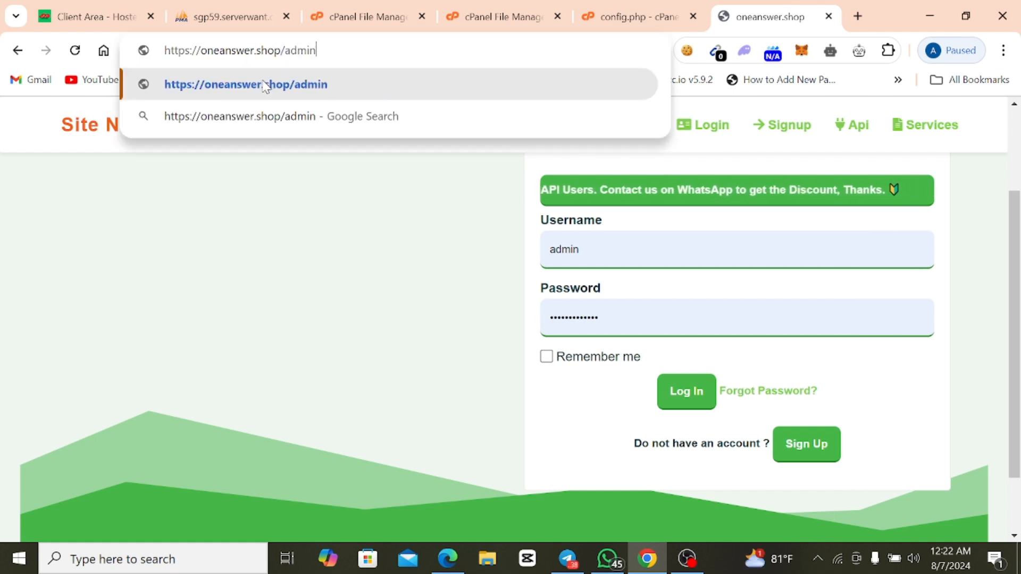
{"action": "key", "text": "Return"}
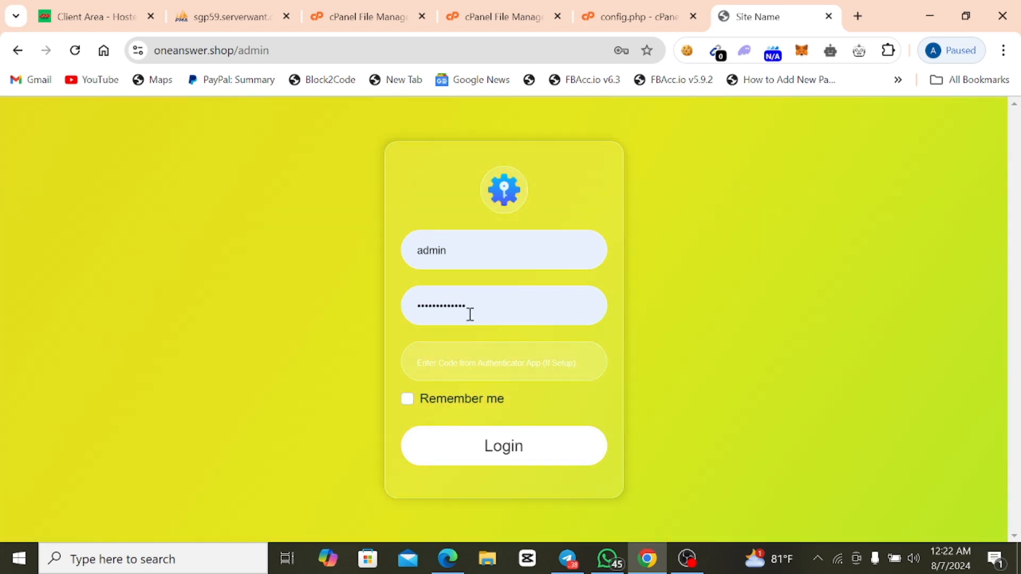
Replace the prefilled password with the admin account password, log in, and skip the two-step verification setup for now.
{"action": "double_click", "coordinate": [470, 312]}
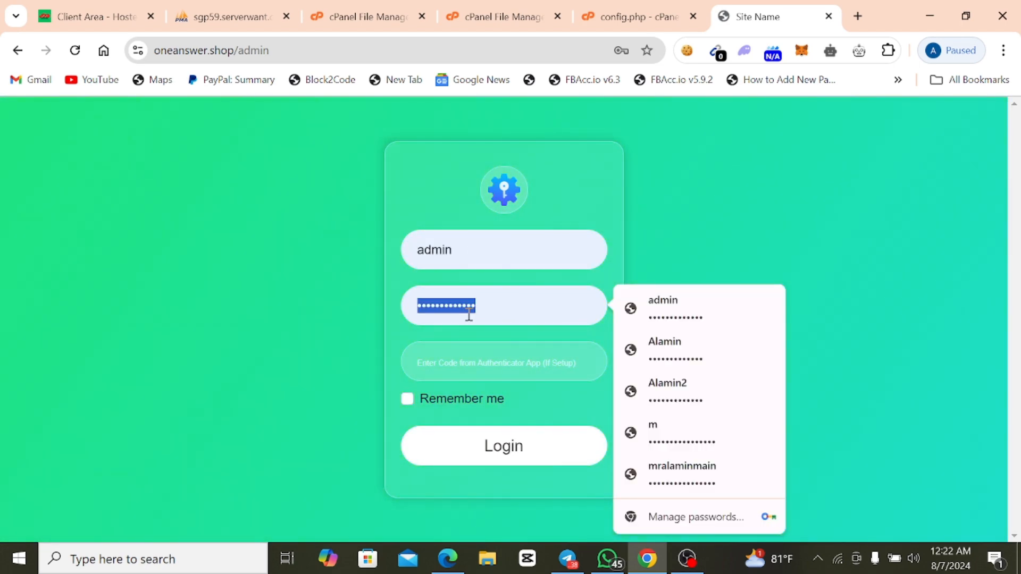
{"action": "type", "text": "•"}
{"action": "key", "text": "Return"}
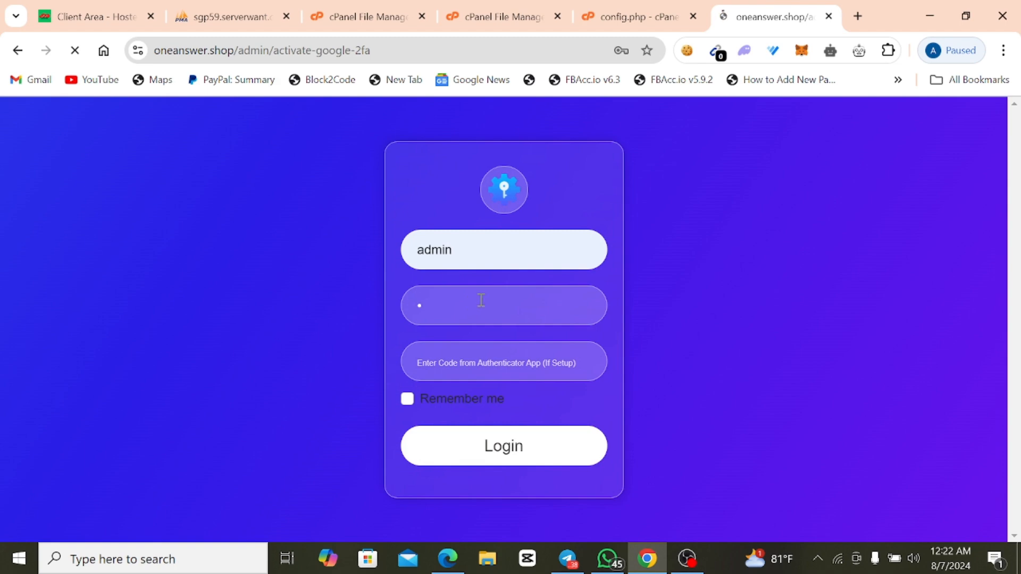
{"action": "scroll", "coordinate": [477, 403], "scroll_direction": "down", "scroll_amount": 1}
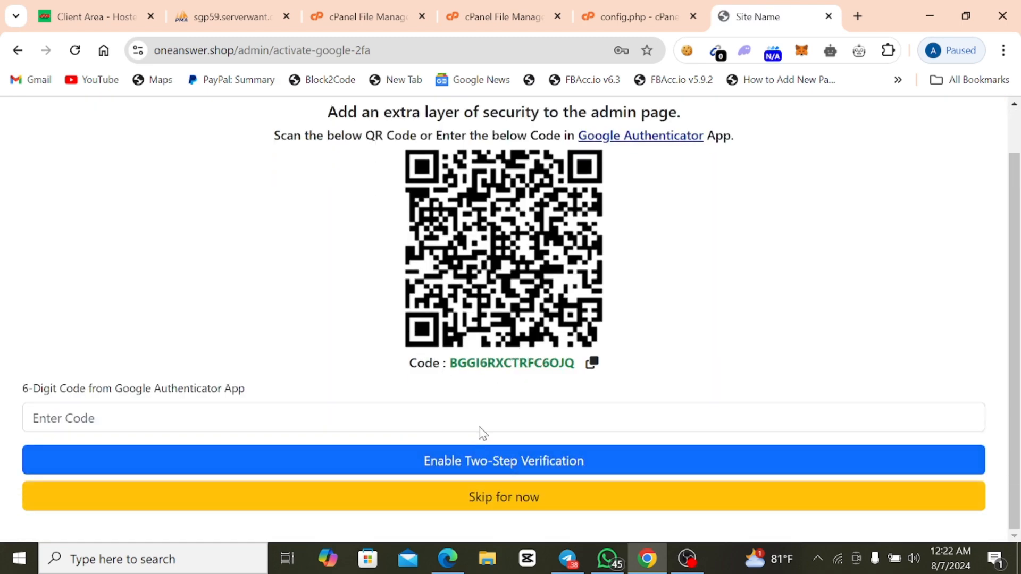
{"action": "left_click", "coordinate": [522, 497]}
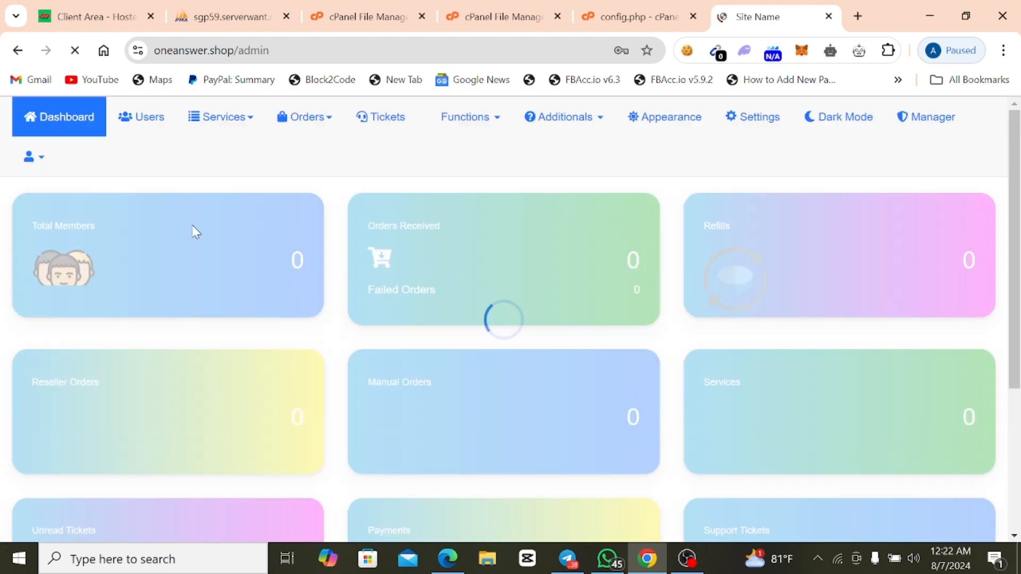
Look over the admin dashboard's statistics cards and page shortcuts.
{"action": "scroll", "coordinate": [442, 255], "scroll_direction": "down", "scroll_amount": 4}
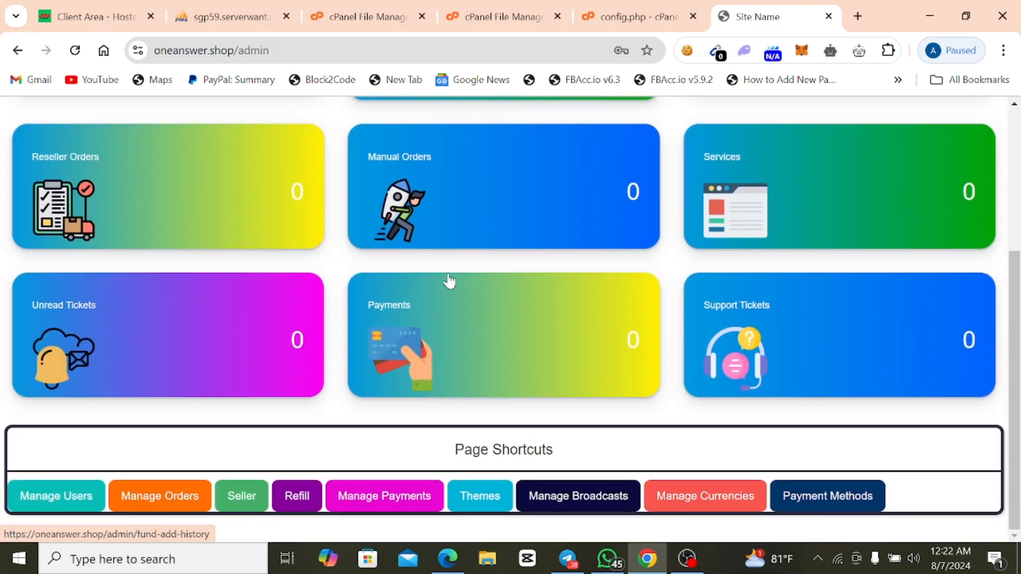
{"action": "scroll", "coordinate": [449, 280], "scroll_direction": "up", "scroll_amount": 1}
{"action": "scroll", "coordinate": [450, 283], "scroll_direction": "up", "scroll_amount": 3}
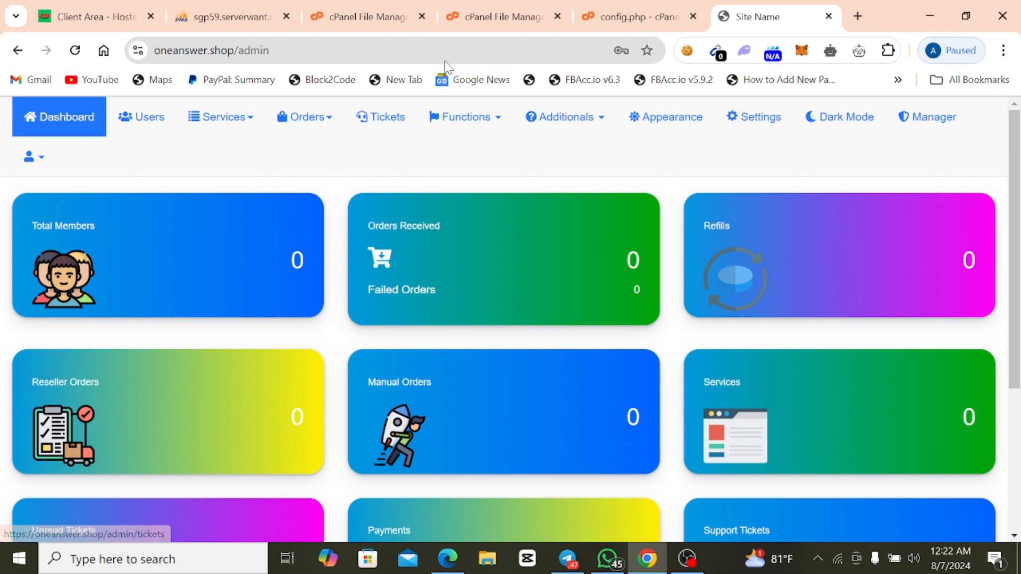
Open oneanswer.shop in a new browser tab alongside the admin panel and look over its public home page.
{"action": "left_click", "coordinate": [857, 16]}
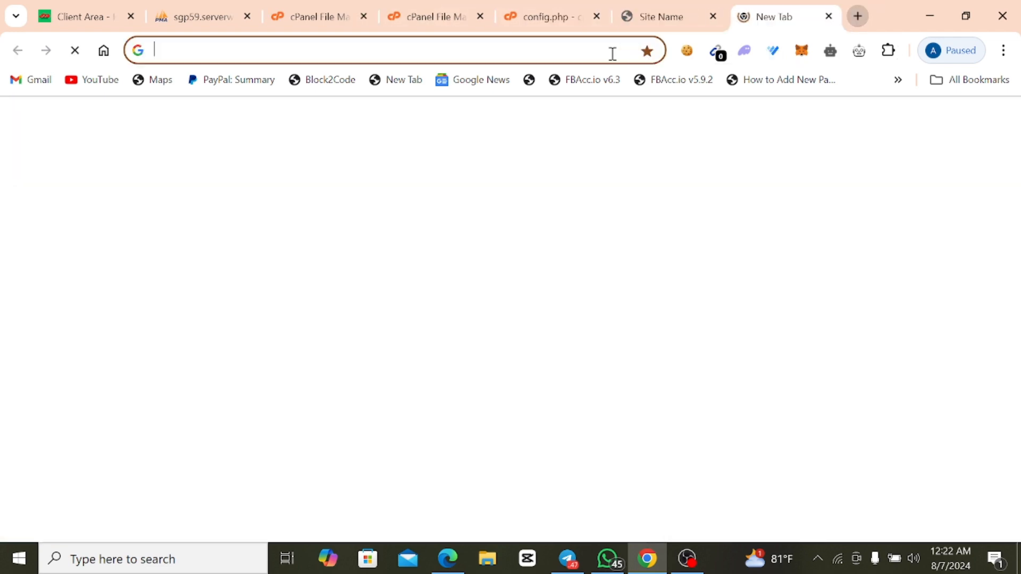
{"action": "right_click", "coordinate": [611, 52]}
{"action": "left_click", "coordinate": [673, 212]}
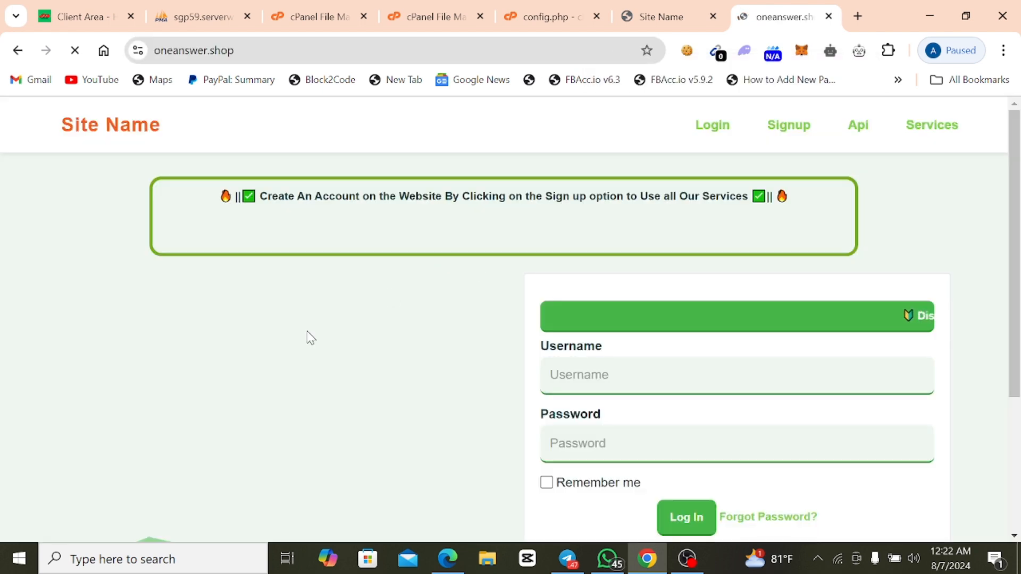
{"action": "scroll", "coordinate": [383, 286], "scroll_direction": "down", "scroll_amount": 3}
{"action": "scroll", "coordinate": [387, 299], "scroll_direction": "up", "scroll_amount": 4}
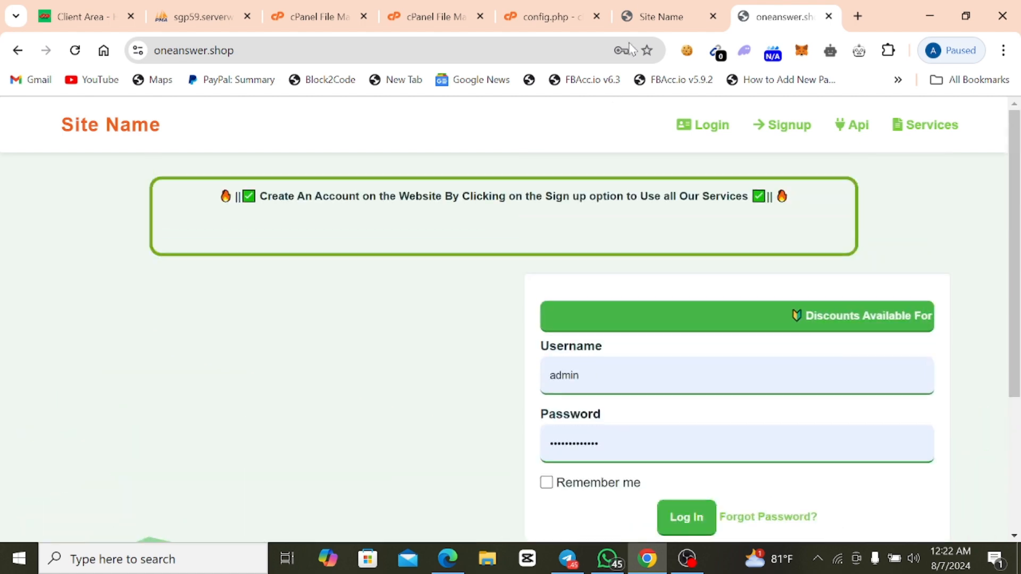
{"action": "scroll", "coordinate": [589, 292], "scroll_direction": "down", "scroll_amount": 4}
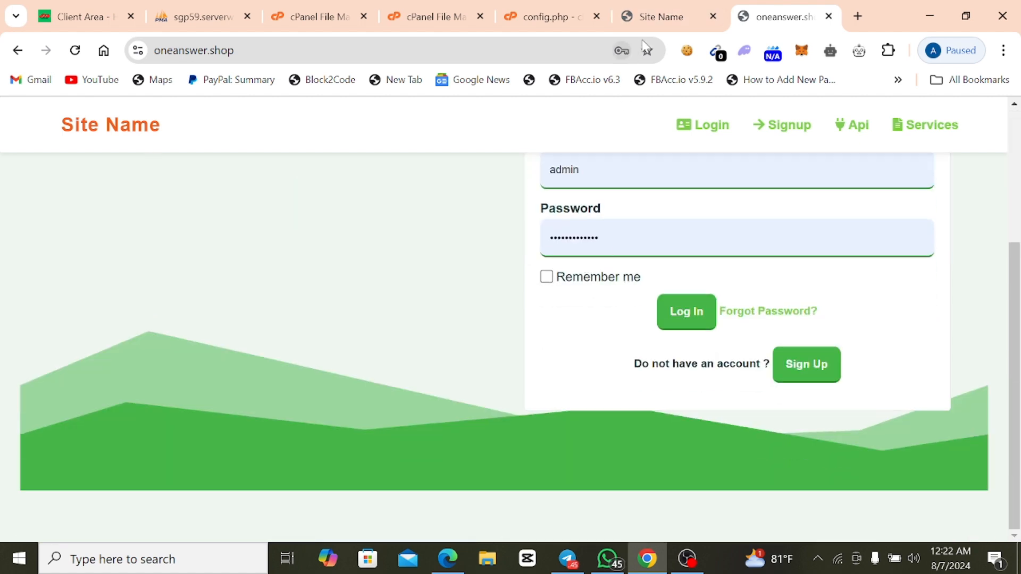
Return to the admin panel's settings and look over the General Settings page and its list of settings sections.
{"action": "left_click", "coordinate": [660, 17]}
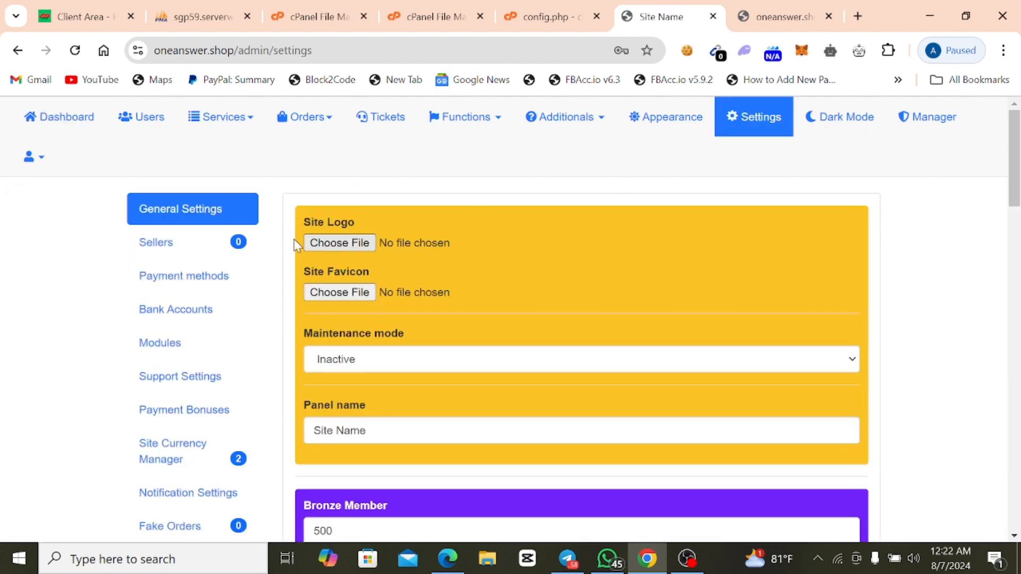
{"action": "scroll", "coordinate": [176, 349], "scroll_direction": "down", "scroll_amount": 3}
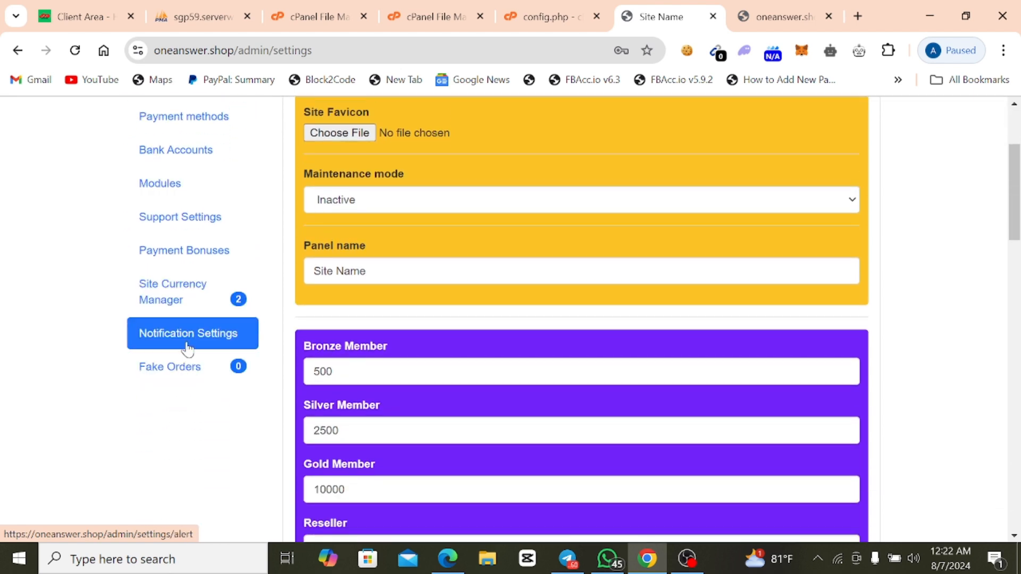
{"action": "scroll", "coordinate": [188, 343], "scroll_direction": "up", "scroll_amount": 2}
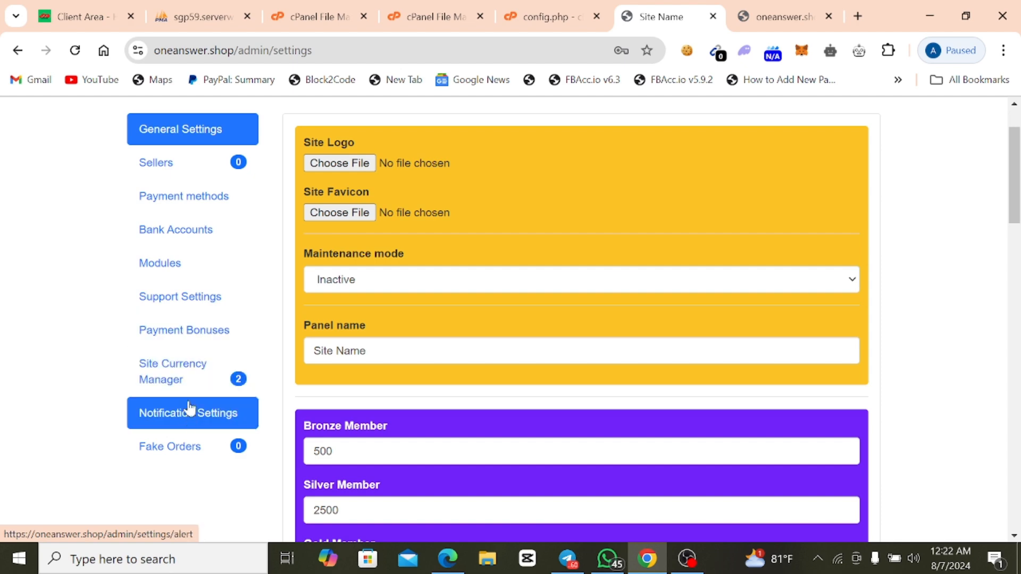
{"action": "scroll", "coordinate": [187, 415], "scroll_direction": "down", "scroll_amount": 2}
{"action": "scroll", "coordinate": [187, 419], "scroll_direction": "up", "scroll_amount": 3}
Open the admin panel's appearance page and look through the list of available themes.
{"action": "left_click", "coordinate": [659, 122]}
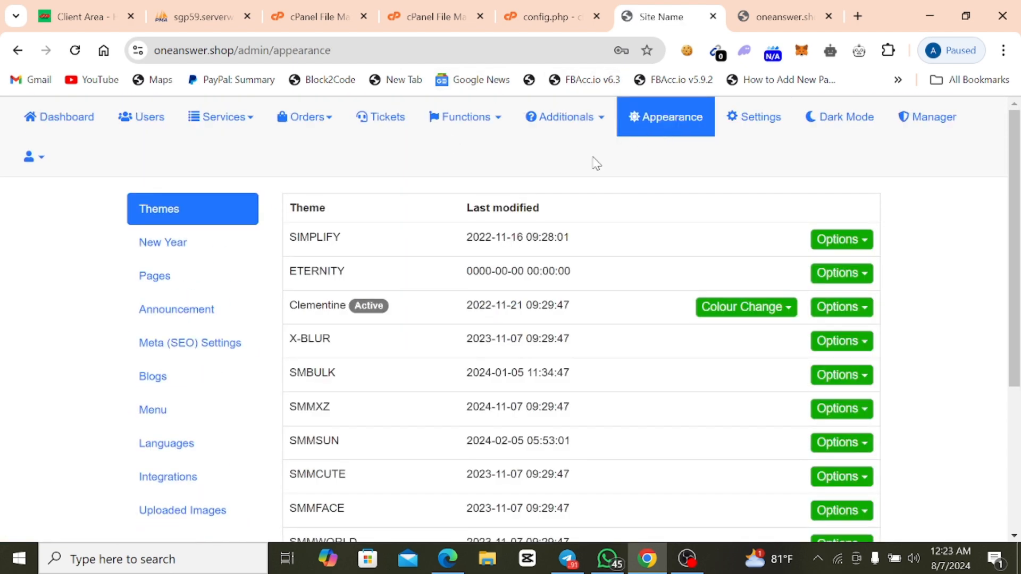
{"action": "scroll", "coordinate": [407, 318], "scroll_direction": "down", "scroll_amount": 4}
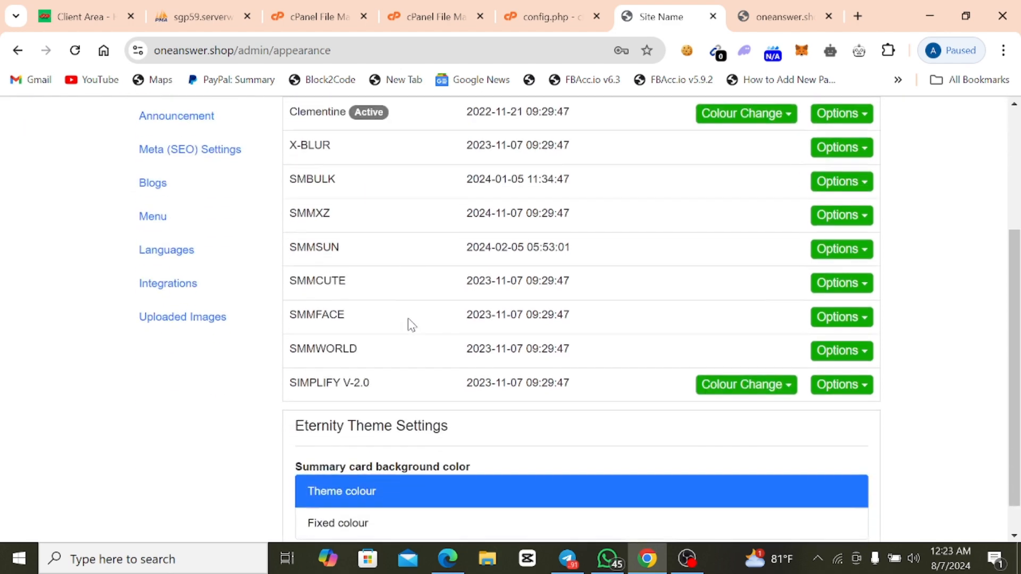
{"action": "scroll", "coordinate": [406, 426], "scroll_direction": "up", "scroll_amount": 4}
{"action": "scroll", "coordinate": [379, 278], "scroll_direction": "down", "scroll_amount": 4}
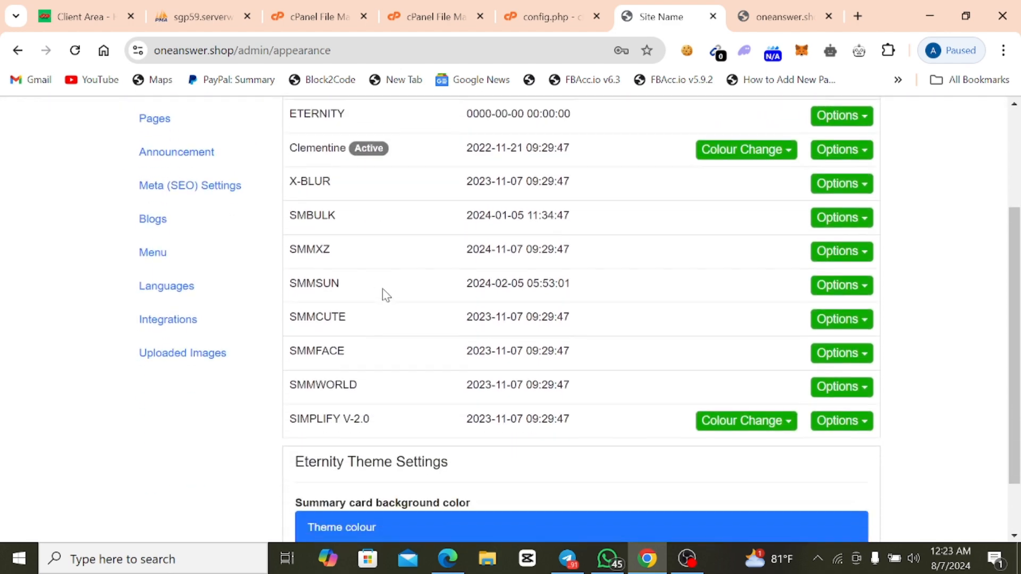
{"action": "scroll", "coordinate": [353, 356], "scroll_direction": "up", "scroll_amount": 4}
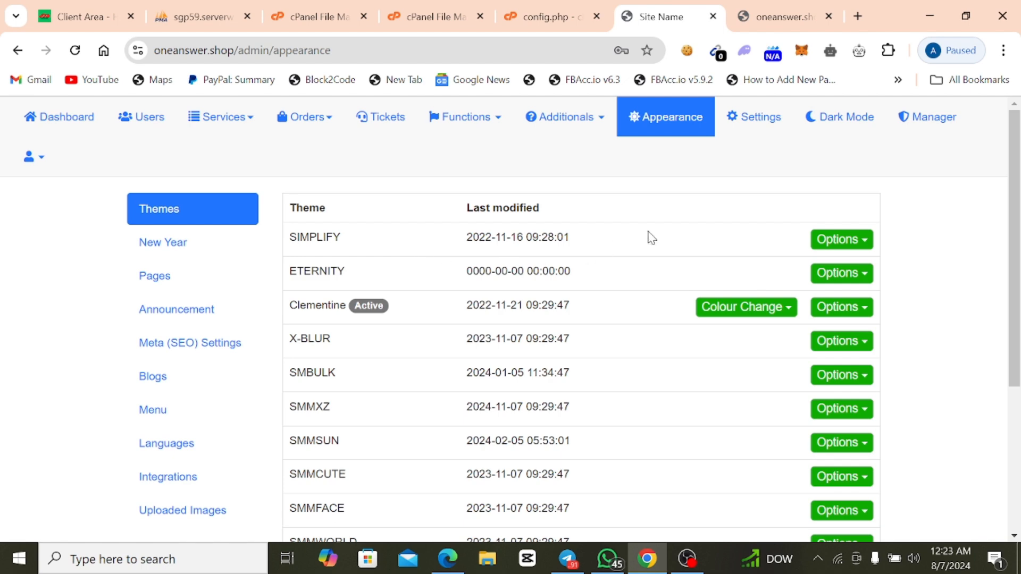
Activate the SIMPLIFY theme and reload the public oneanswer.shop home page to look over the new design.
{"action": "left_click", "coordinate": [828, 244]}
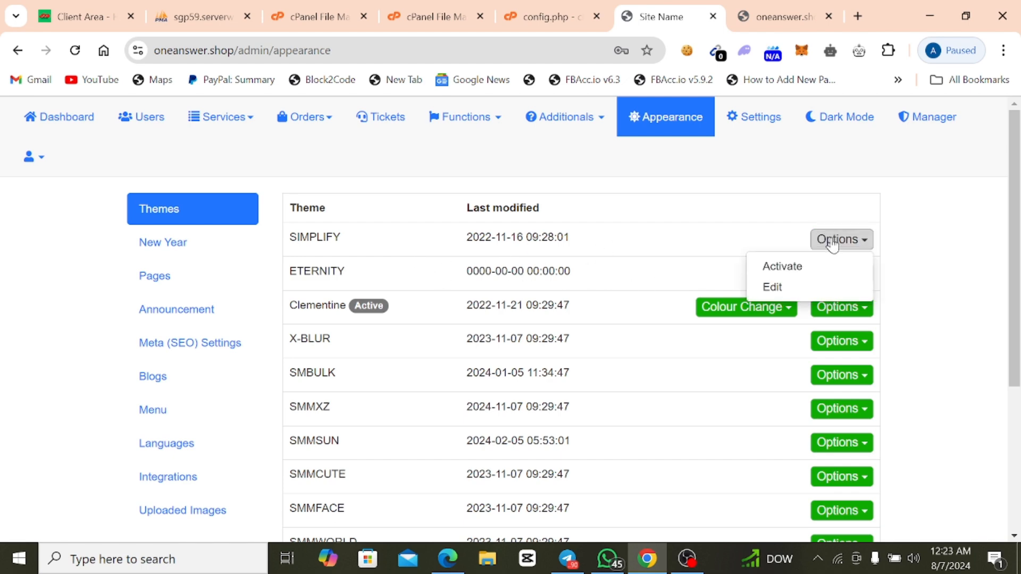
{"action": "left_click", "coordinate": [831, 272]}
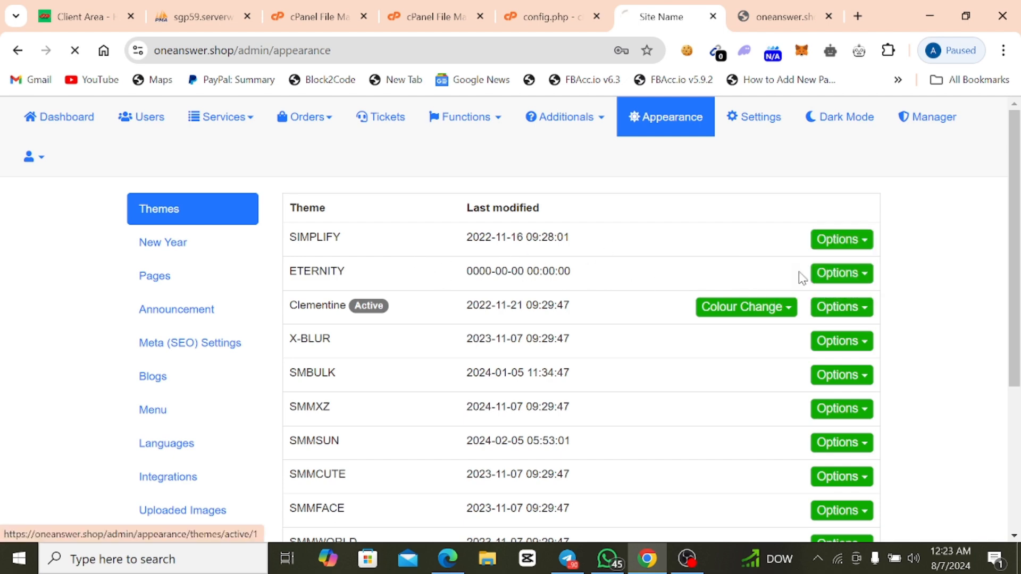
{"action": "left_click", "coordinate": [765, 16]}
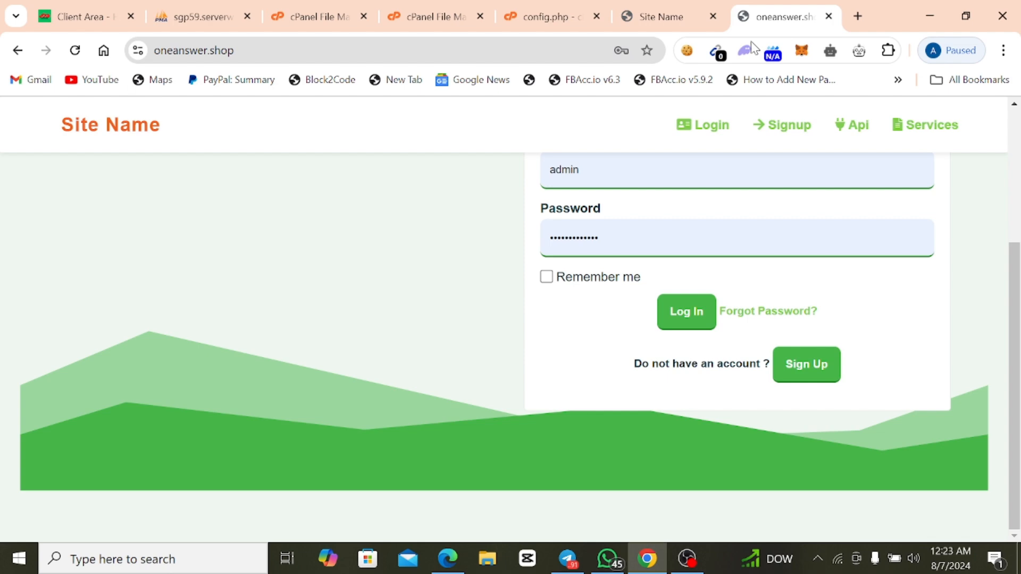
{"action": "right_click", "coordinate": [372, 237]}
{"action": "left_click", "coordinate": [442, 294]}
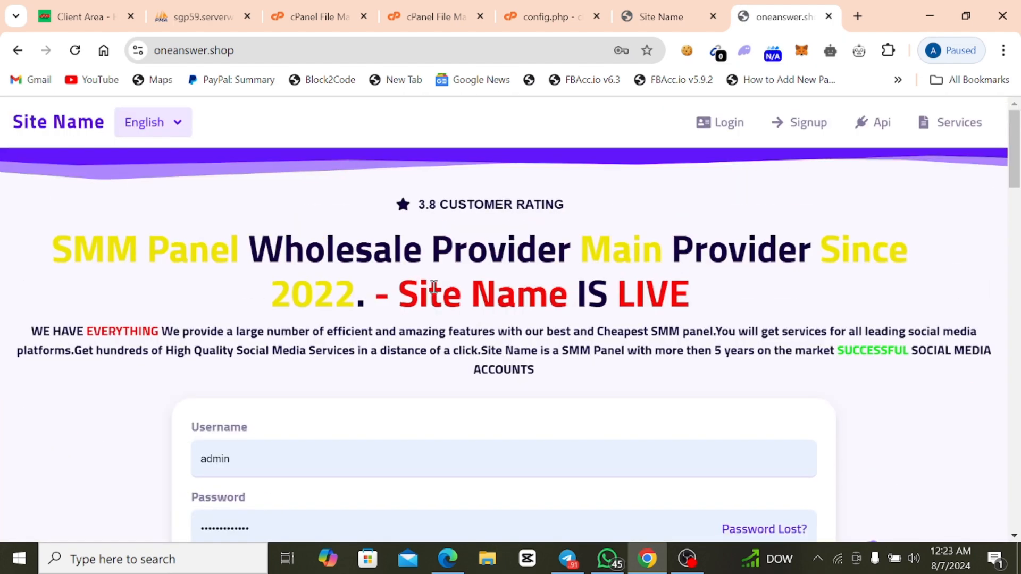
{"action": "scroll", "coordinate": [434, 287], "scroll_direction": "down", "scroll_amount": 3}
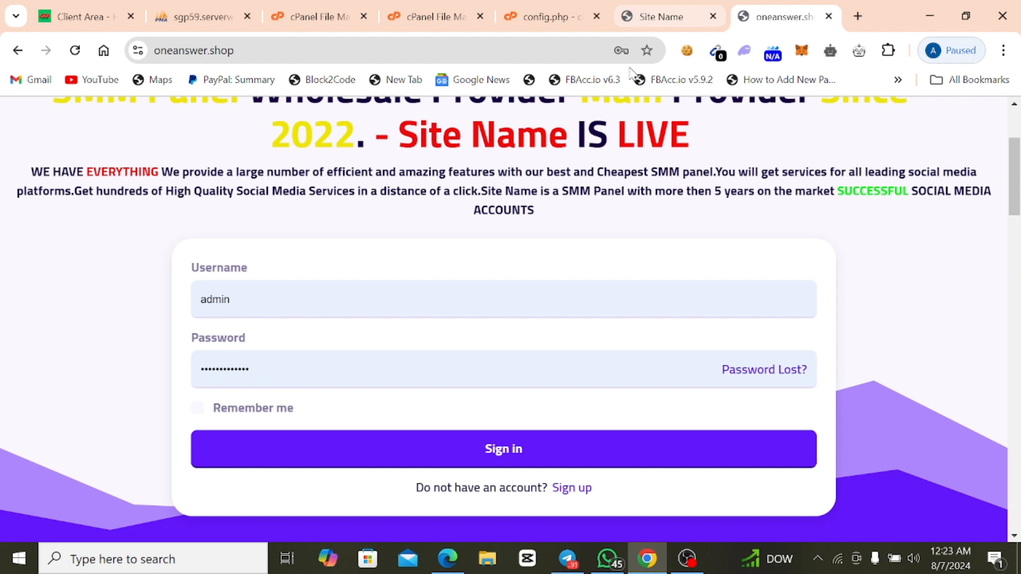
Switch the active theme back to Clementine and reload the public home page to check its design.
{"action": "left_click", "coordinate": [643, 21]}
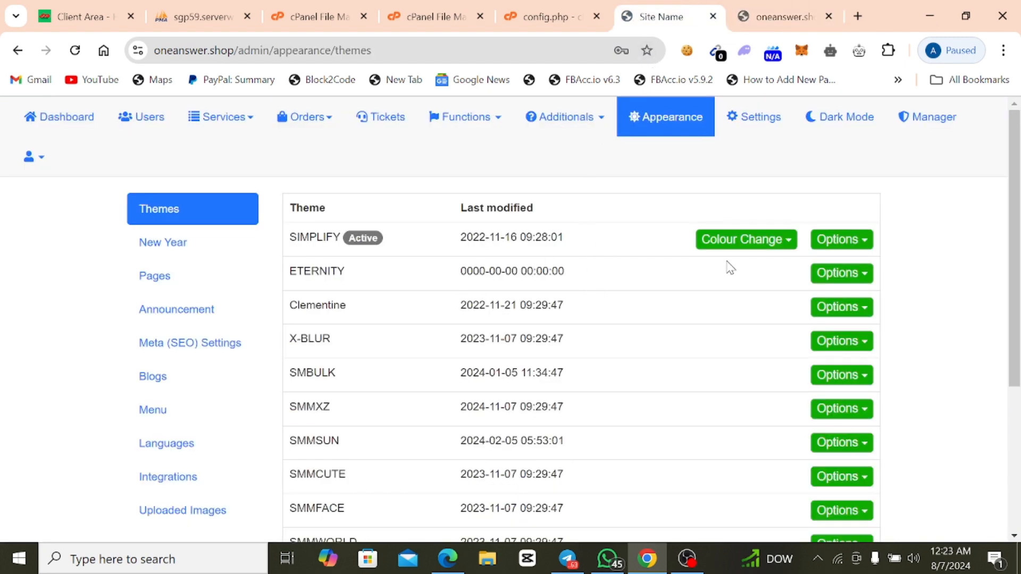
{"action": "left_click", "coordinate": [816, 309]}
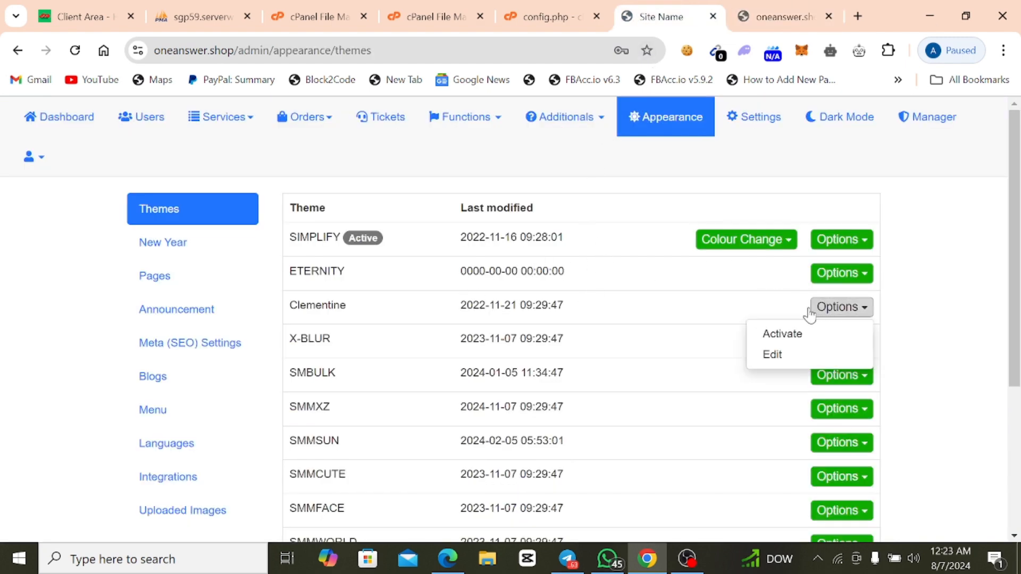
{"action": "left_click", "coordinate": [777, 336]}
{"action": "left_click", "coordinate": [797, 18]}
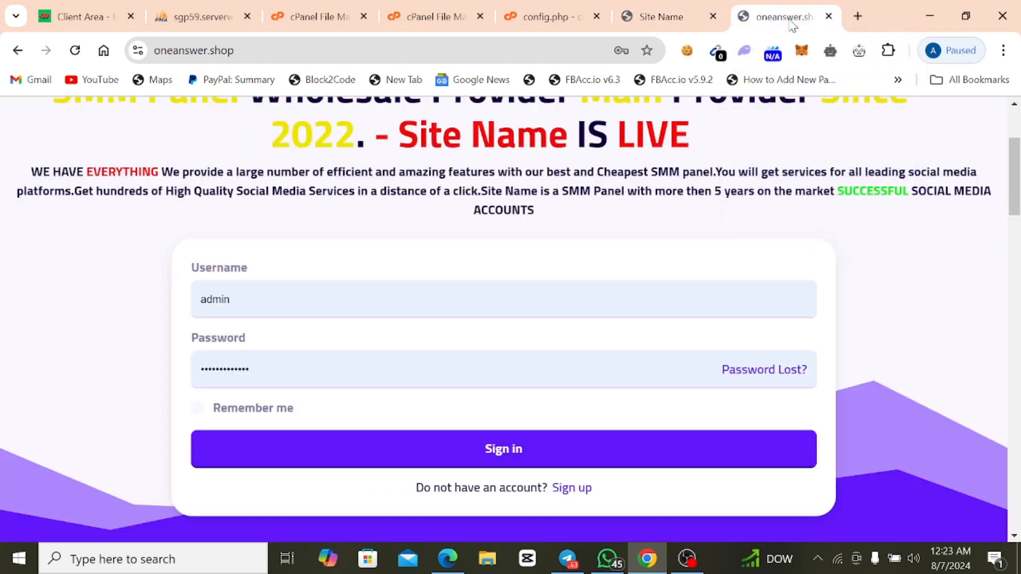
{"action": "right_click", "coordinate": [458, 239]}
{"action": "left_click", "coordinate": [512, 301]}
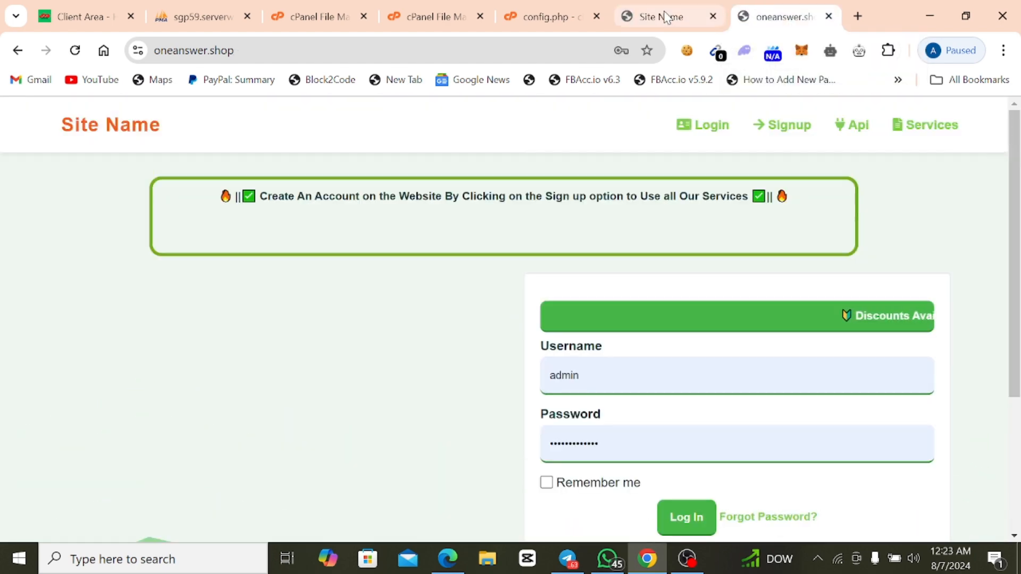
Activate the ETERNITY theme in the admin panel's theme list.
{"action": "left_click", "coordinate": [662, 17]}
{"action": "left_click", "coordinate": [827, 282]}
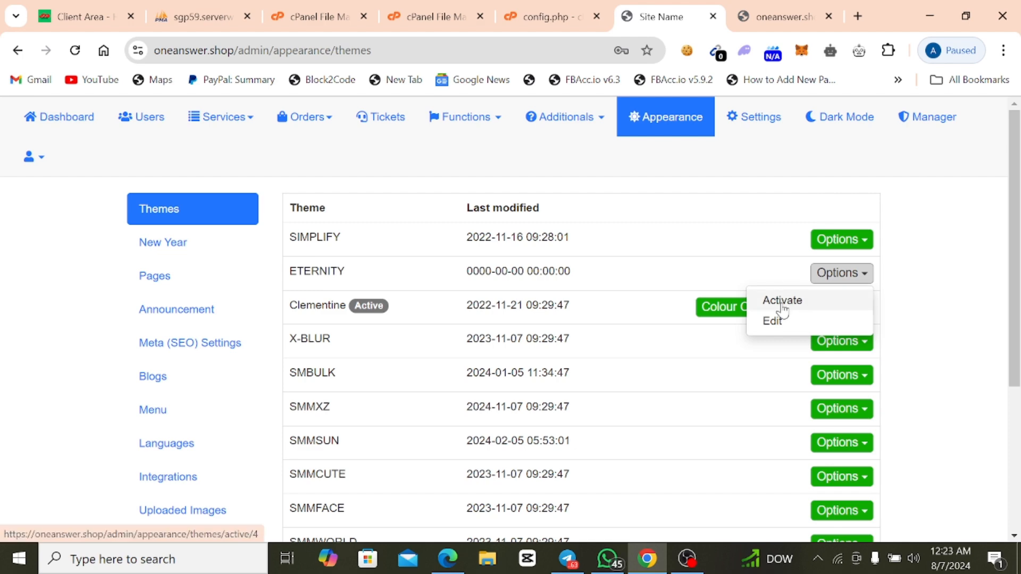
{"action": "left_click", "coordinate": [781, 299]}
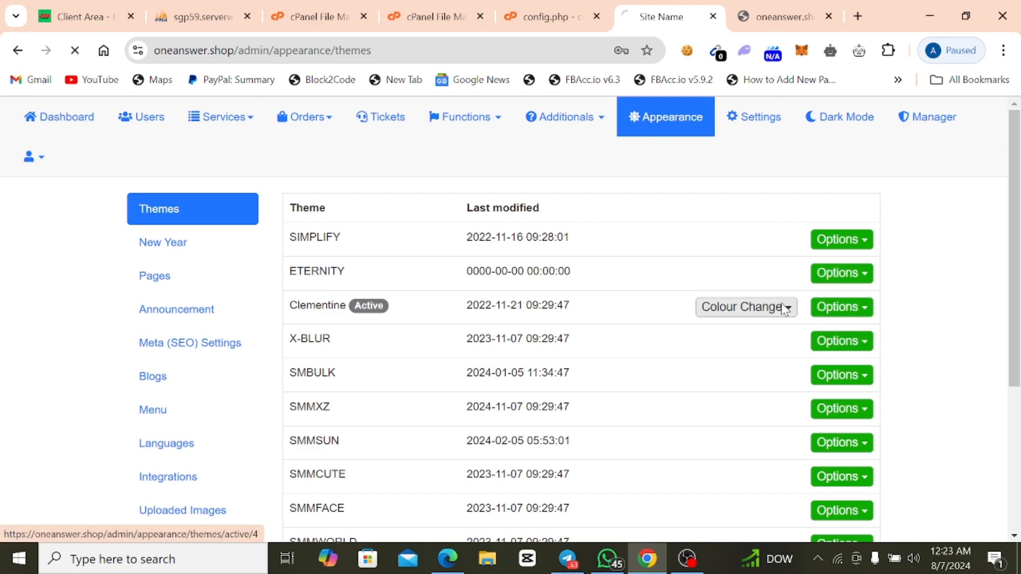
Make SIMPLIFY the active theme again, then reload the public home page and view its login section.
{"action": "left_click", "coordinate": [826, 238]}
{"action": "left_click", "coordinate": [806, 267]}
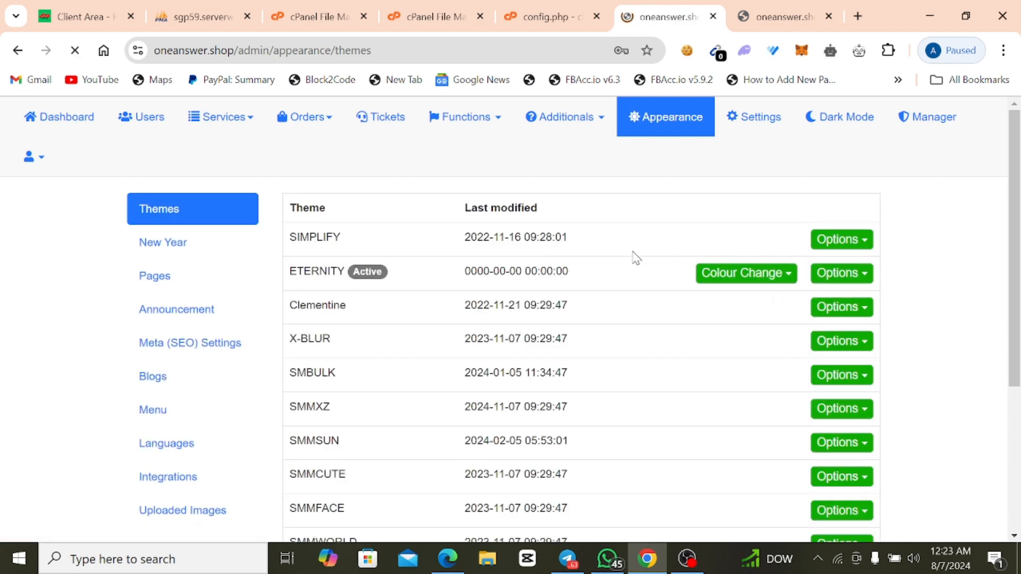
{"action": "left_click", "coordinate": [788, 15]}
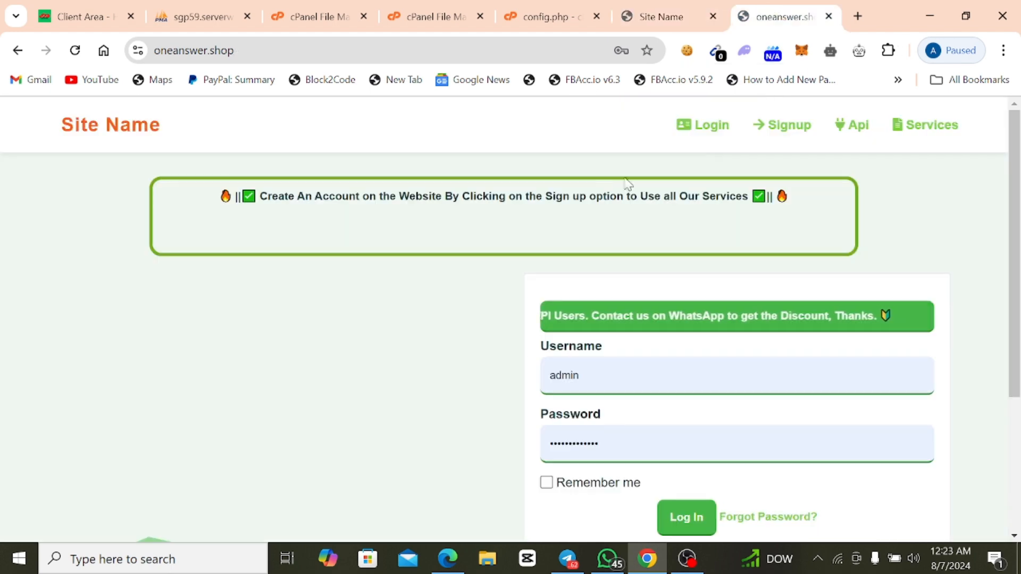
{"action": "right_click", "coordinate": [577, 197]}
{"action": "left_click", "coordinate": [685, 255]}
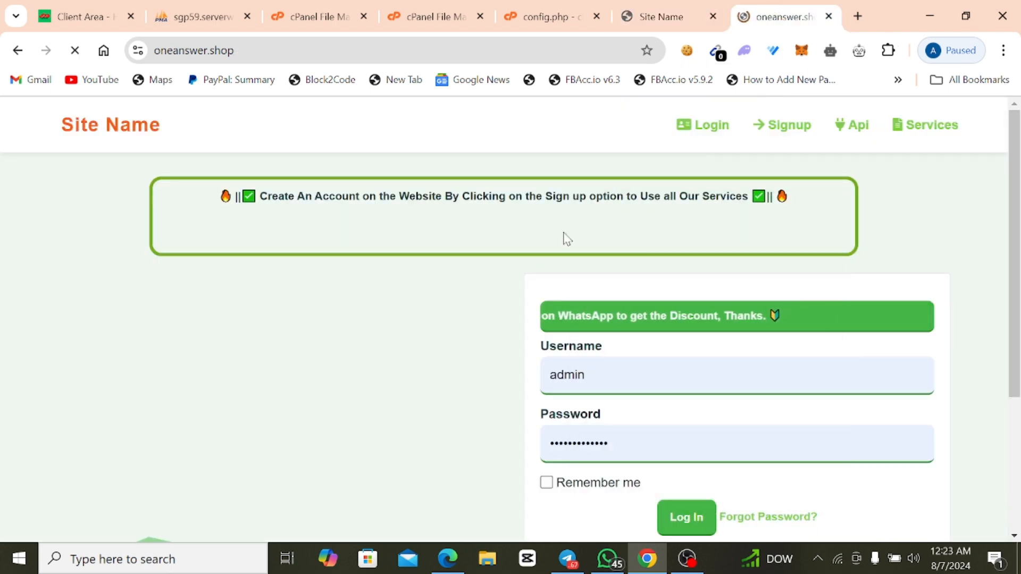
{"action": "scroll", "coordinate": [493, 219], "scroll_direction": "down", "scroll_amount": 2}
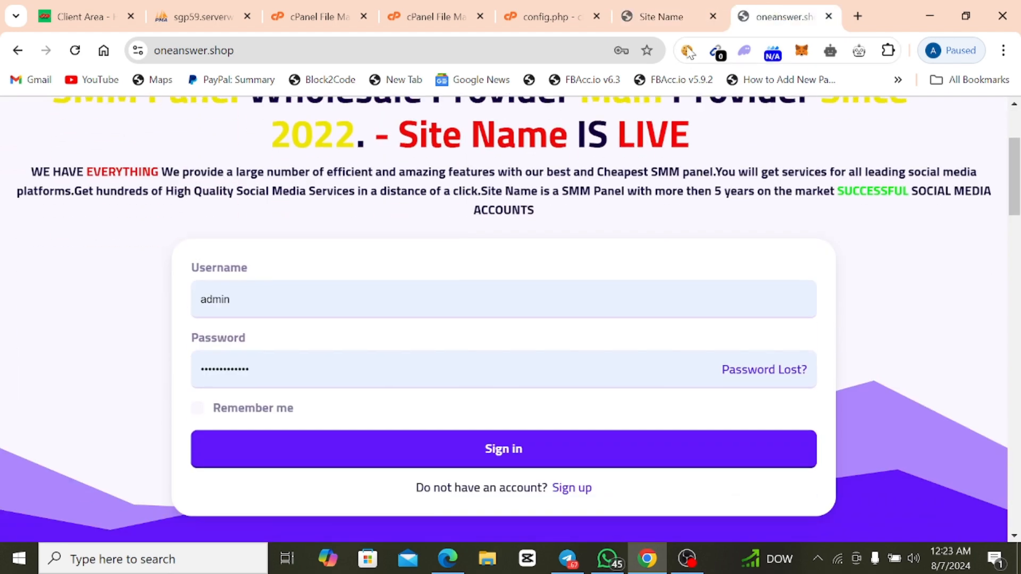
Activate the X-BLUR theme in the admin panel and reload the public home page to preview it.
{"action": "left_click", "coordinate": [683, 16]}
{"action": "left_click", "coordinate": [840, 340]}
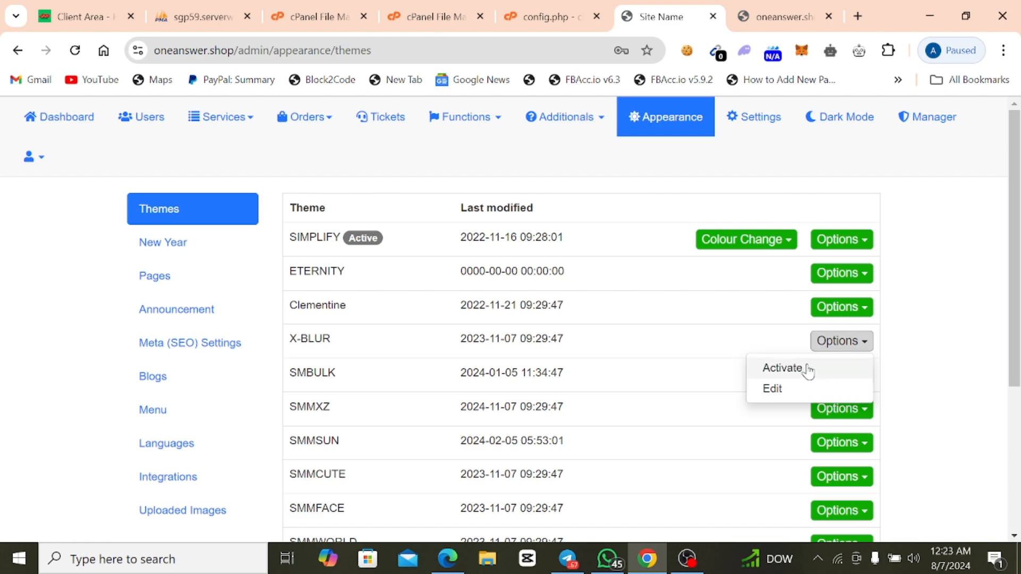
{"action": "left_click", "coordinate": [805, 368]}
{"action": "left_click", "coordinate": [762, 24]}
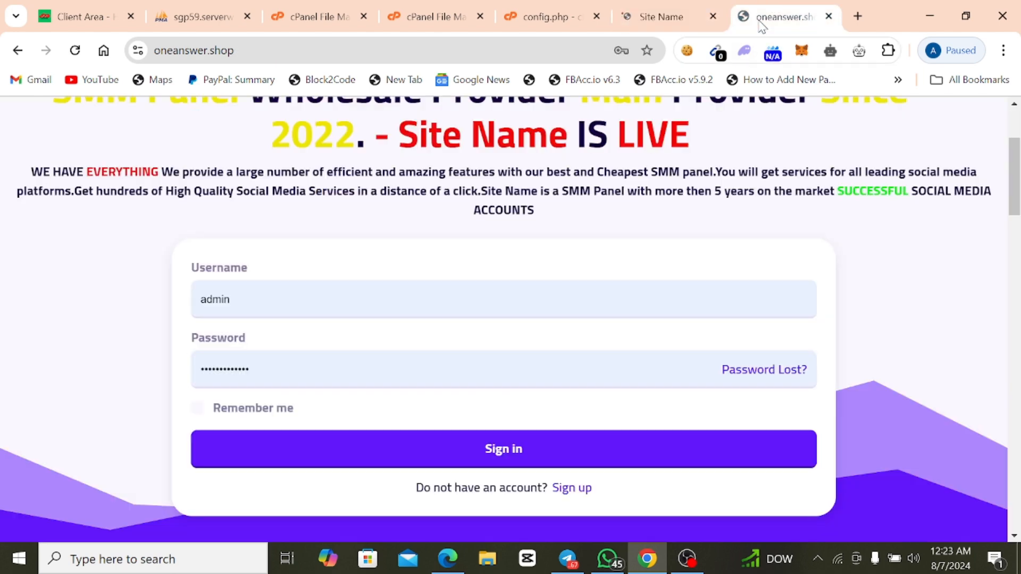
{"action": "right_click", "coordinate": [636, 181]}
{"action": "left_click", "coordinate": [678, 240]}
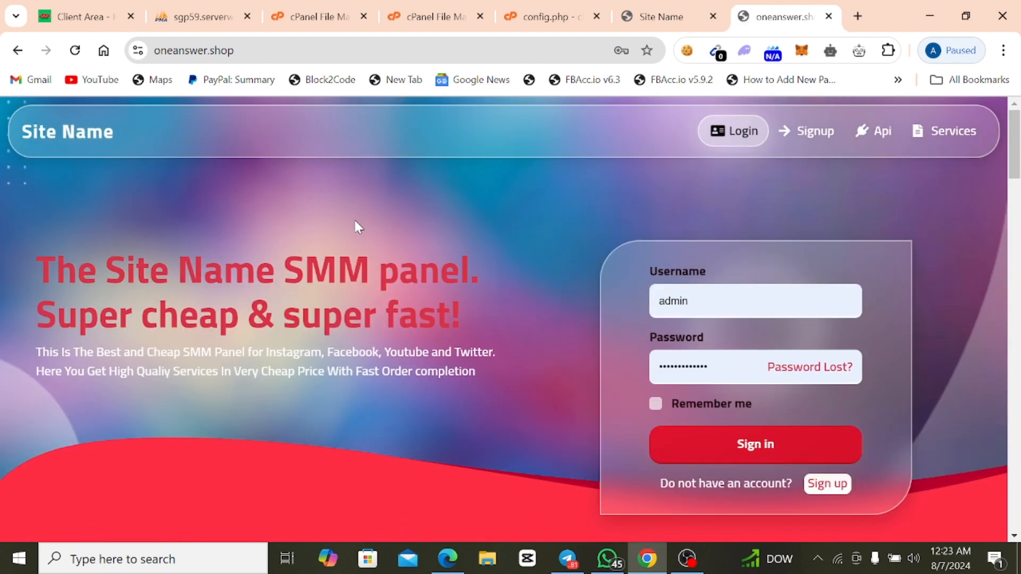
Activate the SMBULK theme in the admin panel and reload the public home page to preview it.
{"action": "left_click", "coordinate": [645, 19]}
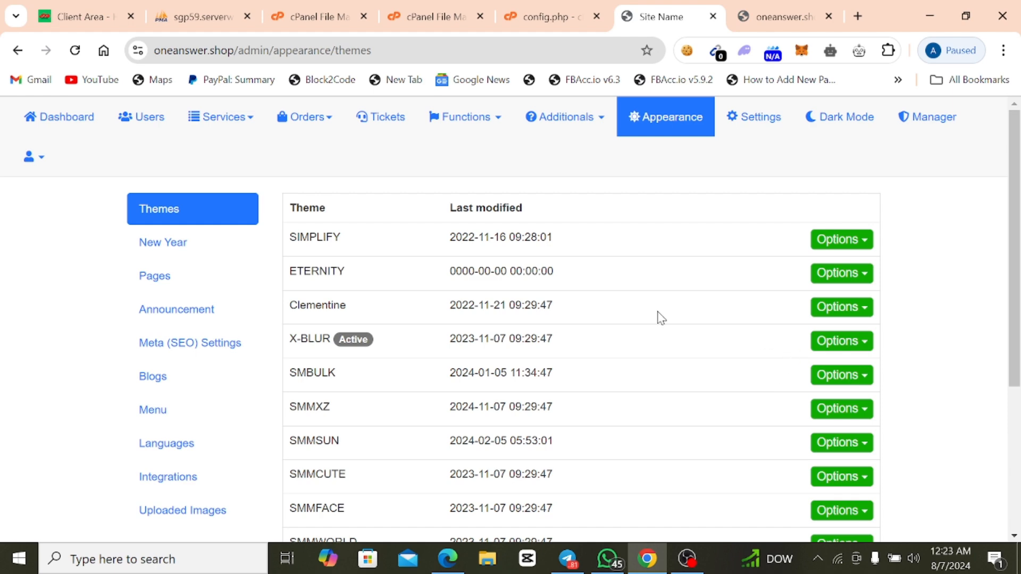
{"action": "left_click", "coordinate": [824, 379]}
{"action": "left_click", "coordinate": [796, 404]}
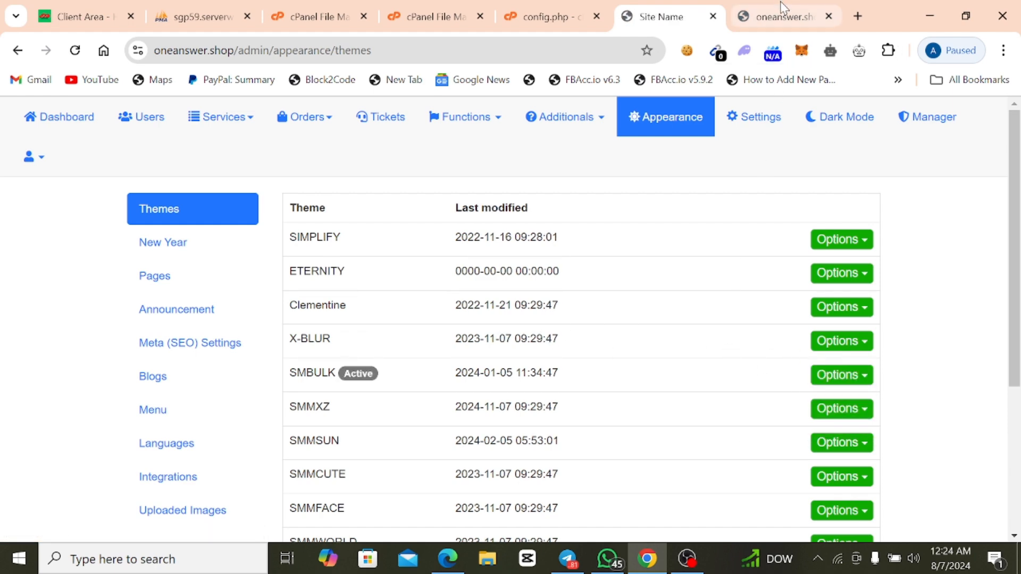
{"action": "left_click", "coordinate": [778, 21]}
{"action": "right_click", "coordinate": [576, 173]}
{"action": "left_click", "coordinate": [641, 234]}
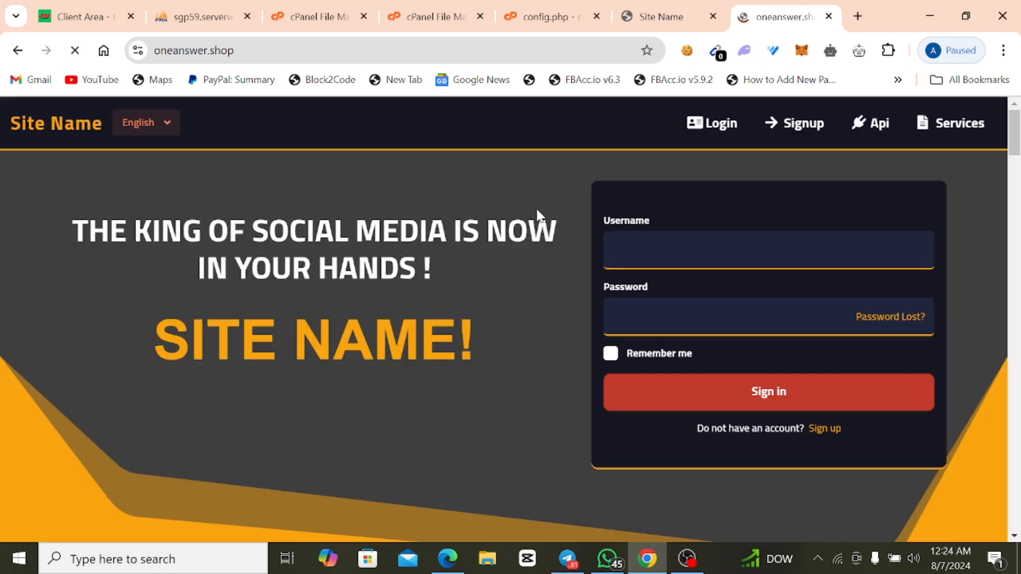
Activate the SMMXZ theme in the admin panel and reload the public home page to preview it.
{"action": "left_click", "coordinate": [654, 20]}
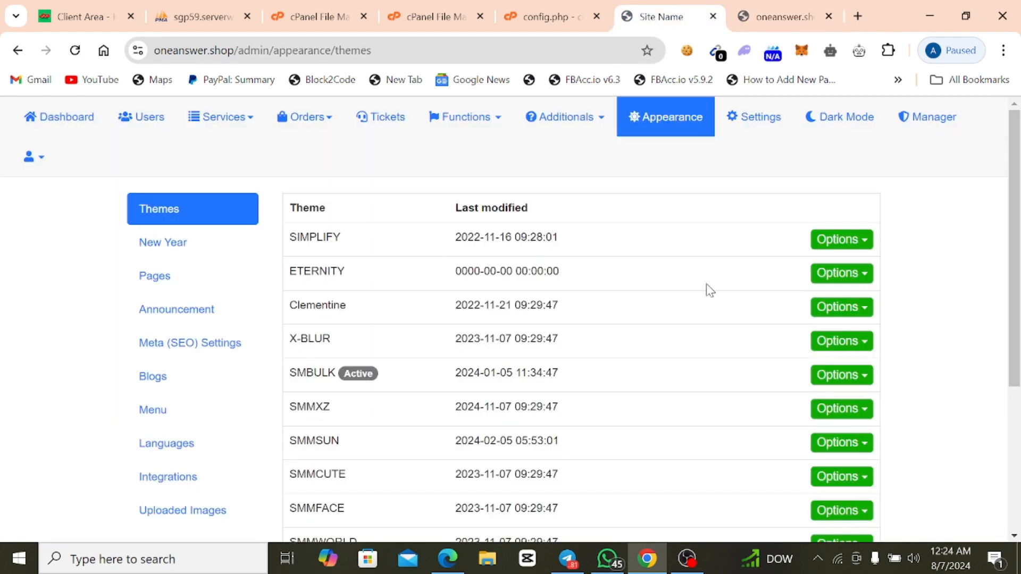
{"action": "left_click", "coordinate": [839, 408]}
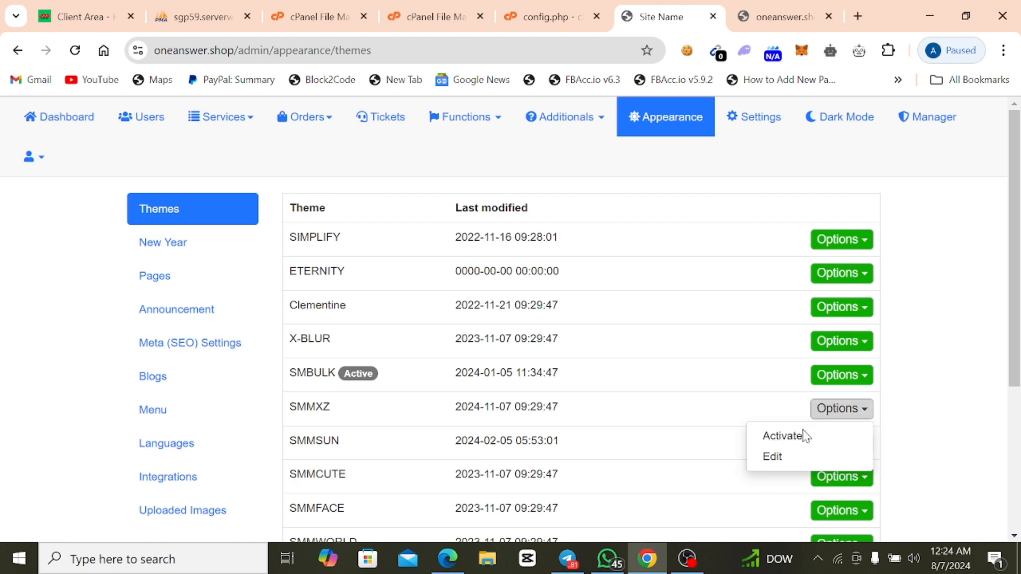
{"action": "left_click", "coordinate": [800, 433]}
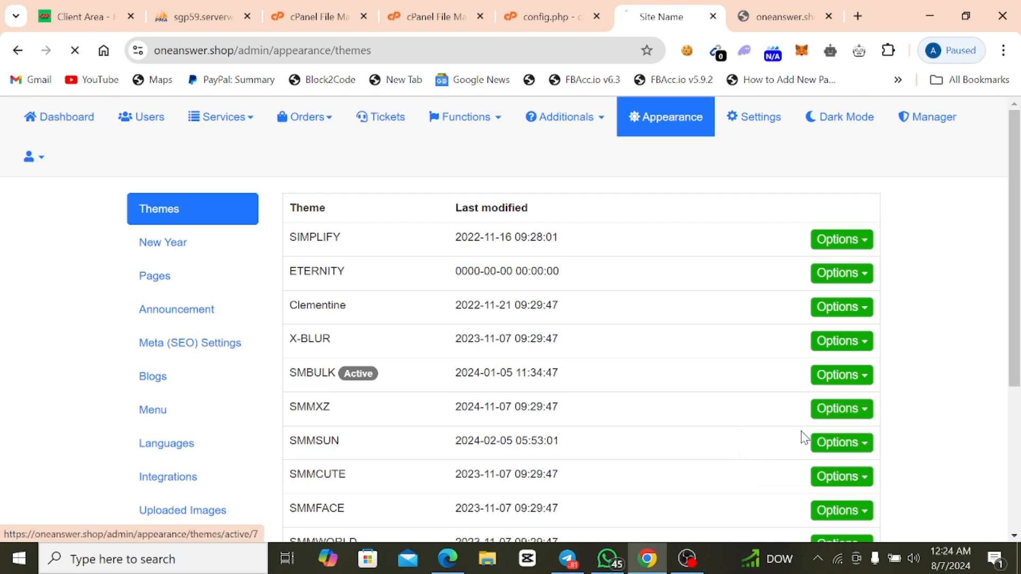
{"action": "left_click", "coordinate": [762, 17]}
{"action": "right_click", "coordinate": [300, 242]}
{"action": "left_click", "coordinate": [358, 307]}
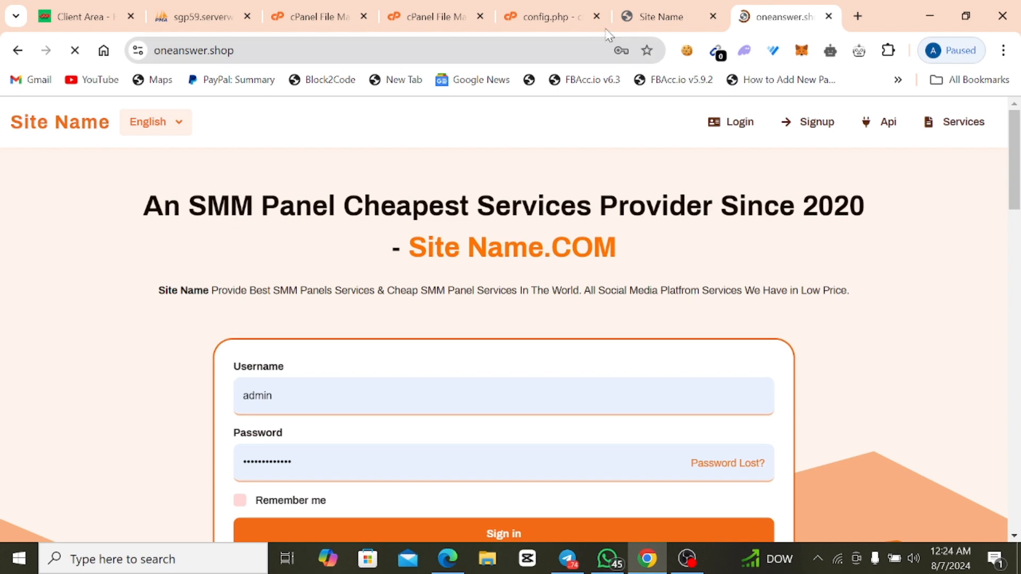
Activate the SMMCUTE theme in the admin panel and reload the public home page to preview it.
{"action": "left_click", "coordinate": [630, 13]}
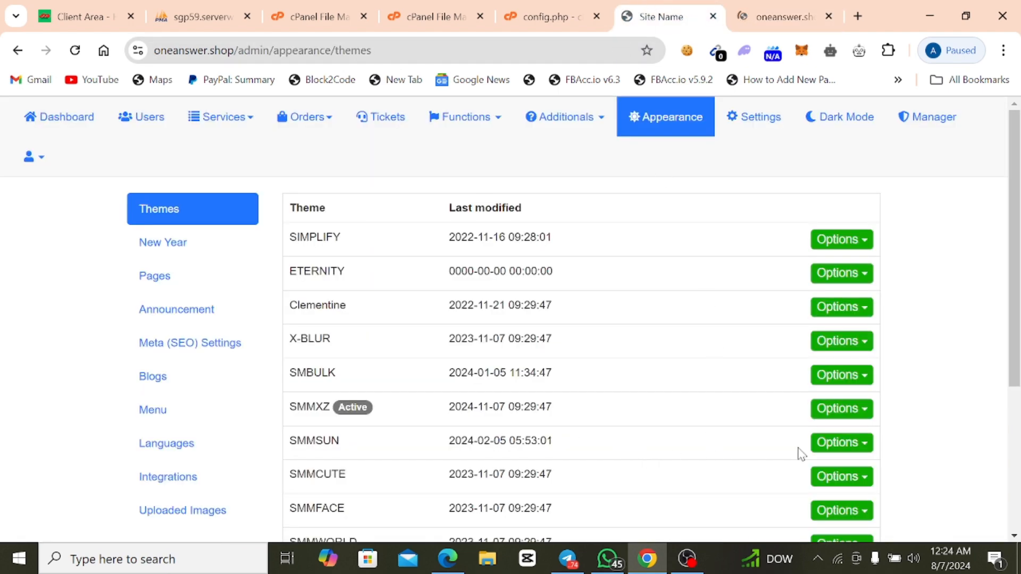
{"action": "left_click", "coordinate": [822, 479]}
{"action": "left_click", "coordinate": [782, 501]}
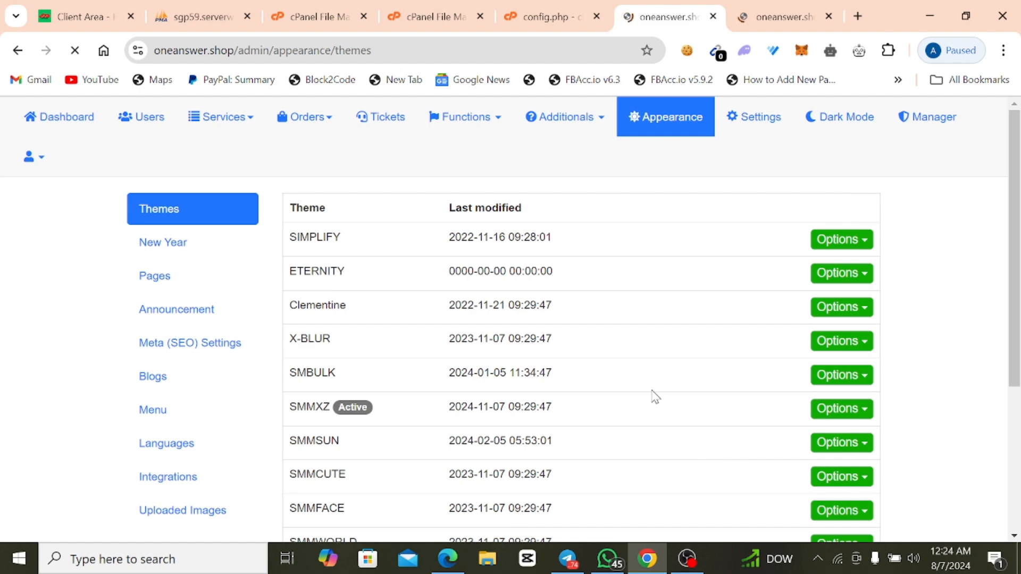
{"action": "left_click", "coordinate": [760, 18]}
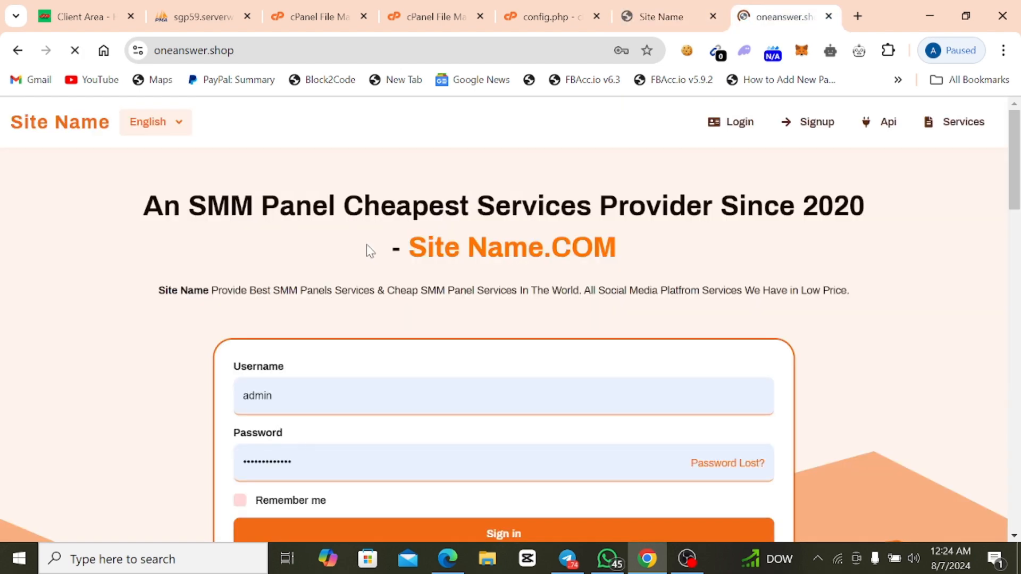
{"action": "right_click", "coordinate": [366, 245]}
{"action": "left_click", "coordinate": [424, 310]}
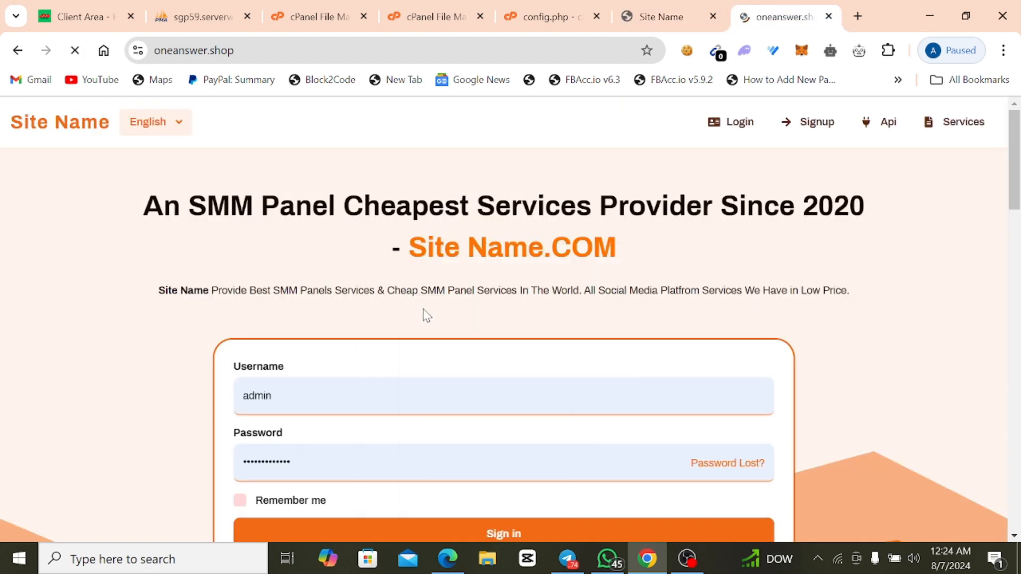
Look through the oneanswer.shop home page in the SMMCUTE theme, from the login form to the About section.
{"action": "scroll", "coordinate": [429, 291], "scroll_direction": "down", "scroll_amount": 4}
{"action": "scroll", "coordinate": [429, 291], "scroll_direction": "up", "scroll_amount": 4}
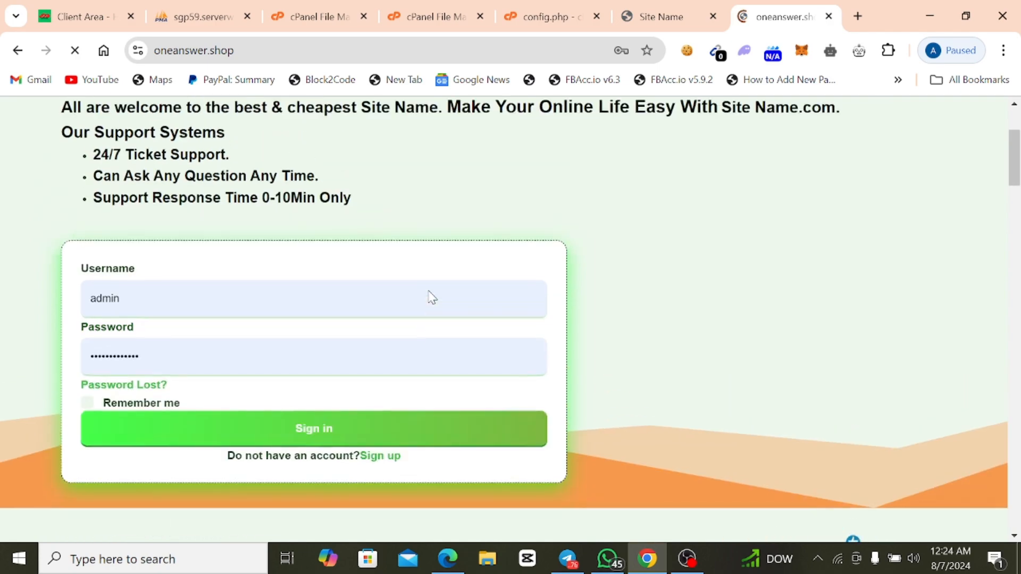
{"action": "scroll", "coordinate": [486, 250], "scroll_direction": "down", "scroll_amount": 10}
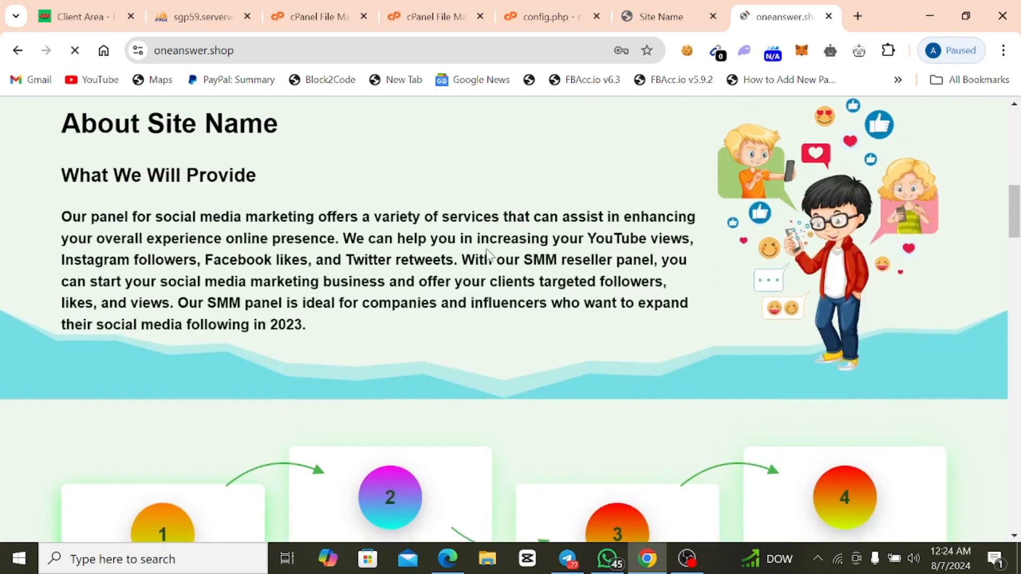
{"action": "scroll", "coordinate": [486, 252], "scroll_direction": "up", "scroll_amount": 5}
{"action": "scroll", "coordinate": [259, 297], "scroll_direction": "up", "scroll_amount": 5}
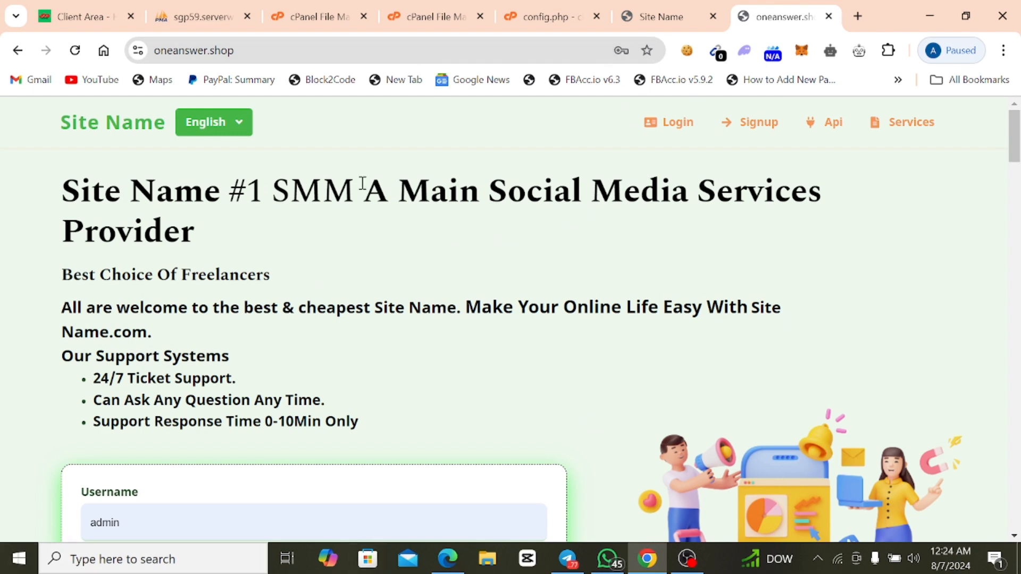
{"action": "mouse_move", "coordinate": [658, 24]}
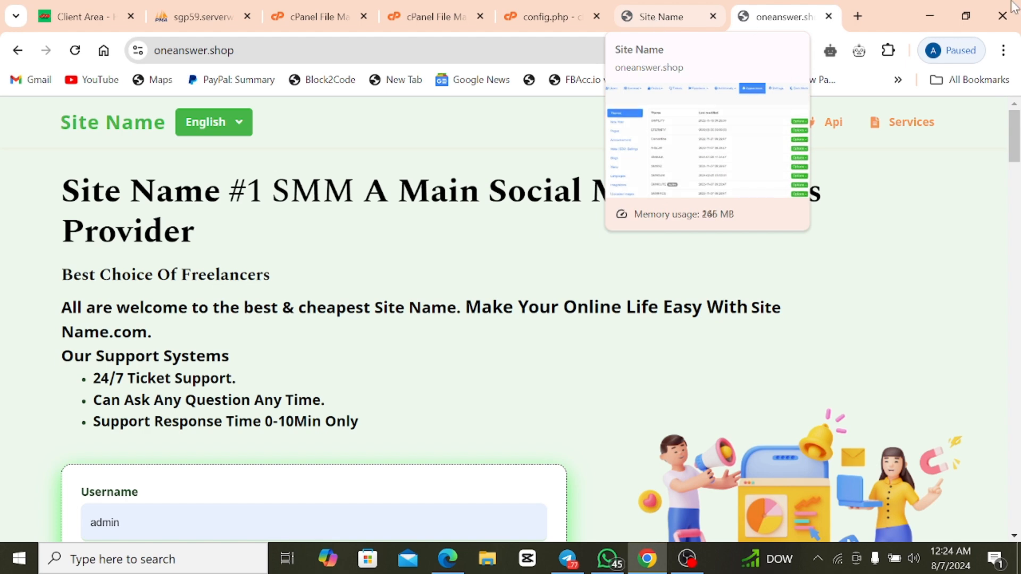
Open the website horsesmm.com in a new browser tab.
{"action": "left_click", "coordinate": [853, 17]}
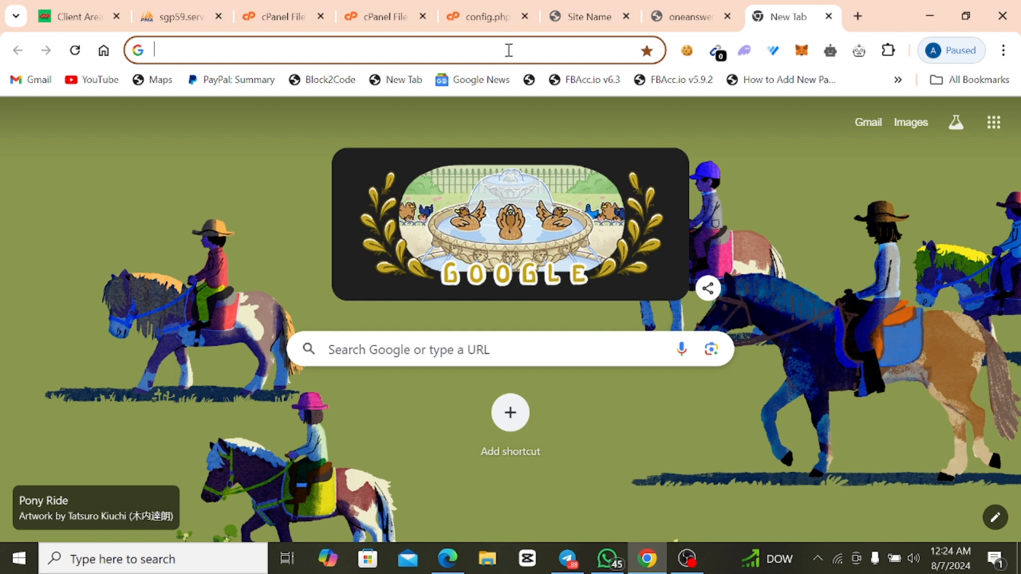
{"action": "type", "text": "h"}
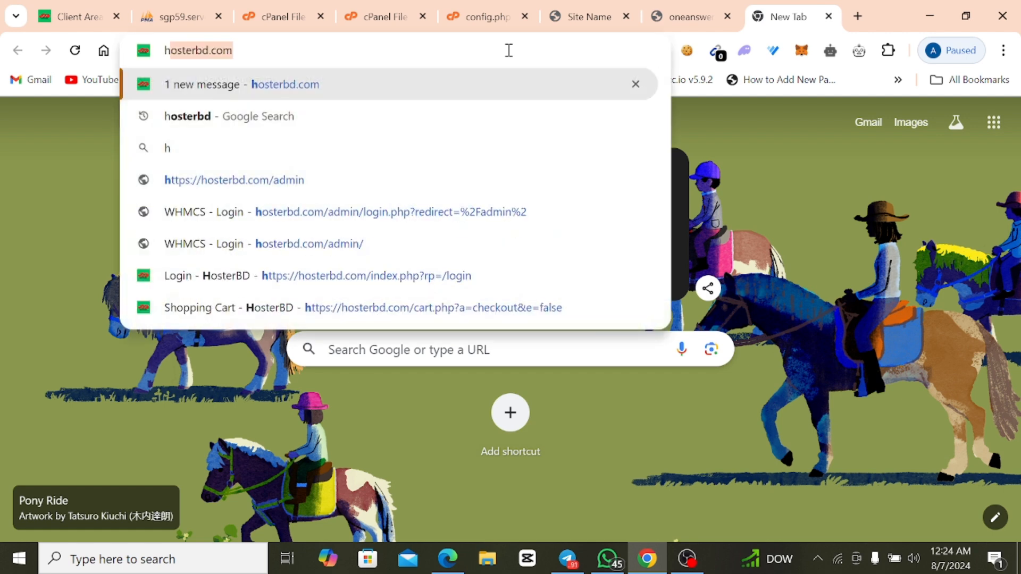
{"action": "type", "text": "orse"}
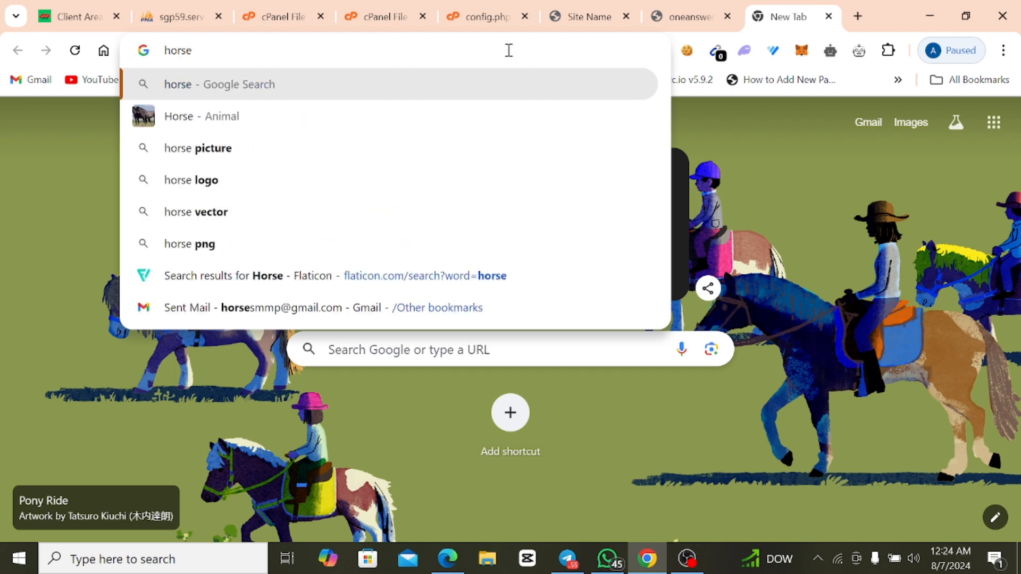
{"action": "type", "text": "smm"}
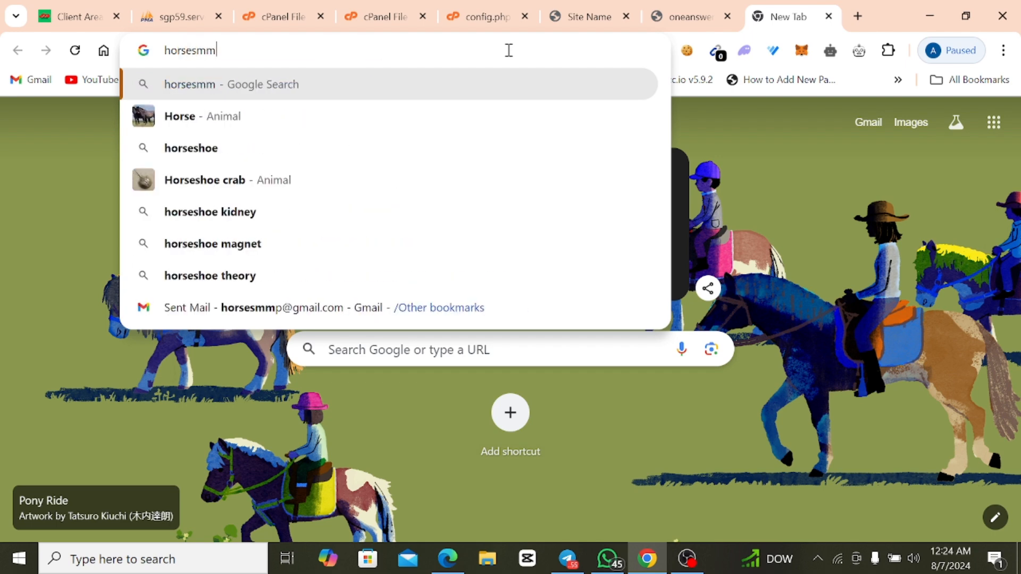
{"action": "type", "text": ".com"}
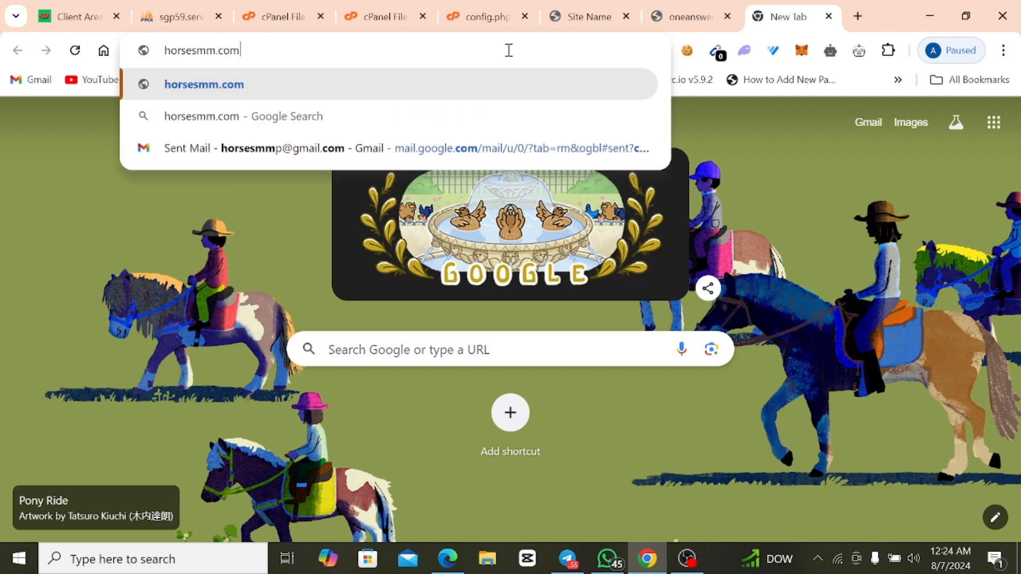
{"action": "key", "text": "Return"}
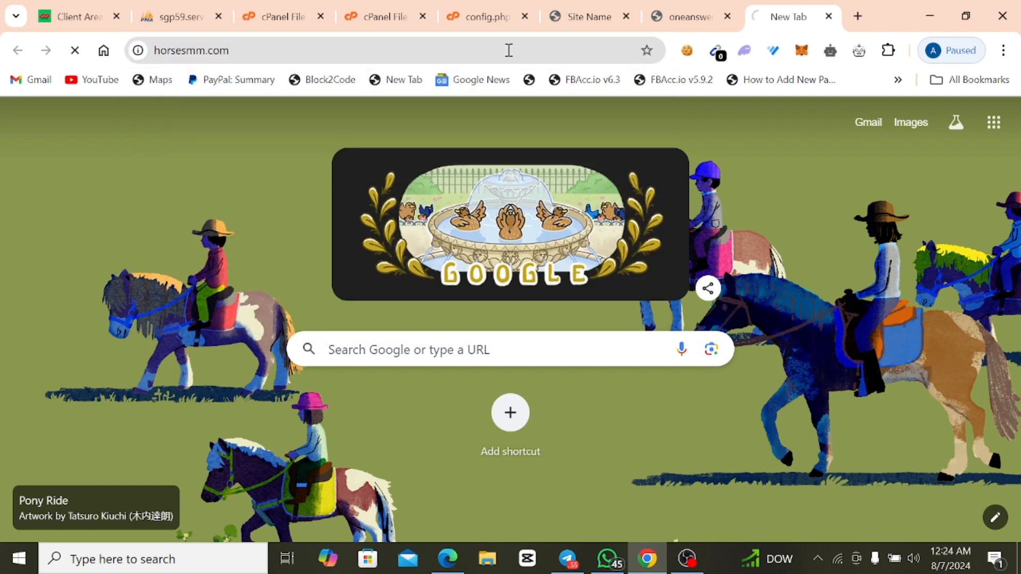
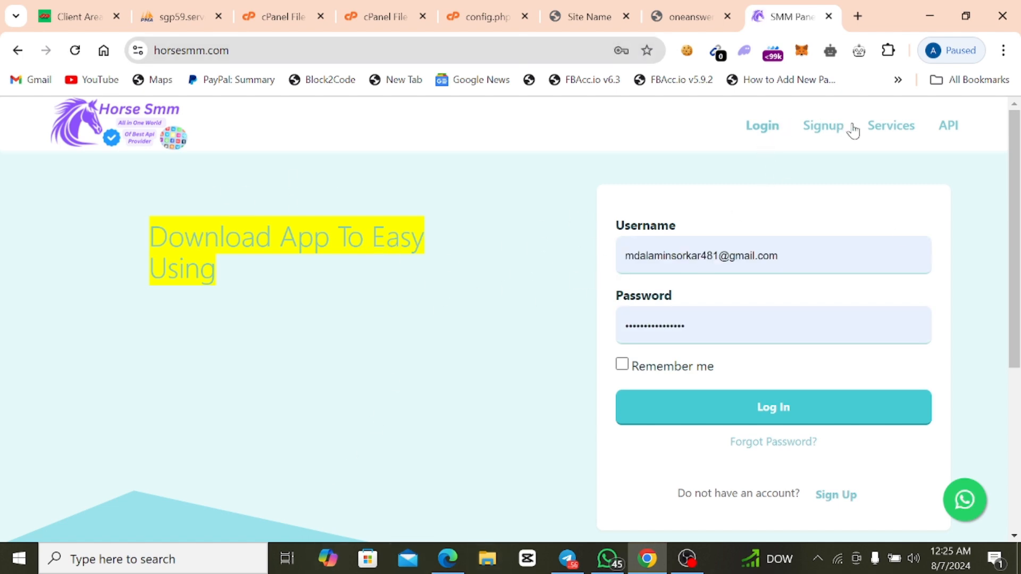
Open the horsesmm.com sign-up form and enter smmmpanel as the username.
{"action": "left_click", "coordinate": [824, 132]}
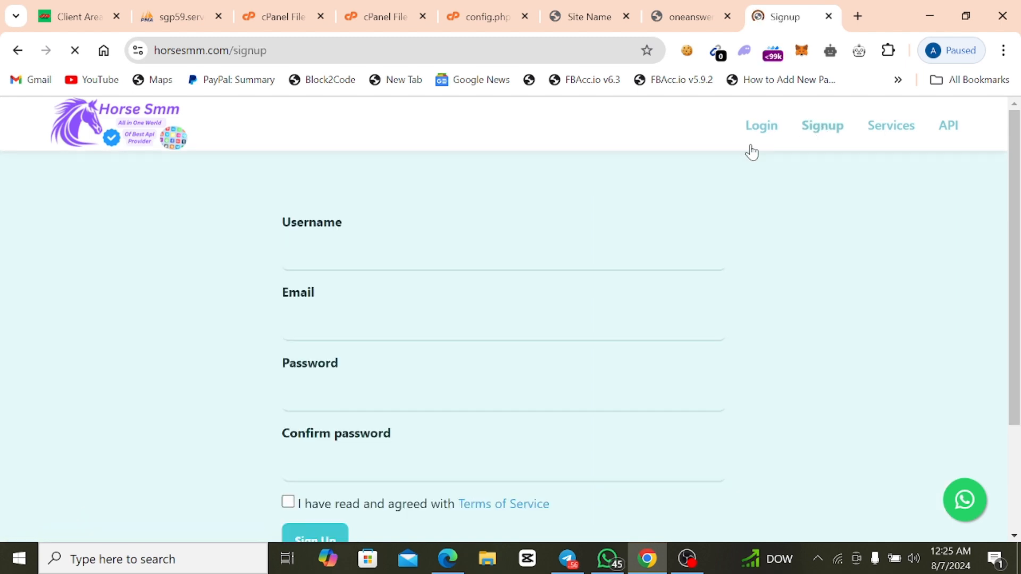
{"action": "left_click", "coordinate": [349, 260]}
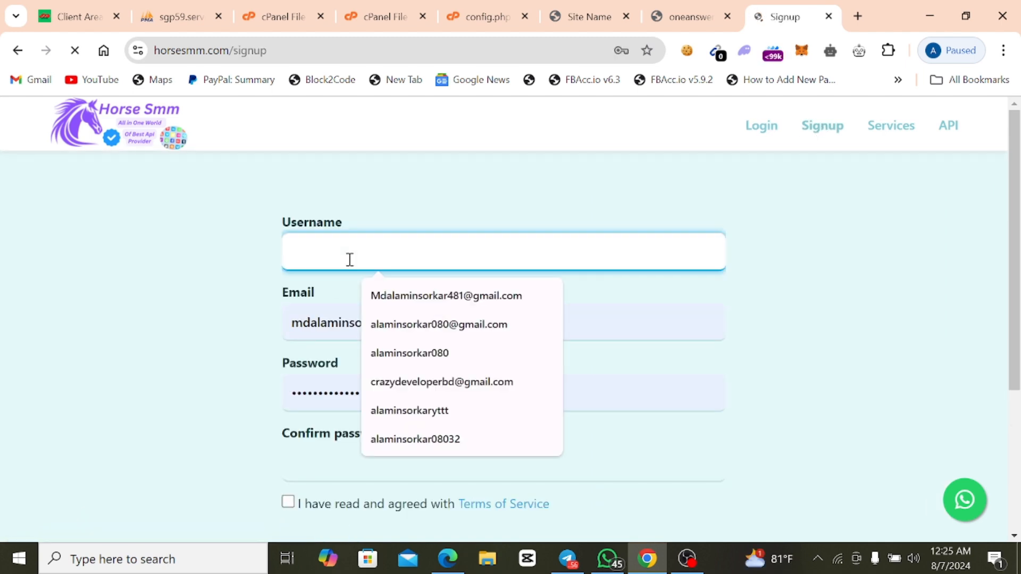
{"action": "left_click", "coordinate": [356, 249]}
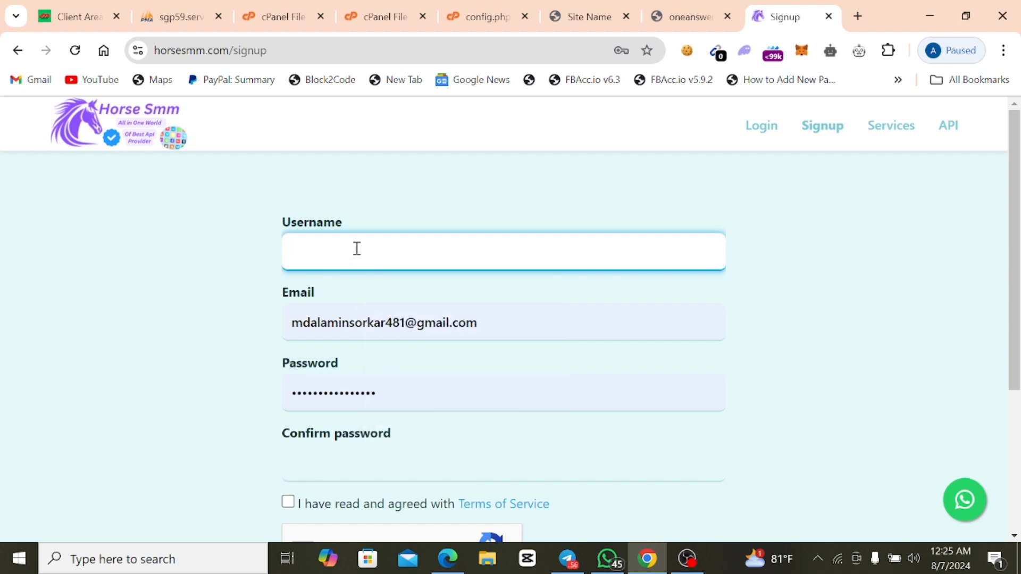
{"action": "type", "text": "s"}
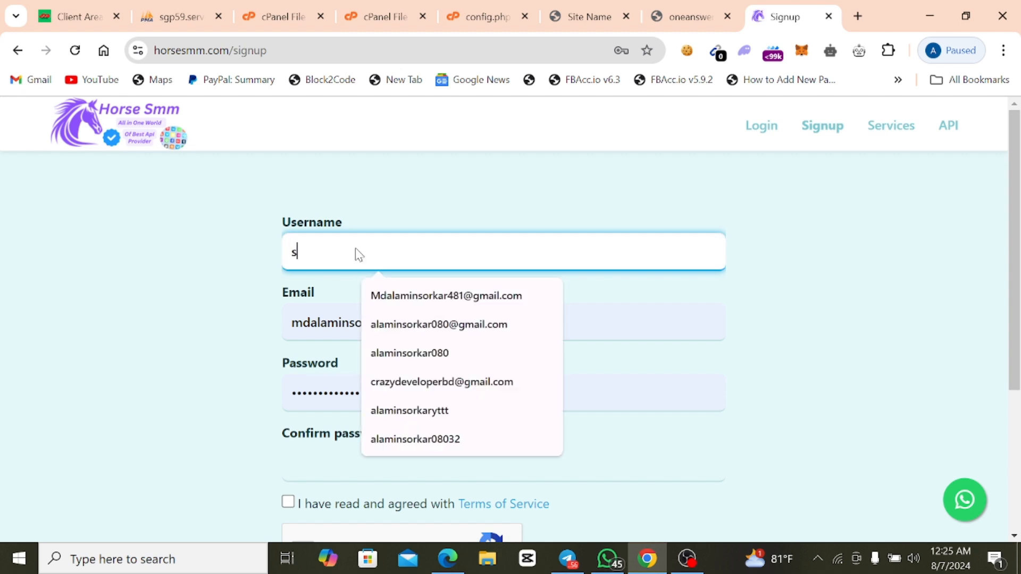
{"action": "type", "text": "mmm"}
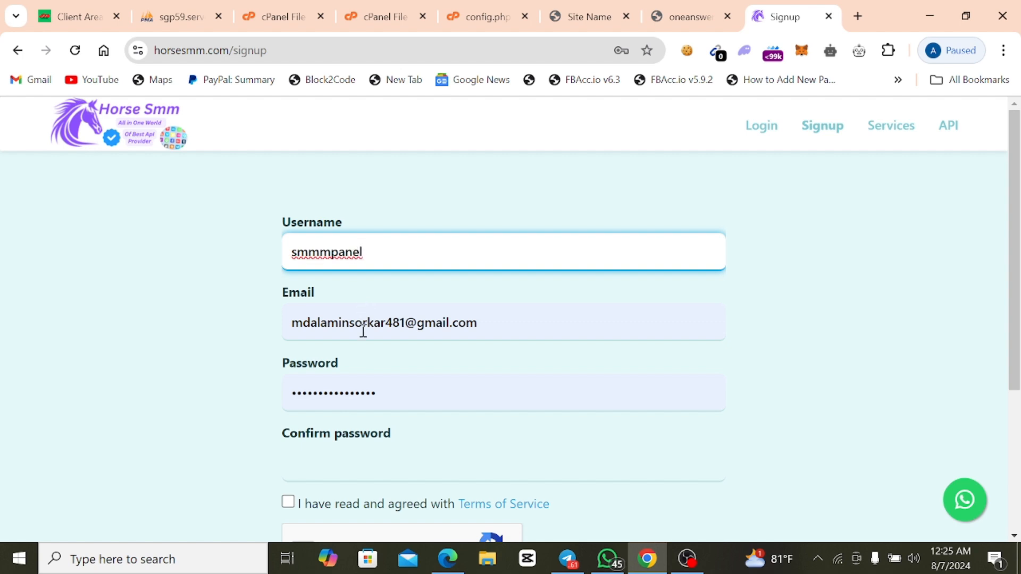
Copy the username and paste it over the part before the @ sign in the sign-up email address.
{"action": "double_click", "coordinate": [334, 262]}
{"action": "right_click", "coordinate": [334, 262]}
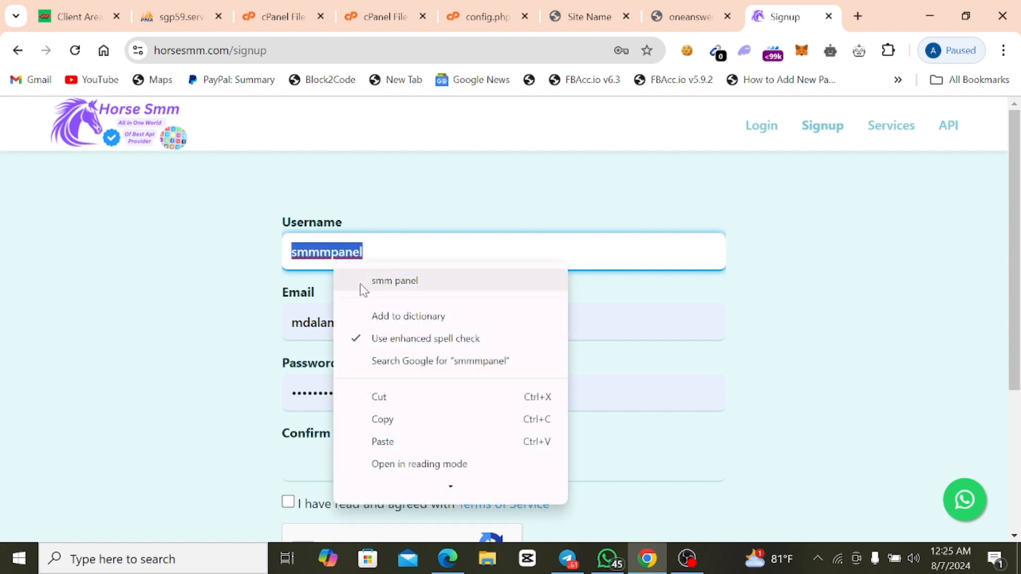
{"action": "left_click", "coordinate": [381, 421]}
{"action": "left_click", "coordinate": [340, 324]}
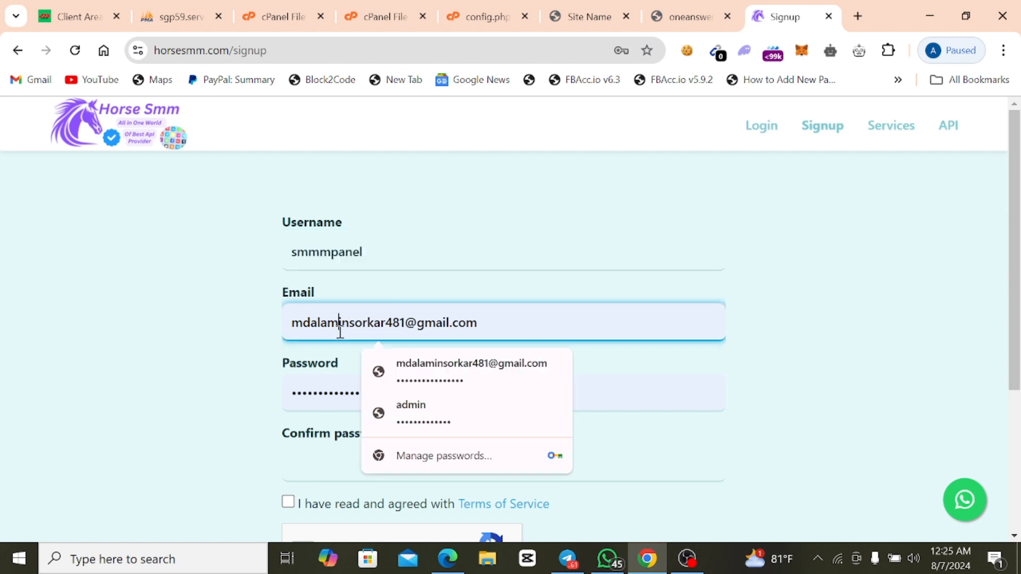
{"action": "key", "text": "ctrl+a"}
{"action": "right_click", "coordinate": [340, 324]}
{"action": "left_click", "coordinate": [365, 337]}
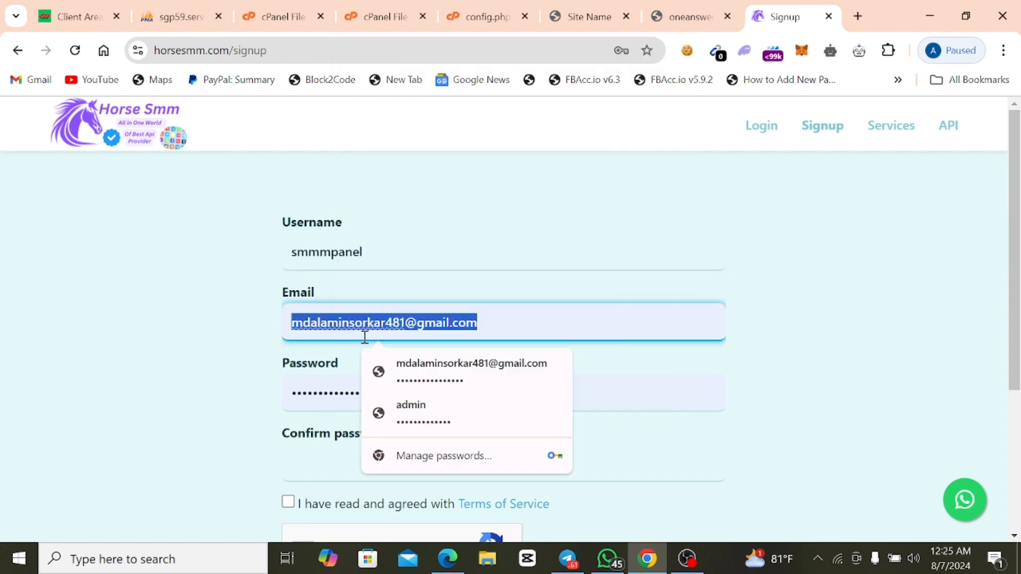
{"action": "left_click", "coordinate": [402, 321]}
{"action": "left_click_drag", "start_coordinate": [404, 322], "coordinate": [286, 323]}
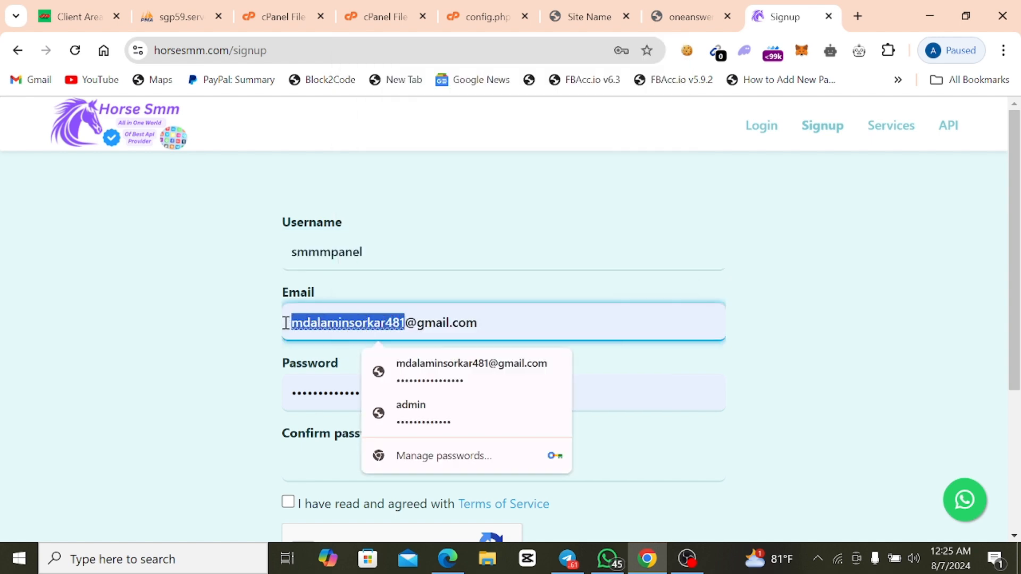
{"action": "right_click", "coordinate": [310, 322]}
{"action": "left_click", "coordinate": [362, 282]}
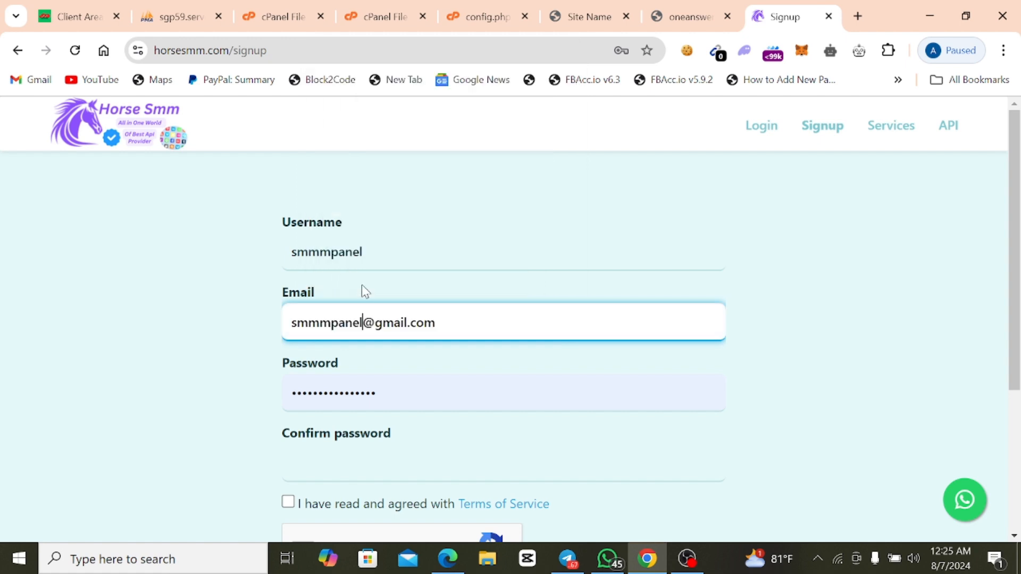
{"action": "left_click", "coordinate": [468, 290]}
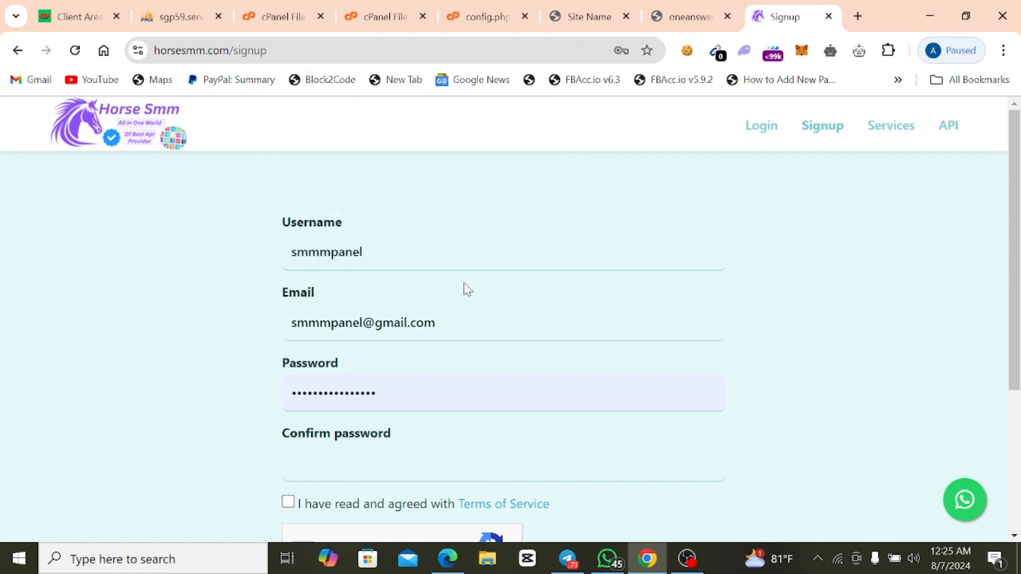
Replace the autofilled password with a new account password and enter it again as the password confirmation.
{"action": "double_click", "coordinate": [354, 392]}
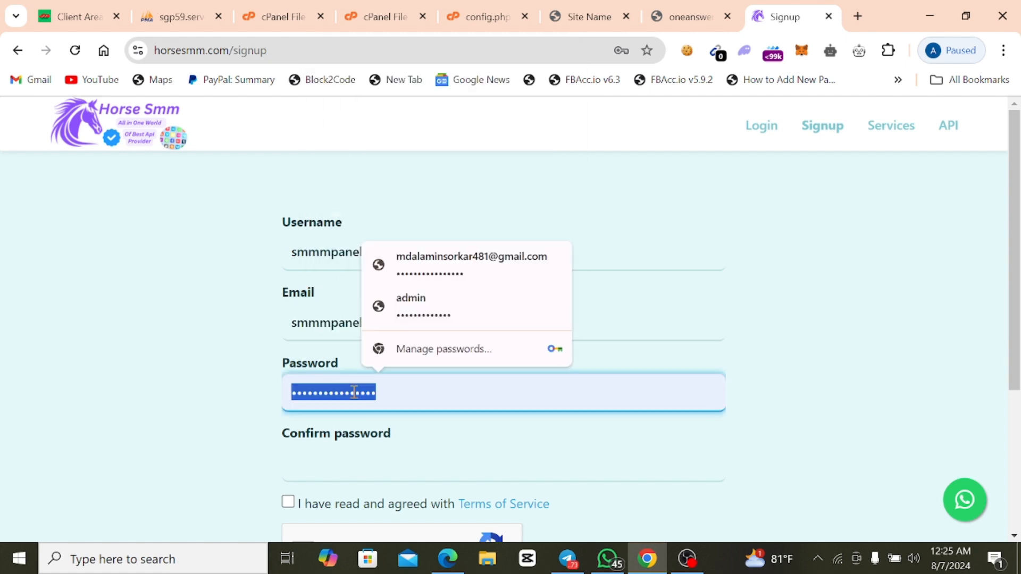
{"action": "key", "text": "BackSpace"}
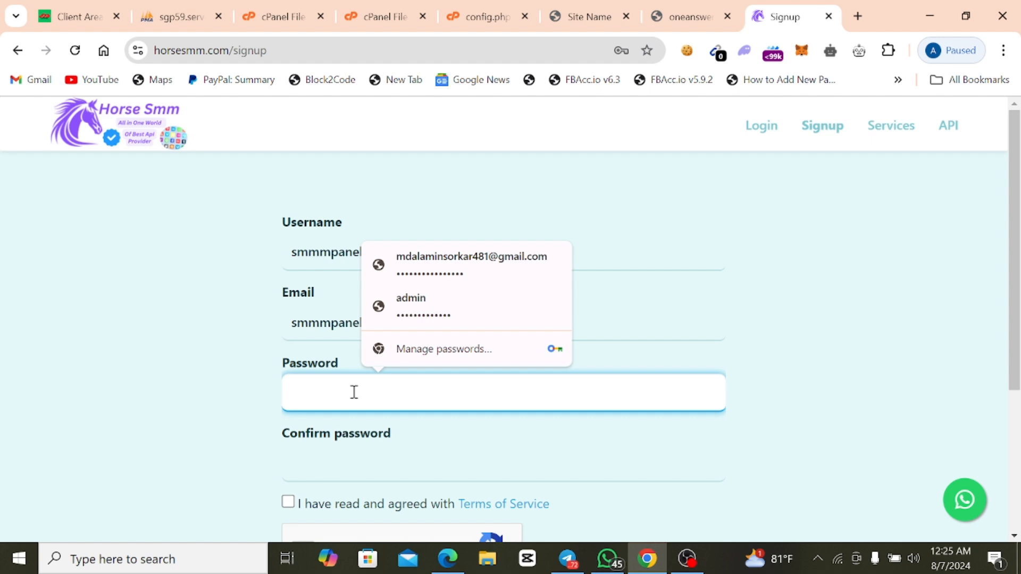
{"action": "right_click", "coordinate": [354, 393]}
{"action": "left_click", "coordinate": [389, 235]}
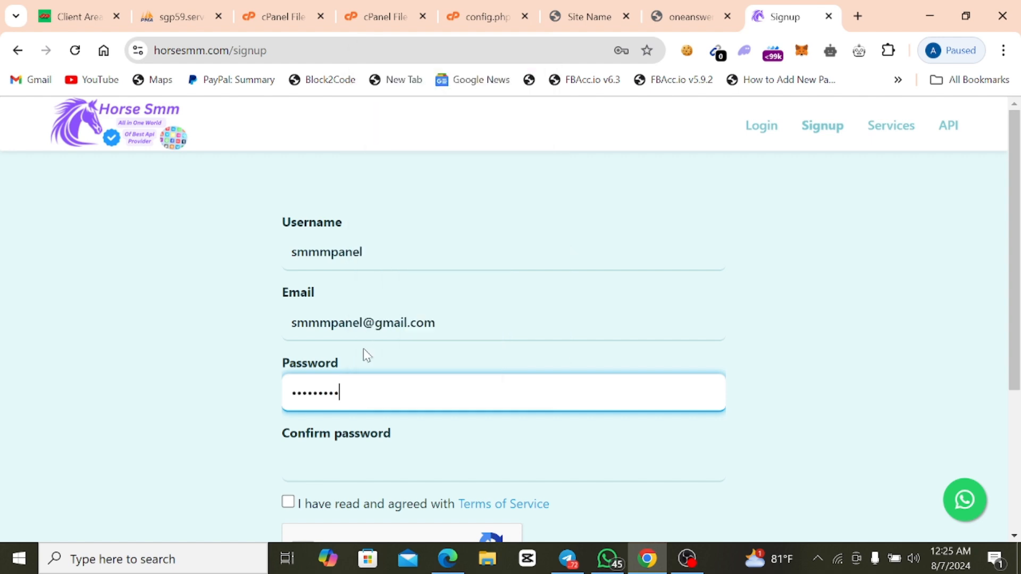
{"action": "left_click", "coordinate": [347, 460]}
{"action": "right_click", "coordinate": [347, 464]}
{"action": "left_click", "coordinate": [388, 289]}
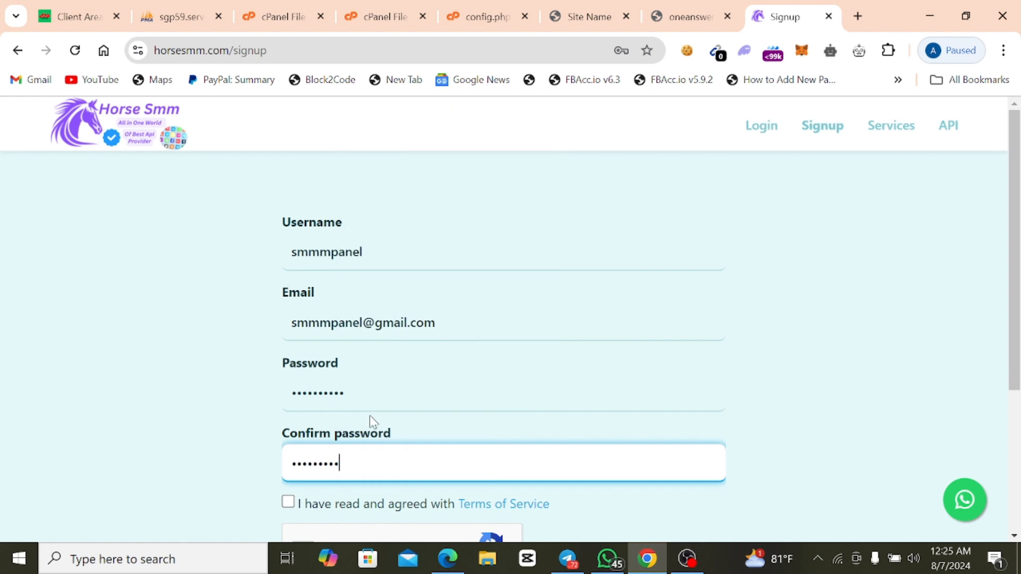
Accept the Terms of Service, submit the sign-up form, and save the new login in the browser.
{"action": "left_click", "coordinate": [294, 503]}
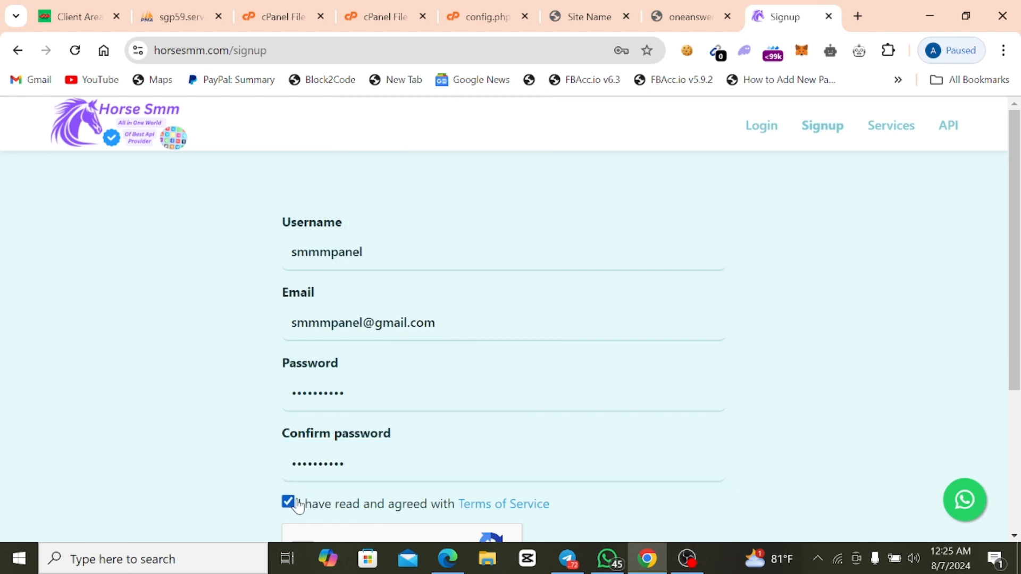
{"action": "scroll", "coordinate": [320, 503], "scroll_direction": "down", "scroll_amount": 2}
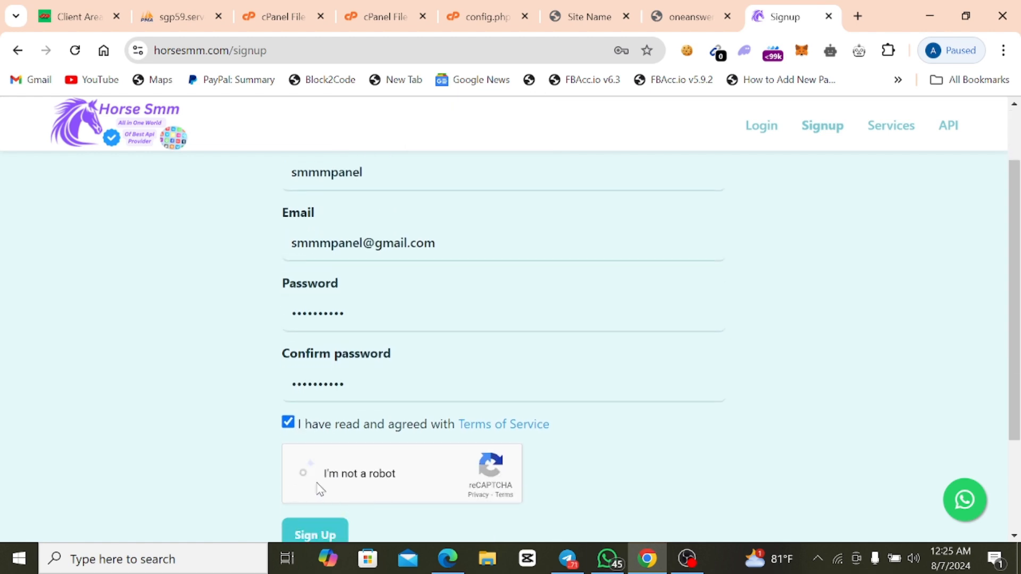
{"action": "left_click", "coordinate": [317, 533]}
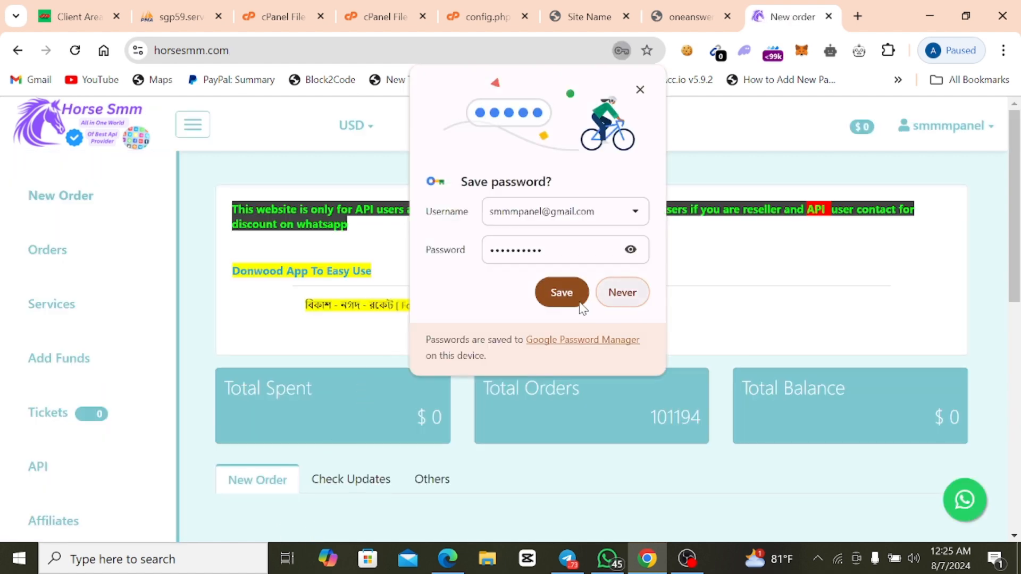
{"action": "left_click", "coordinate": [561, 293]}
Look through the New Order form on horsesmm.com, checking the available services and the category list.
{"action": "scroll", "coordinate": [270, 414], "scroll_direction": "down", "scroll_amount": 3}
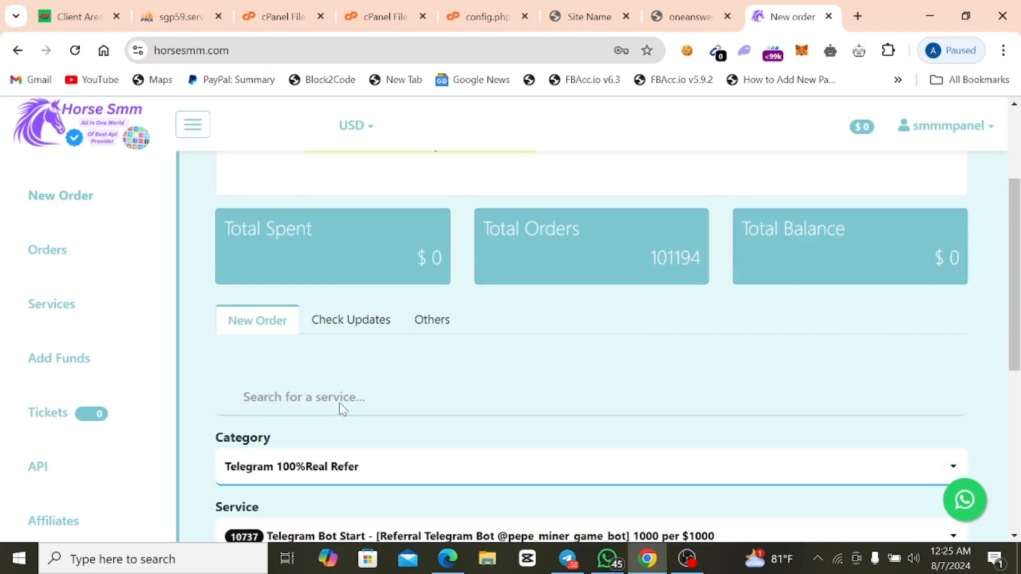
{"action": "scroll", "coordinate": [348, 401], "scroll_direction": "down", "scroll_amount": 3}
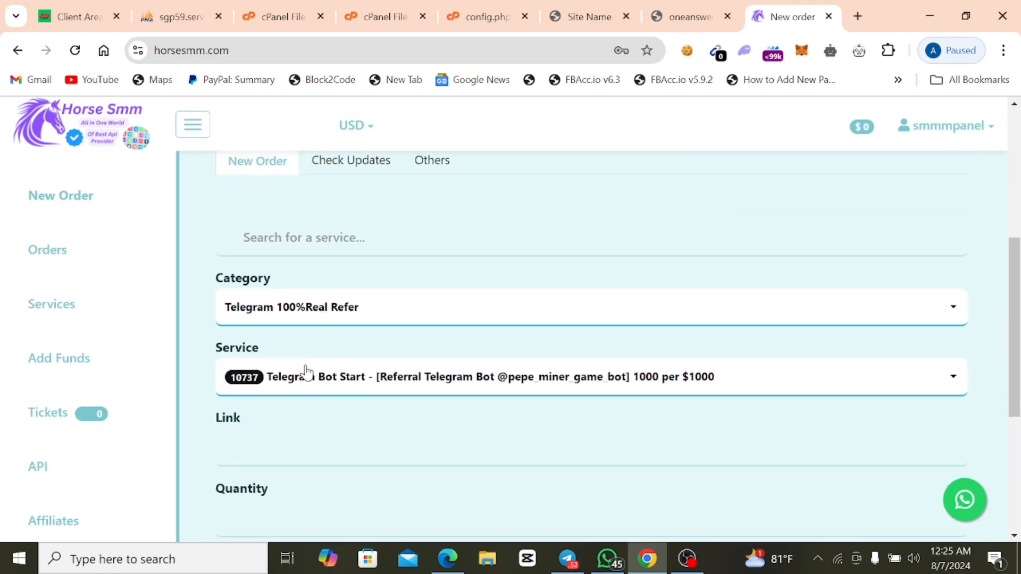
{"action": "left_click", "coordinate": [307, 372]}
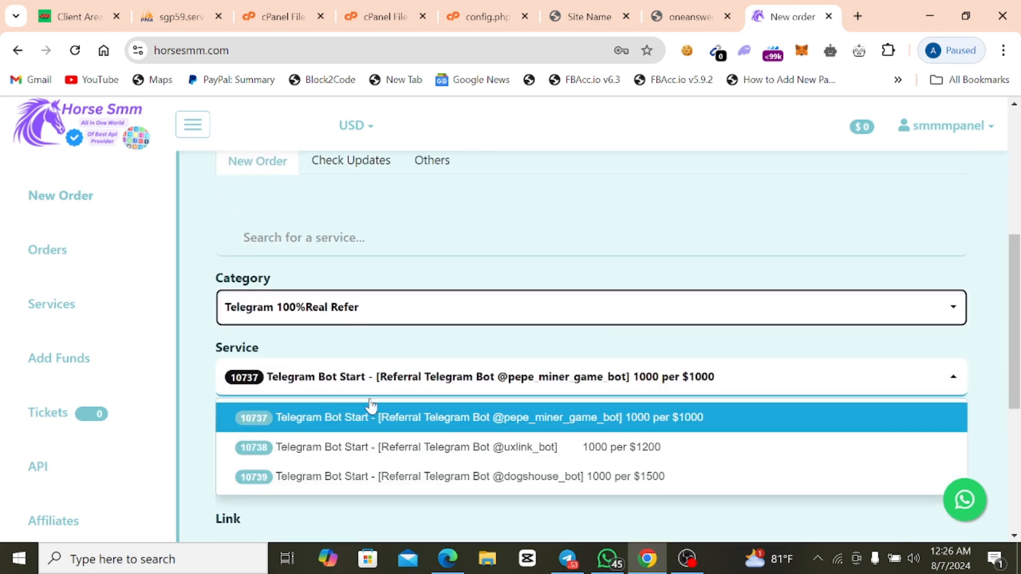
{"action": "left_click", "coordinate": [368, 312]}
{"action": "scroll", "coordinate": [375, 420], "scroll_direction": "down", "scroll_amount": 3}
{"action": "scroll", "coordinate": [378, 468], "scroll_direction": "down", "scroll_amount": 1}
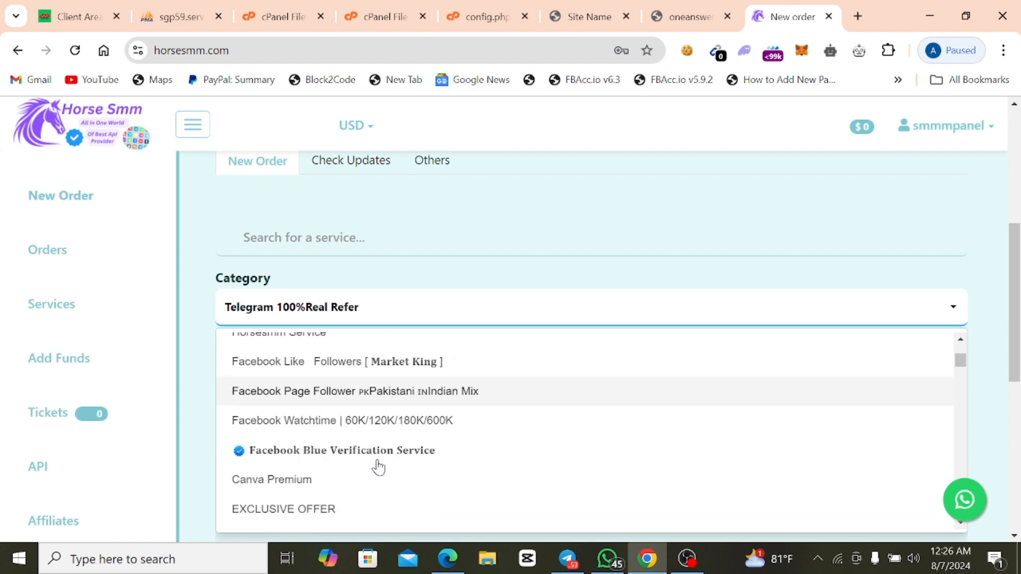
{"action": "scroll", "coordinate": [379, 468], "scroll_direction": "up", "scroll_amount": 1}
{"action": "scroll", "coordinate": [379, 468], "scroll_direction": "down", "scroll_amount": 2}
{"action": "scroll", "coordinate": [379, 468], "scroll_direction": "up", "scroll_amount": 6}
{"action": "left_click", "coordinate": [355, 322]}
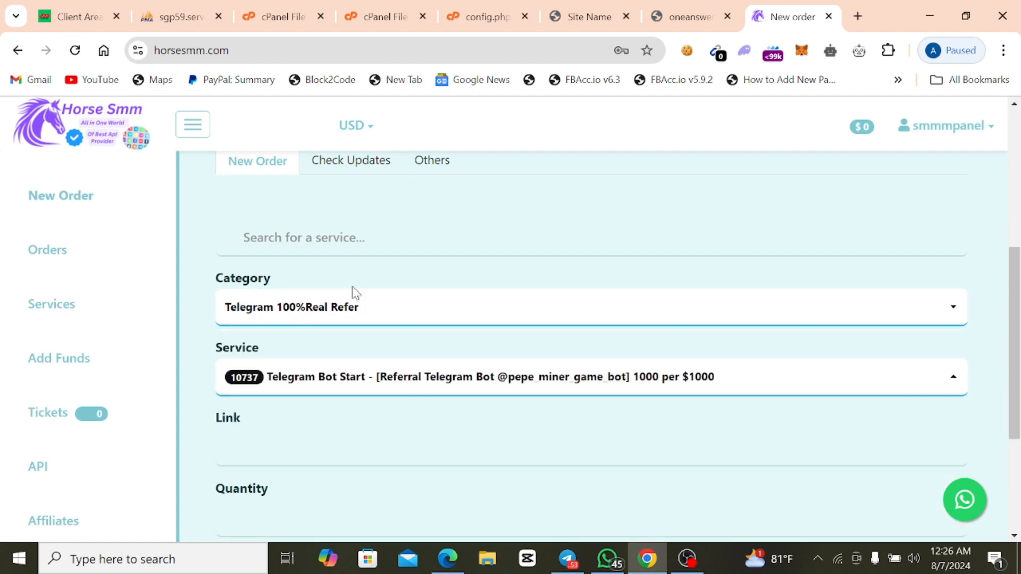
{"action": "scroll", "coordinate": [319, 317], "scroll_direction": "up", "scroll_amount": 3}
{"action": "scroll", "coordinate": [11, 472], "scroll_direction": "down", "scroll_amount": 1}
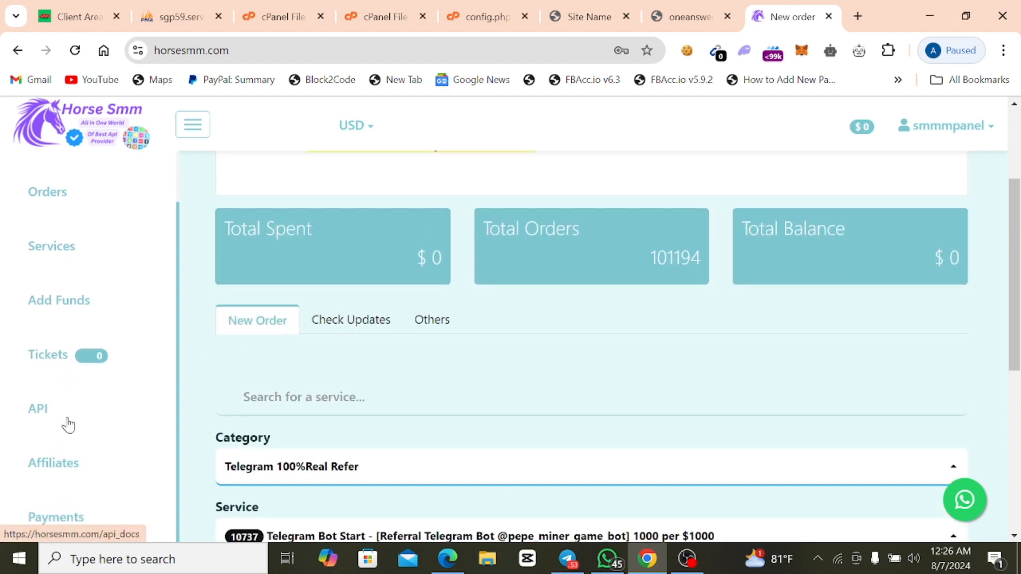
Open the horsesmm.com API documentation and copy the API URL.
{"action": "left_click", "coordinate": [66, 423]}
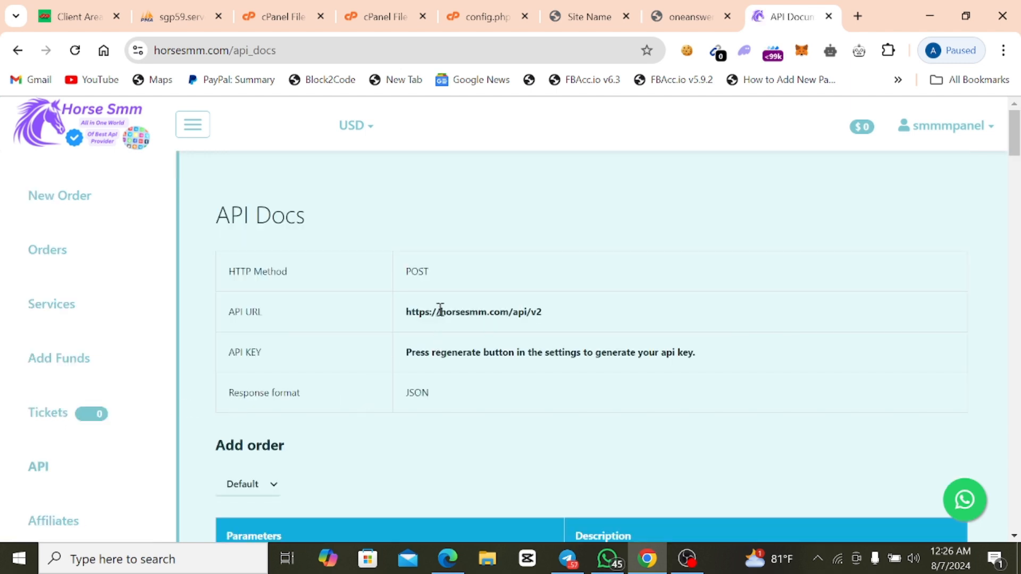
{"action": "triple_click", "coordinate": [434, 311]}
{"action": "right_click", "coordinate": [433, 313]}
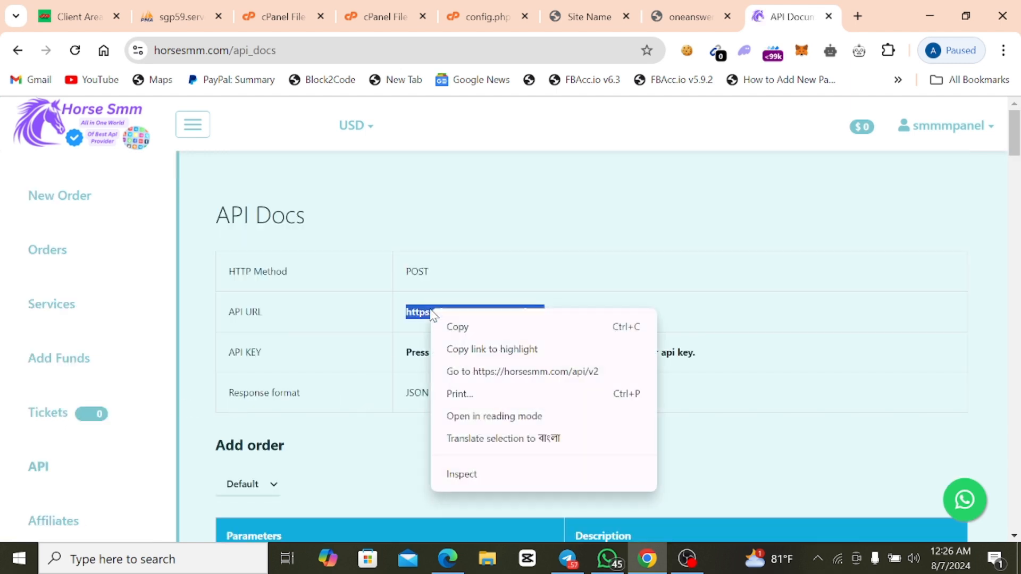
{"action": "left_click", "coordinate": [454, 325]}
In the oneanswer.shop admin panel, open the Sellers settings and start adding a new provider.
{"action": "left_click", "coordinate": [673, 17]}
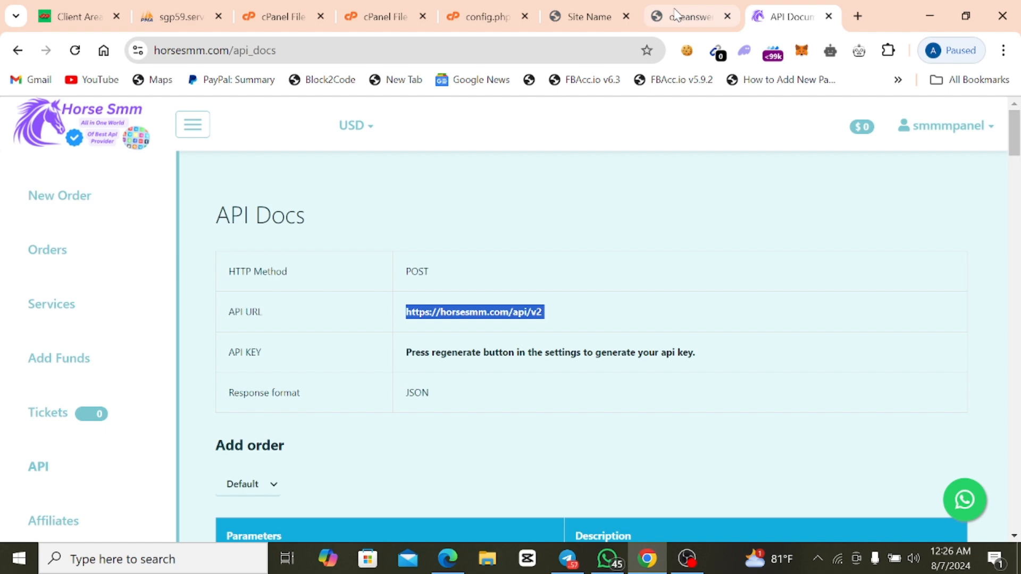
{"action": "left_click", "coordinate": [574, 17]}
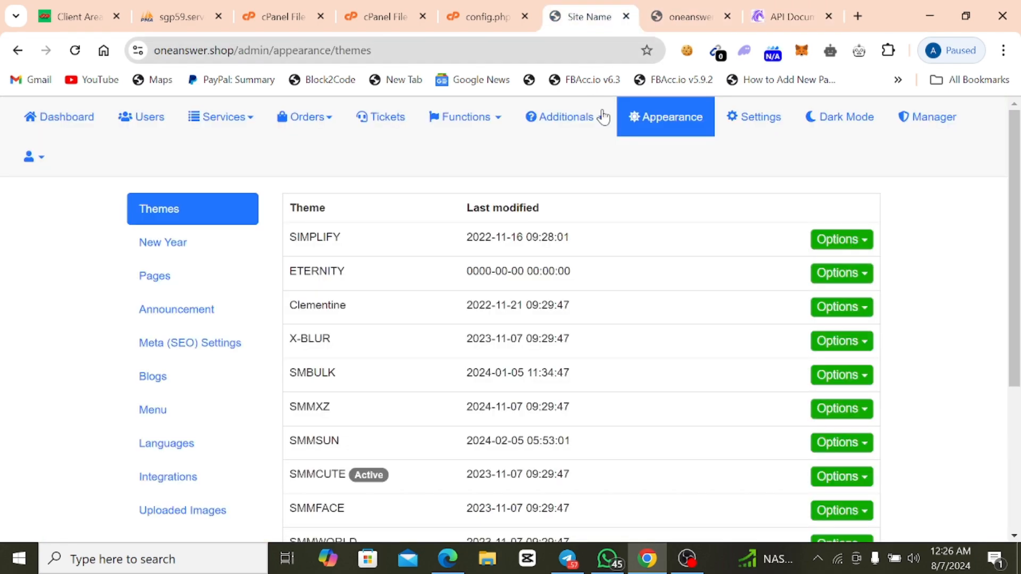
{"action": "left_click", "coordinate": [755, 121]}
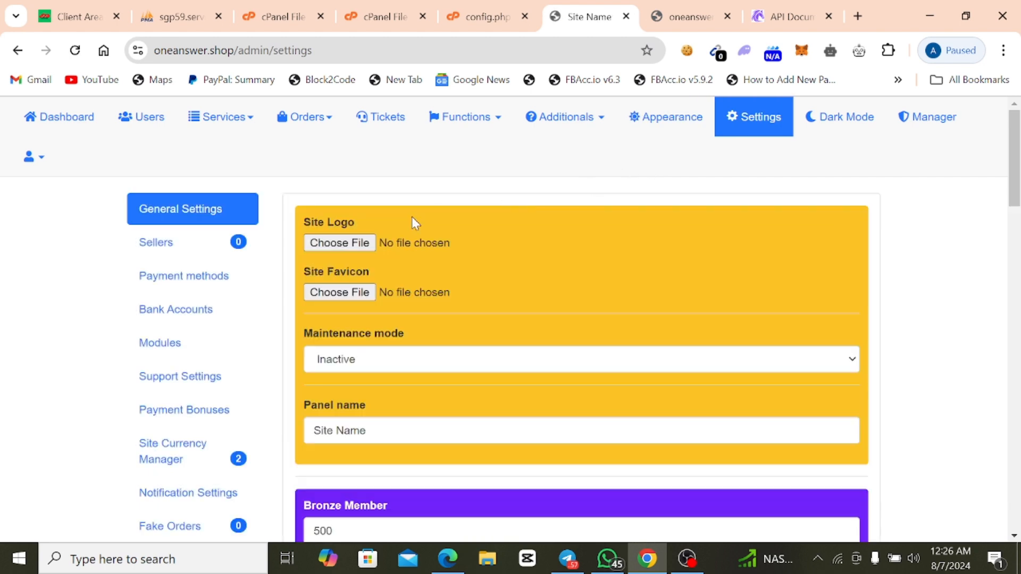
{"action": "left_click", "coordinate": [166, 260]}
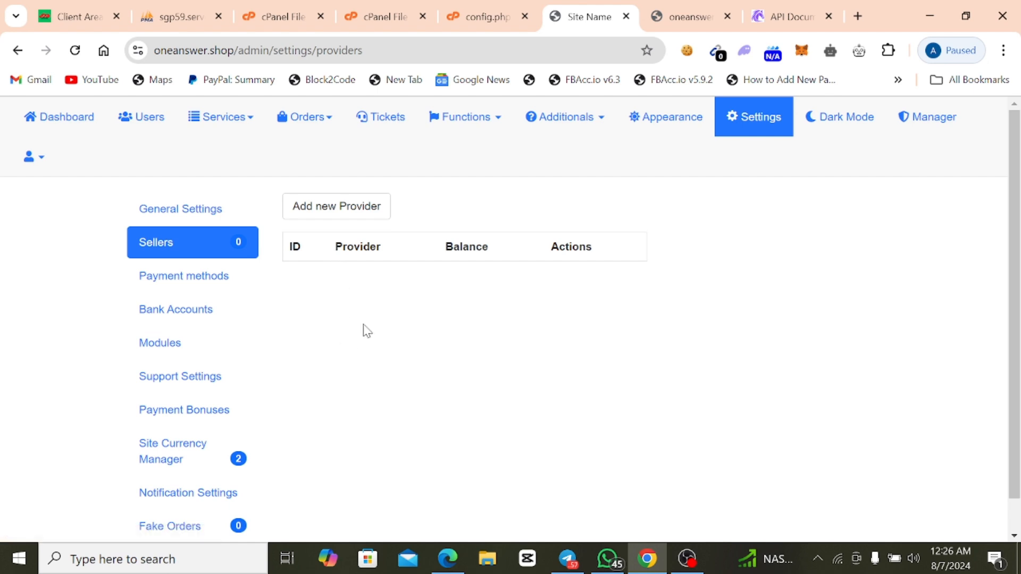
{"action": "left_click", "coordinate": [358, 218]}
{"action": "left_click", "coordinate": [217, 208]}
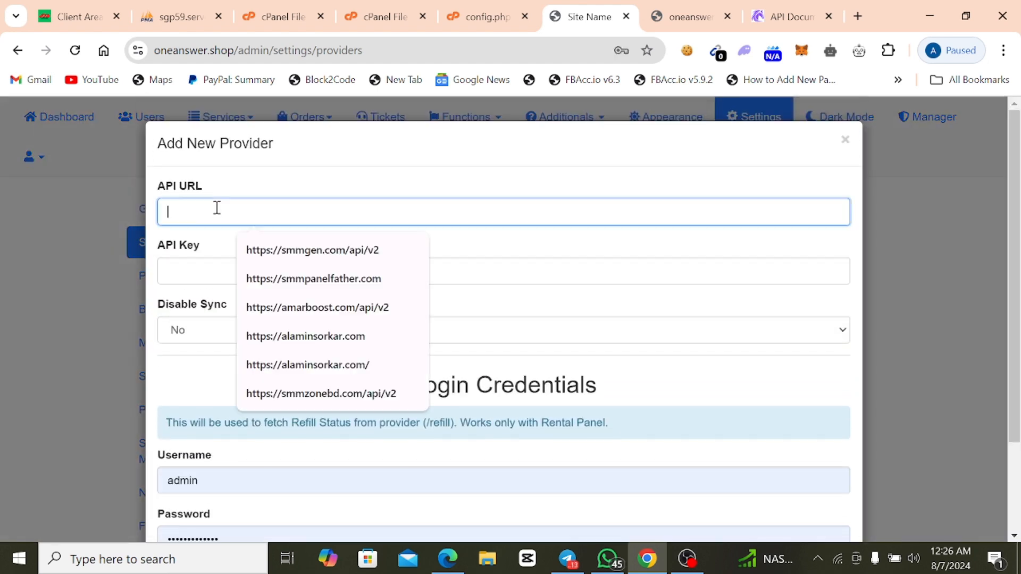
{"action": "right_click", "coordinate": [217, 207]}
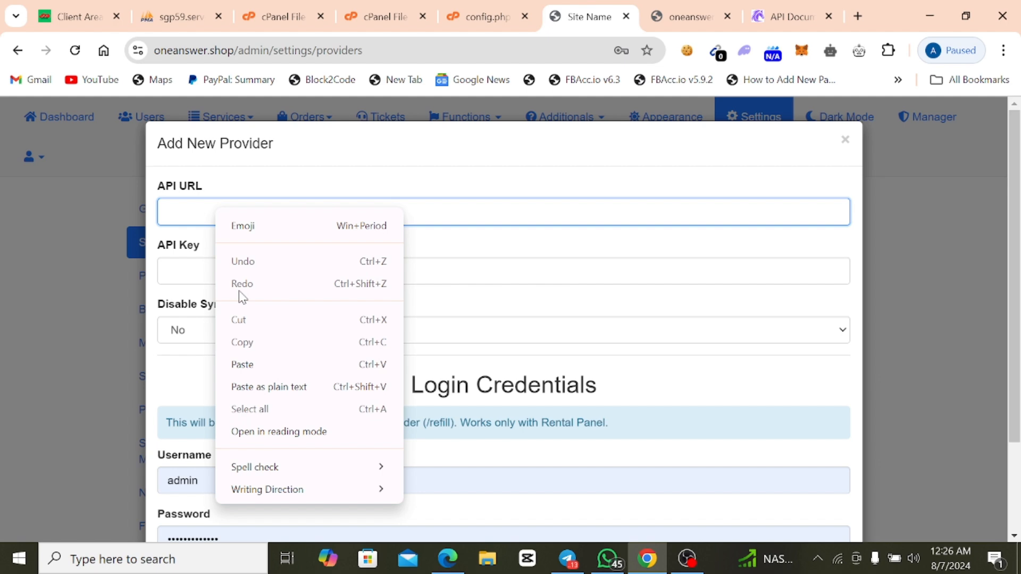
{"action": "left_click", "coordinate": [242, 362]}
{"action": "left_click", "coordinate": [237, 260]}
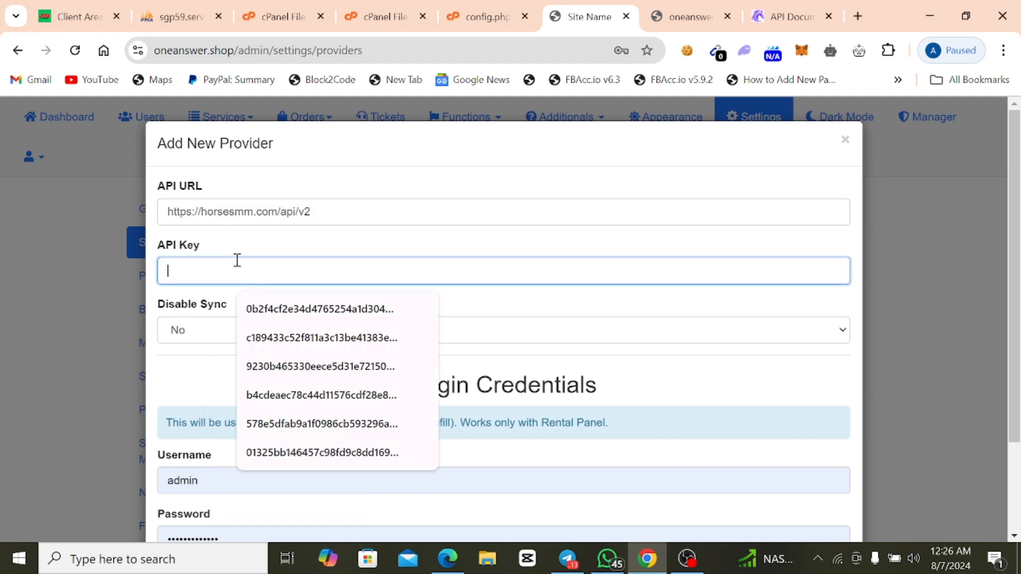
In the HosterBD client area, open the live support chat, send the message "hello", and close the chat.
{"action": "left_click", "coordinate": [61, 17]}
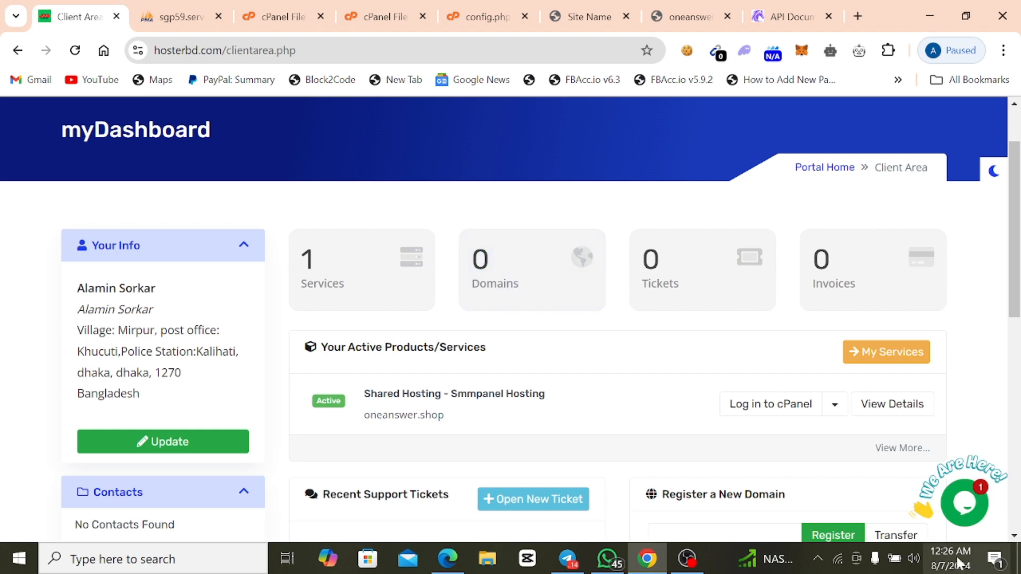
{"action": "left_click", "coordinate": [931, 492]}
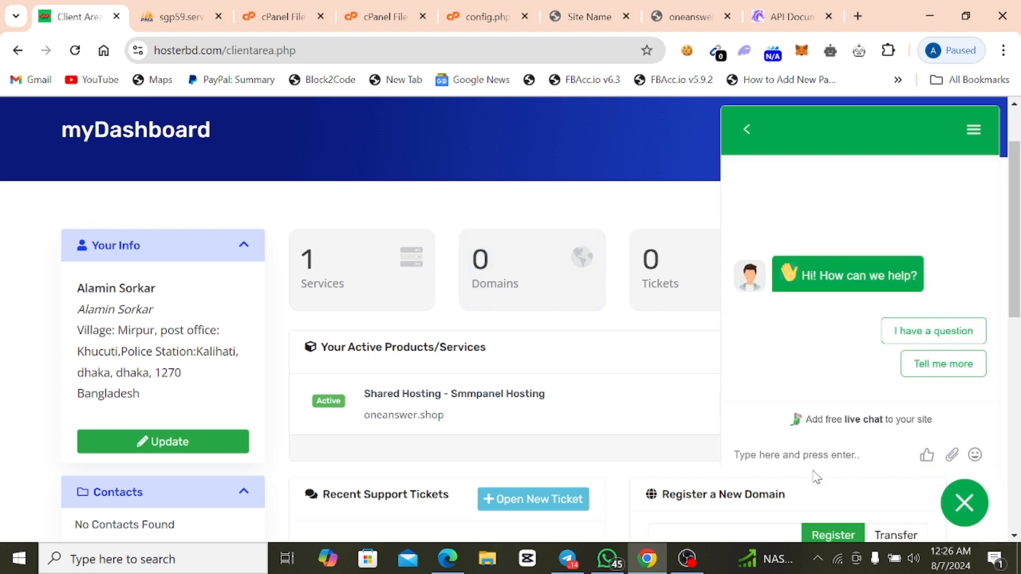
{"action": "left_click", "coordinate": [811, 455]}
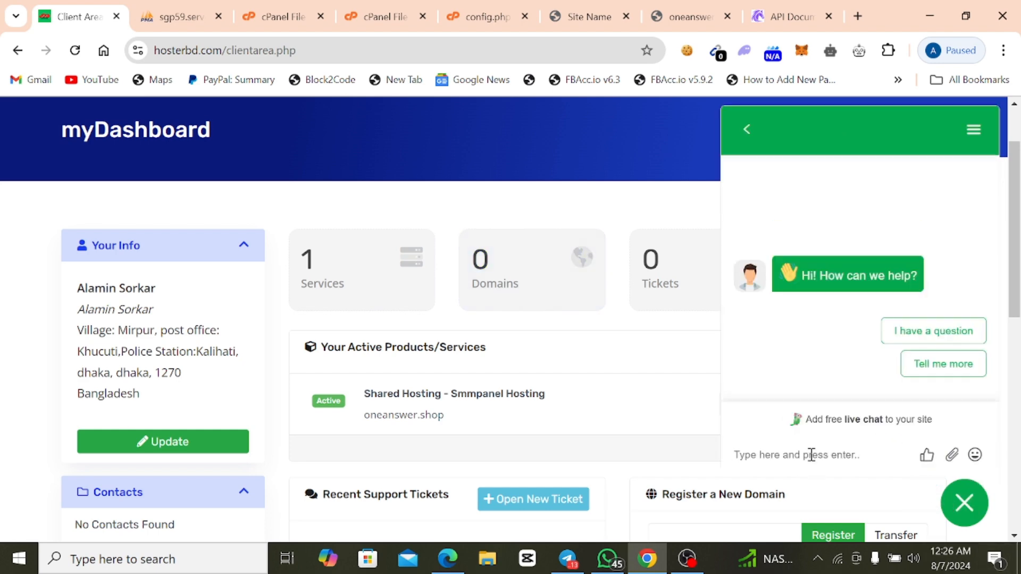
{"action": "type", "text": "hello"}
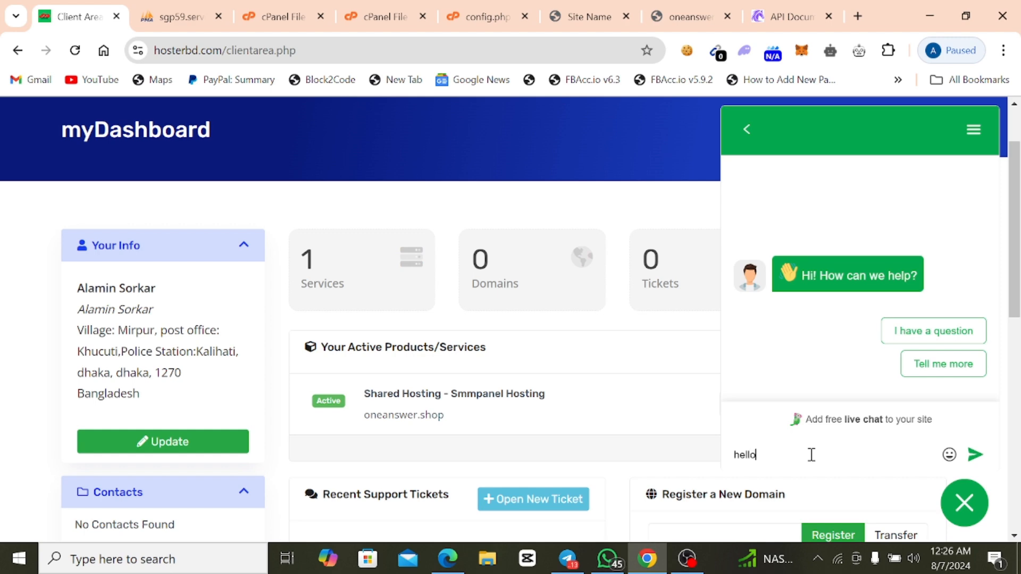
{"action": "key", "text": "Return"}
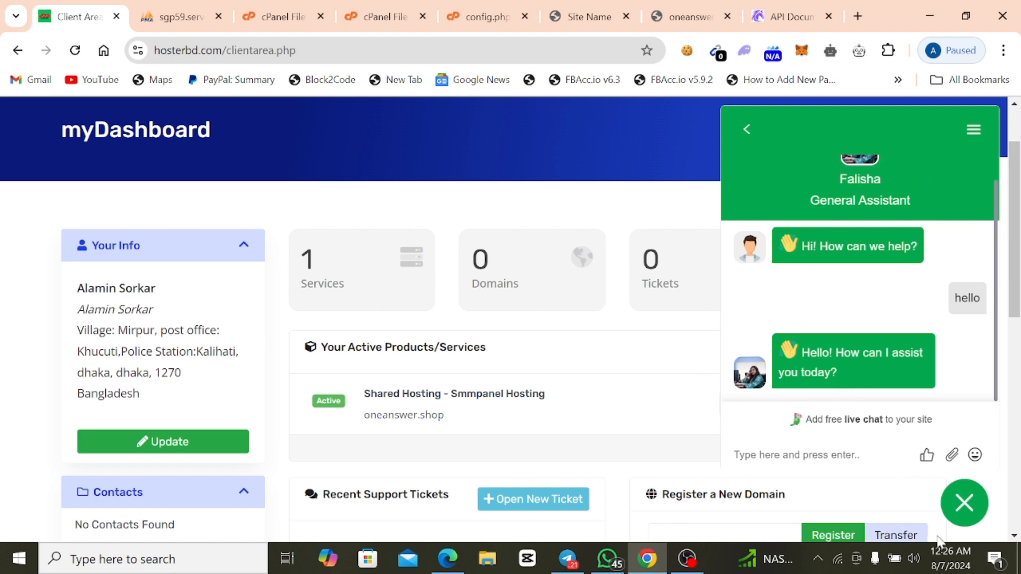
{"action": "left_click", "coordinate": [964, 514]}
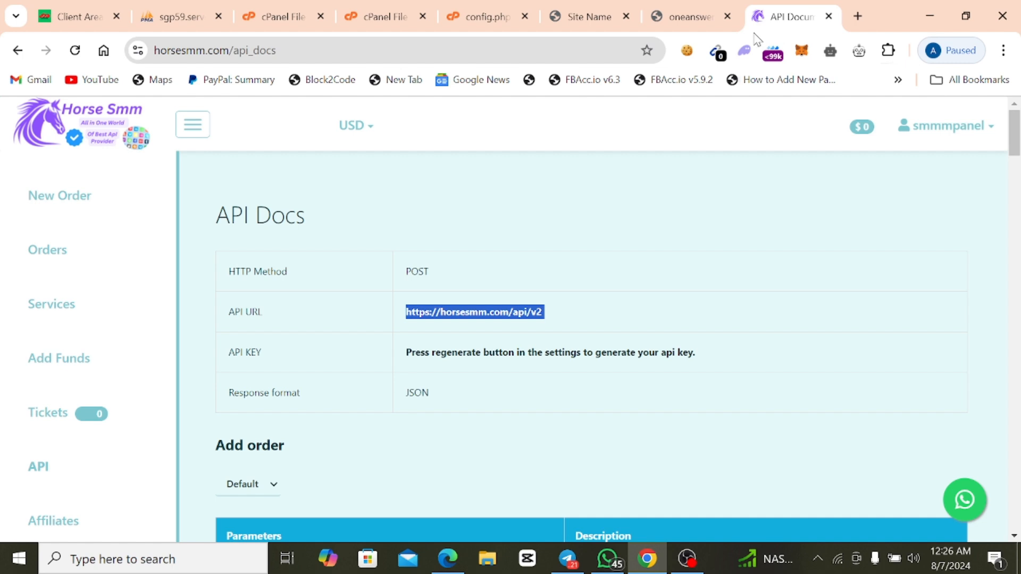
Look through the horsesmm.com API documentation for where to obtain the API key.
{"action": "left_click", "coordinate": [788, 16]}
{"action": "left_click", "coordinate": [690, 16]}
{"action": "left_click", "coordinate": [566, 21]}
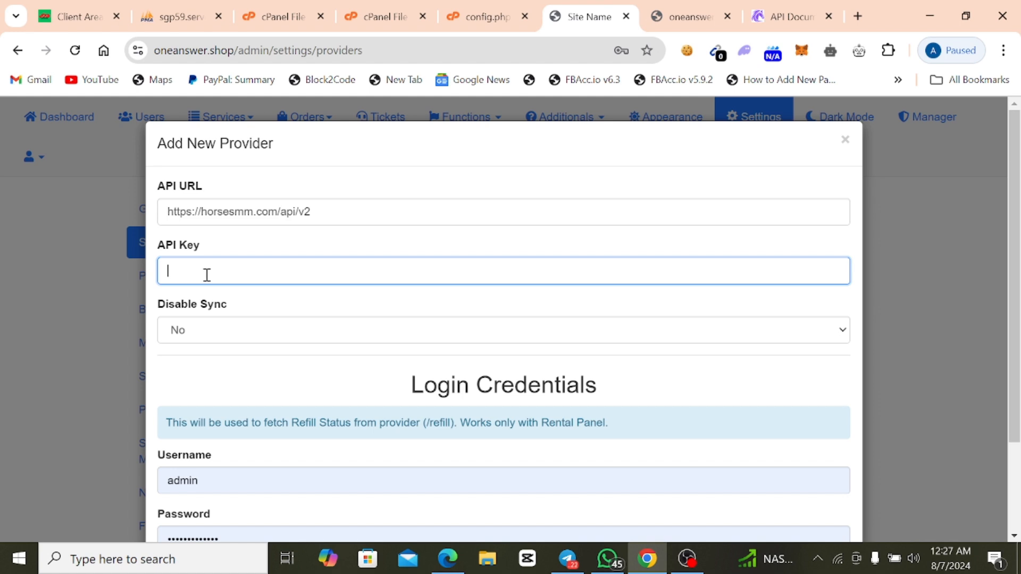
{"action": "left_click", "coordinate": [772, 21]}
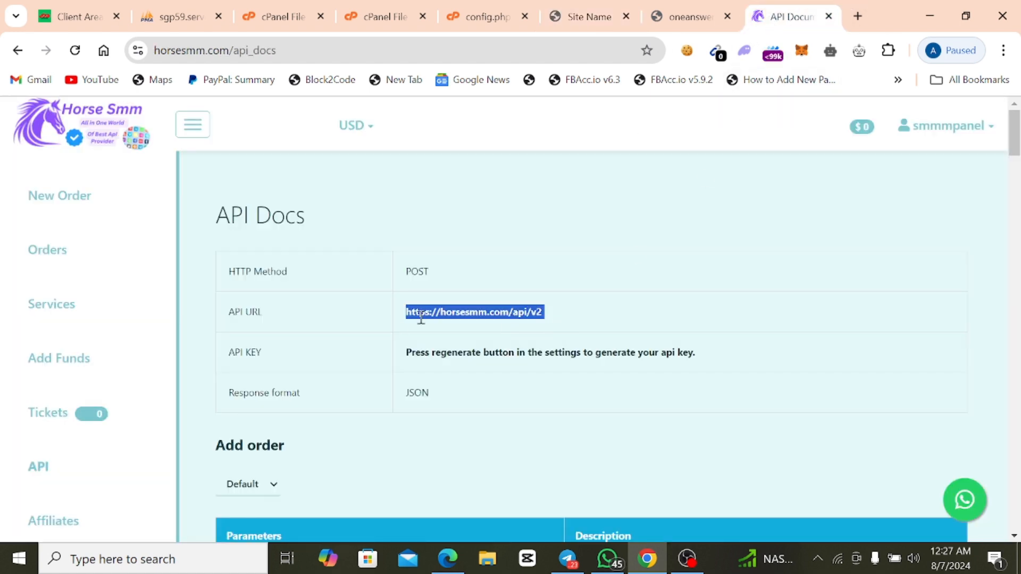
{"action": "scroll", "coordinate": [409, 336], "scroll_direction": "down", "scroll_amount": 3}
{"action": "scroll", "coordinate": [417, 335], "scroll_direction": "up", "scroll_amount": 3}
{"action": "scroll", "coordinate": [314, 332], "scroll_direction": "down", "scroll_amount": 4}
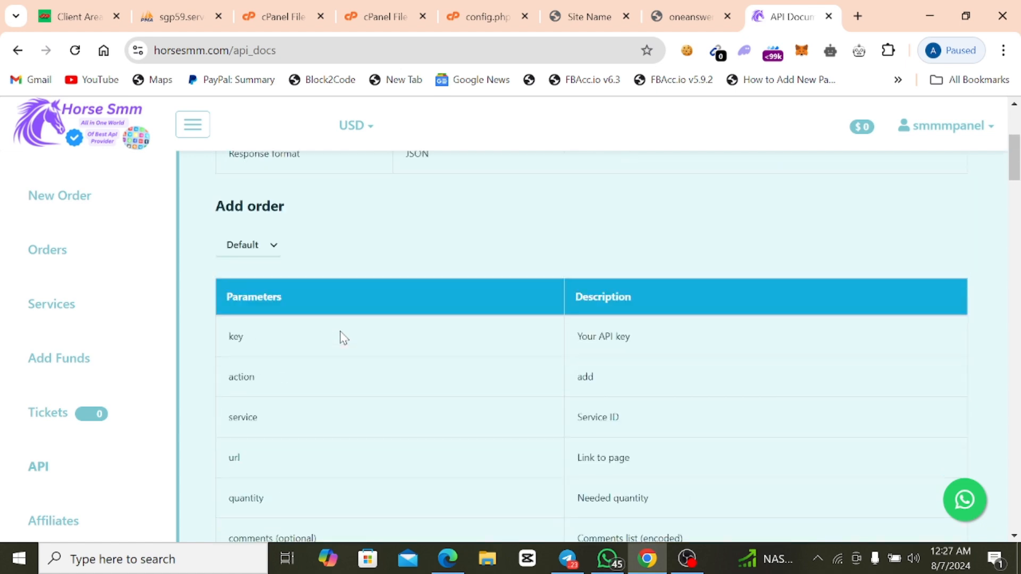
{"action": "scroll", "coordinate": [95, 399], "scroll_direction": "up", "scroll_amount": 4}
{"action": "scroll", "coordinate": [80, 388], "scroll_direction": "down", "scroll_amount": 3}
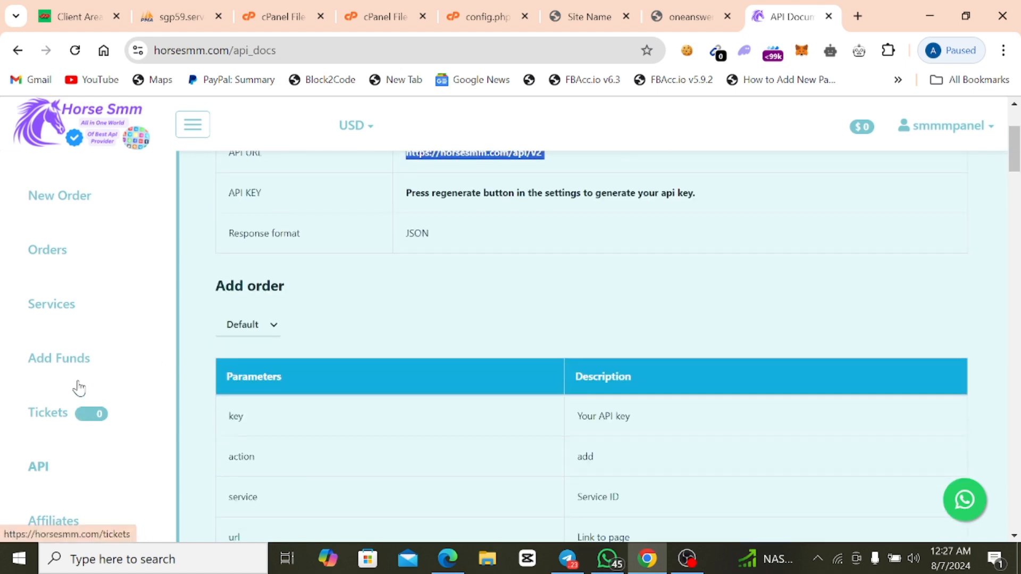
{"action": "scroll", "coordinate": [92, 239], "scroll_direction": "up", "scroll_amount": 3}
{"action": "left_click", "coordinate": [201, 126]}
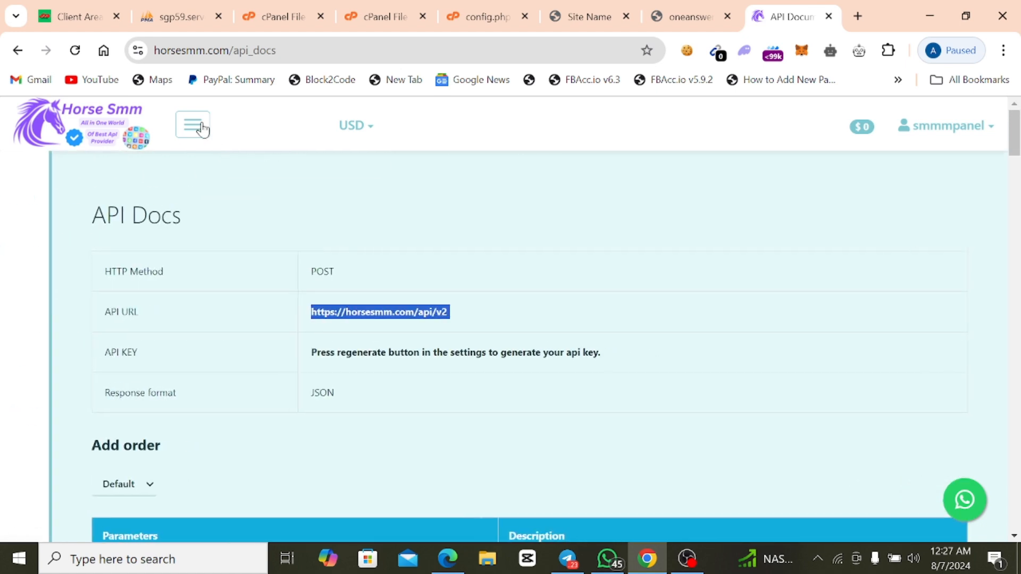
{"action": "left_click", "coordinate": [201, 127]}
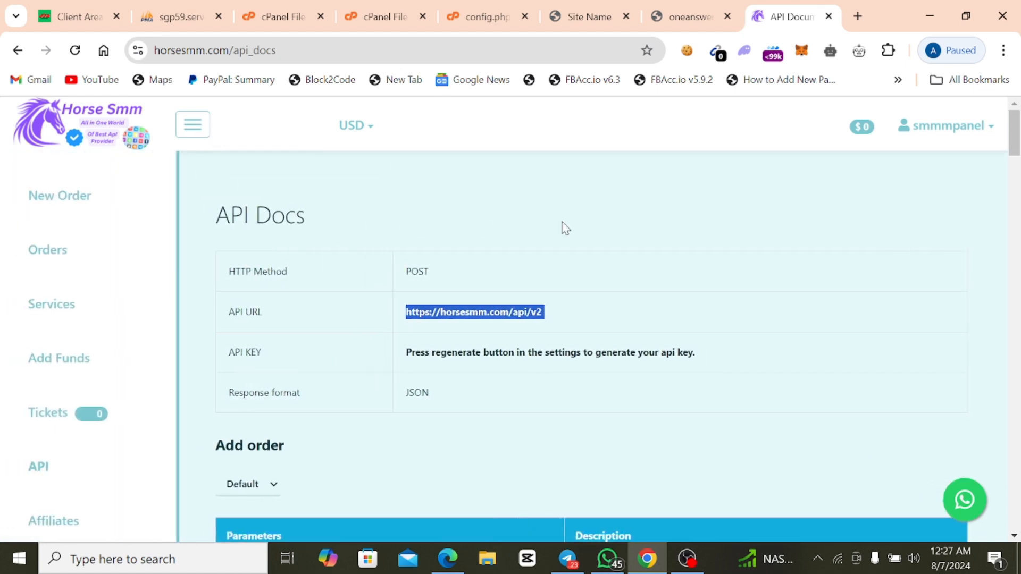
Open the horsesmm.com account settings and generate a new API key.
{"action": "left_click", "coordinate": [918, 130]}
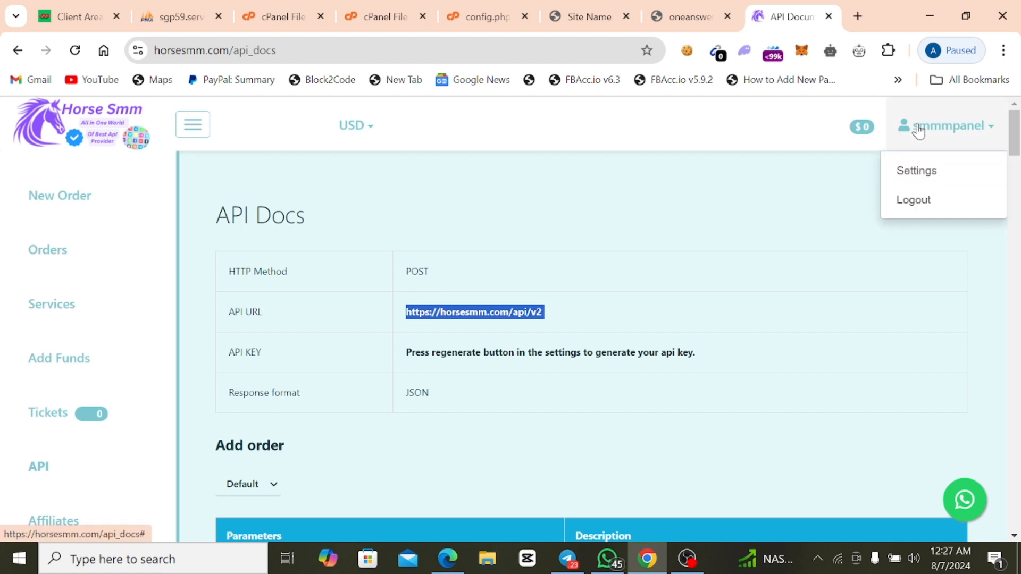
{"action": "left_click", "coordinate": [920, 169]}
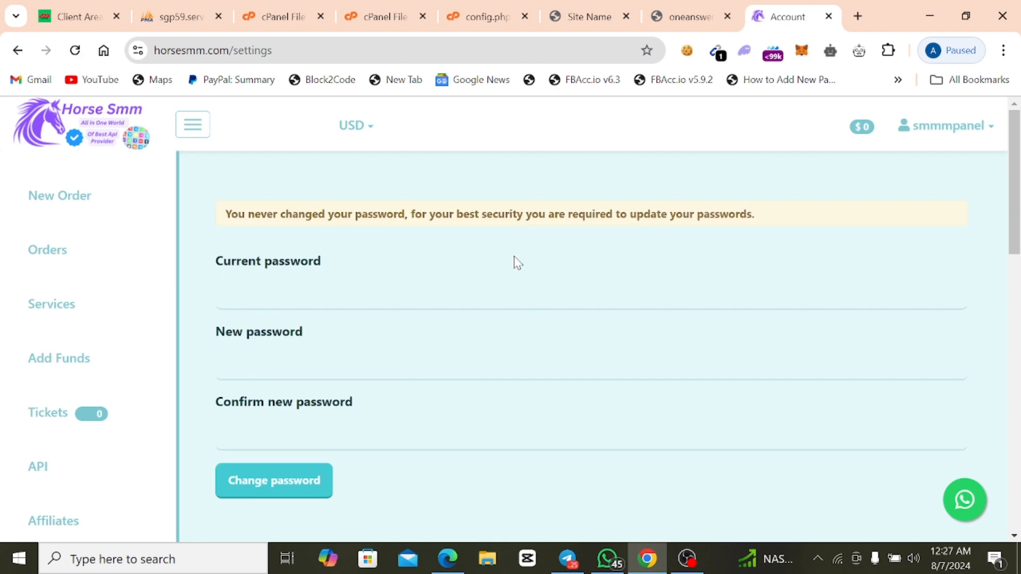
{"action": "scroll", "coordinate": [515, 262], "scroll_direction": "down", "scroll_amount": 5}
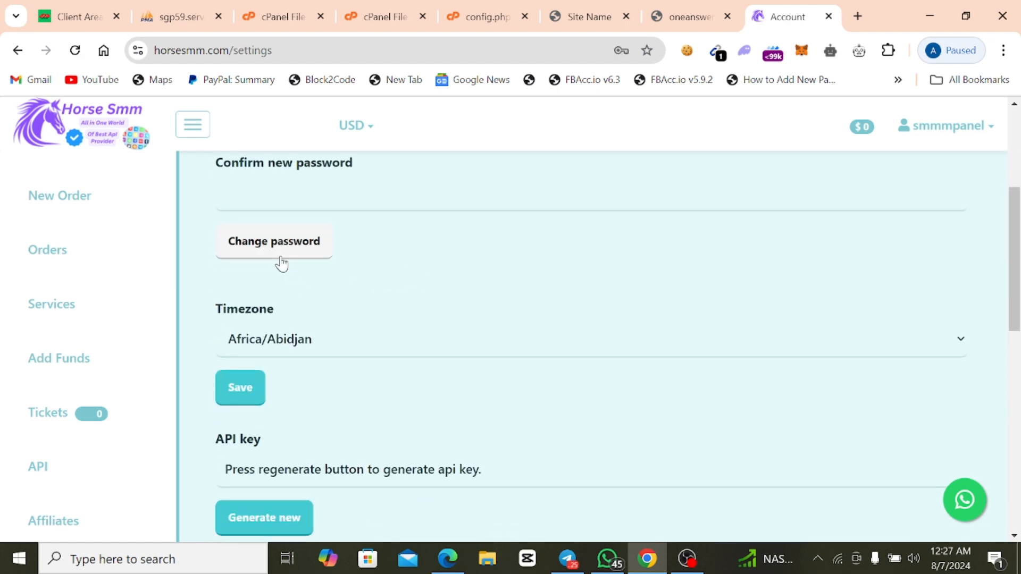
{"action": "scroll", "coordinate": [298, 298], "scroll_direction": "down", "scroll_amount": 3}
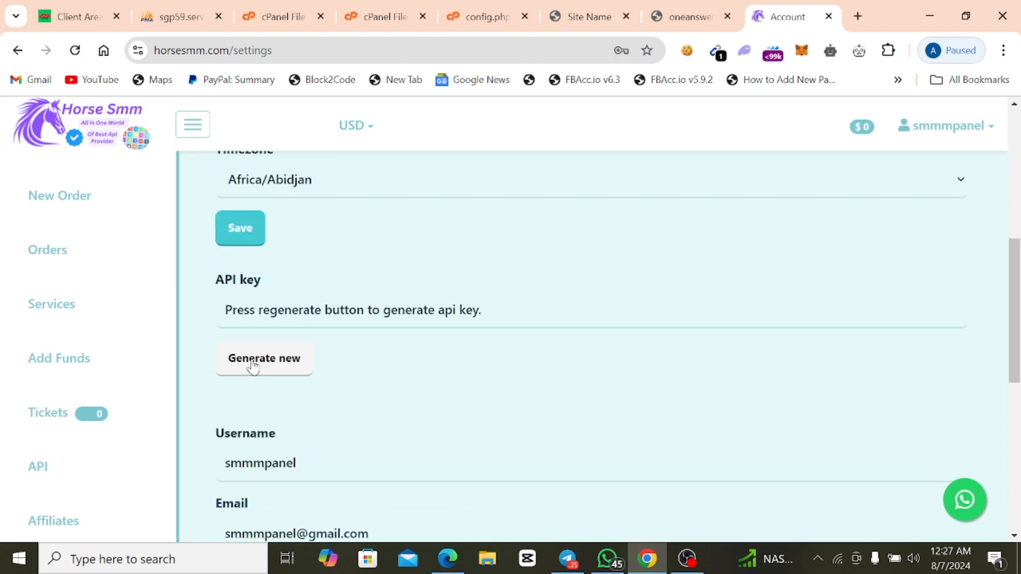
{"action": "left_click", "coordinate": [273, 297]}
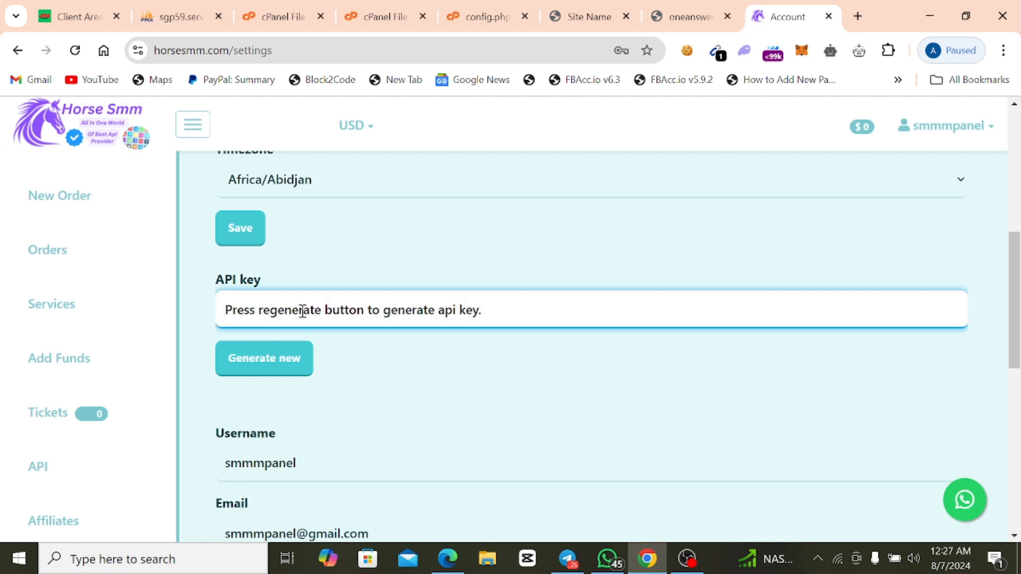
{"action": "left_click", "coordinate": [264, 363]}
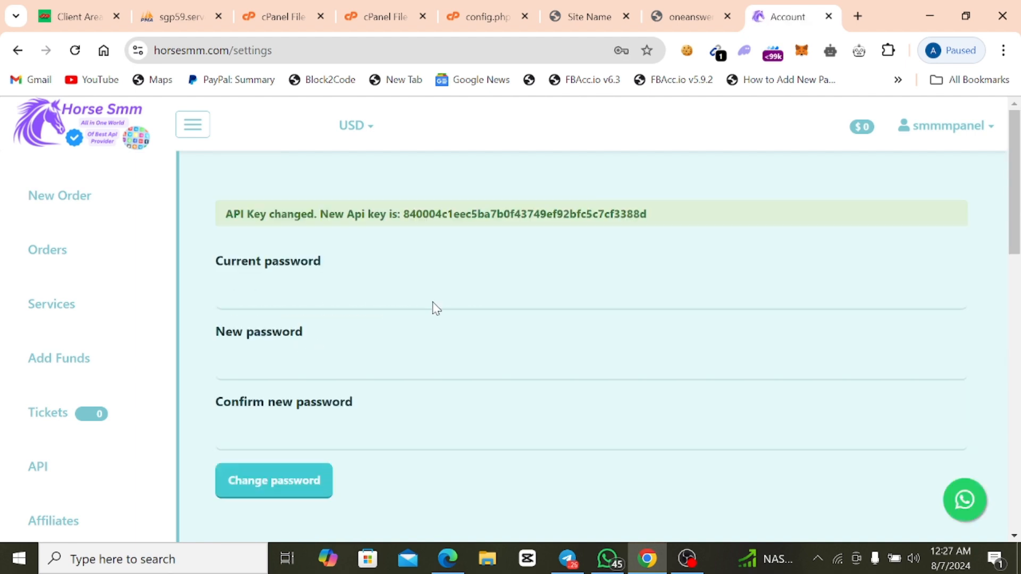
Copy the new horsesmm.com API key and paste it as the new provider's API Key in the oneanswer.shop admin panel.
{"action": "double_click", "coordinate": [579, 214]}
{"action": "right_click", "coordinate": [578, 215]}
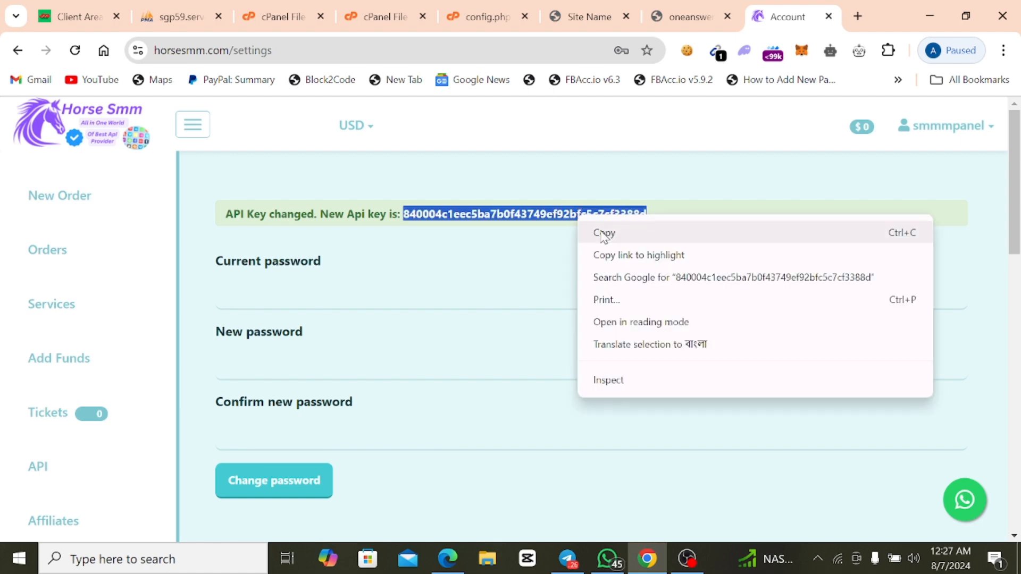
{"action": "left_click", "coordinate": [604, 233]}
{"action": "left_click", "coordinate": [697, 17]}
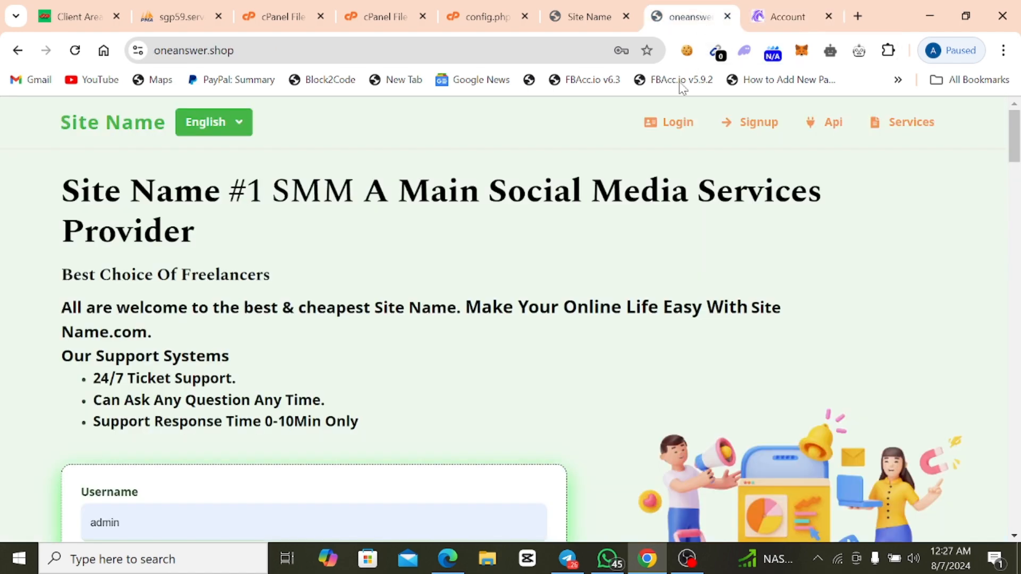
{"action": "left_click", "coordinate": [585, 20]}
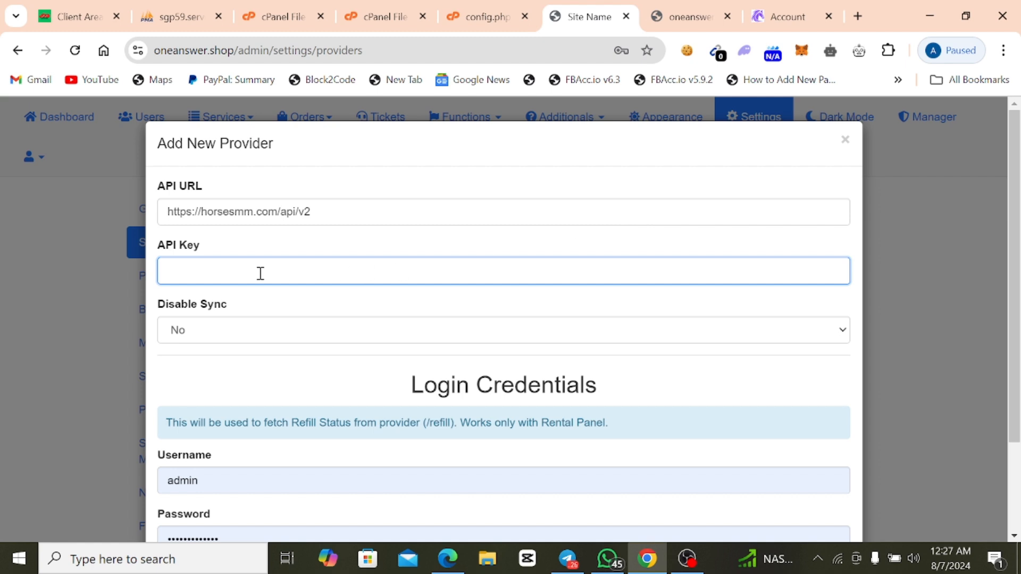
{"action": "right_click", "coordinate": [200, 274]}
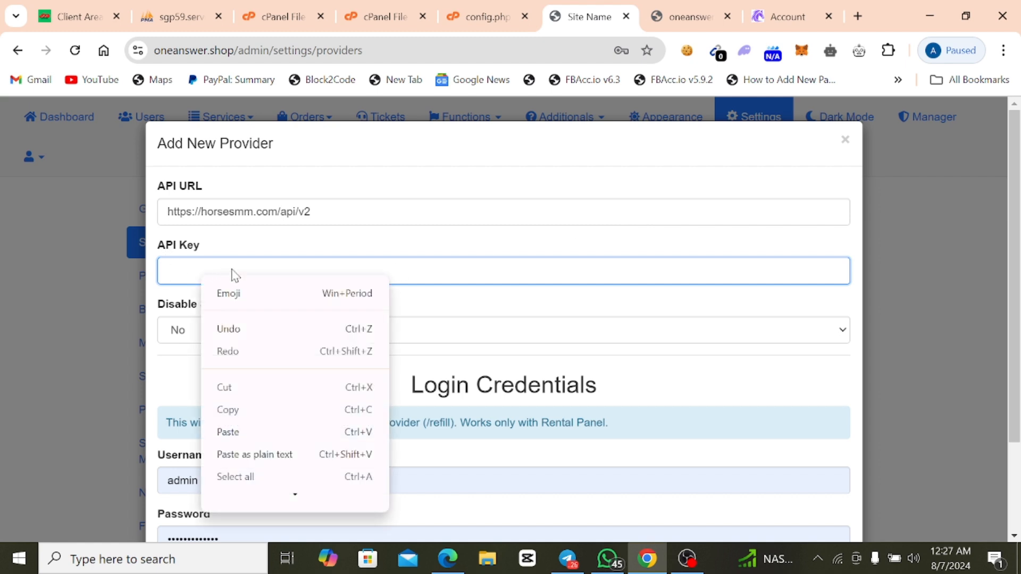
{"action": "left_click", "coordinate": [244, 430]}
Clear the prefilled login credentials of the new provider and enter smmpanel as the username.
{"action": "scroll", "coordinate": [255, 391], "scroll_direction": "down", "scroll_amount": 2}
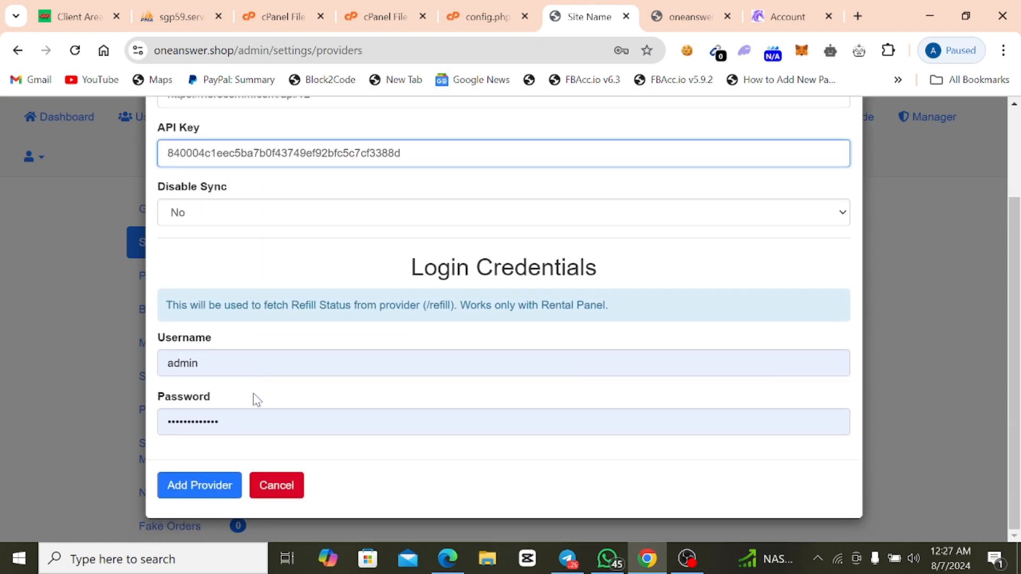
{"action": "double_click", "coordinate": [208, 411]}
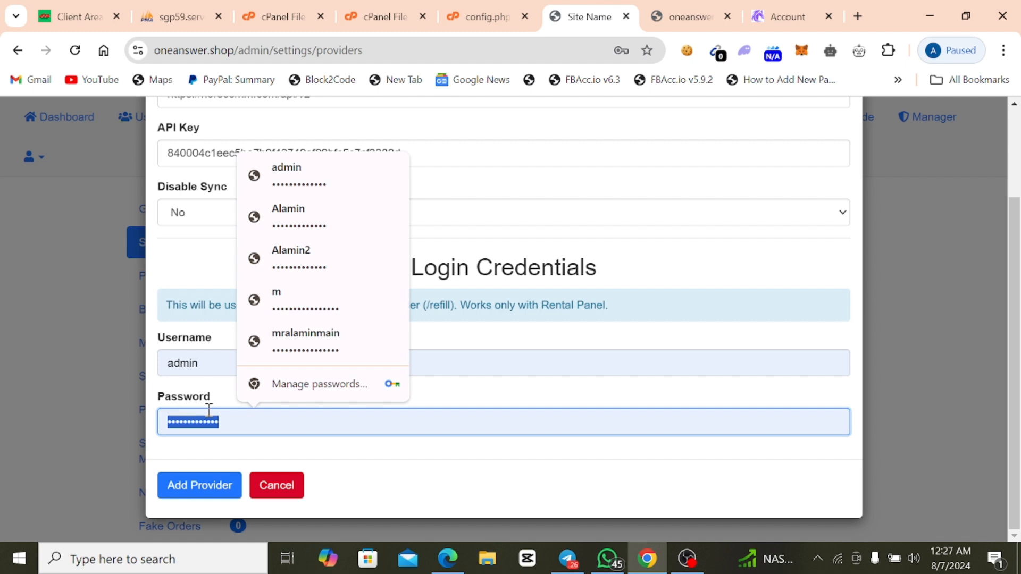
{"action": "key", "text": "BackSpace"}
{"action": "double_click", "coordinate": [198, 359]}
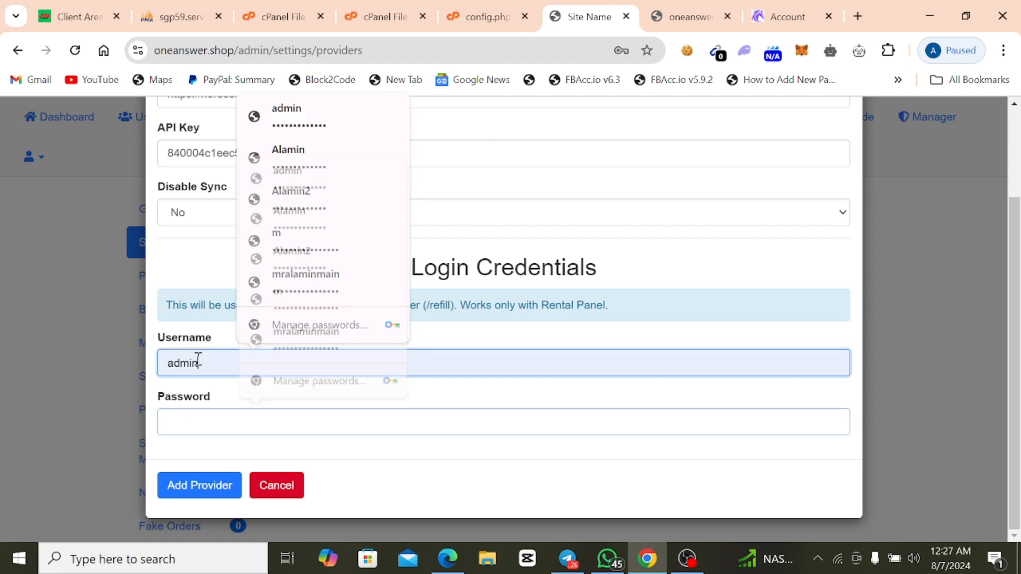
{"action": "key", "text": "BackSpace"}
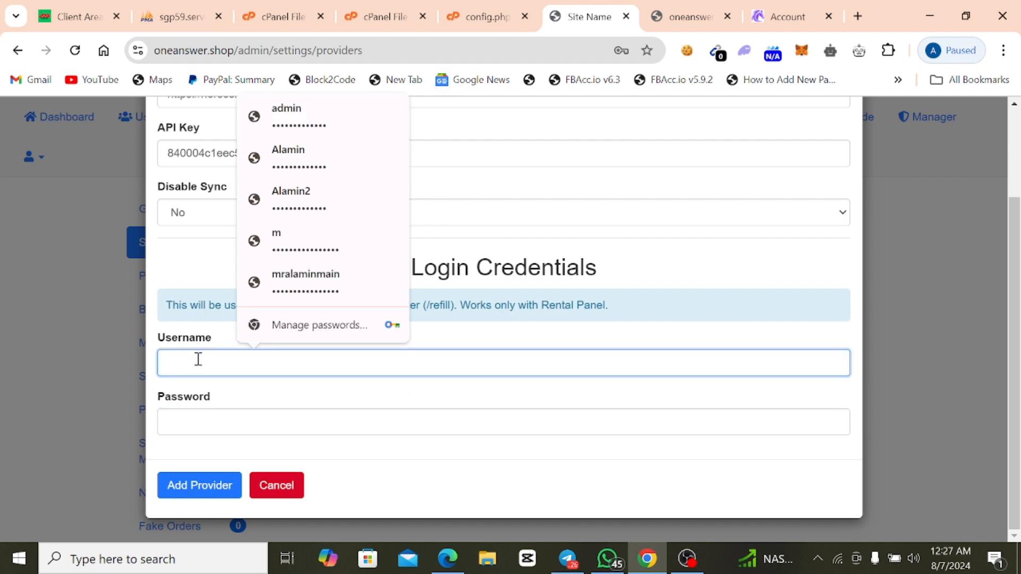
{"action": "type", "text": "smmpanel"}
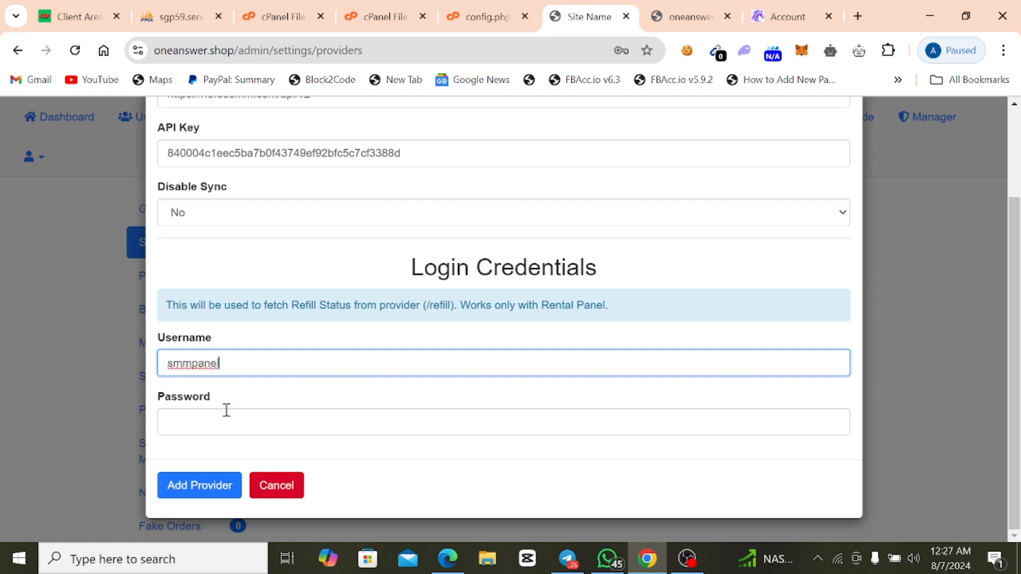
Enter the provider account's password and add the provider.
{"action": "left_click", "coordinate": [207, 424]}
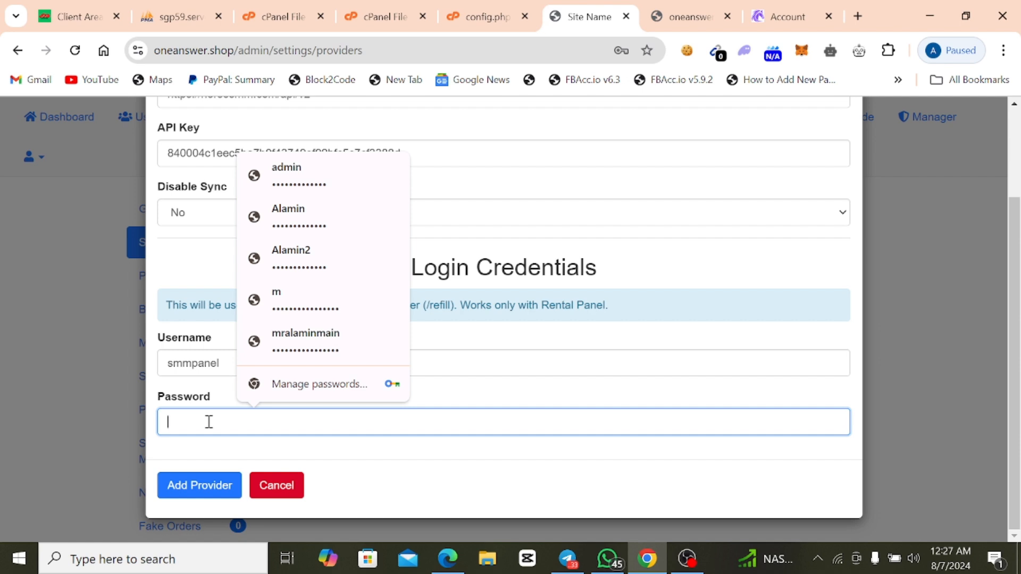
{"action": "type", "text": "s"}
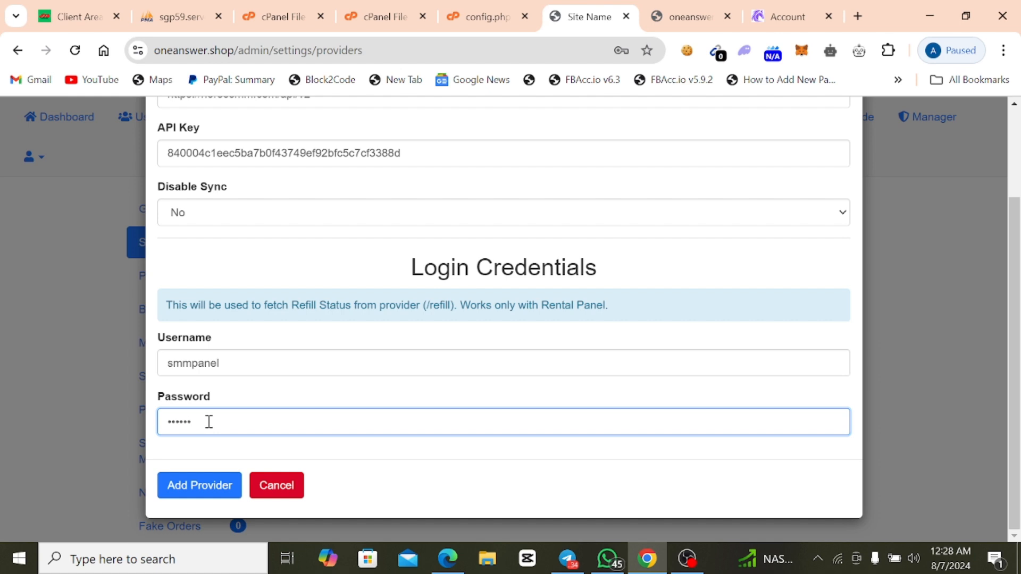
{"action": "type", "text": "••"}
{"action": "left_click", "coordinate": [189, 491]}
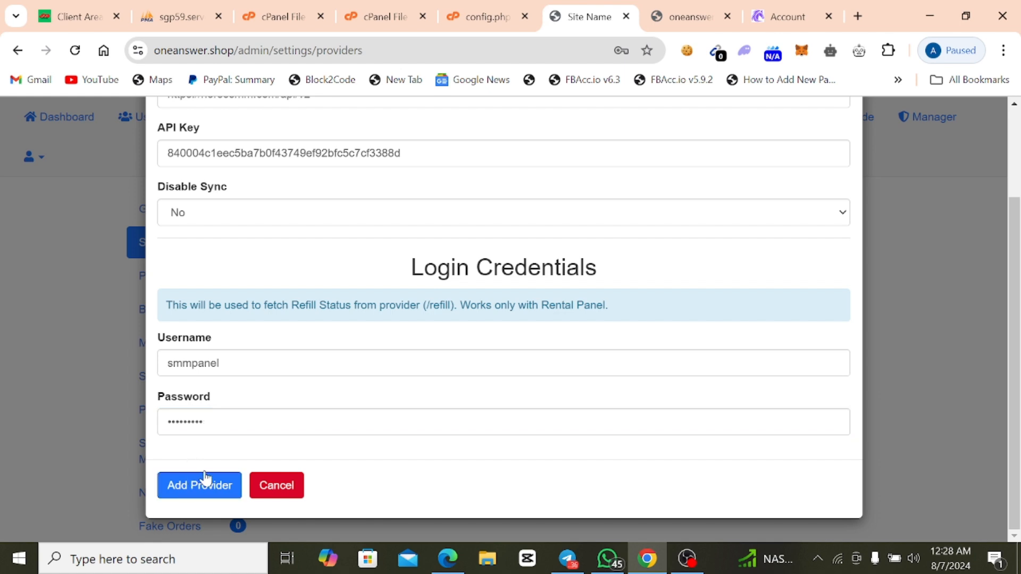
{"action": "scroll", "coordinate": [239, 415], "scroll_direction": "up", "scroll_amount": 3}
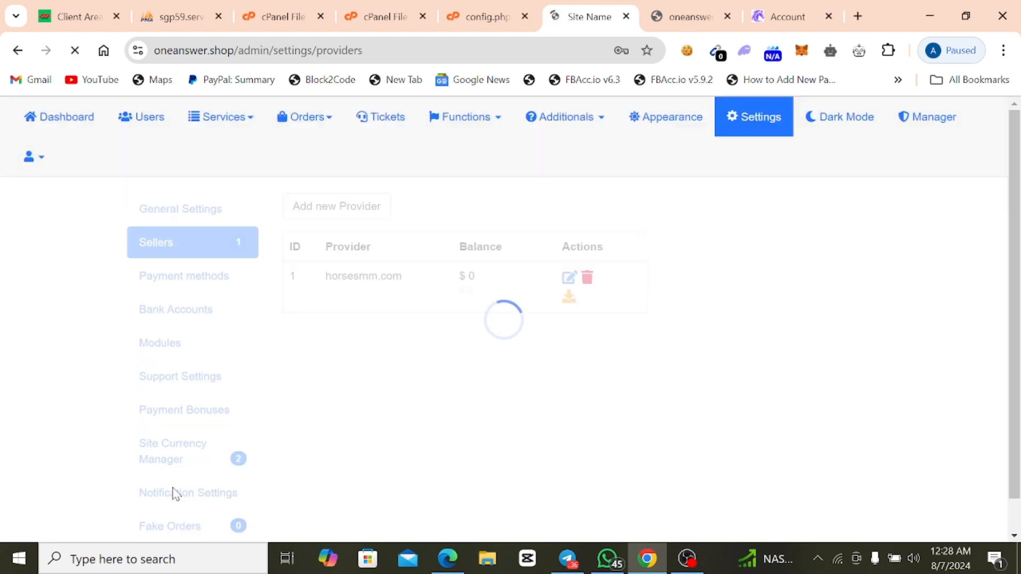
Compare the provider's balance in the Sellers list with the account balance on horsesmm.com, then return to the oneanswer.shop homepage.
{"action": "left_click", "coordinate": [561, 294]}
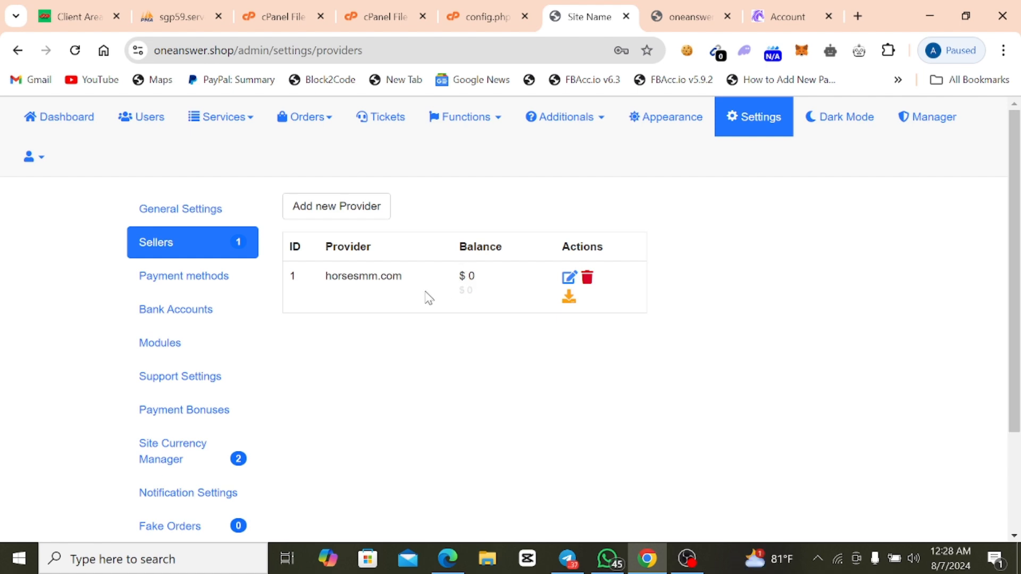
{"action": "left_click", "coordinate": [776, 20]}
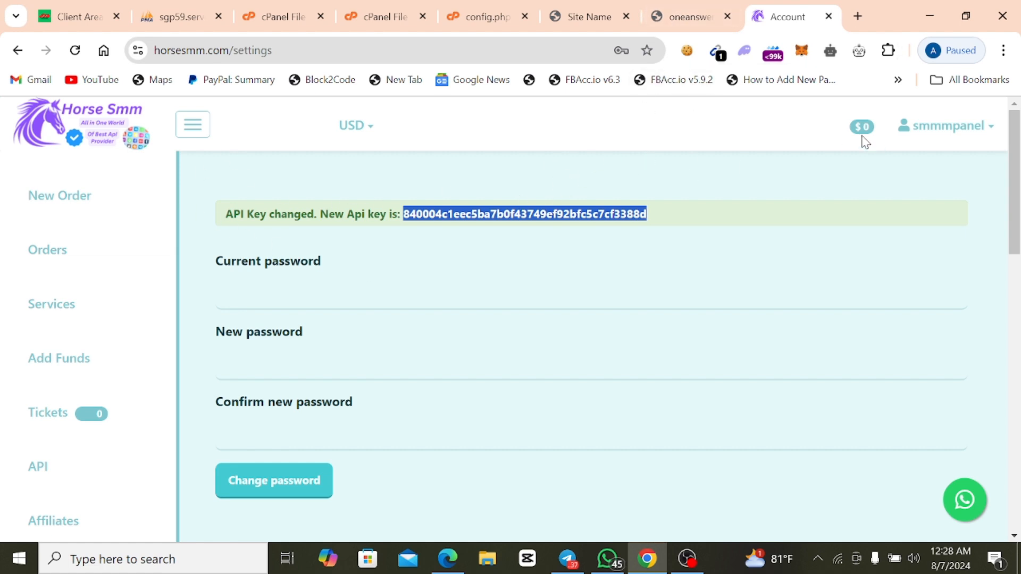
{"action": "left_click", "coordinate": [687, 18]}
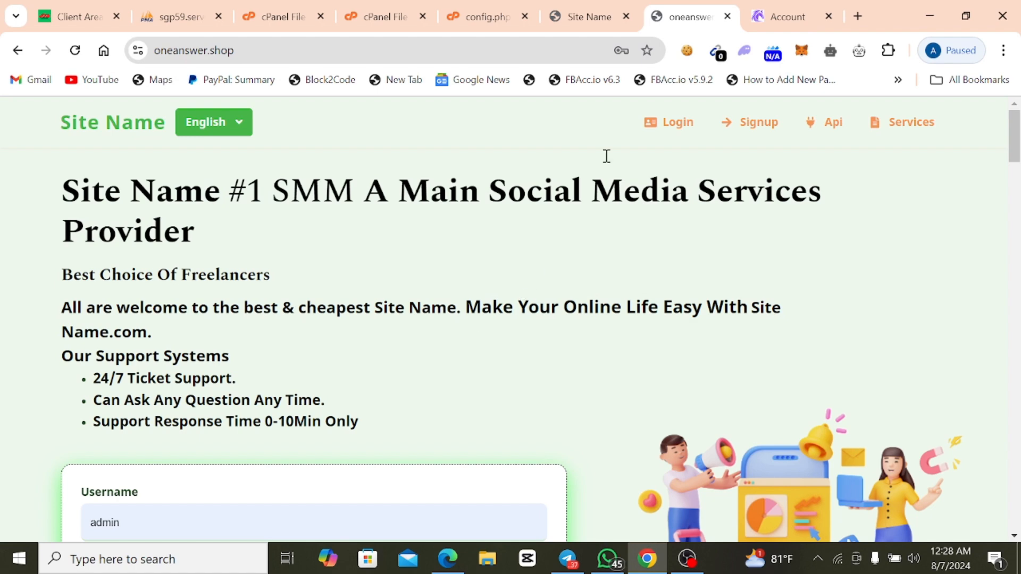
Return to the oneanswer.shop admin panel, show its services page and start a services import.
{"action": "left_click", "coordinate": [585, 25]}
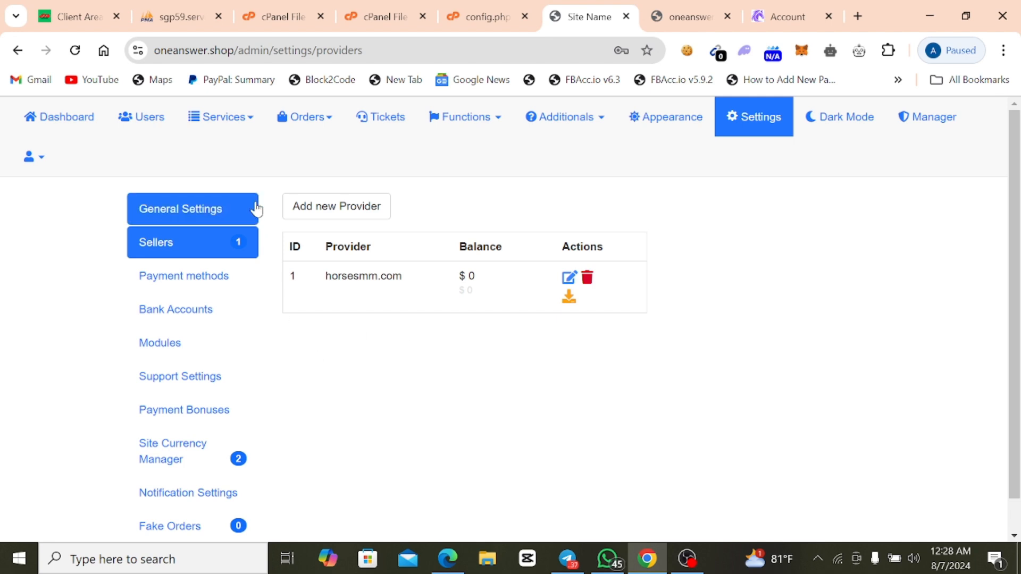
{"action": "left_click", "coordinate": [252, 128]}
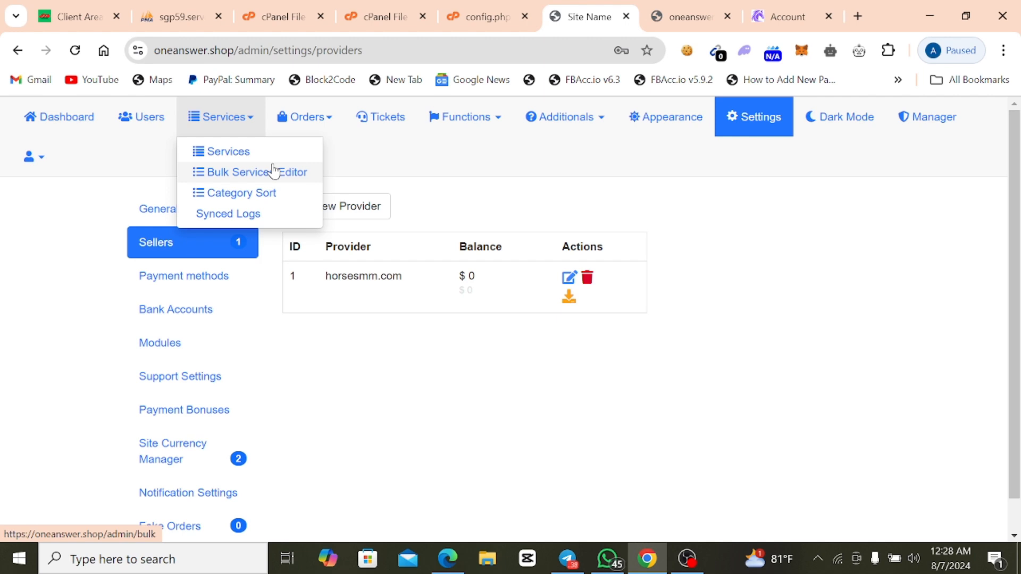
{"action": "left_click", "coordinate": [369, 378]}
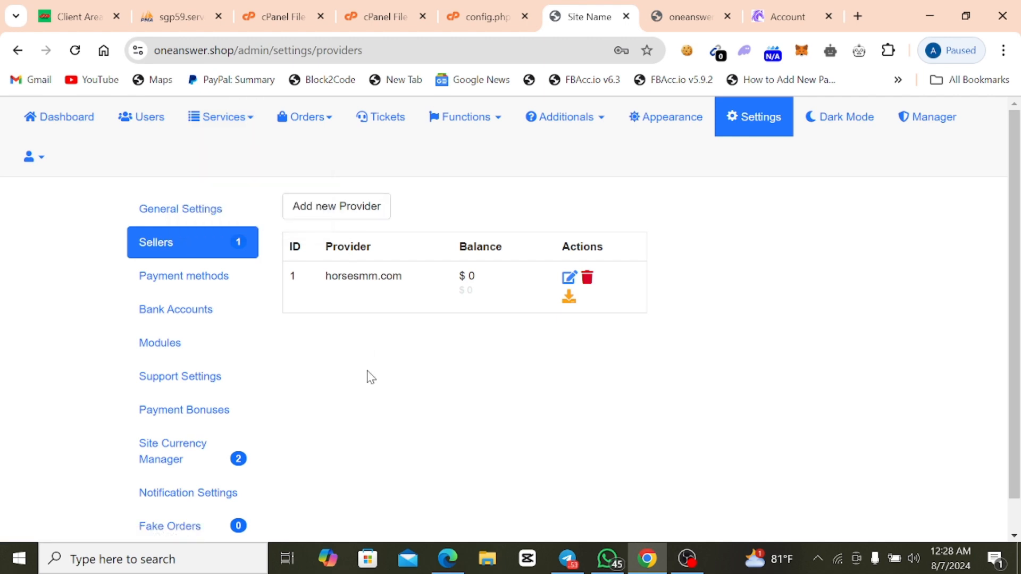
{"action": "left_click", "coordinate": [223, 128]}
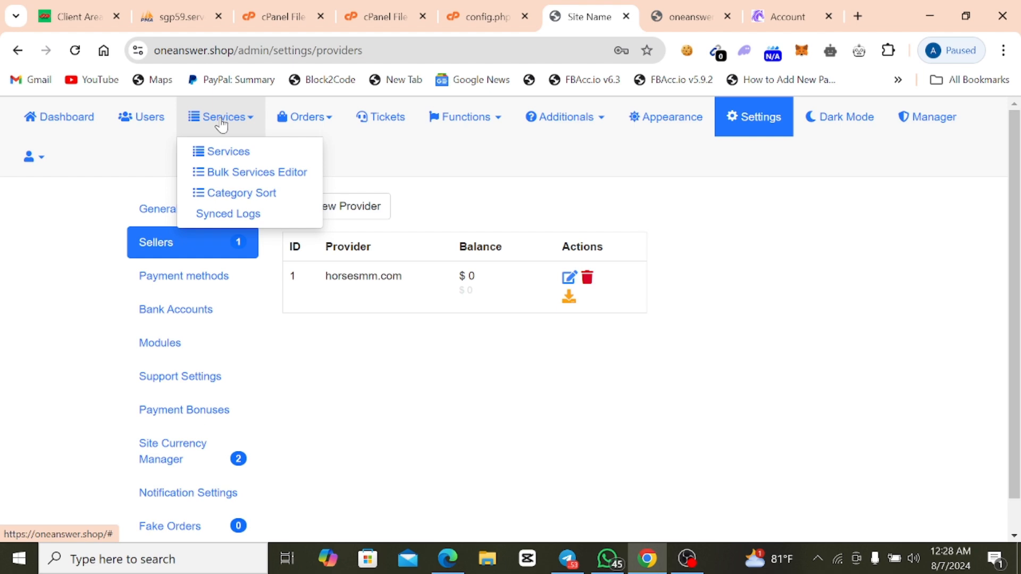
{"action": "left_click", "coordinate": [245, 154]}
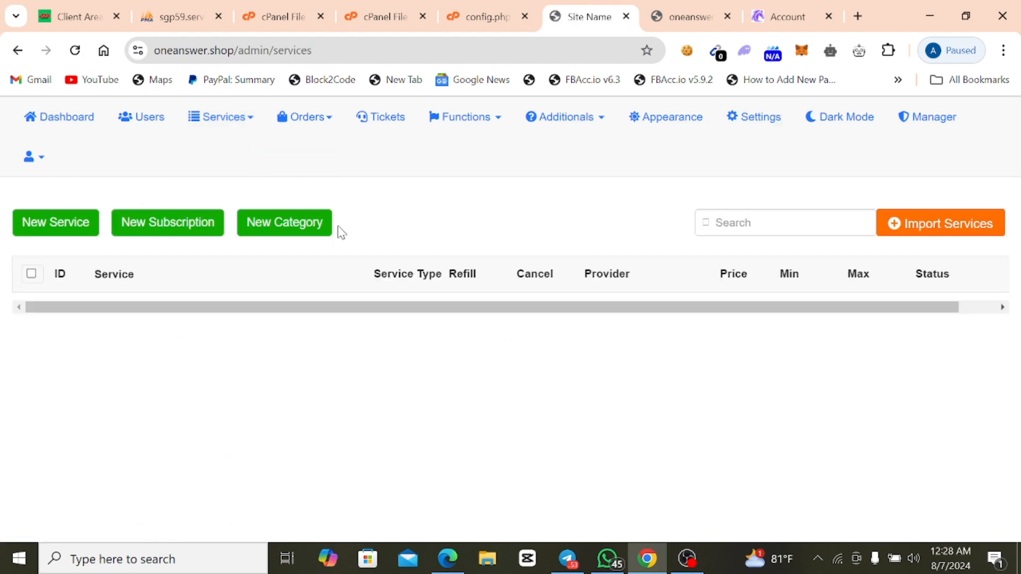
{"action": "left_click", "coordinate": [927, 236]}
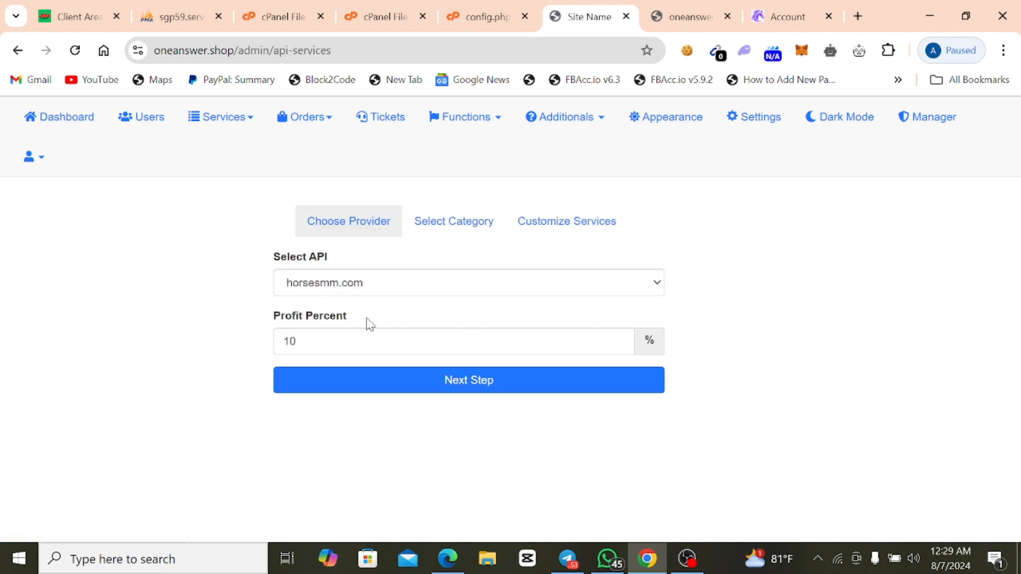
Keep horsesmm.com as the import API with a profit percent of 10 and continue to category selection.
{"action": "left_click", "coordinate": [356, 340]}
{"action": "key", "text": "ctrl+a"}
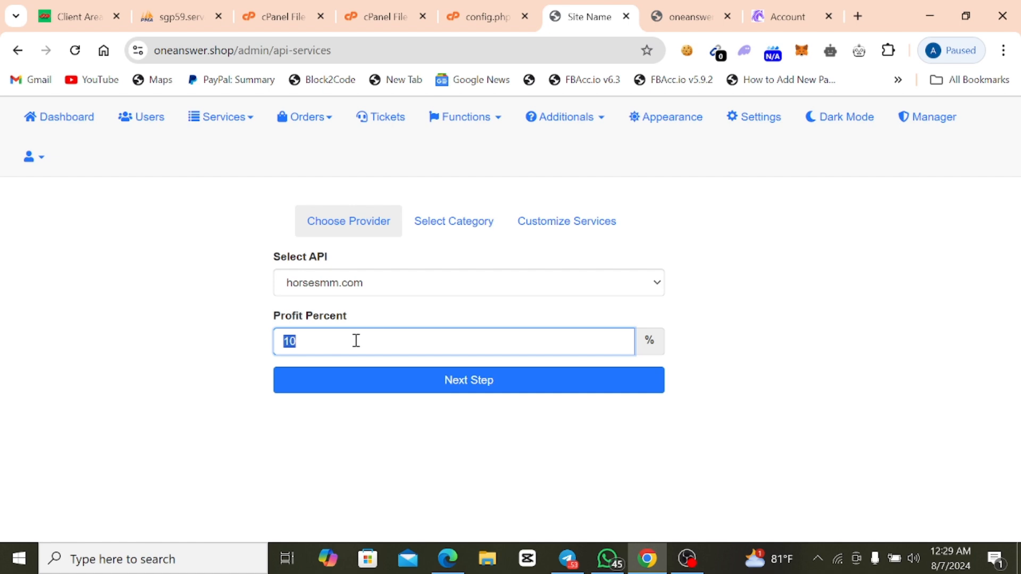
{"action": "left_click", "coordinate": [355, 341]}
{"action": "double_click", "coordinate": [303, 346]}
{"action": "left_click", "coordinate": [341, 343]}
{"action": "left_click", "coordinate": [403, 393]}
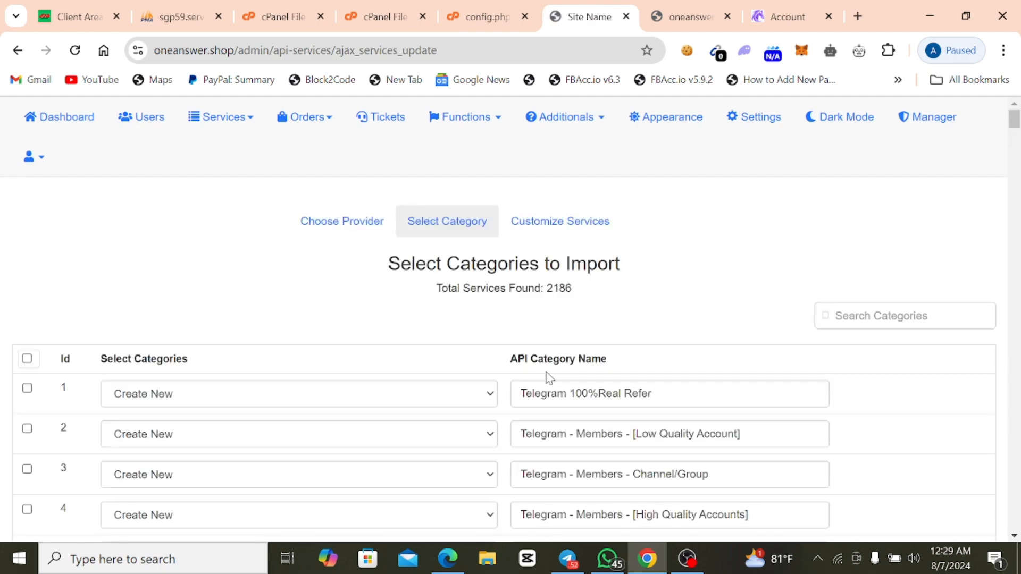
Select the first twelve categories for import, from Telegram 100%Real Refer through YouTube Monitize Package LifeTime Gerantry.
{"action": "scroll", "coordinate": [548, 345], "scroll_direction": "down", "scroll_amount": 2}
{"action": "scroll", "coordinate": [674, 376], "scroll_direction": "down", "scroll_amount": 10}
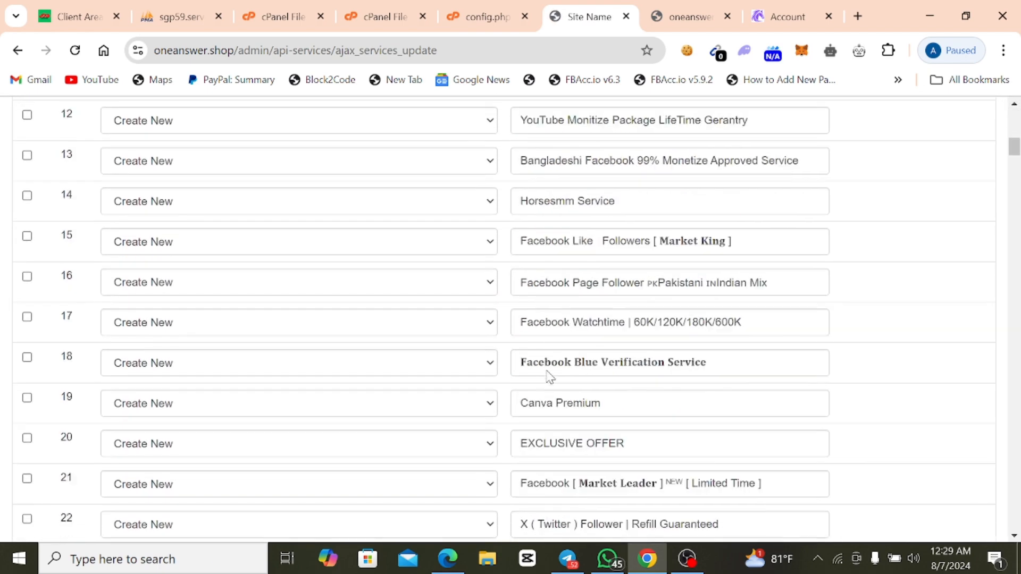
{"action": "scroll", "coordinate": [483, 363], "scroll_direction": "up", "scroll_amount": 5}
{"action": "scroll", "coordinate": [482, 363], "scroll_direction": "up", "scroll_amount": 5}
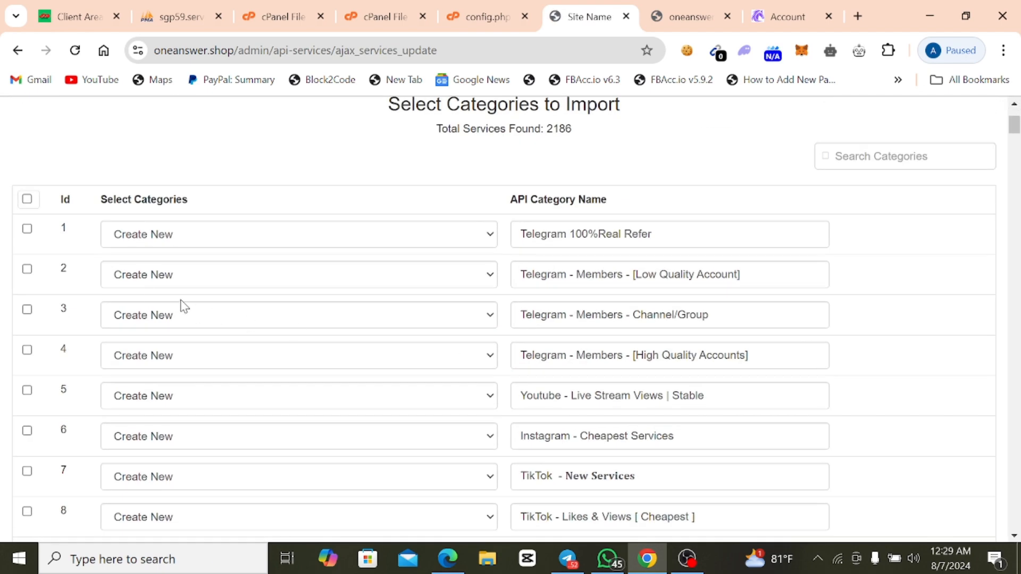
{"action": "left_click", "coordinate": [27, 229]}
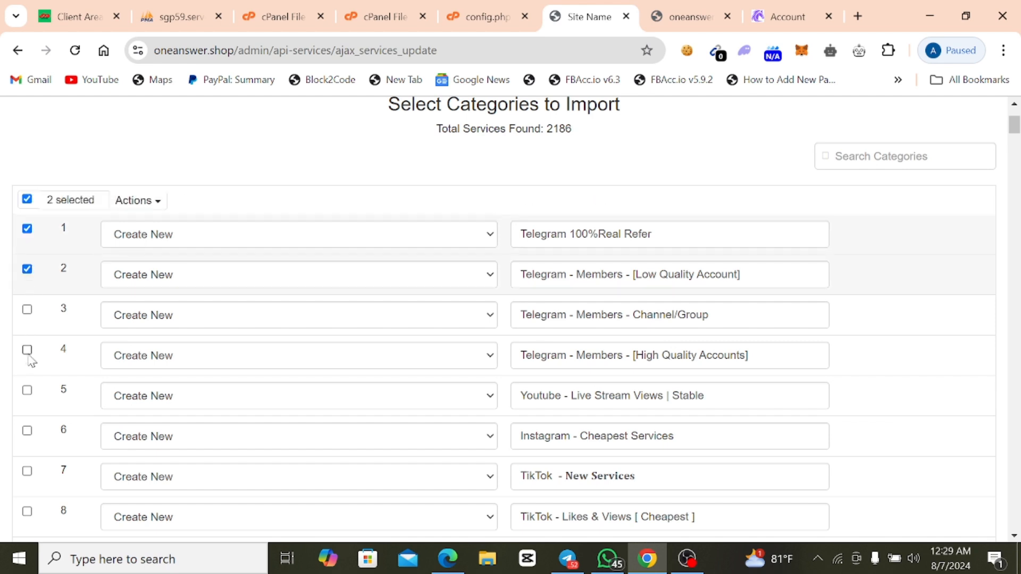
{"action": "left_click", "coordinate": [27, 310]}
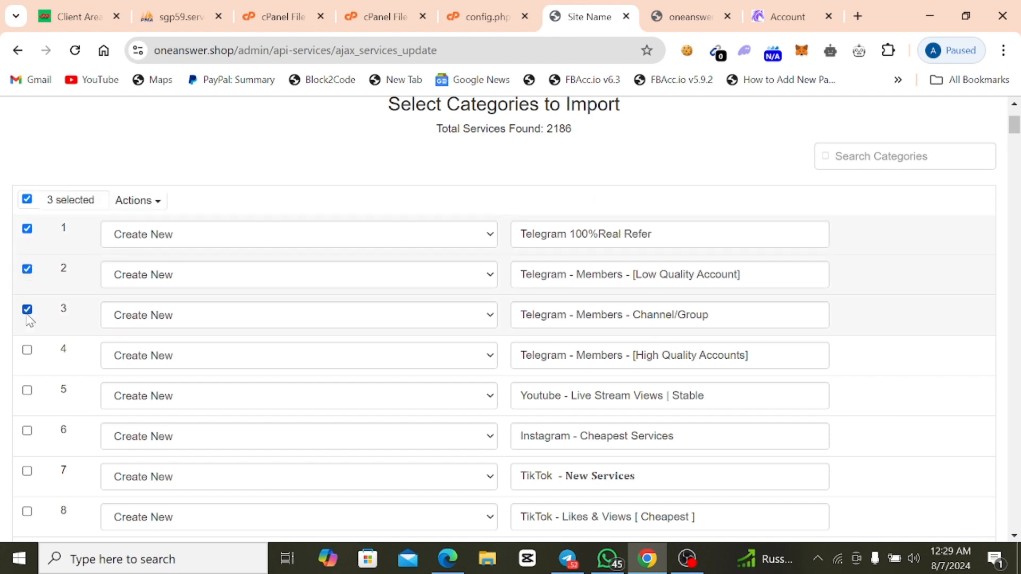
{"action": "left_click", "coordinate": [28, 350]}
{"action": "left_click", "coordinate": [27, 391]}
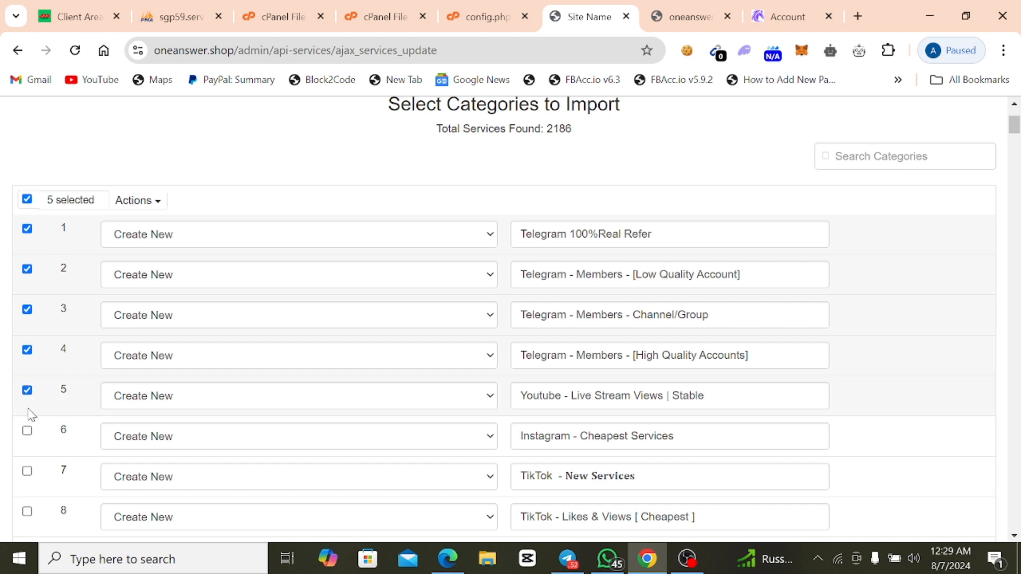
{"action": "left_click", "coordinate": [28, 431]}
{"action": "left_click", "coordinate": [27, 472]}
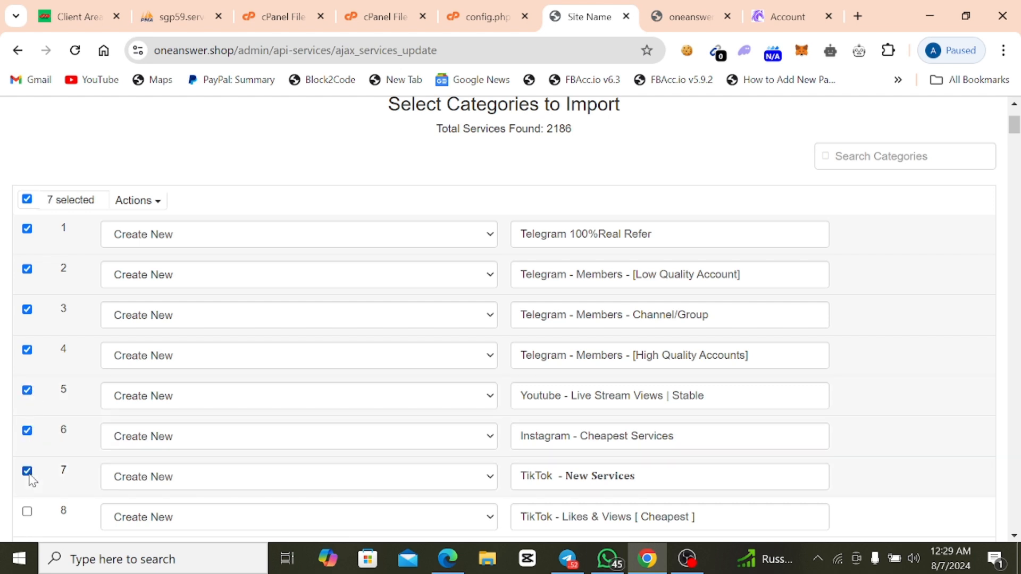
{"action": "left_click", "coordinate": [27, 512]}
{"action": "scroll", "coordinate": [29, 500], "scroll_direction": "down", "scroll_amount": 1}
{"action": "left_click", "coordinate": [28, 472]}
{"action": "scroll", "coordinate": [29, 475], "scroll_direction": "down", "scroll_amount": 1}
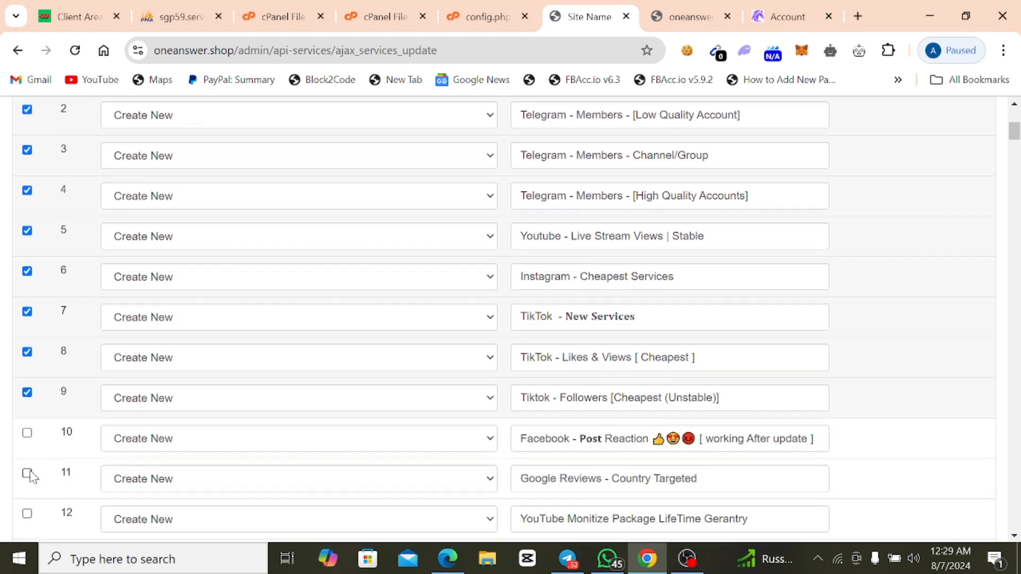
{"action": "left_click", "coordinate": [27, 433]}
{"action": "left_click", "coordinate": [27, 473]}
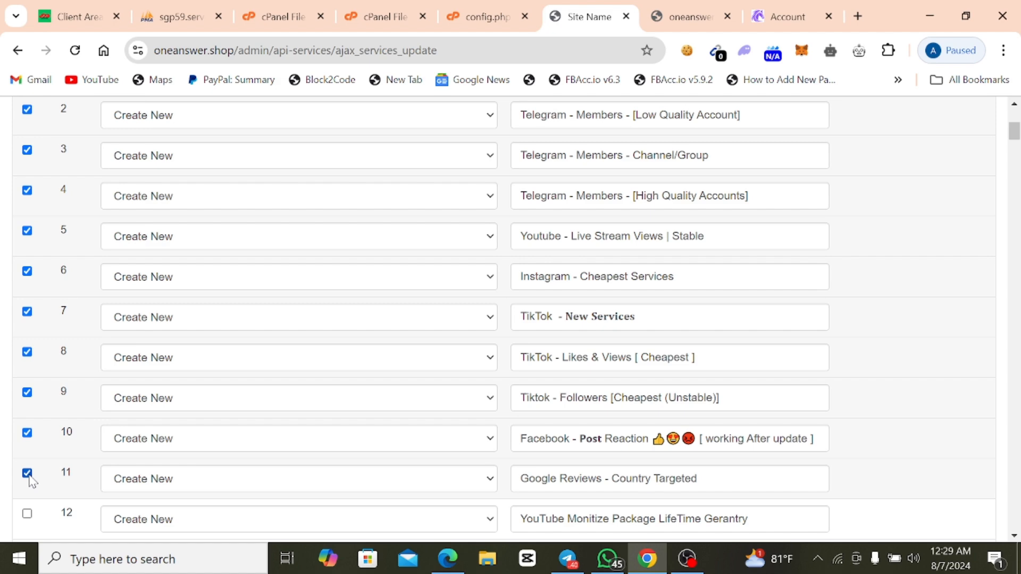
{"action": "left_click", "coordinate": [28, 514]}
Review the twelve selected categories and import them, confirming the action.
{"action": "scroll", "coordinate": [52, 489], "scroll_direction": "up", "scroll_amount": 6}
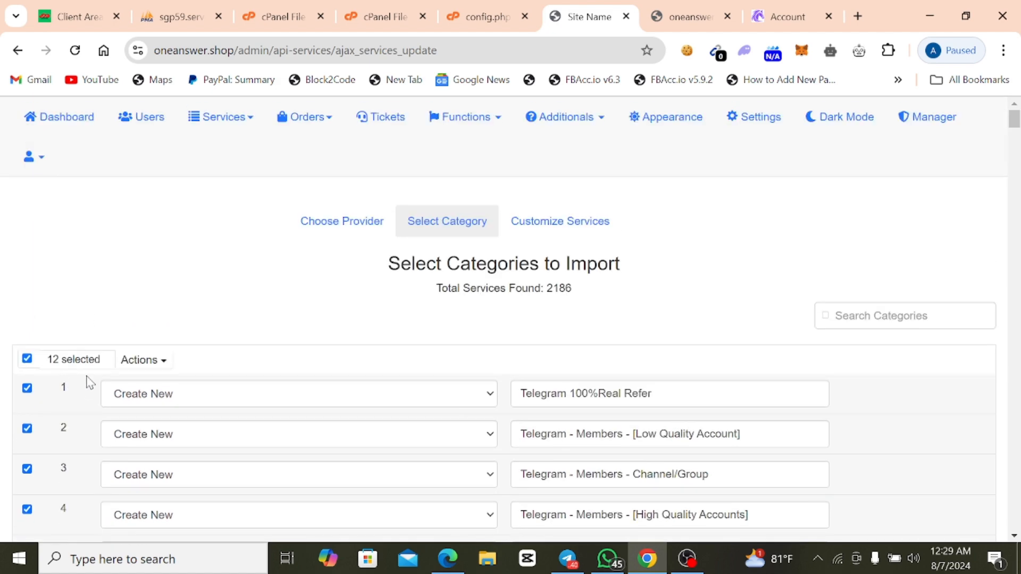
{"action": "scroll", "coordinate": [97, 372], "scroll_direction": "down", "scroll_amount": 1}
{"action": "scroll", "coordinate": [67, 226], "scroll_direction": "down", "scroll_amount": 2}
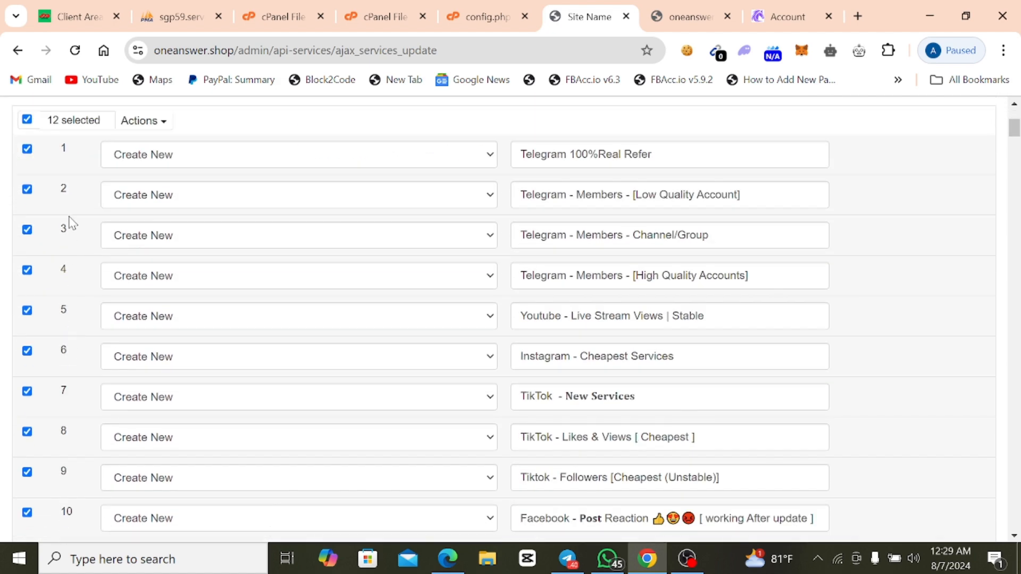
{"action": "scroll", "coordinate": [107, 234], "scroll_direction": "up", "scroll_amount": 2}
{"action": "left_click", "coordinate": [148, 281]}
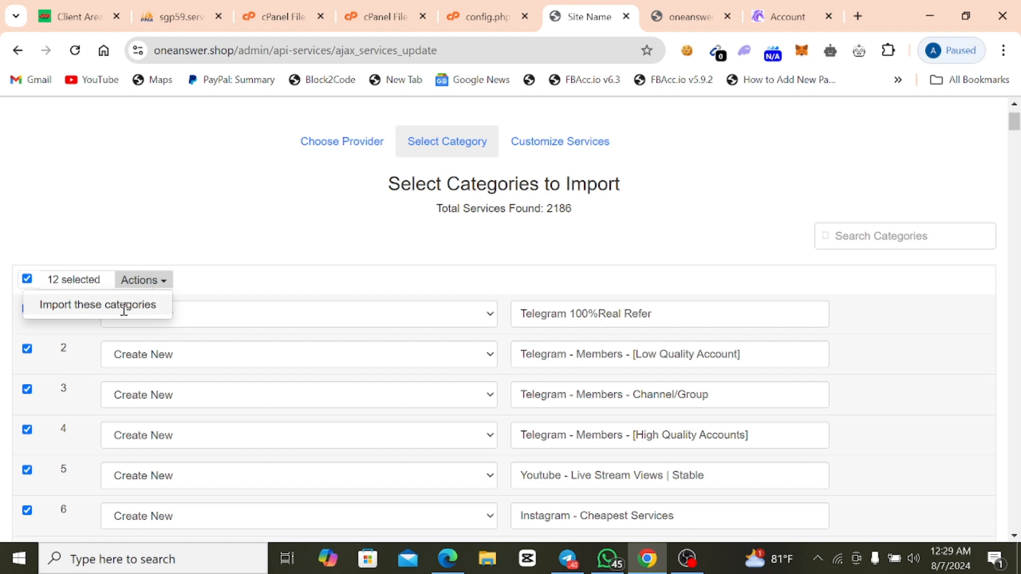
{"action": "left_click", "coordinate": [94, 306]}
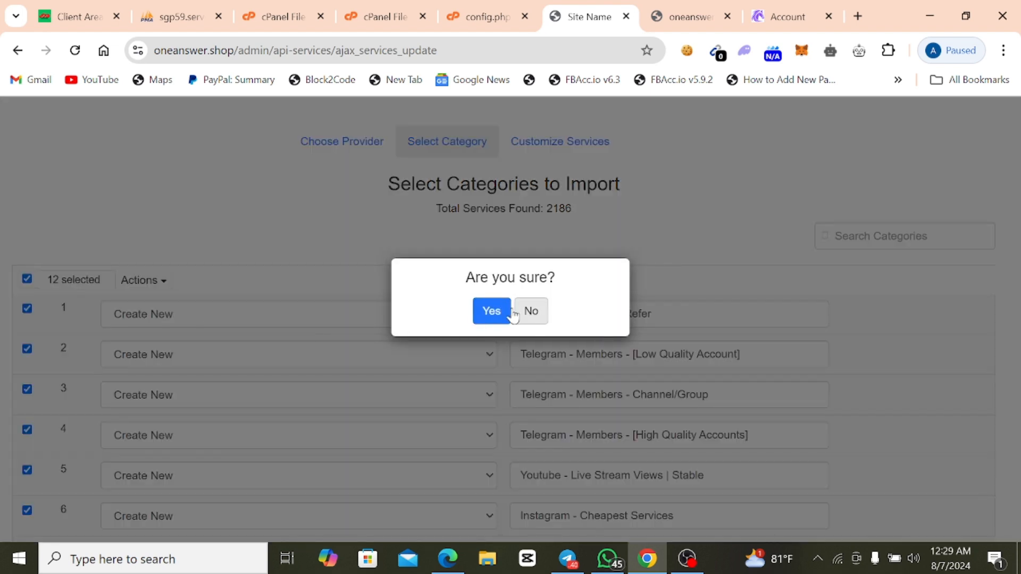
{"action": "left_click", "coordinate": [488, 314]}
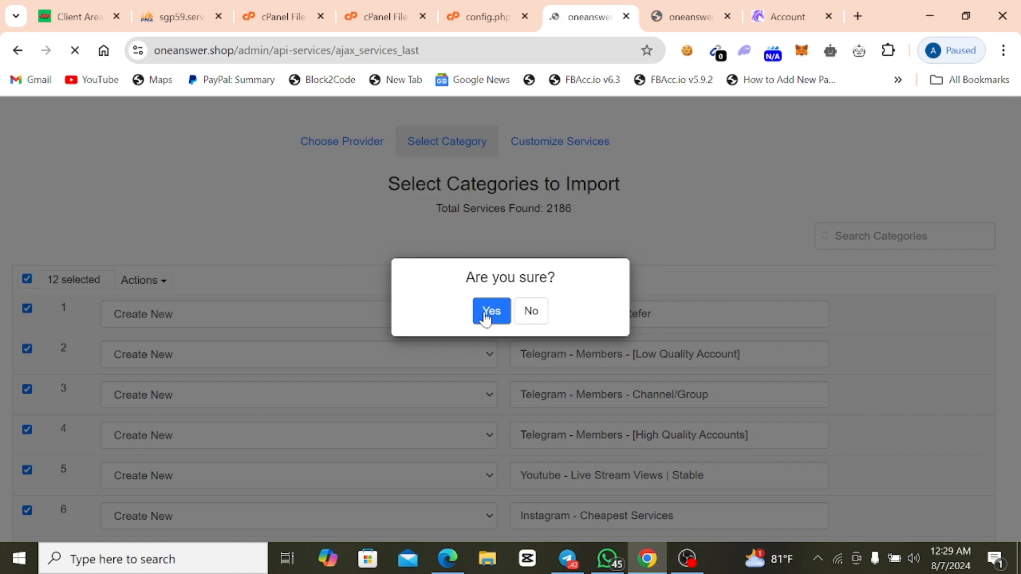
Select all services on page 1 of 3 of the horsesmm.com list and import them.
{"action": "scroll", "coordinate": [484, 319], "scroll_direction": "down", "scroll_amount": 3}
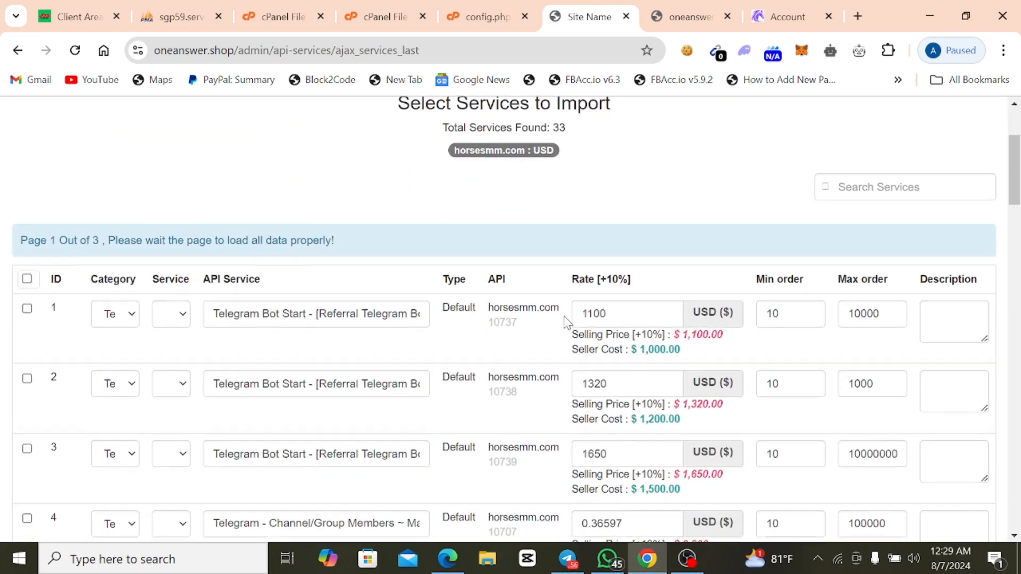
{"action": "scroll", "coordinate": [566, 322], "scroll_direction": "down", "scroll_amount": 2}
{"action": "scroll", "coordinate": [297, 314], "scroll_direction": "up", "scroll_amount": 5}
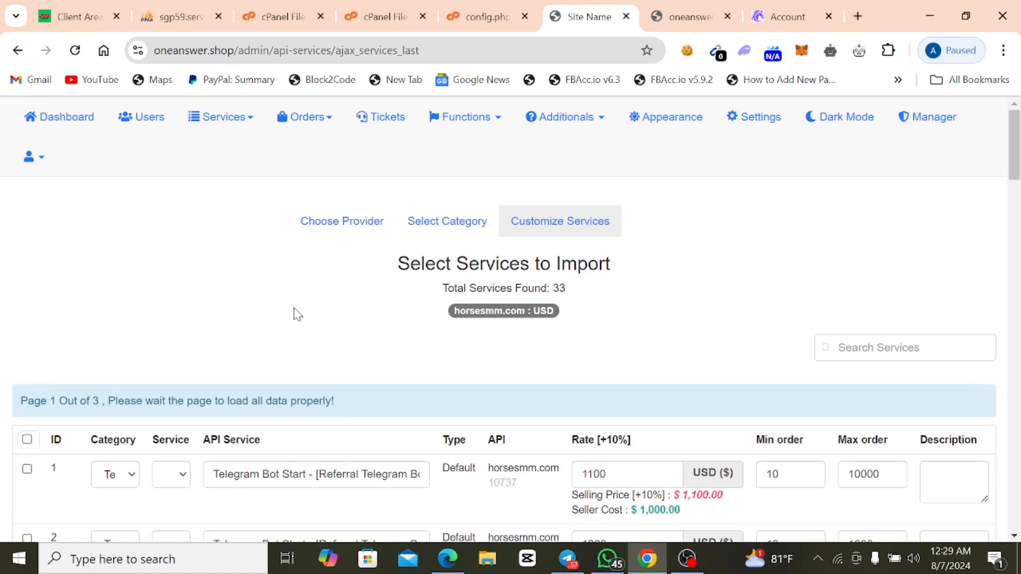
{"action": "left_click", "coordinate": [27, 441]}
{"action": "scroll", "coordinate": [41, 436], "scroll_direction": "down", "scroll_amount": 3}
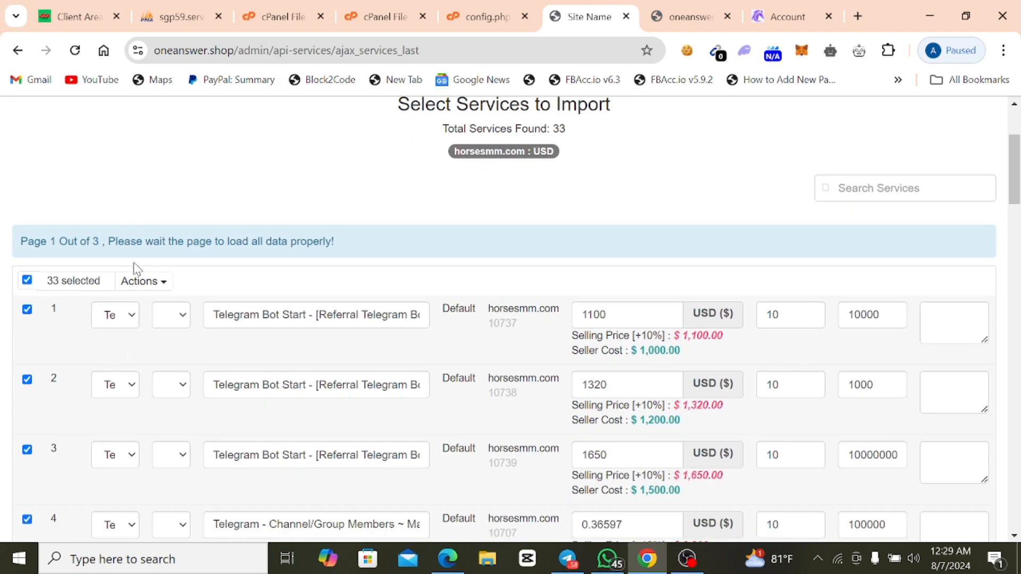
{"action": "left_click", "coordinate": [144, 285]}
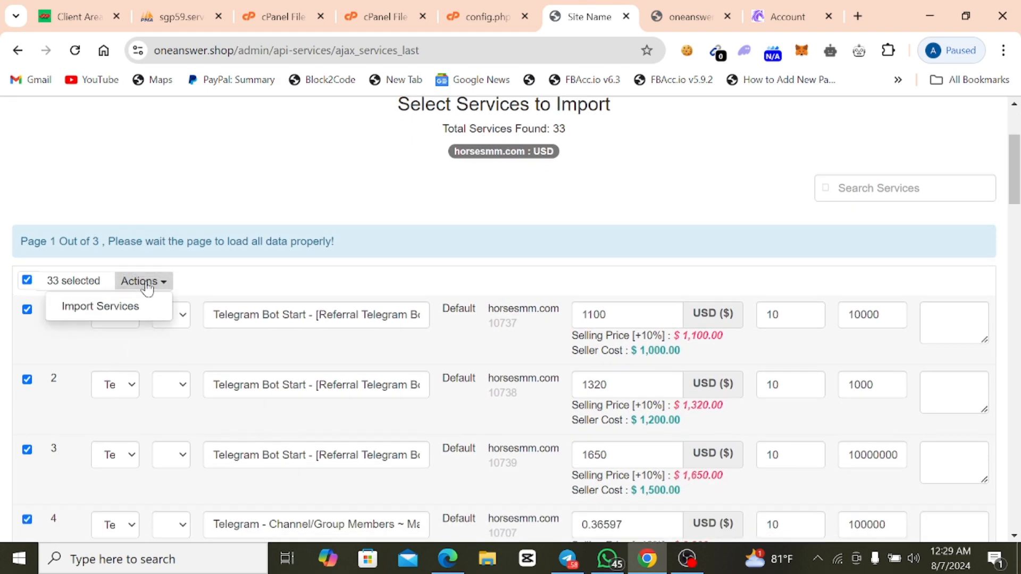
{"action": "left_click", "coordinate": [93, 316]}
{"action": "left_click", "coordinate": [486, 312]}
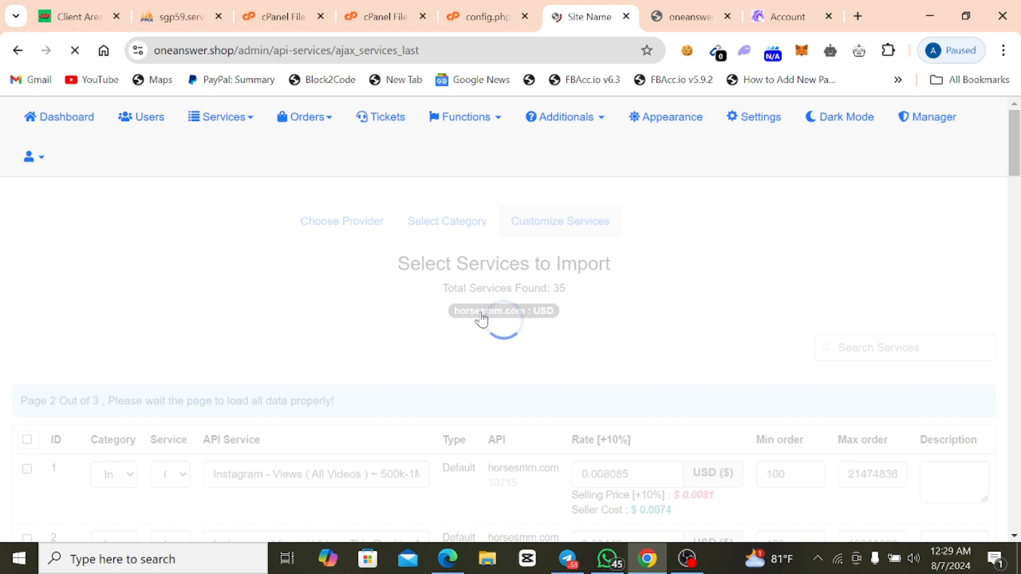
Select all services on page 2 of 3, starting with the Instagram views, and import them.
{"action": "scroll", "coordinate": [340, 334], "scroll_direction": "down", "scroll_amount": 3}
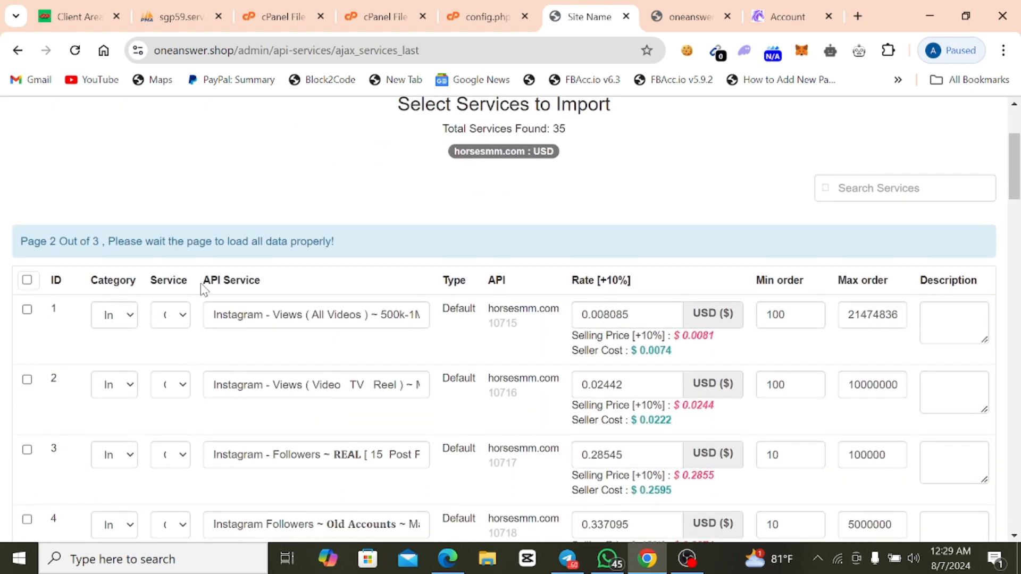
{"action": "left_click", "coordinate": [26, 280]}
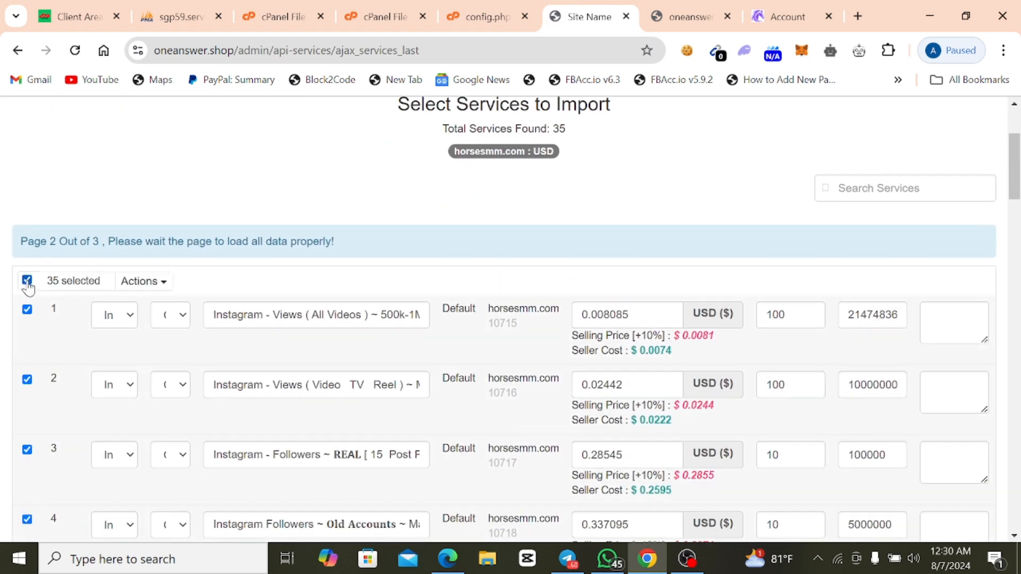
{"action": "left_click", "coordinate": [137, 282]}
{"action": "left_click", "coordinate": [131, 308]}
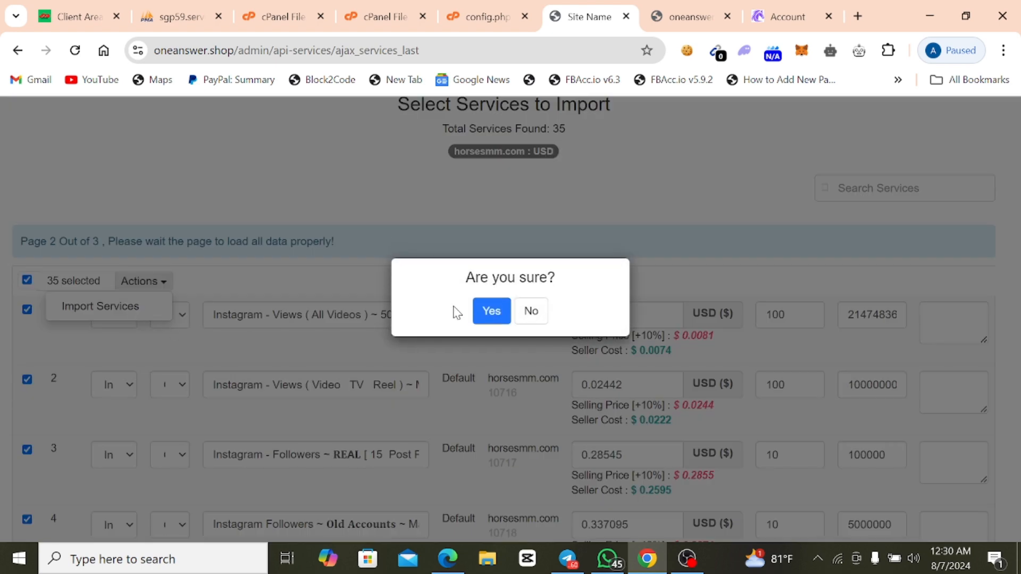
{"action": "left_click", "coordinate": [497, 311]}
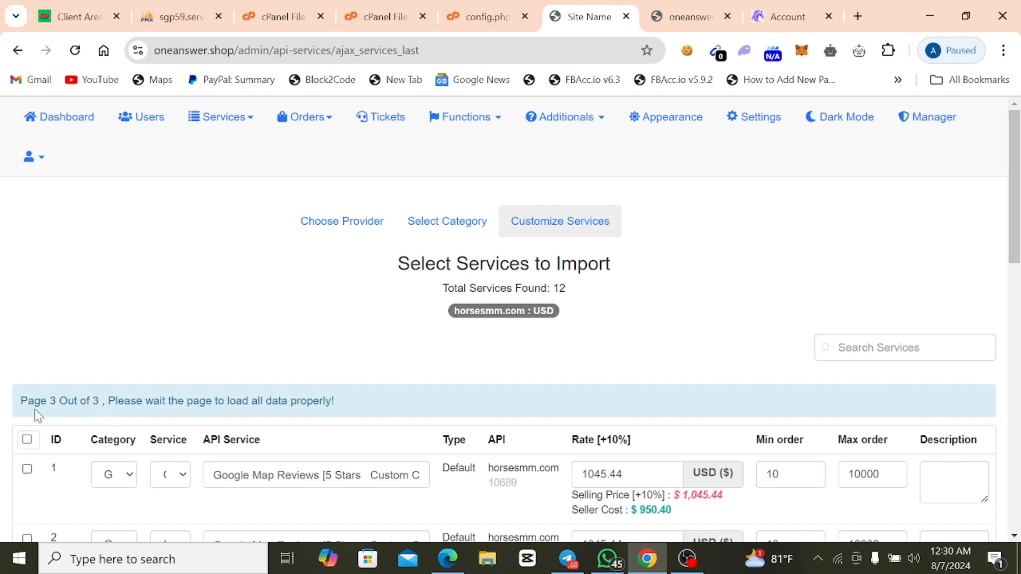
Import all services on page 3 of 3, starting with Google Map Reviews, and review the resulting services list.
{"action": "left_click", "coordinate": [26, 440]}
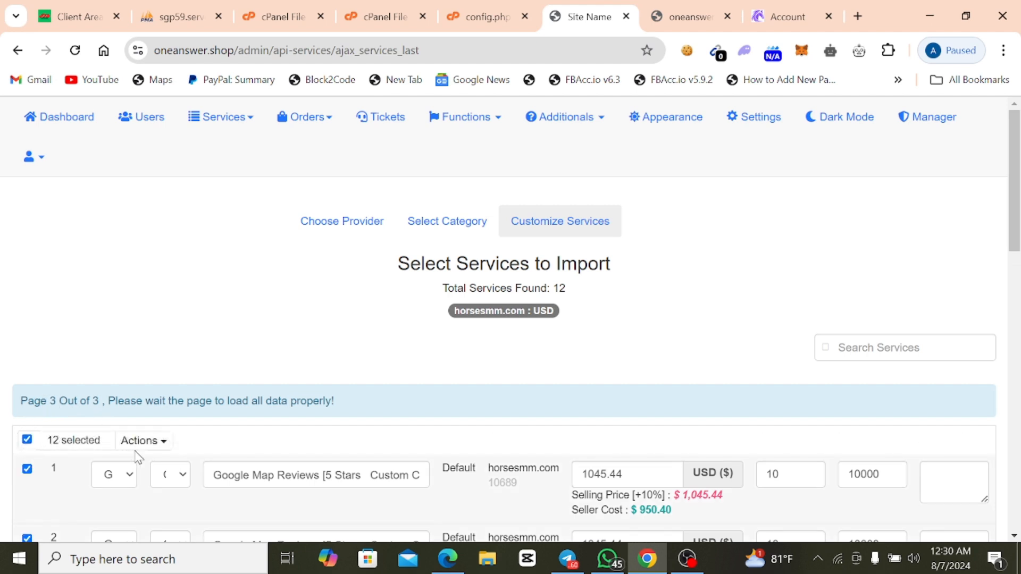
{"action": "left_click", "coordinate": [138, 442]}
{"action": "left_click", "coordinate": [113, 465]}
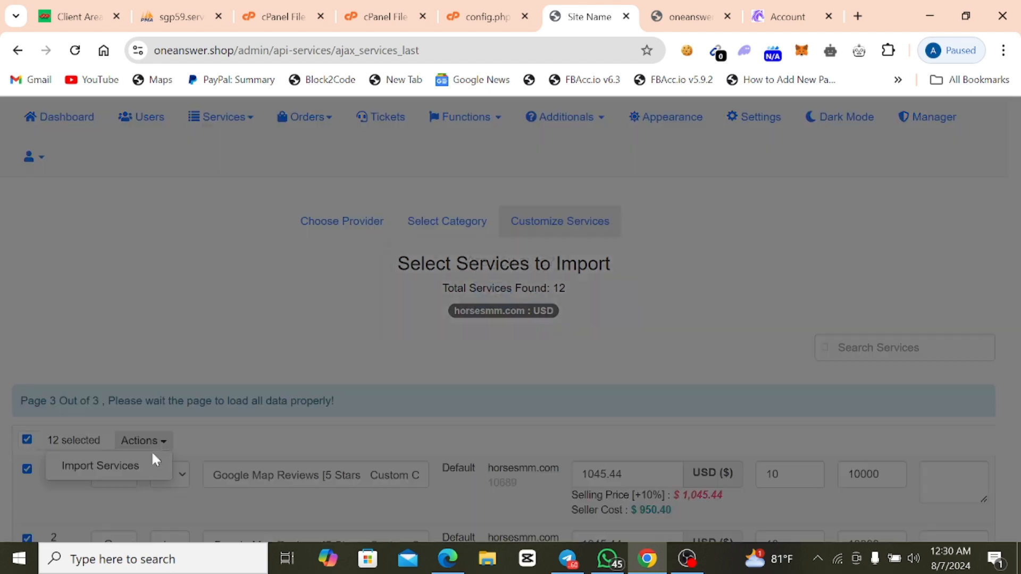
{"action": "left_click", "coordinate": [480, 318]}
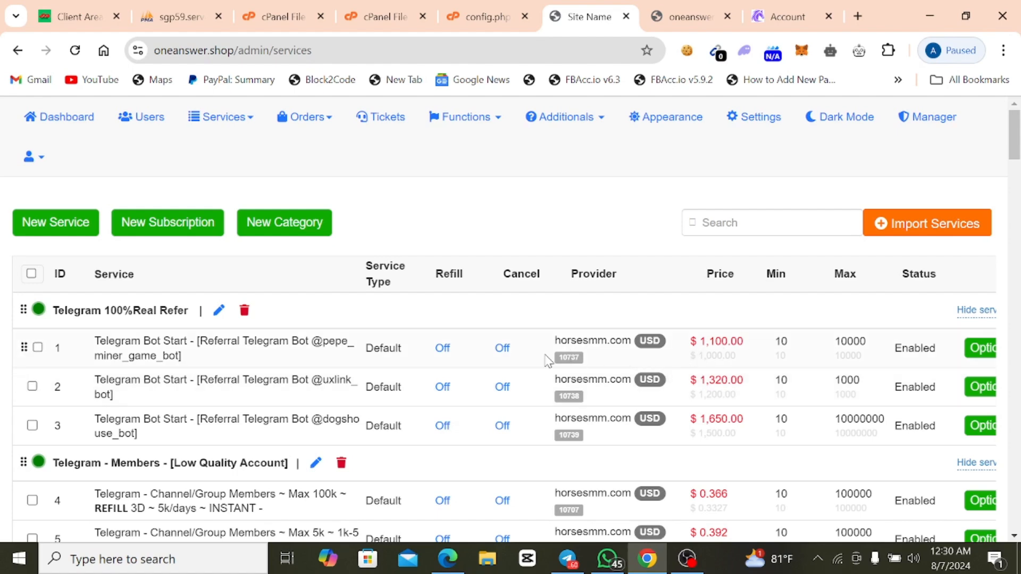
{"action": "scroll", "coordinate": [644, 374], "scroll_direction": "down", "scroll_amount": 3}
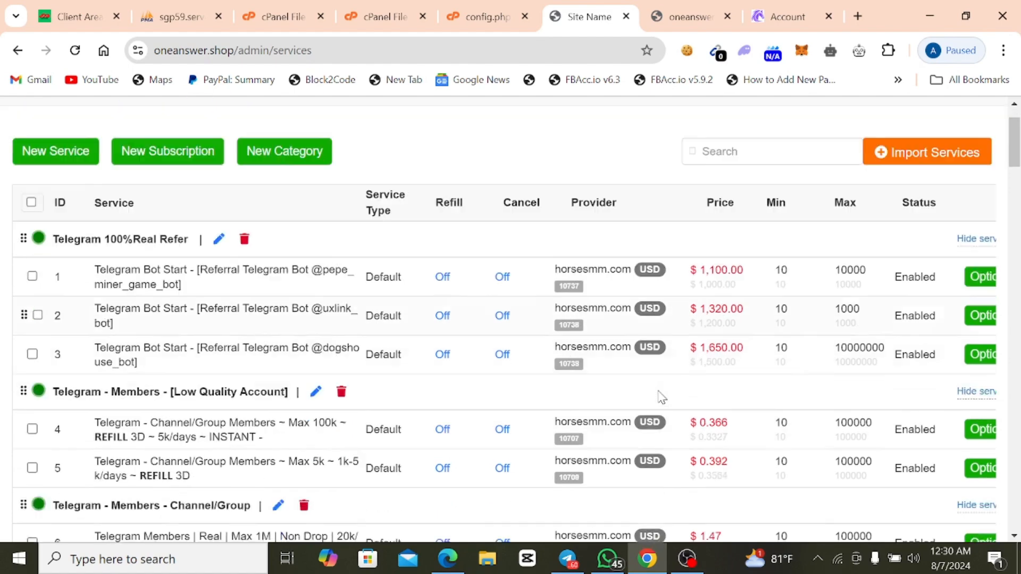
{"action": "scroll", "coordinate": [301, 313], "scroll_direction": "up", "scroll_amount": 3}
{"action": "scroll", "coordinate": [301, 317], "scroll_direction": "down", "scroll_amount": 10}
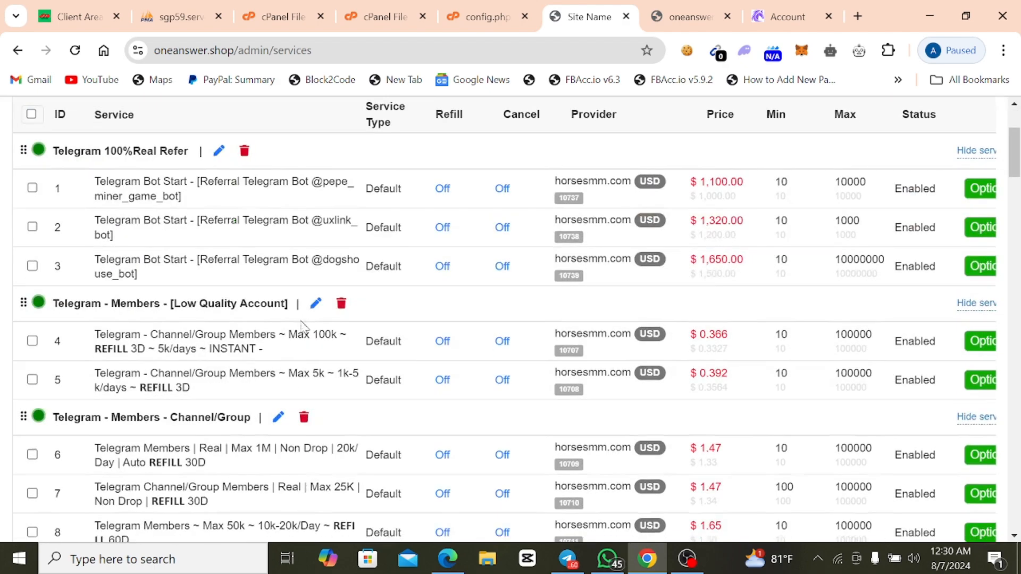
Examine the imported services list, comparing the selling and provider prices of the 30-minute Youtube live stream views and the remaining categories.
{"action": "scroll", "coordinate": [133, 327], "scroll_direction": "down", "scroll_amount": 6}
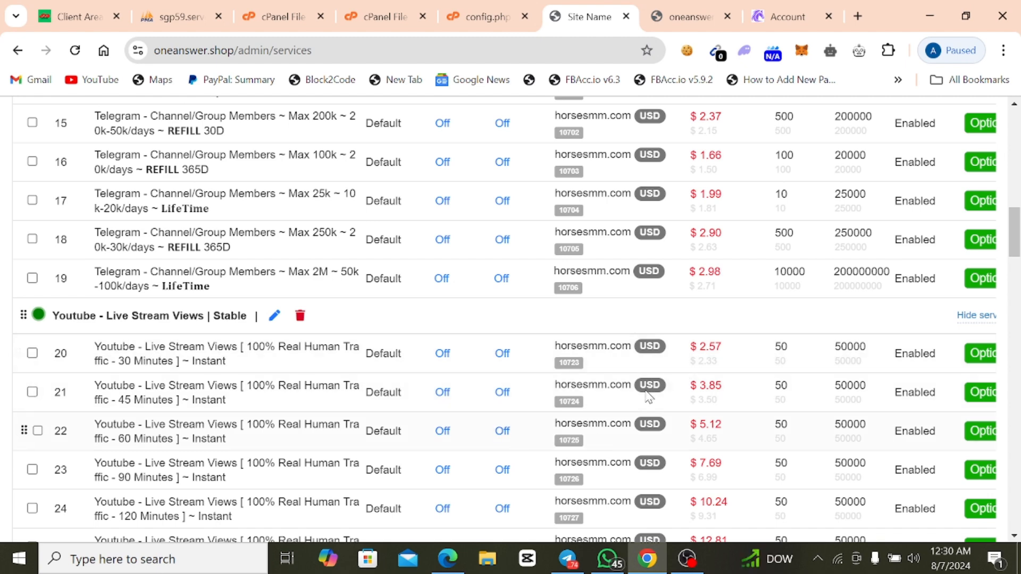
{"action": "double_click", "coordinate": [703, 361]}
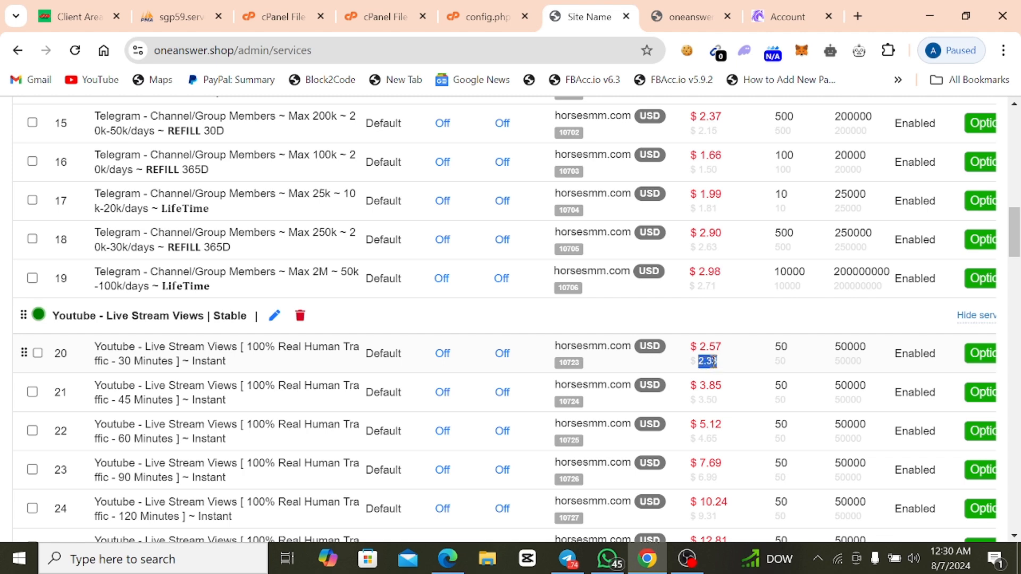
{"action": "double_click", "coordinate": [709, 347]}
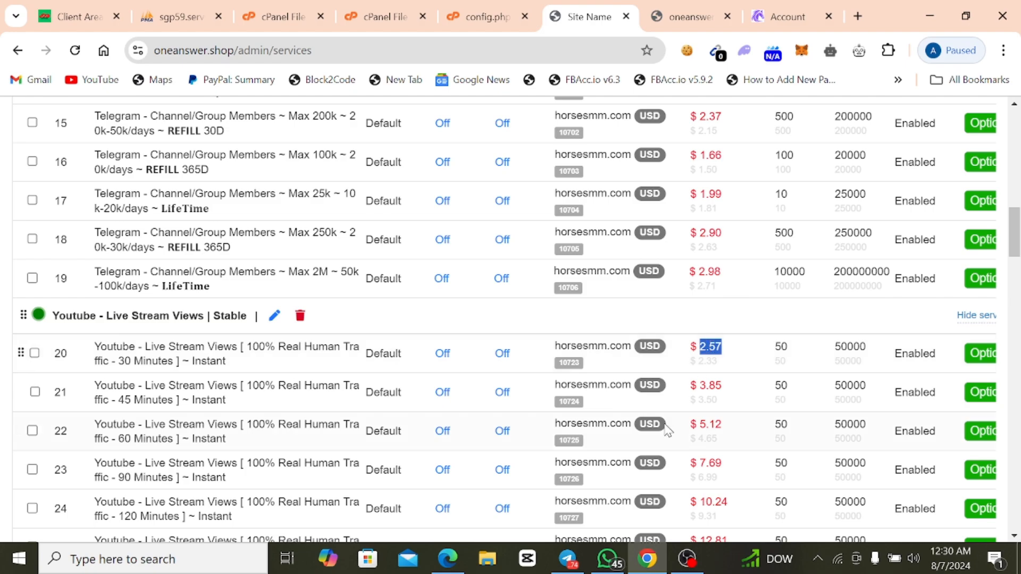
{"action": "scroll", "coordinate": [681, 419], "scroll_direction": "down", "scroll_amount": 1}
{"action": "scroll", "coordinate": [683, 420], "scroll_direction": "down", "scroll_amount": 15}
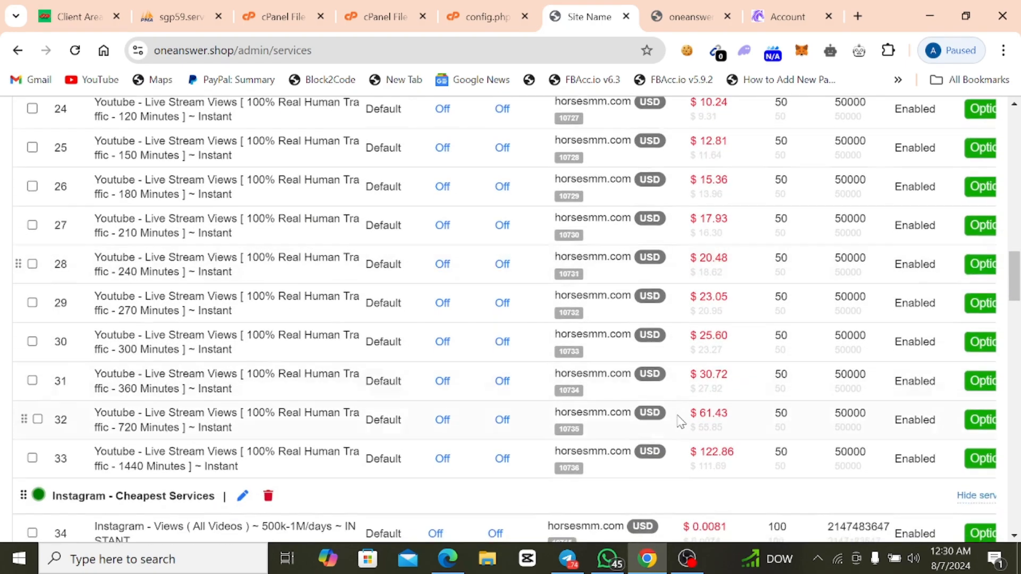
{"action": "scroll", "coordinate": [681, 423], "scroll_direction": "down", "scroll_amount": 17}
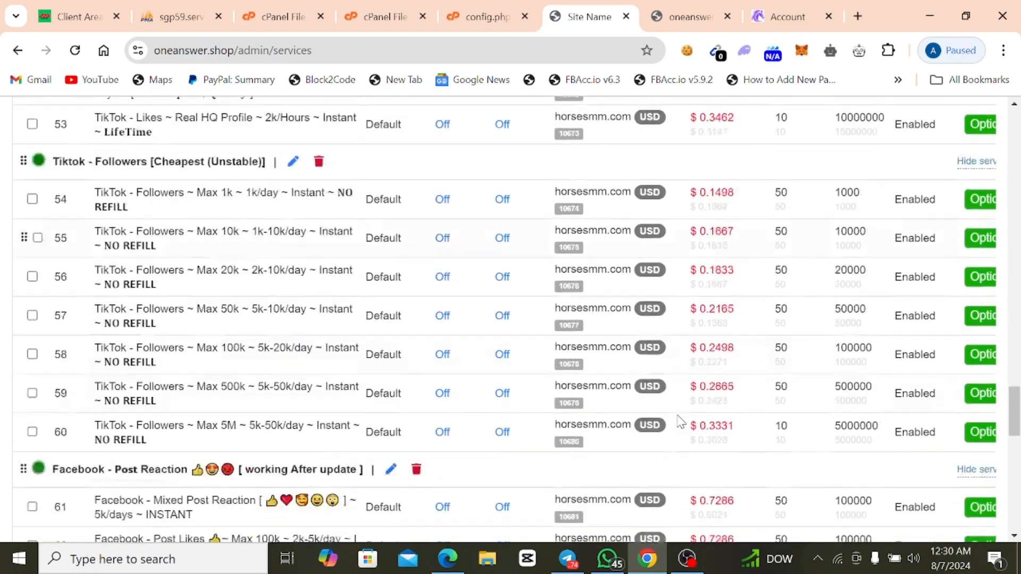
{"action": "scroll", "coordinate": [680, 423], "scroll_direction": "down", "scroll_amount": 7}
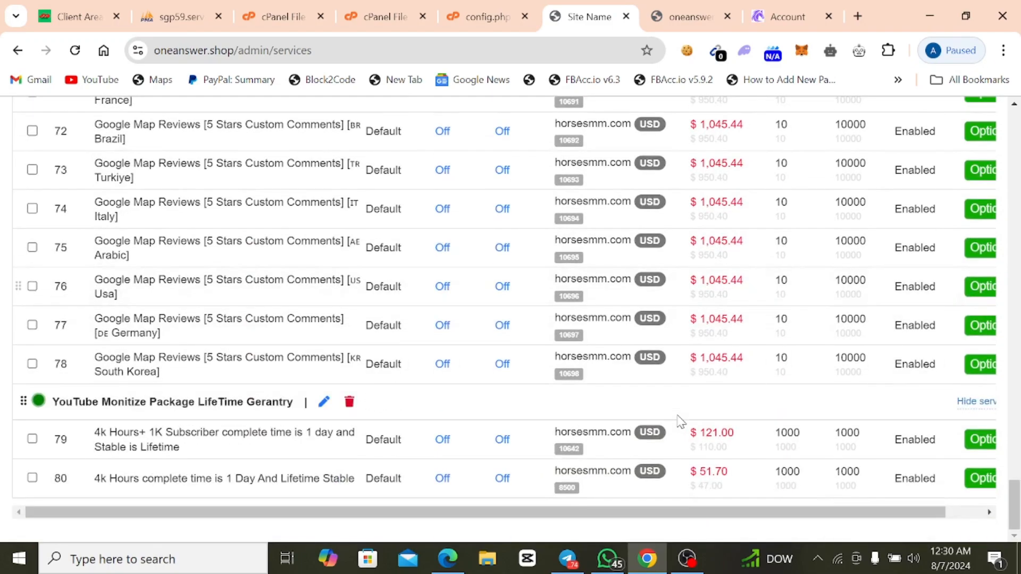
{"action": "scroll", "coordinate": [576, 433], "scroll_direction": "up", "scroll_amount": 15}
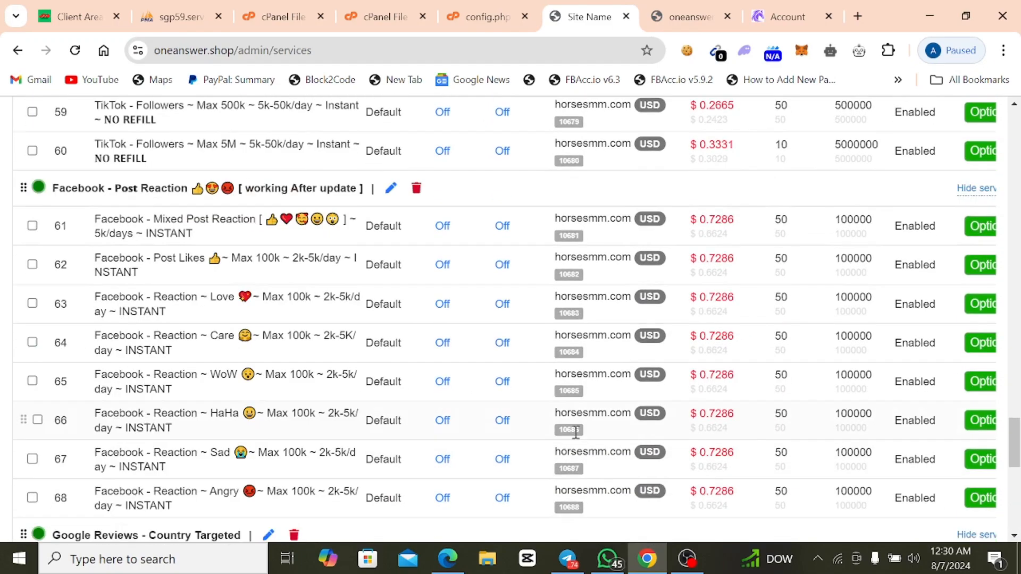
{"action": "scroll", "coordinate": [576, 437], "scroll_direction": "up", "scroll_amount": 20}
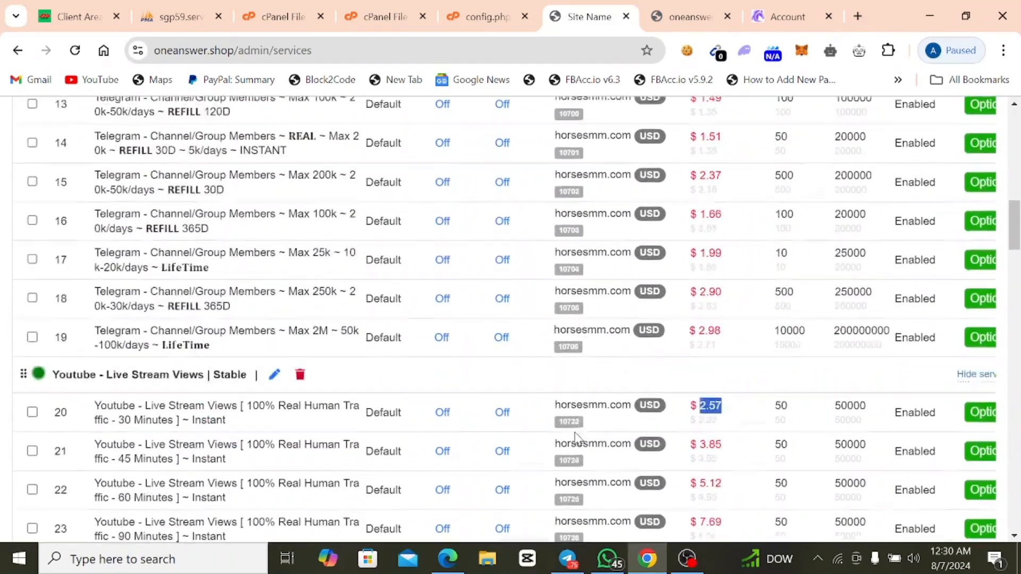
{"action": "scroll", "coordinate": [577, 437], "scroll_direction": "up", "scroll_amount": 8}
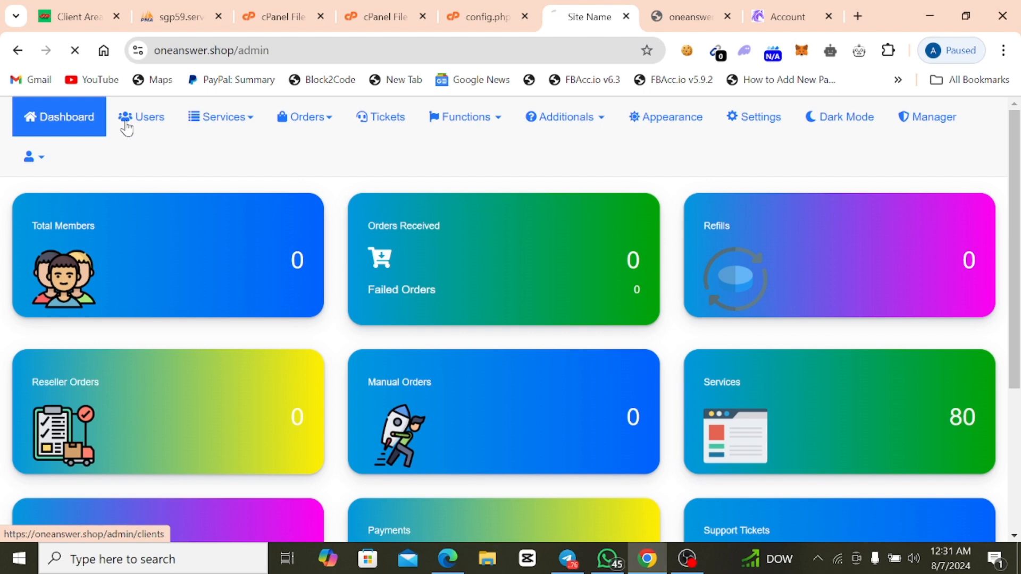
View the users page and examine the options offered under Services, Orders, Functions and Additionals.
{"action": "left_click", "coordinate": [128, 126]}
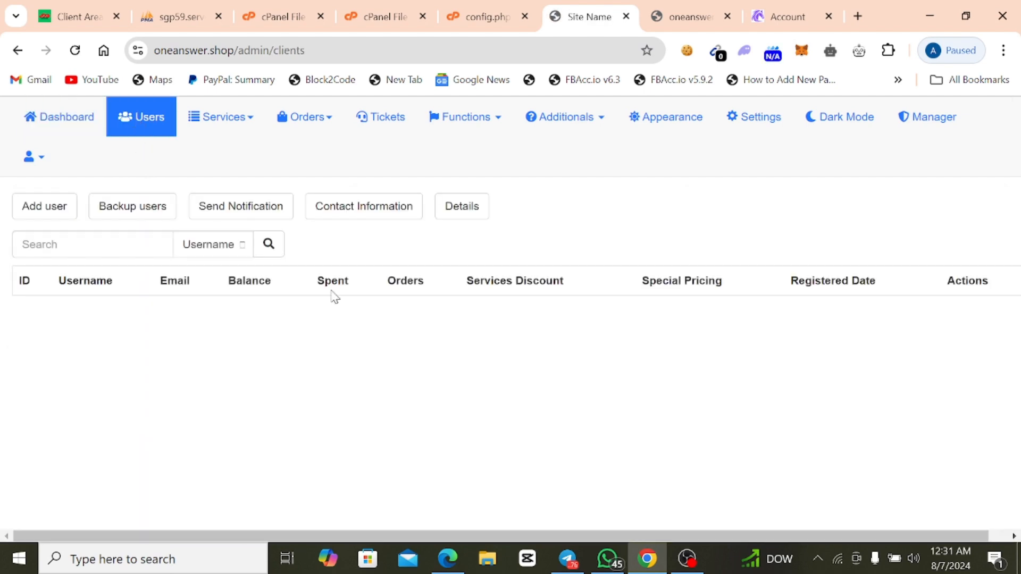
{"action": "left_click", "coordinate": [220, 128]}
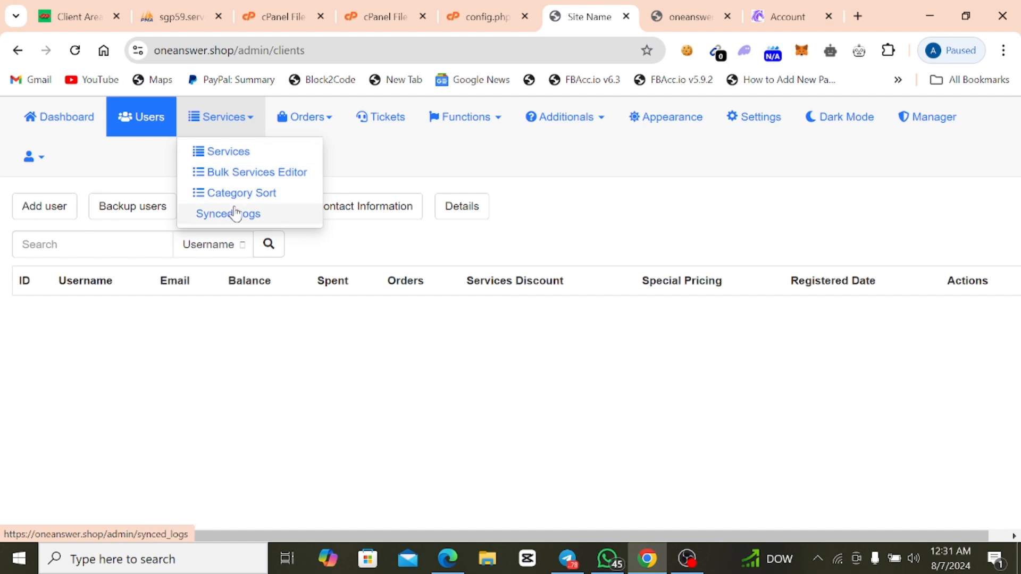
{"action": "left_click", "coordinate": [323, 329]}
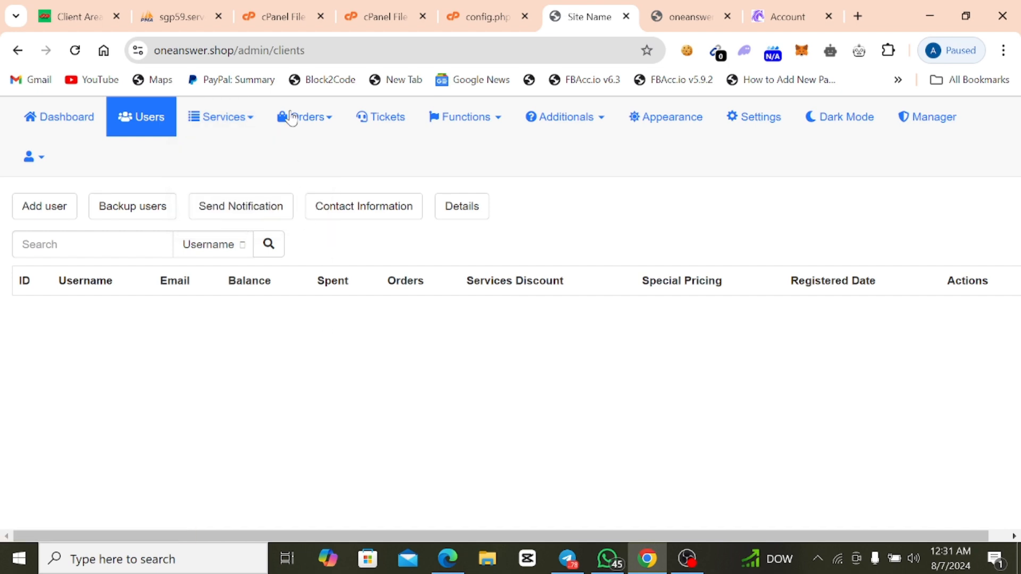
{"action": "left_click", "coordinate": [313, 131]}
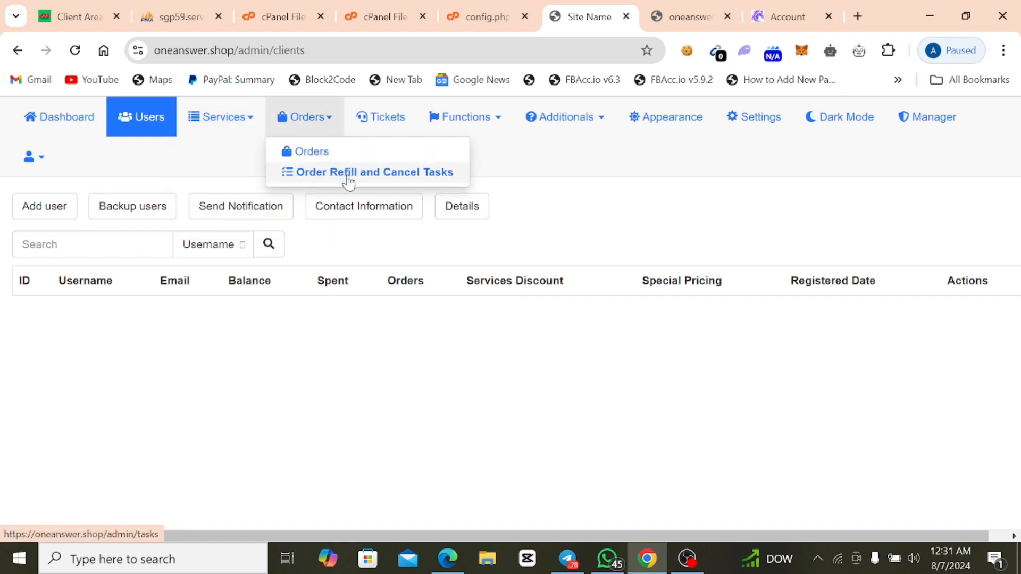
{"action": "left_click", "coordinate": [367, 326]}
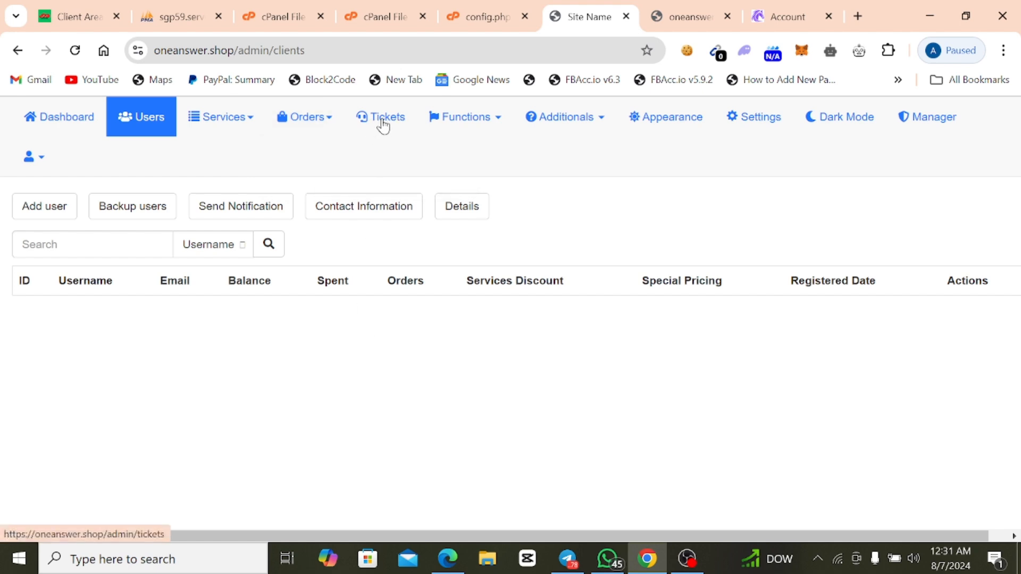
{"action": "left_click", "coordinate": [487, 120]}
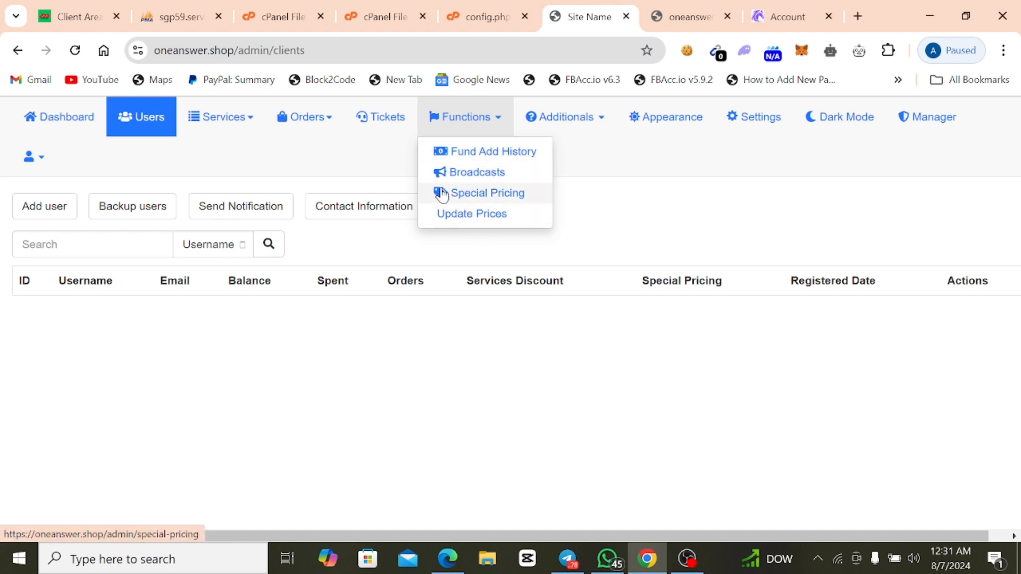
{"action": "left_click", "coordinate": [561, 127]}
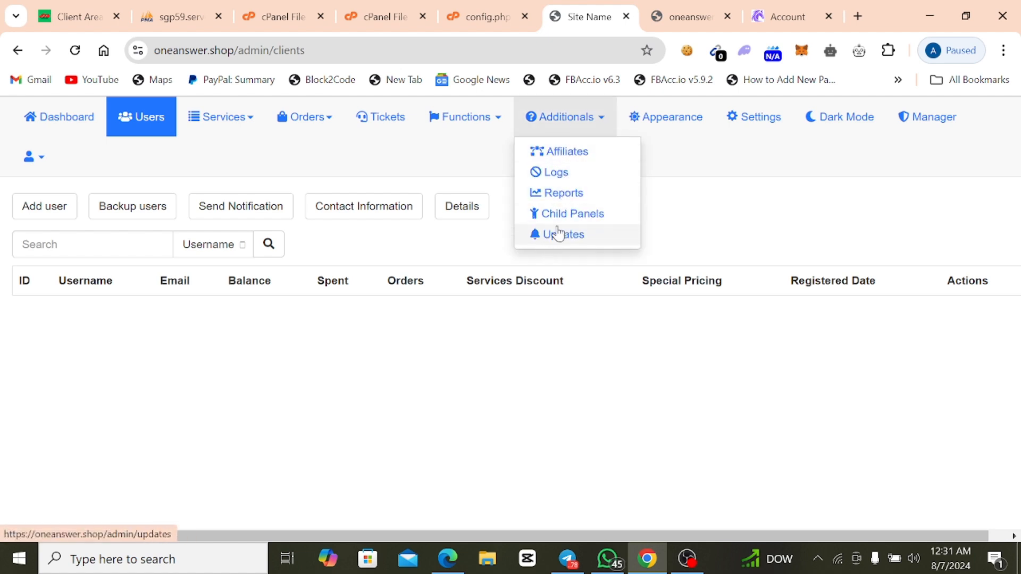
{"action": "double_click", "coordinate": [665, 315]}
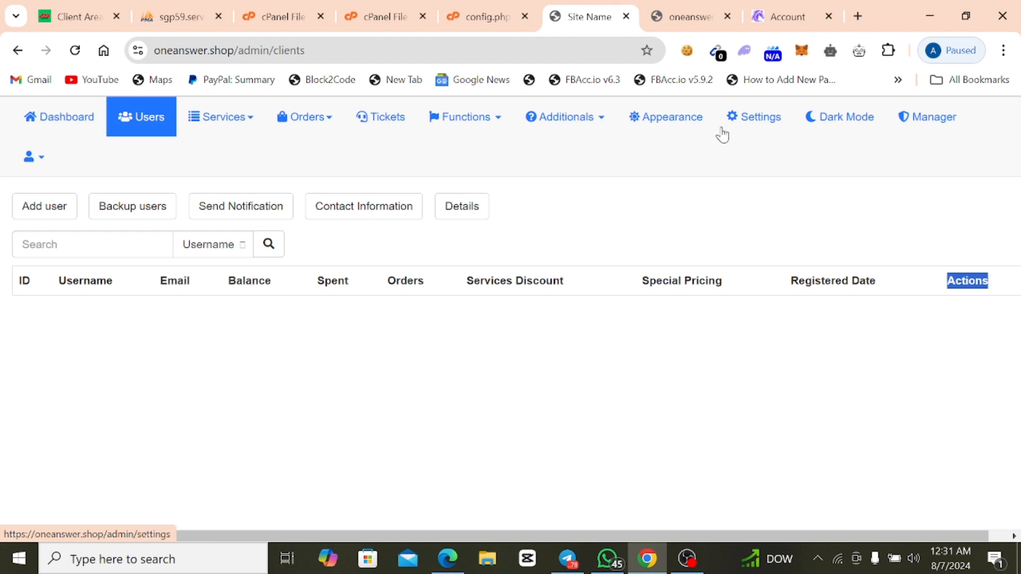
Open the panel's general settings and examine the site logo, favicon, maintenance mode and panel name options.
{"action": "left_click", "coordinate": [771, 123]}
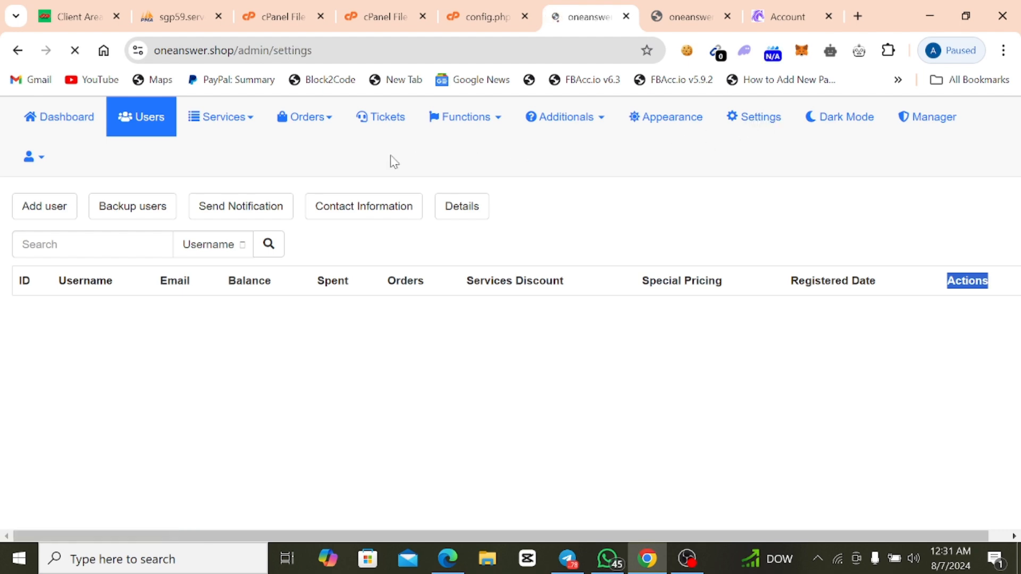
{"action": "scroll", "coordinate": [520, 212], "scroll_direction": "down", "scroll_amount": 2}
{"action": "scroll", "coordinate": [436, 262], "scroll_direction": "up", "scroll_amount": 2}
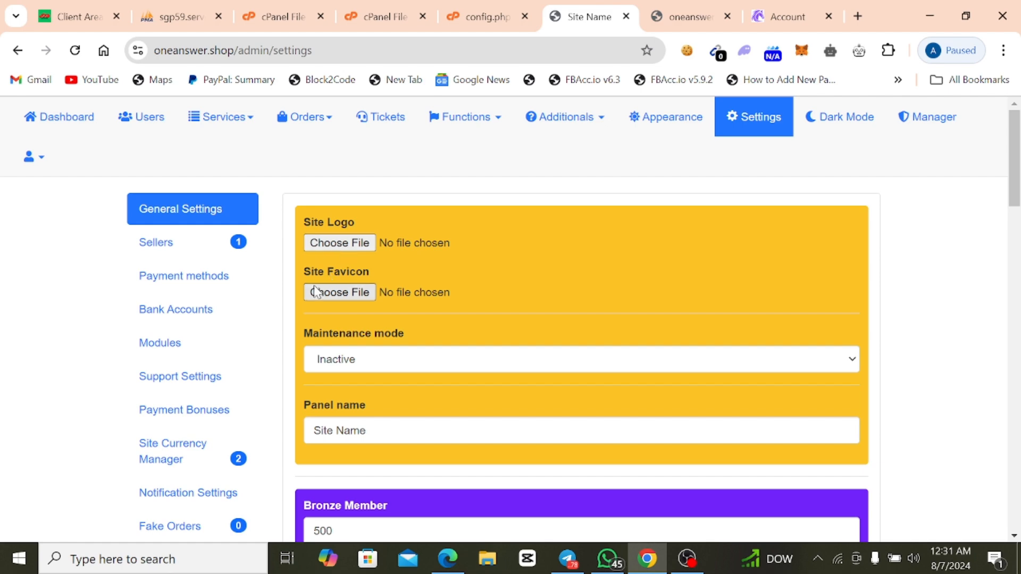
{"action": "scroll", "coordinate": [357, 307], "scroll_direction": "down", "scroll_amount": 5}
{"action": "scroll", "coordinate": [365, 303], "scroll_direction": "up", "scroll_amount": 5}
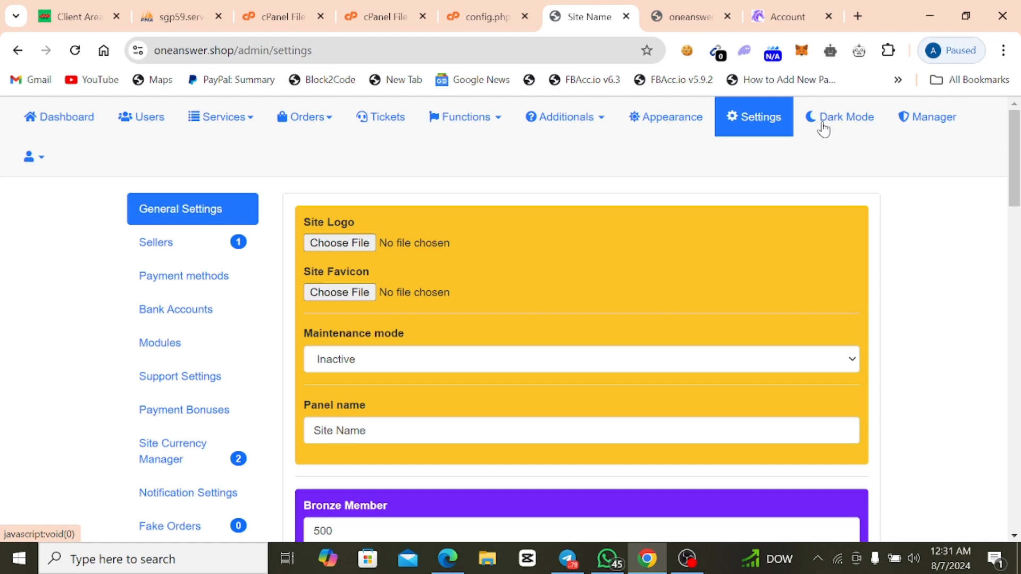
Try dark mode on the admin panel and switch back to light mode.
{"action": "left_click", "coordinate": [823, 129]}
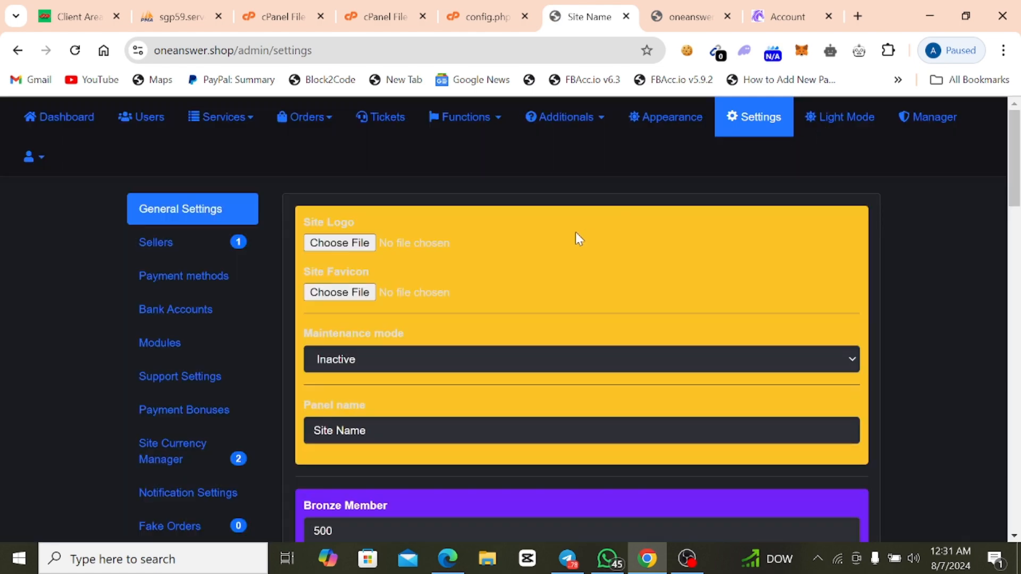
{"action": "left_click", "coordinate": [848, 113]}
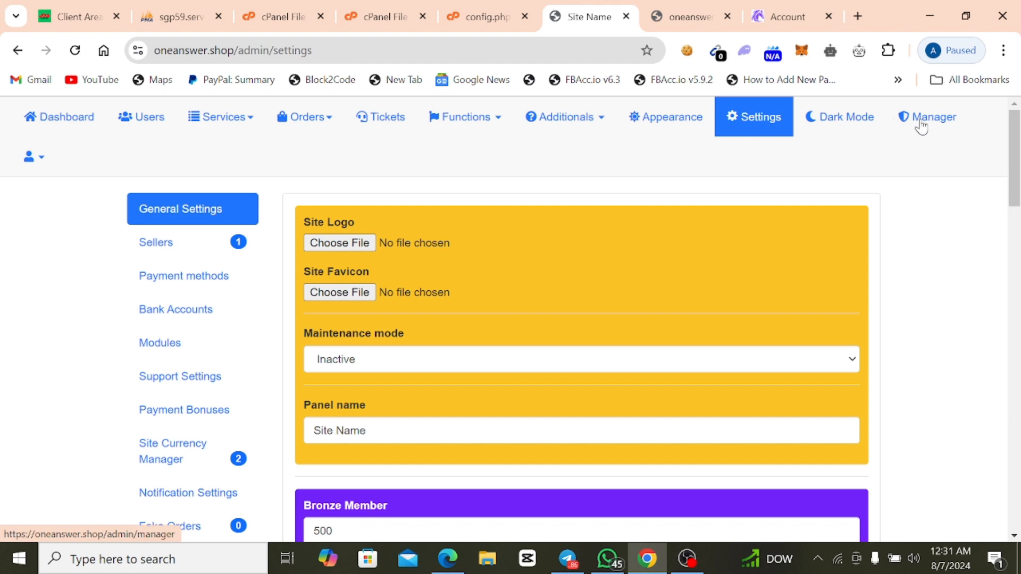
View the super admin and staff accounts on the manager page, and return to the dashboard to examine its overview cards.
{"action": "left_click", "coordinate": [922, 128]}
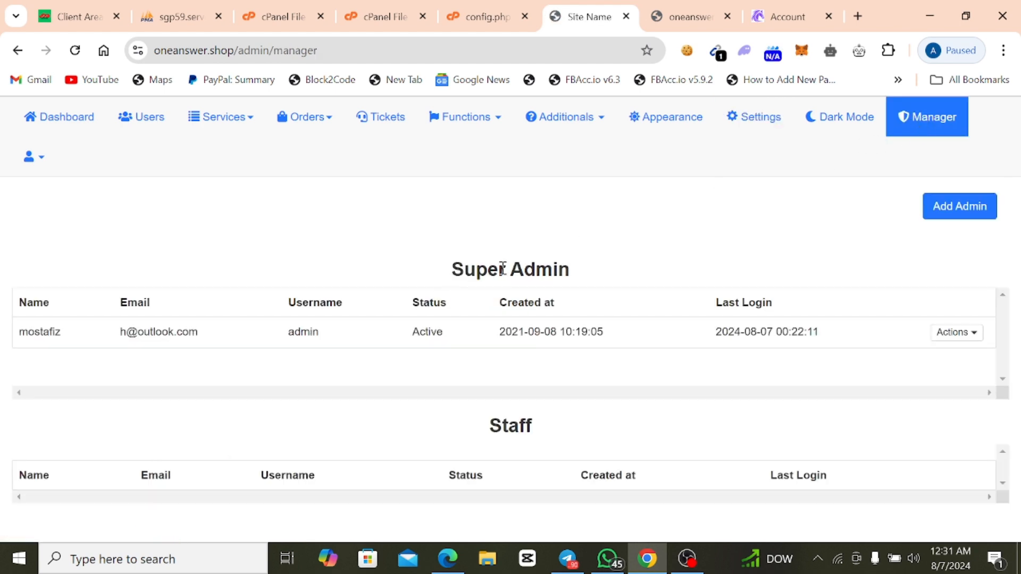
{"action": "left_click", "coordinate": [49, 119]}
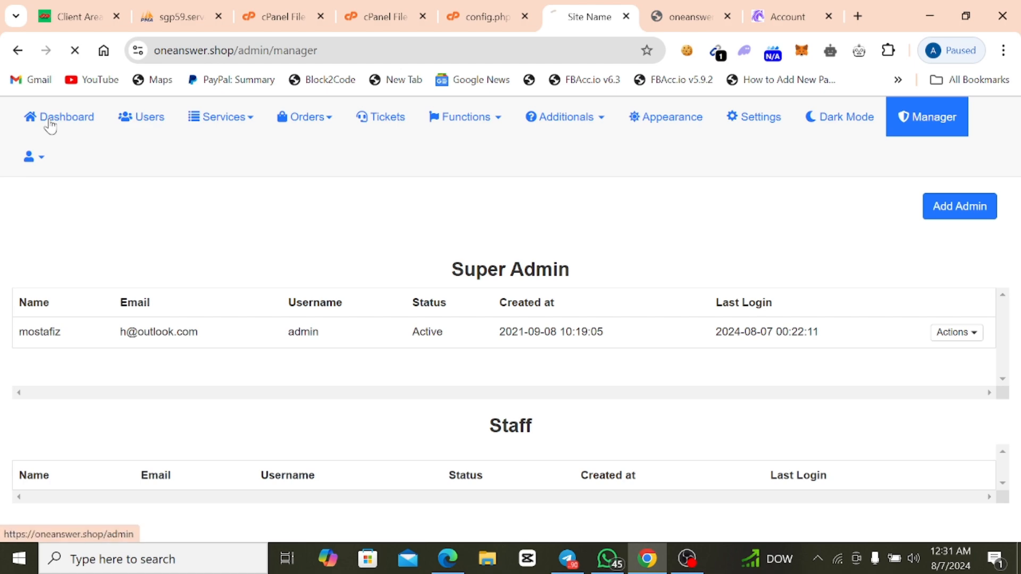
{"action": "scroll", "coordinate": [232, 182], "scroll_direction": "down", "scroll_amount": 4}
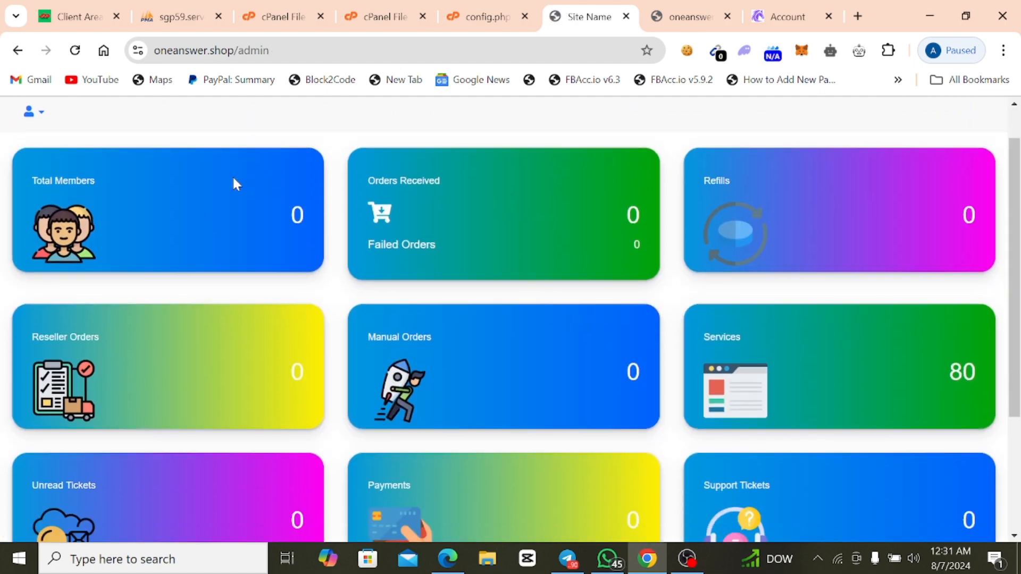
{"action": "scroll", "coordinate": [234, 188], "scroll_direction": "up", "scroll_amount": 4}
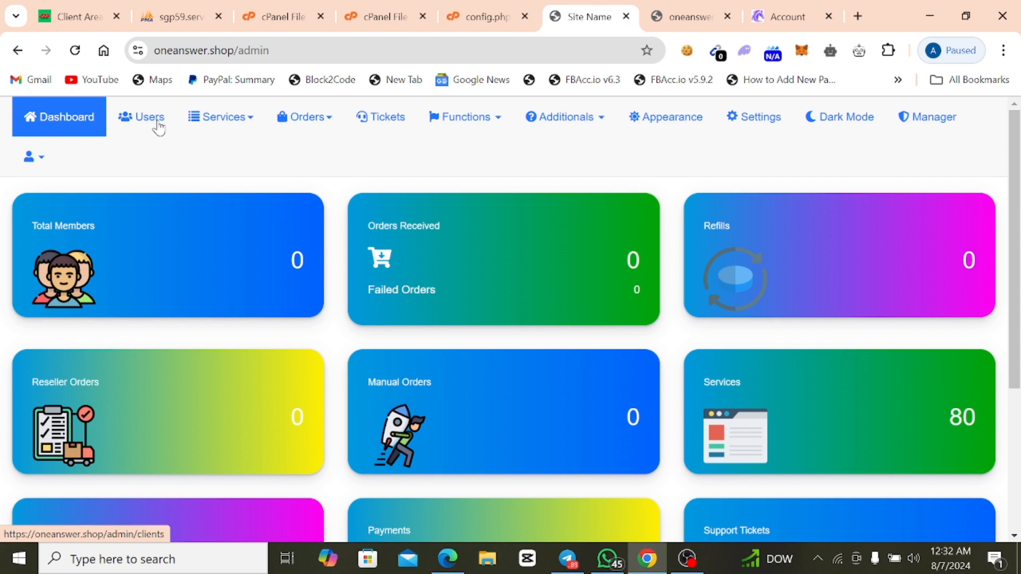
{"action": "left_click", "coordinate": [687, 559]}
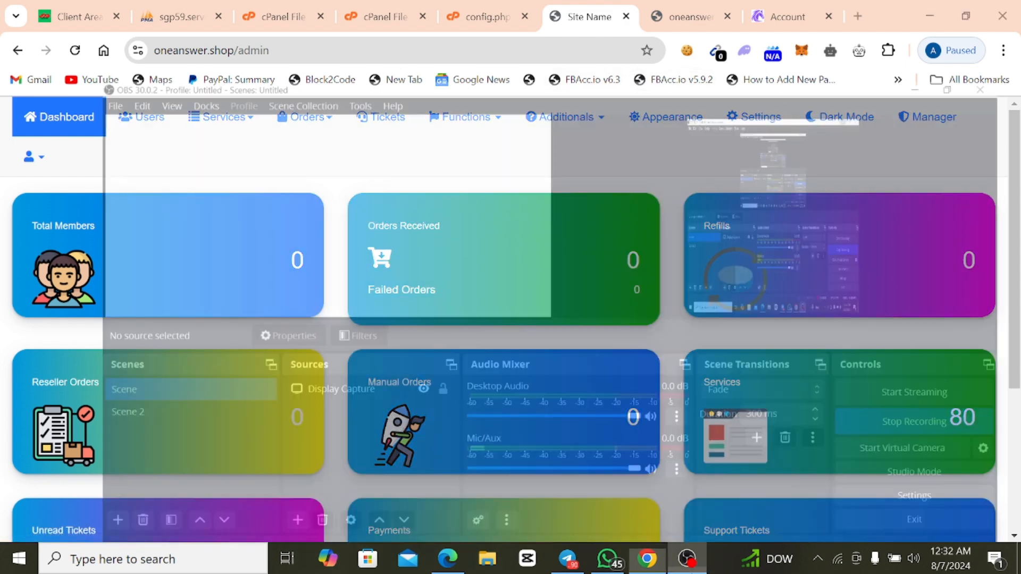